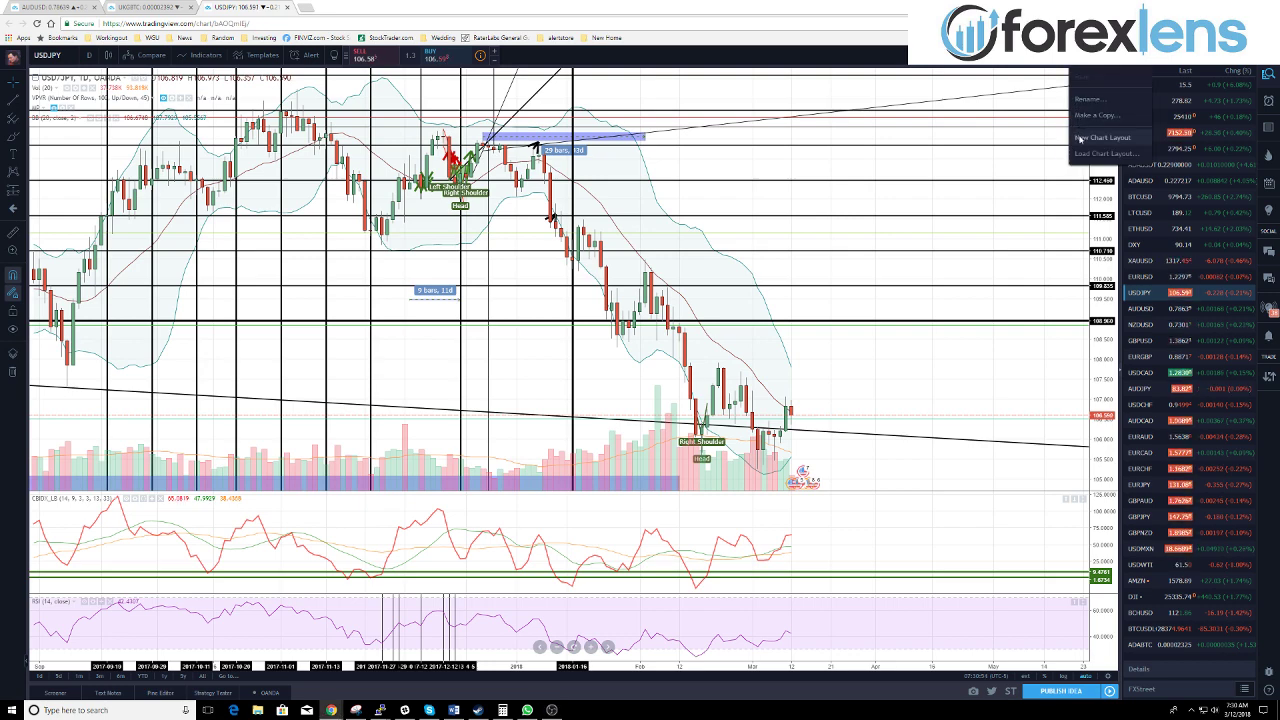
# Create a new chart layout for AUD/USD and keep its interval at 1 hour.
pyautogui.click(1102, 137)
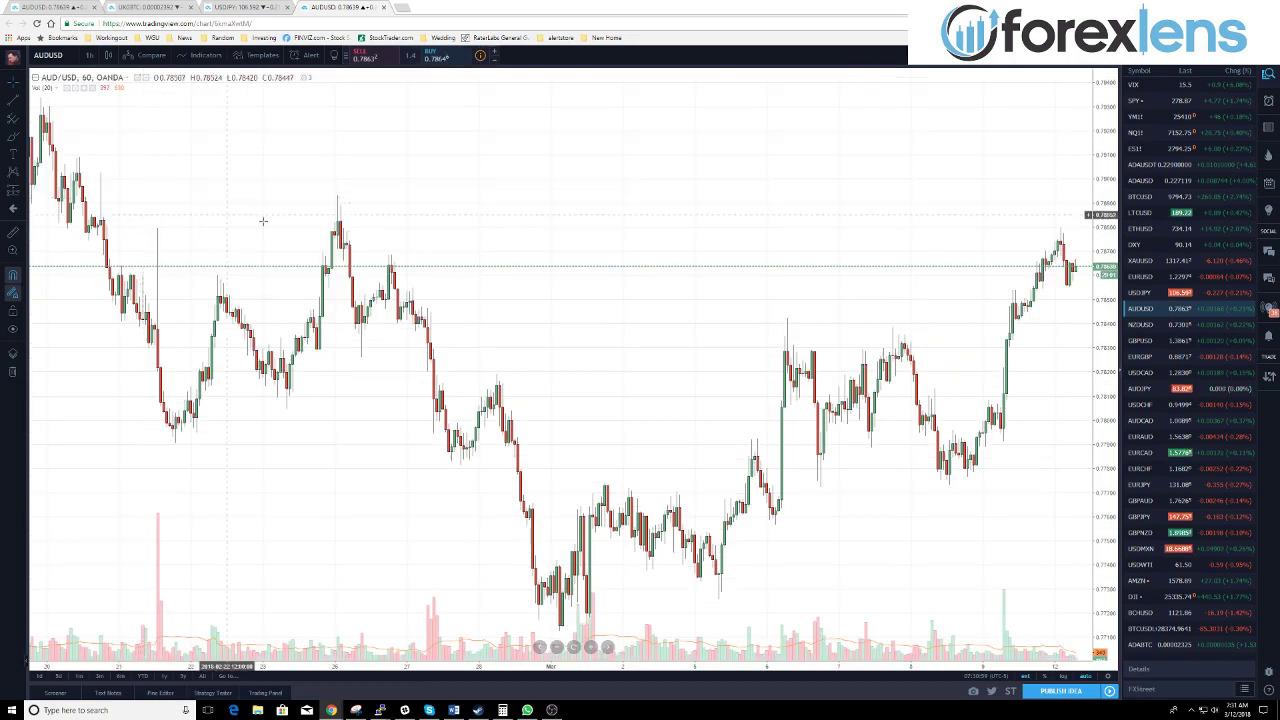
pyautogui.moveTo(717, 220); pyautogui.dragTo(591, 289)
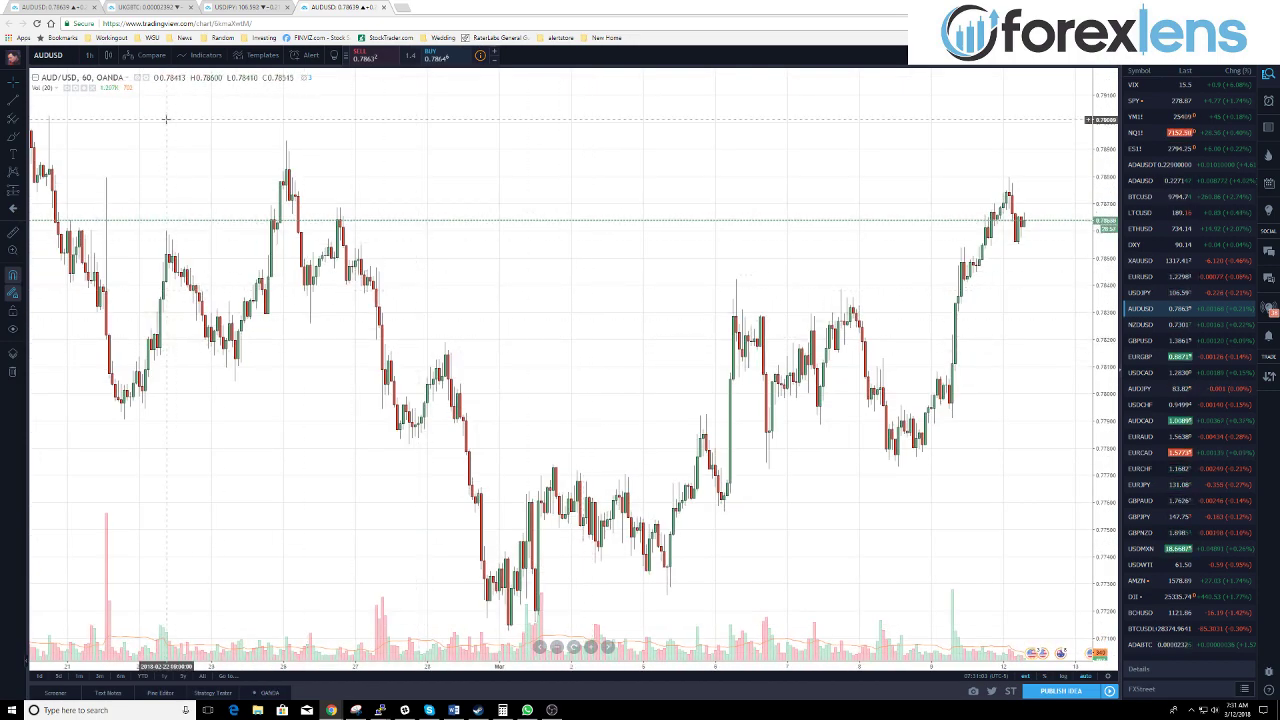
pyautogui.moveTo(543, 320); pyautogui.dragTo(618, 290)
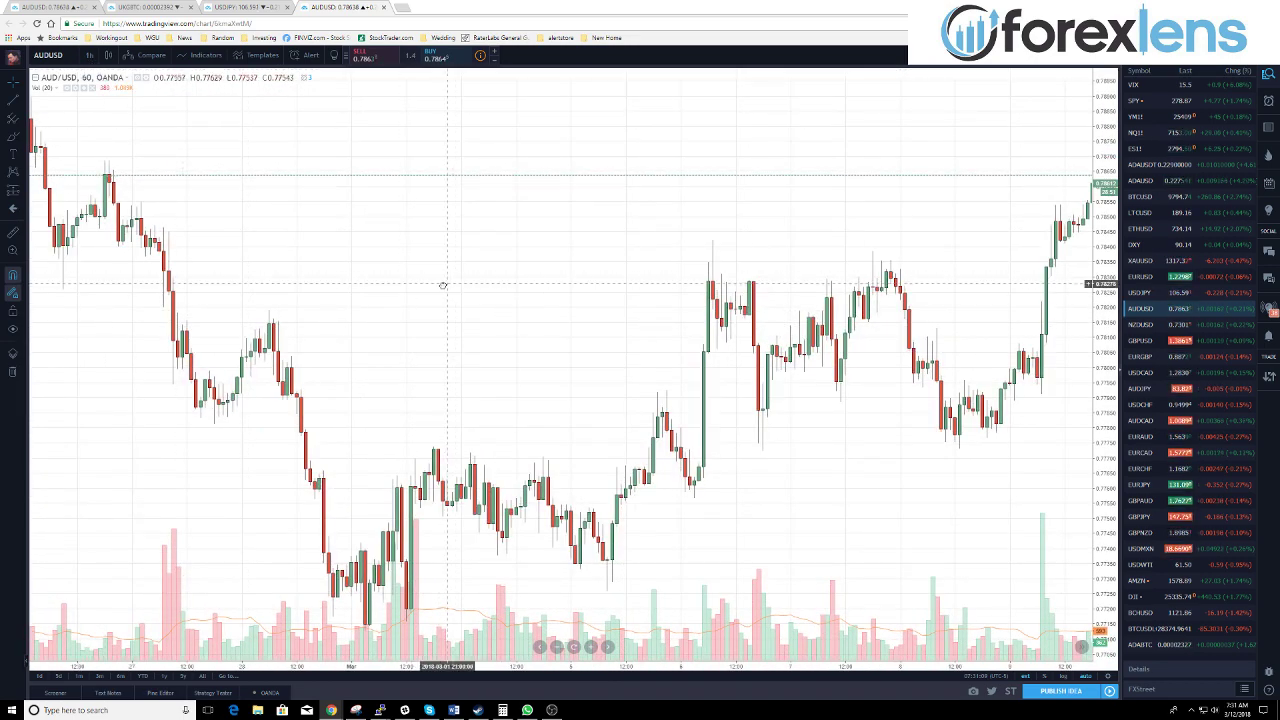
pyautogui.click(90, 57)
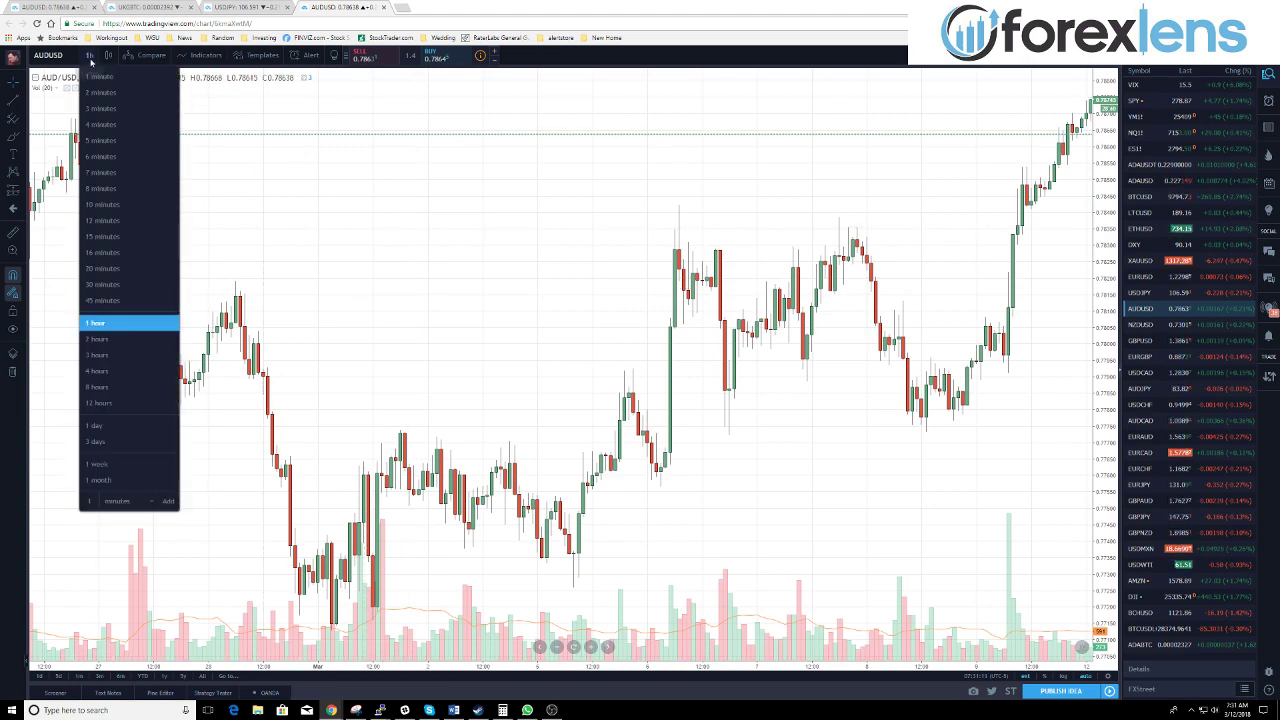
pyautogui.click(93, 323)
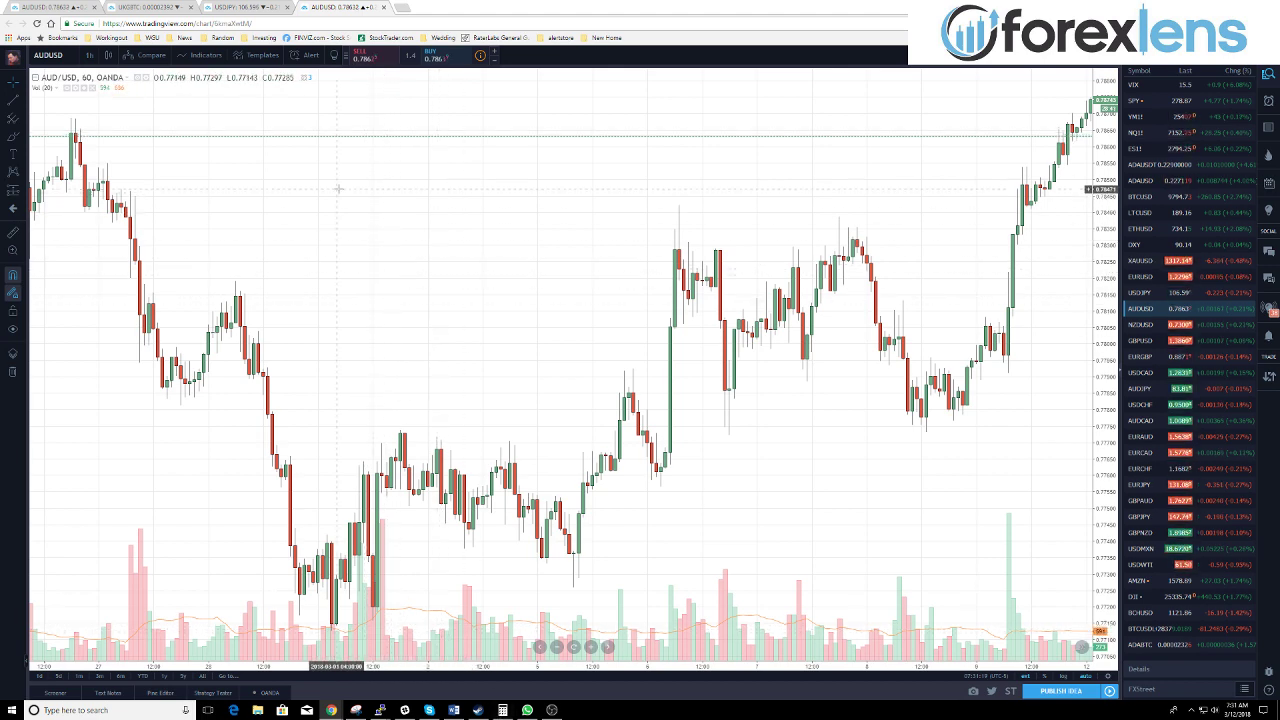
# Search the indicators for "ichi" and add the built-in Ichimoku Cloud to the AUD/USD chart.
pyautogui.click(206, 56)
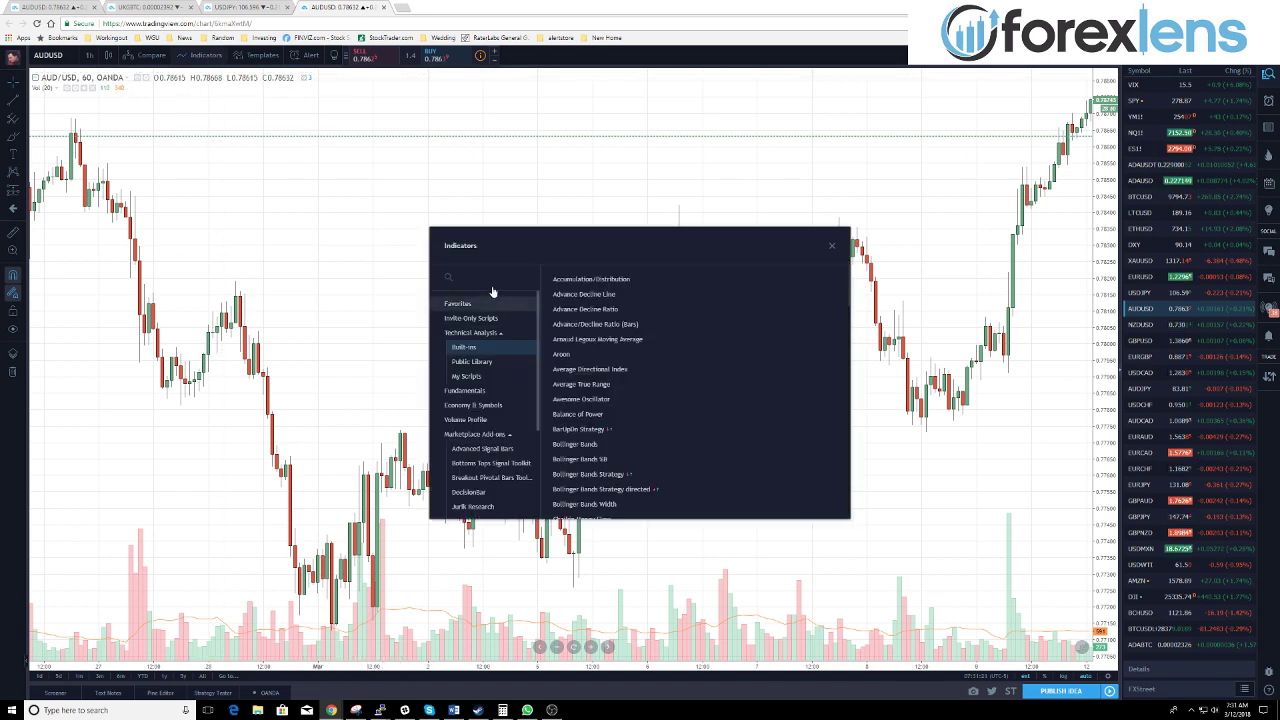
pyautogui.write('ichi')
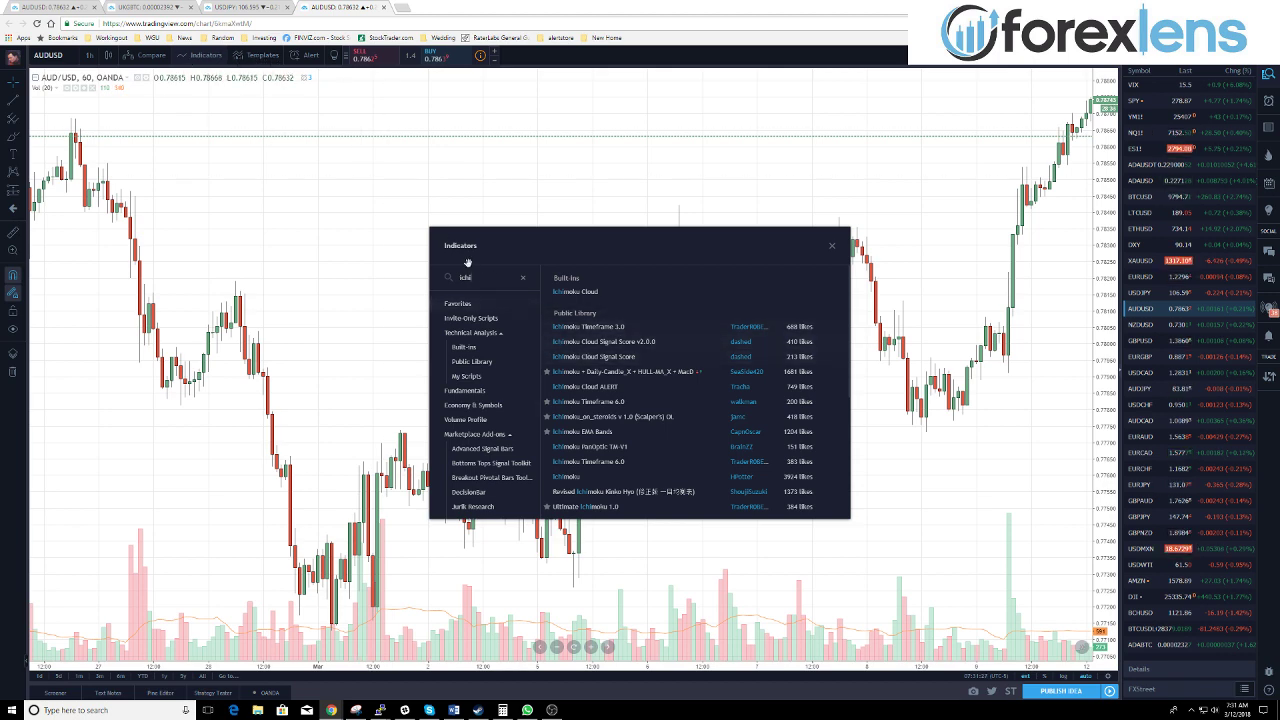
pyautogui.click(595, 292)
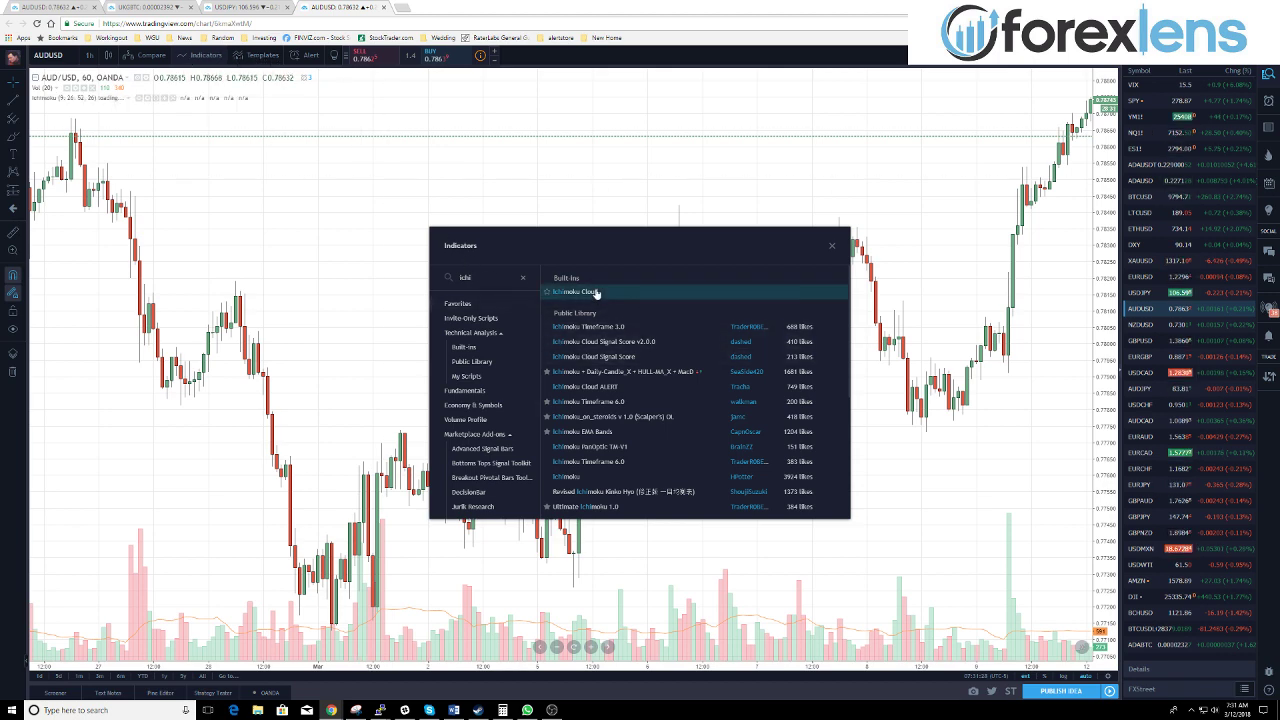
pyautogui.click(831, 245)
pyautogui.hscroll(5, 843, 381)
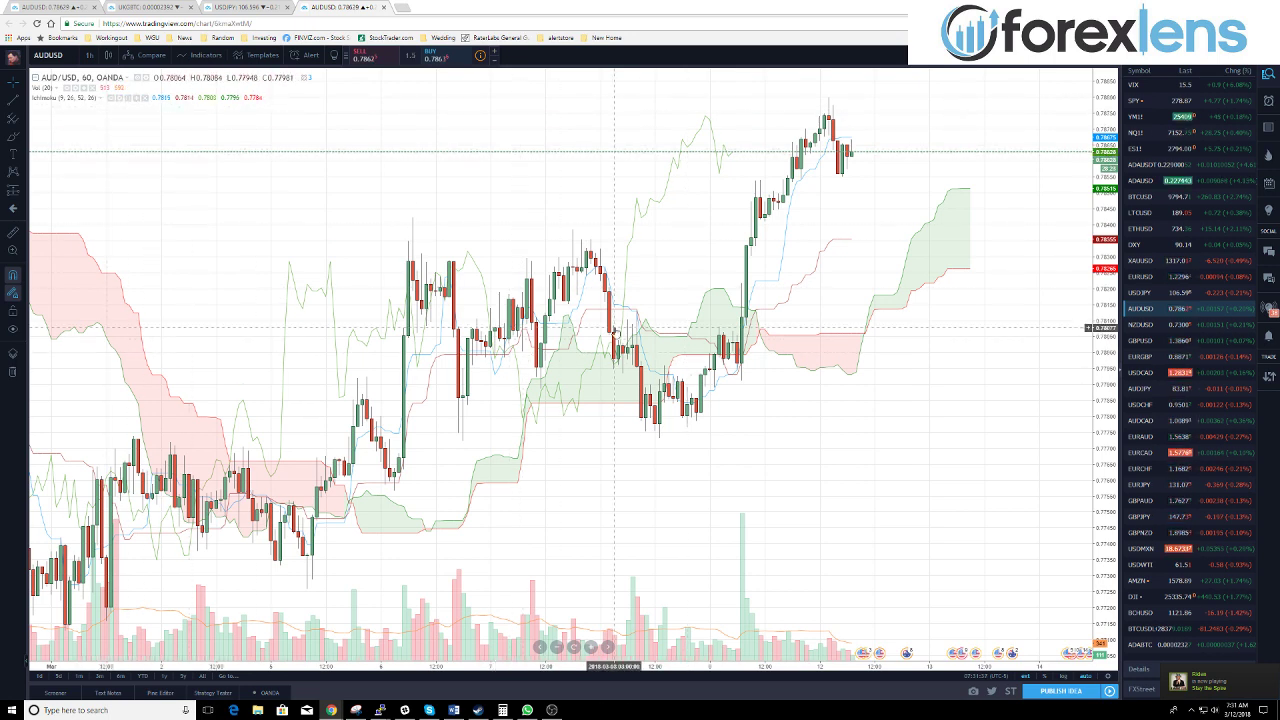
# Add two more copies of the built-in Ichimoku Cloud indicator to the chart.
pyautogui.click(206, 56)
pyautogui.write('ichi')
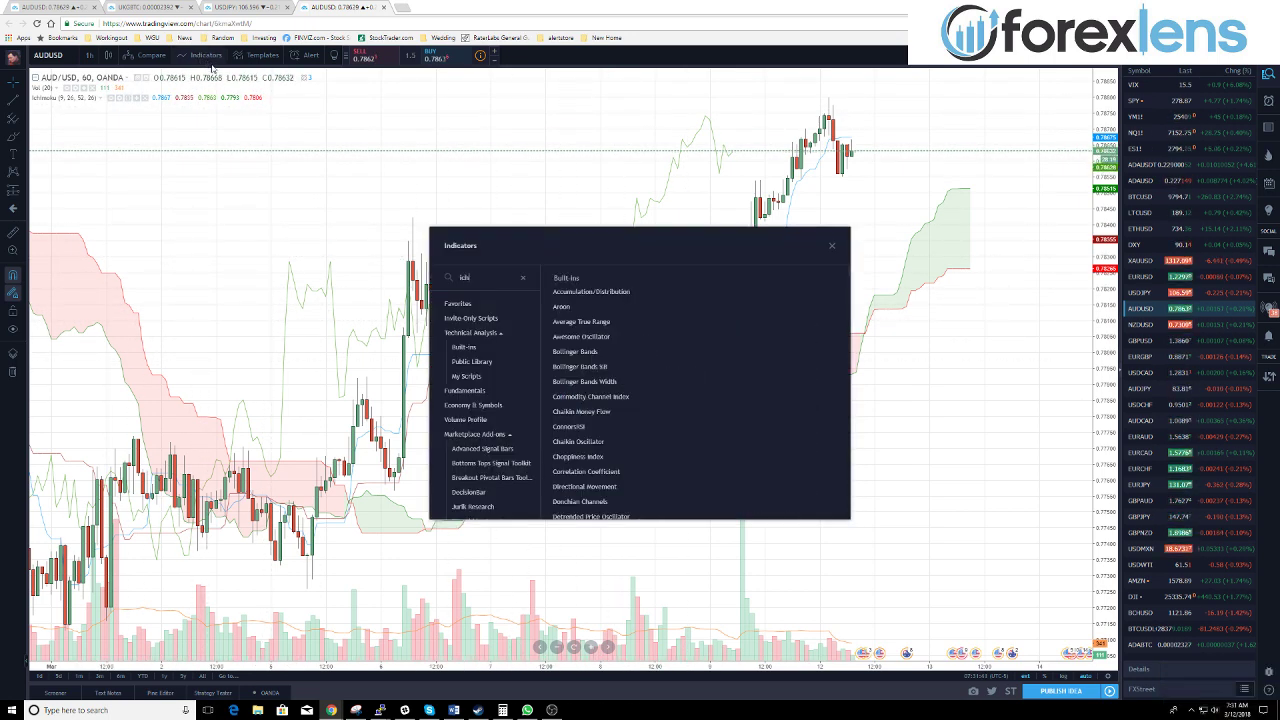
pyautogui.click(580, 291)
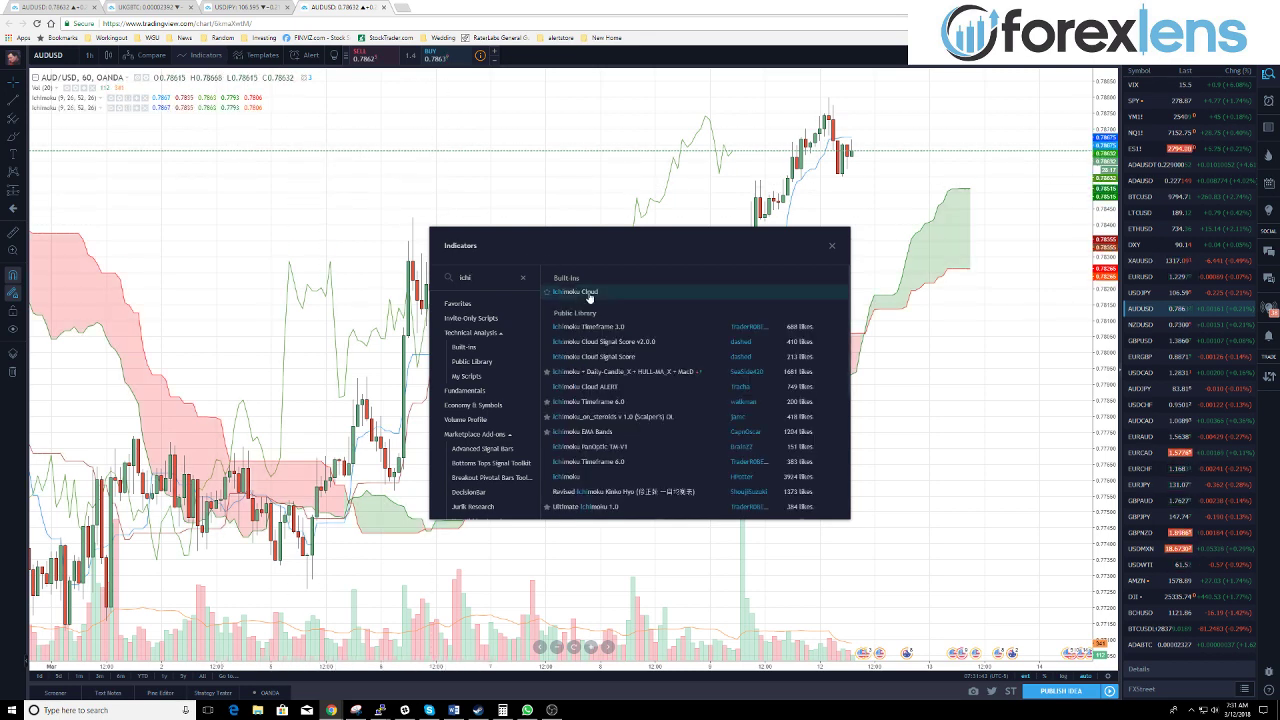
pyautogui.click(580, 291)
pyautogui.click(831, 246)
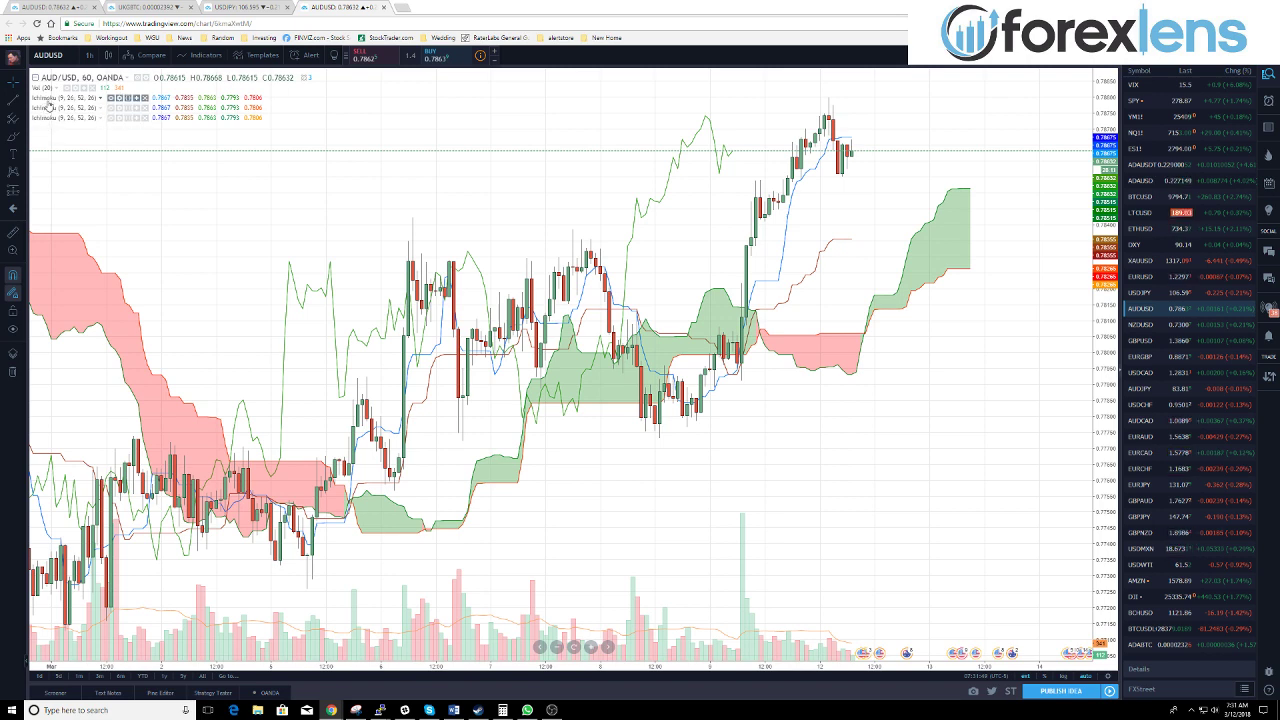
# In the second Ichimoku's style settings, hide the Conversion Line, Base Line, Lagging Span, Lead 1 and Lead 2, keeping the plots background.
pyautogui.click(118, 108)
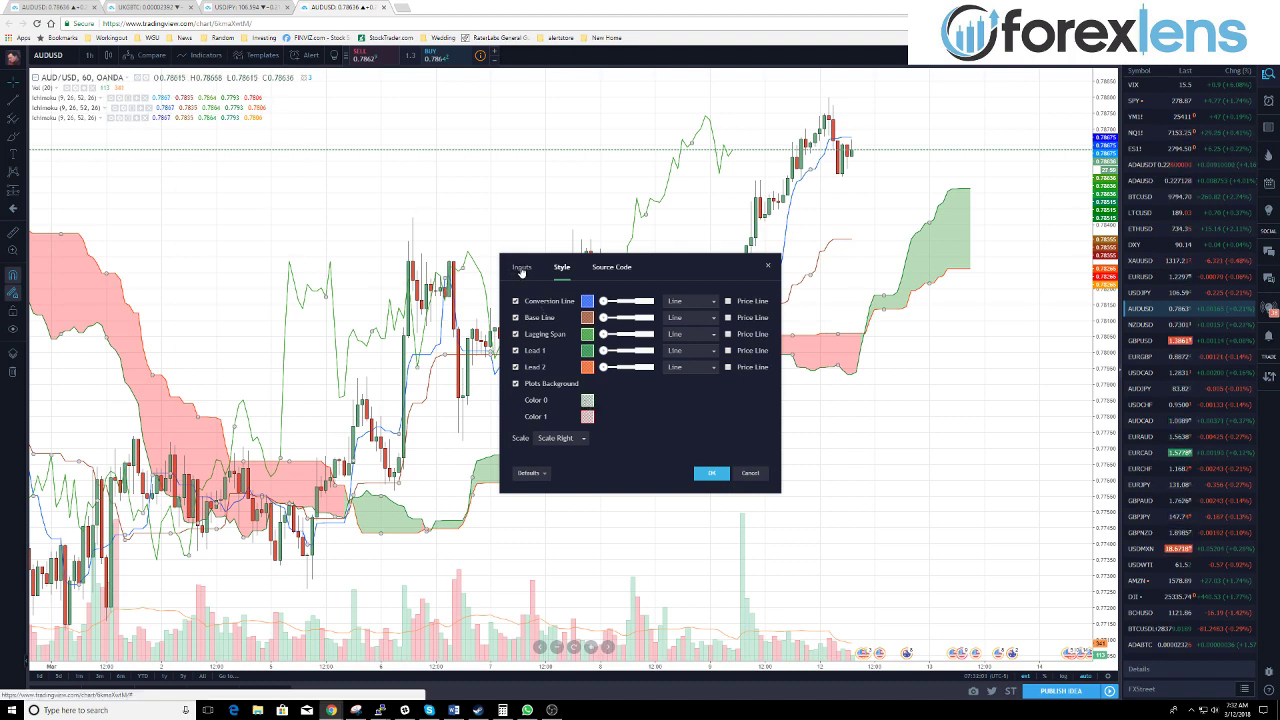
pyautogui.click(522, 268)
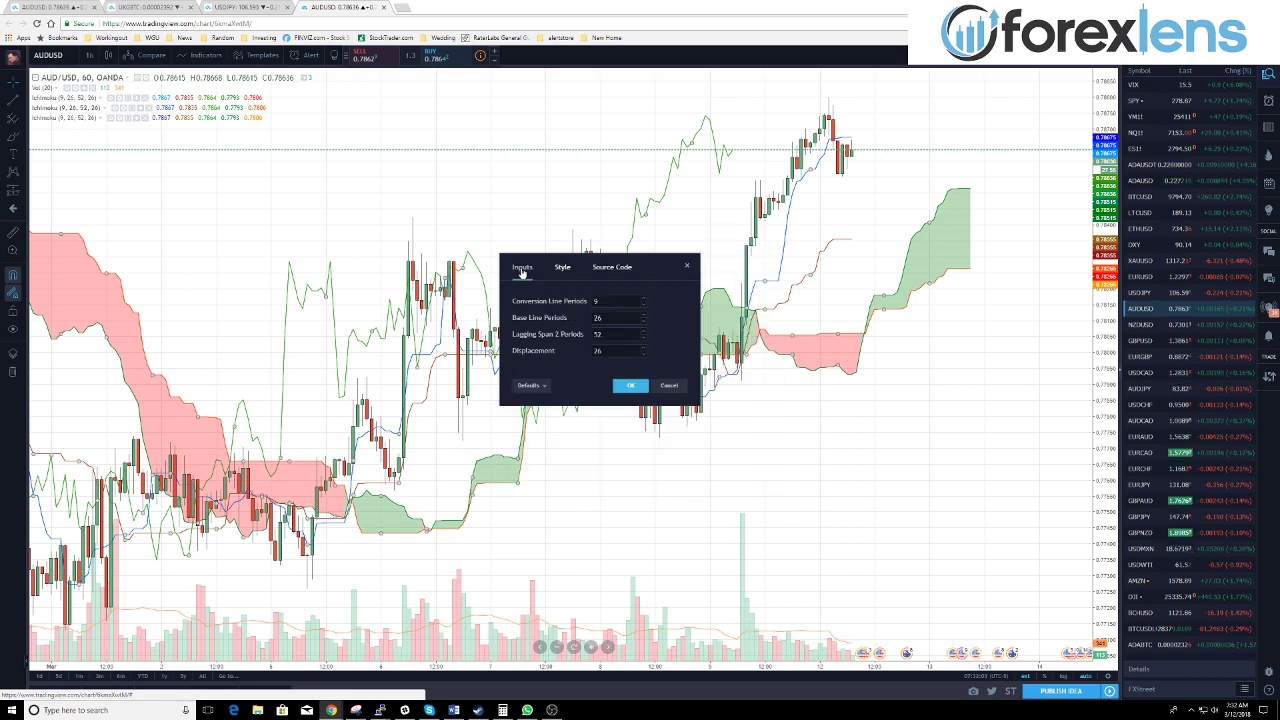
pyautogui.click(562, 267)
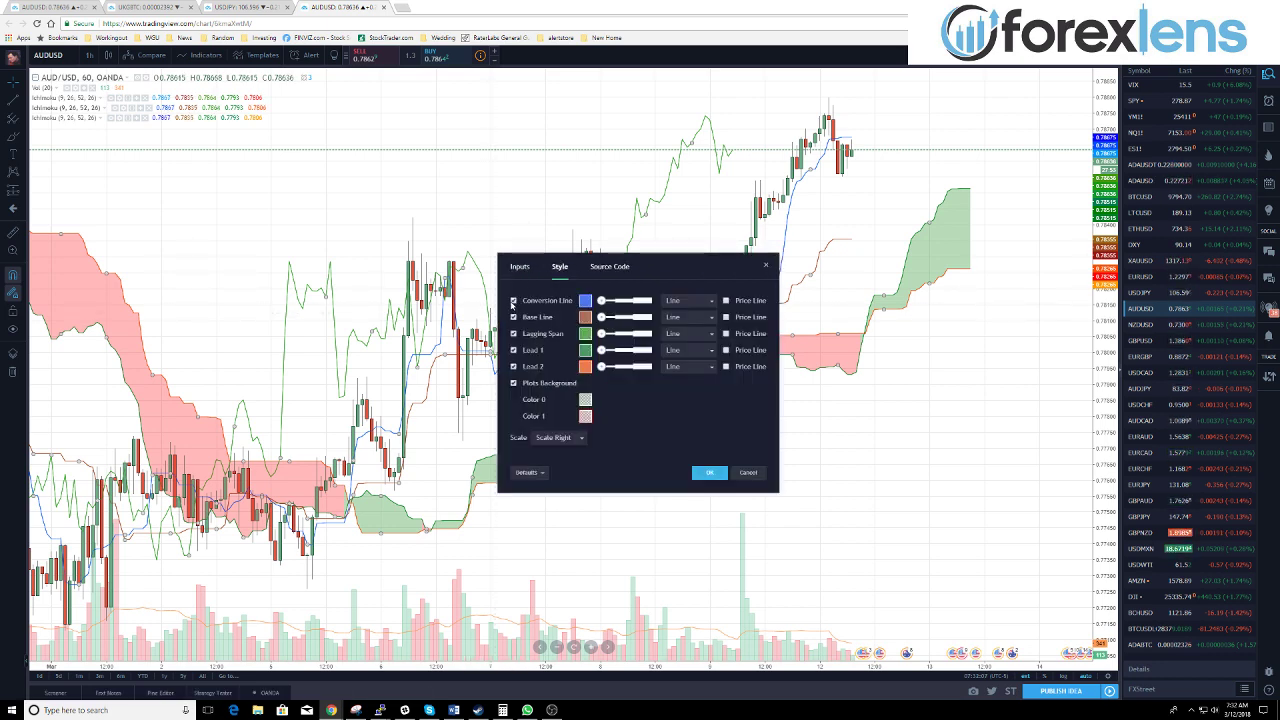
pyautogui.click(514, 301)
pyautogui.click(514, 317)
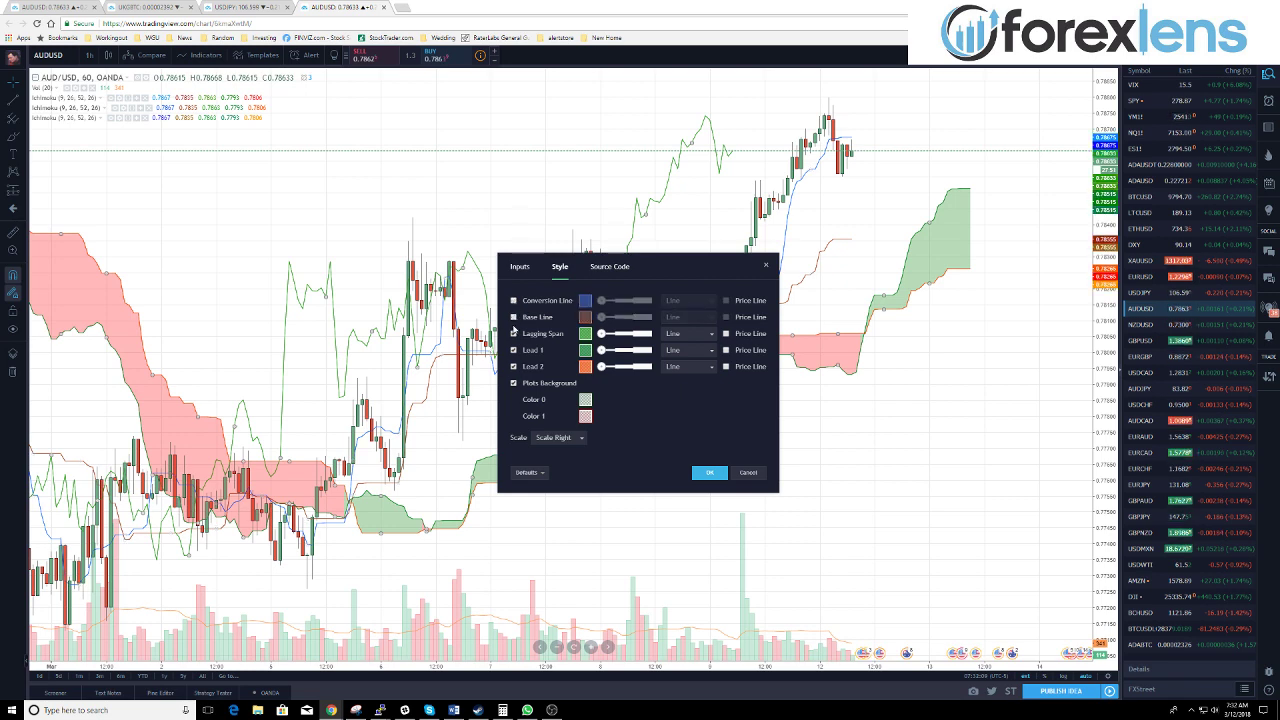
pyautogui.click(514, 334)
pyautogui.click(514, 350)
pyautogui.click(514, 366)
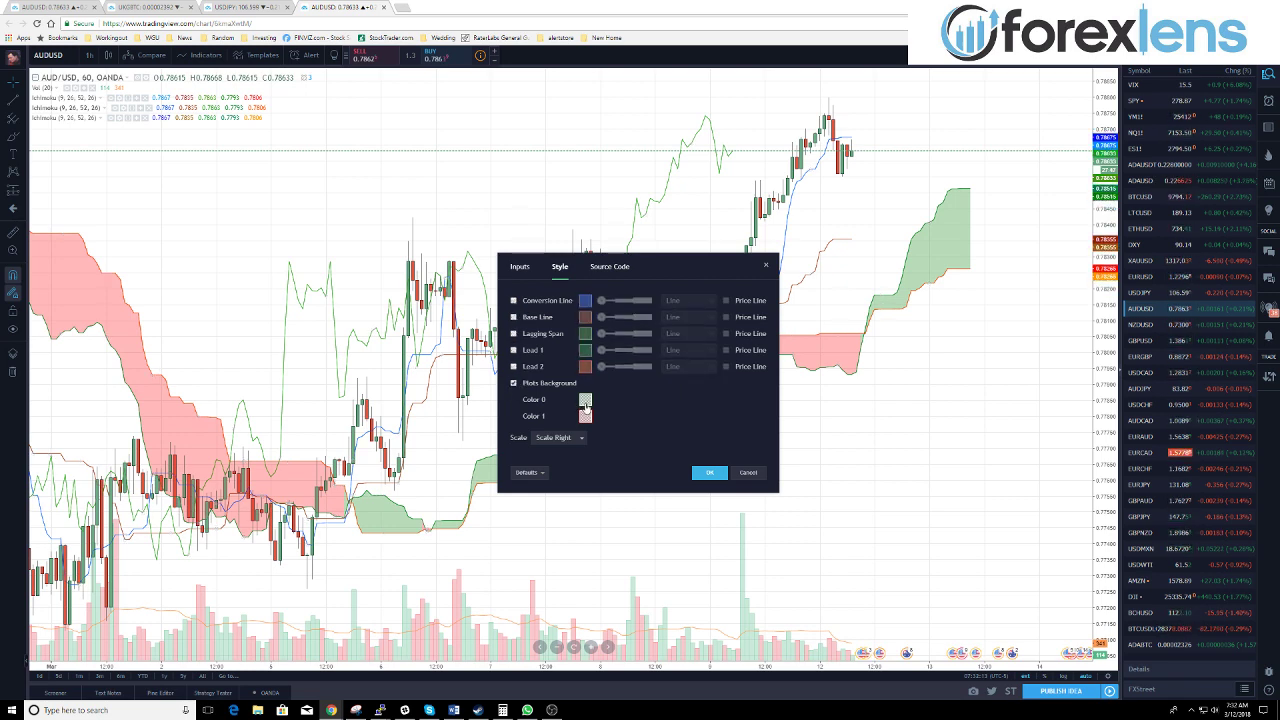
# Set both plots background colours, Color 0 and Color 1, of the second Ichimoku to the same dark orange shade.
pyautogui.click(585, 401)
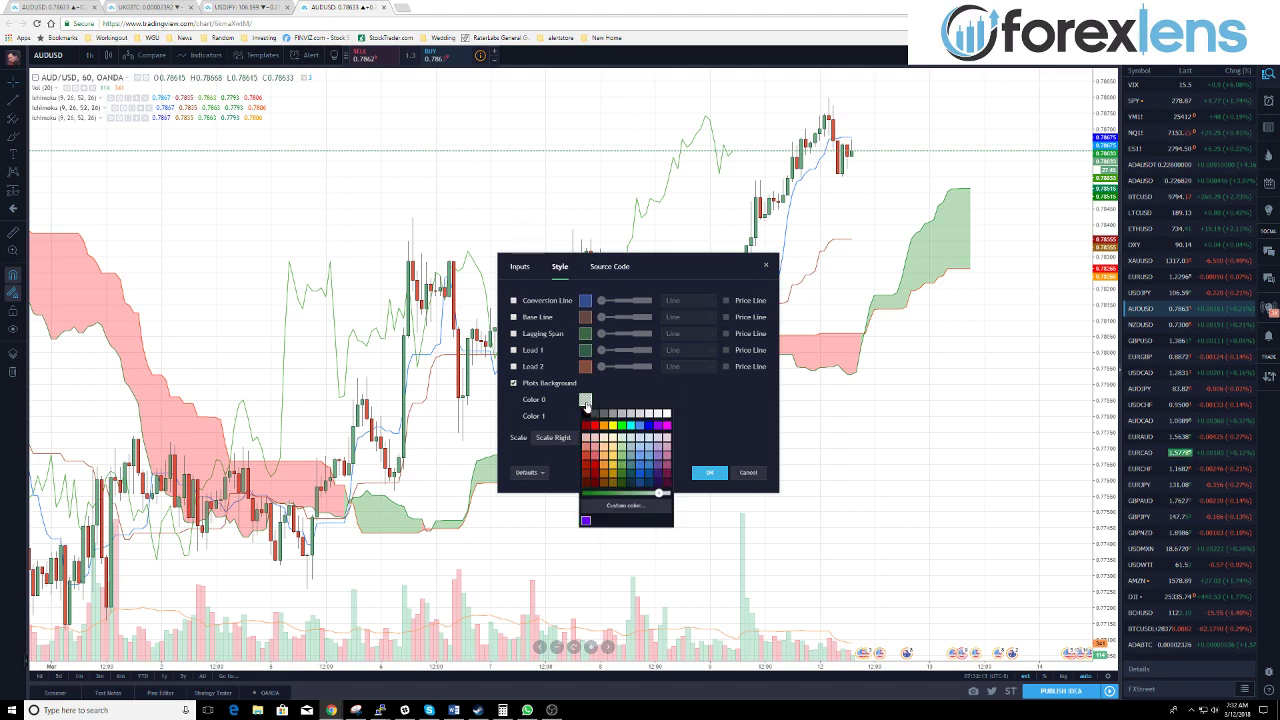
pyautogui.click(601, 469)
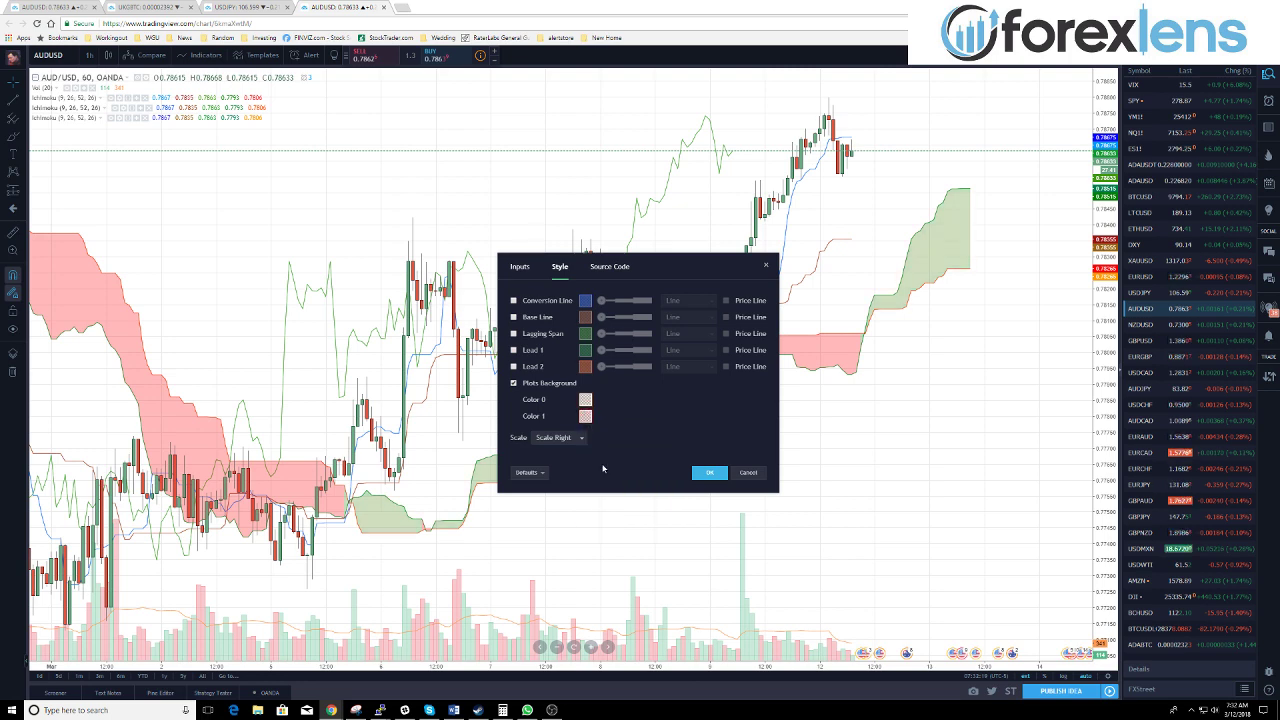
pyautogui.click(585, 417)
pyautogui.click(603, 469)
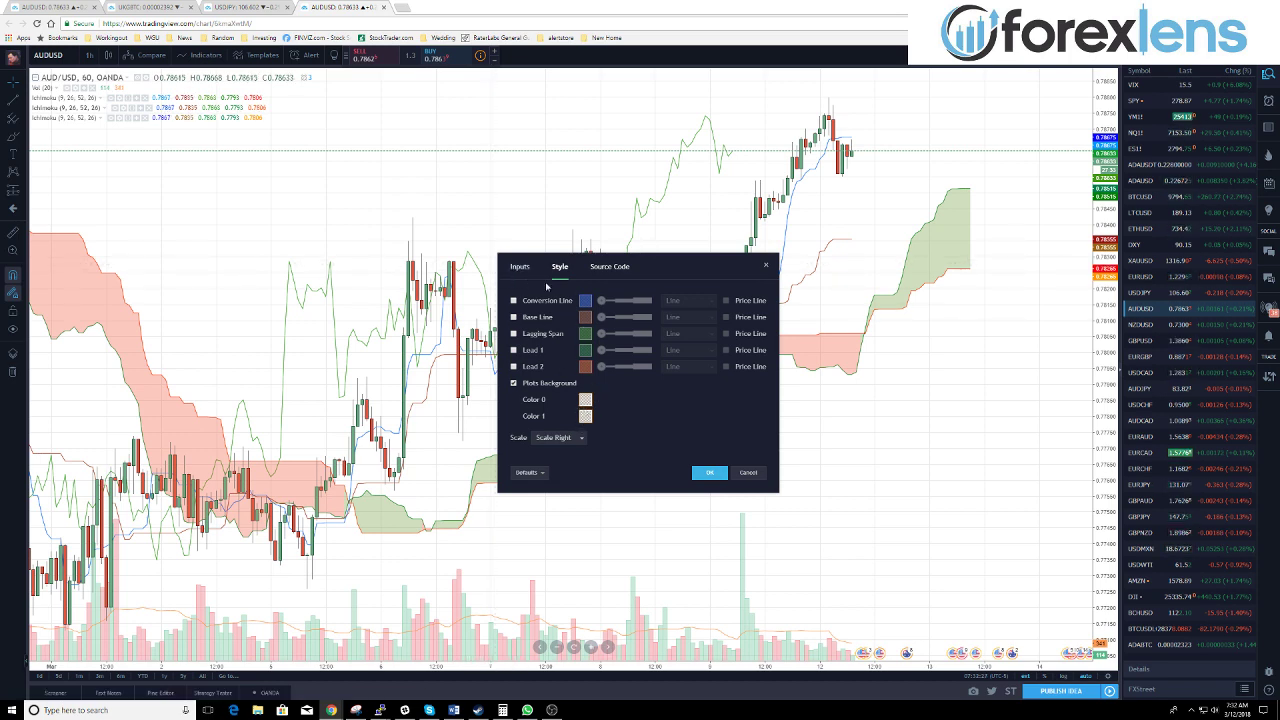
# Work out 9 × 4 in Calculator and set the second Ichimoku's Conversion Line Periods to 36.
pyautogui.click(521, 268)
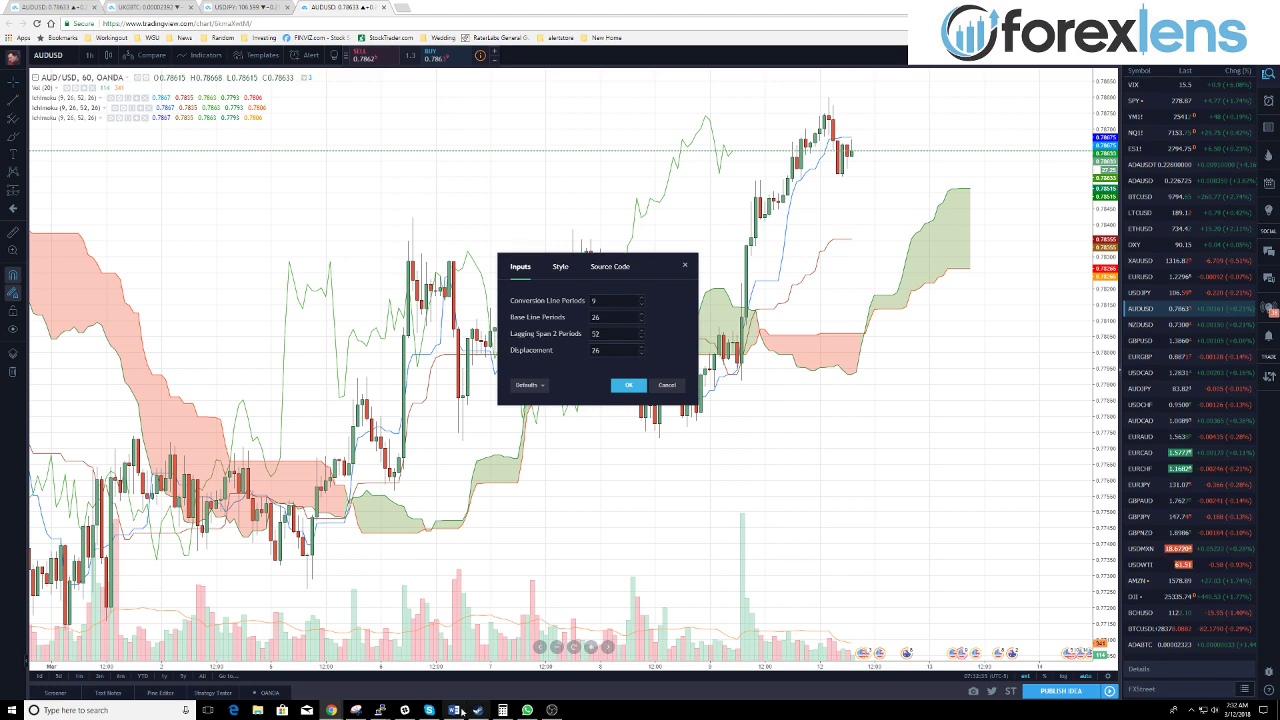
pyautogui.click(502, 710)
pyautogui.click(127, 378)
pyautogui.press('4')
pyautogui.click(202, 484)
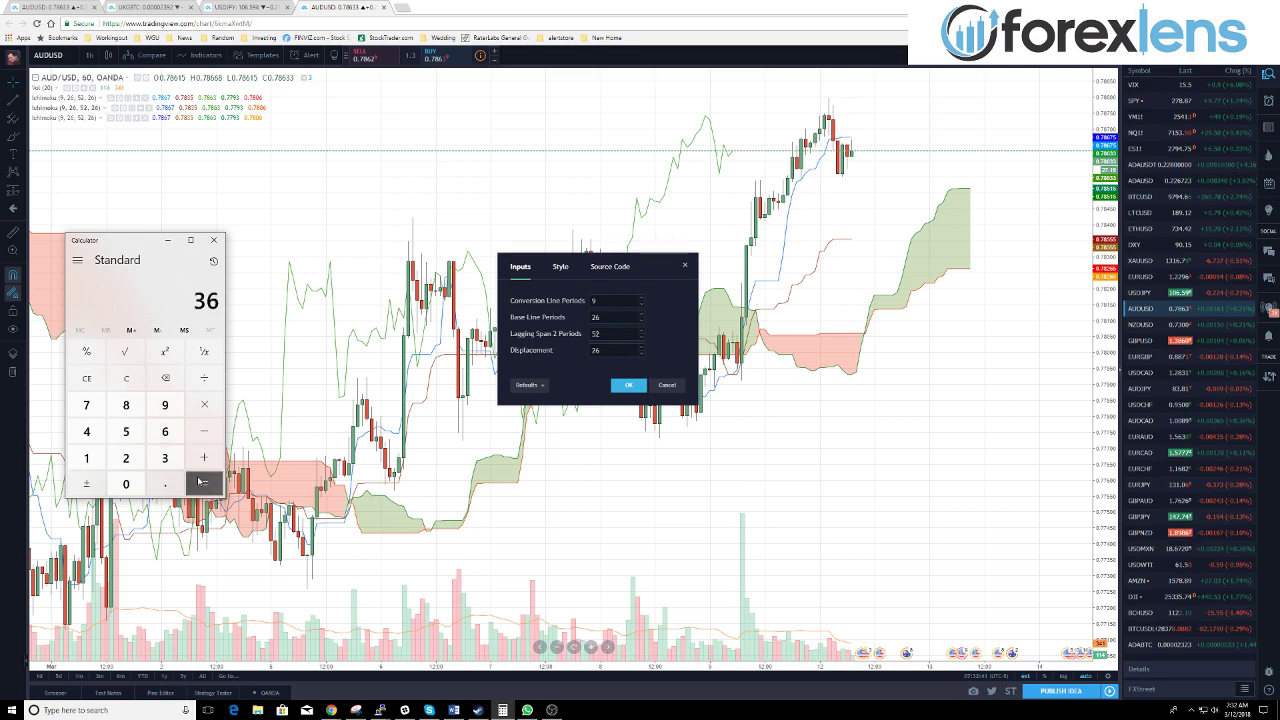
pyautogui.doubleClick(605, 301)
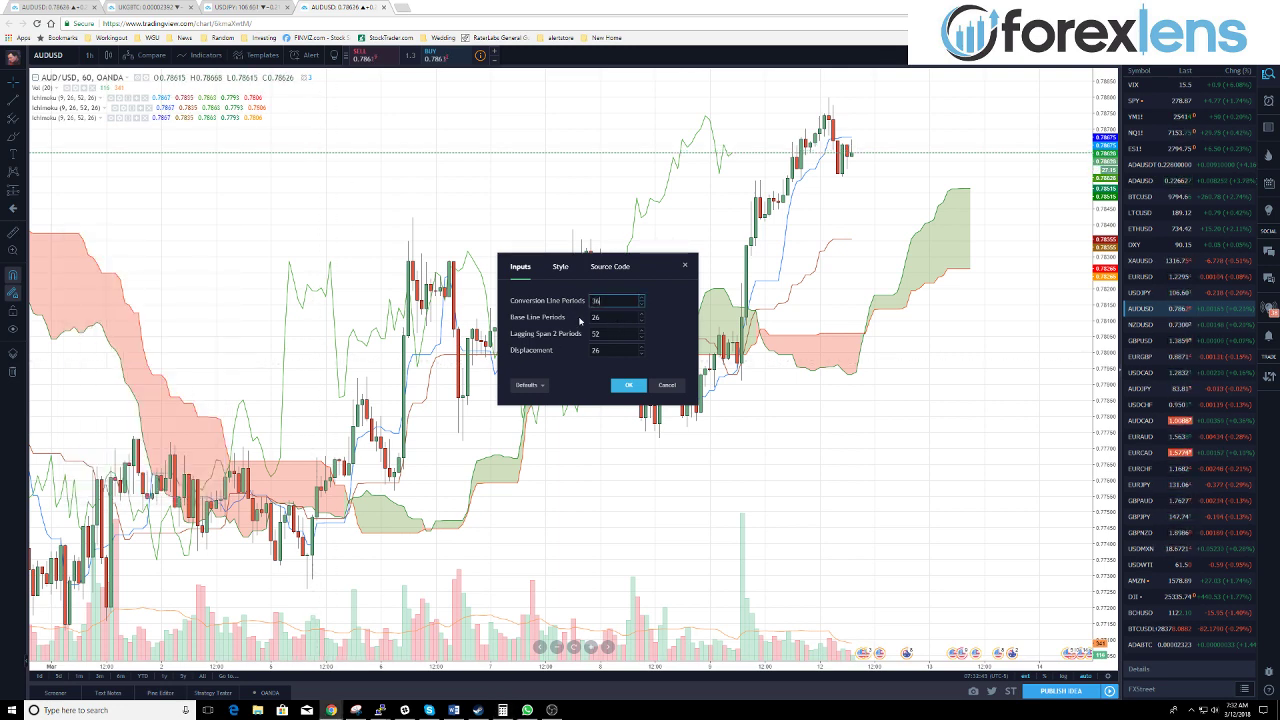
# Work out 26 × 4 in Calculator and set both Base Line Periods and Displacement to 104.
pyautogui.hotkey('alt', 'Tab')
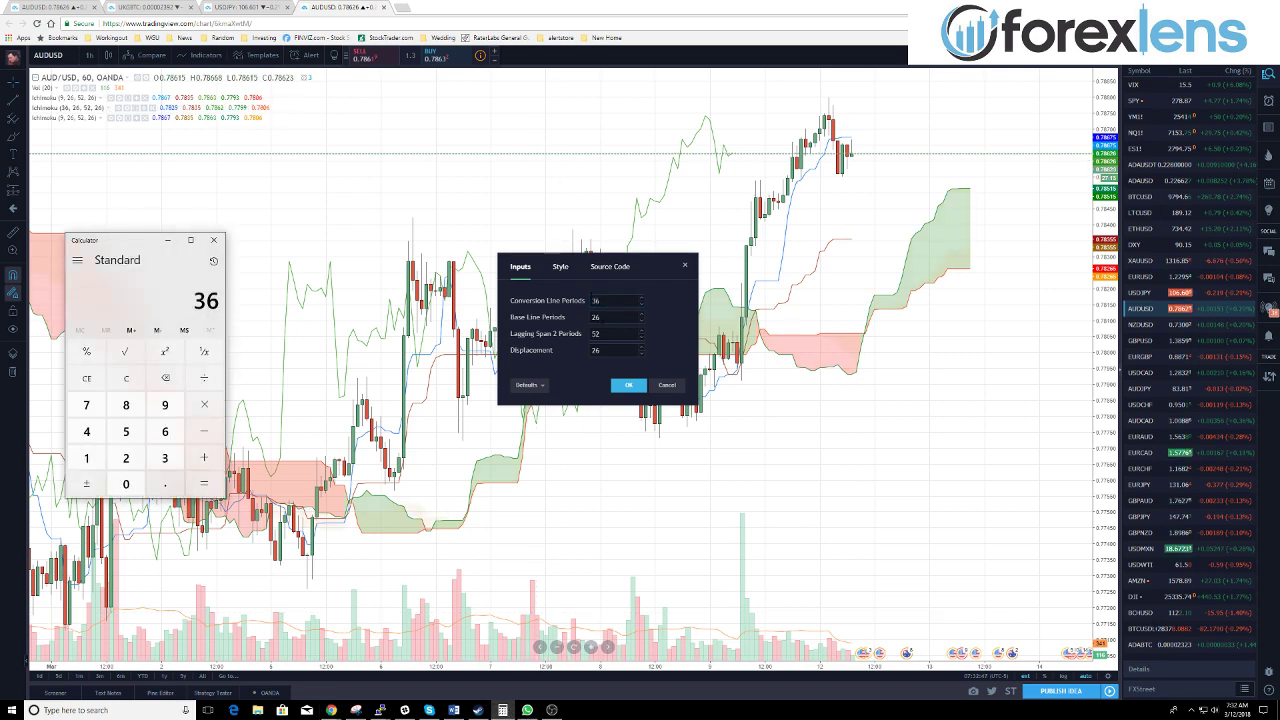
pyautogui.click(578, 323)
pyautogui.hotkey('alt', 'Tab')
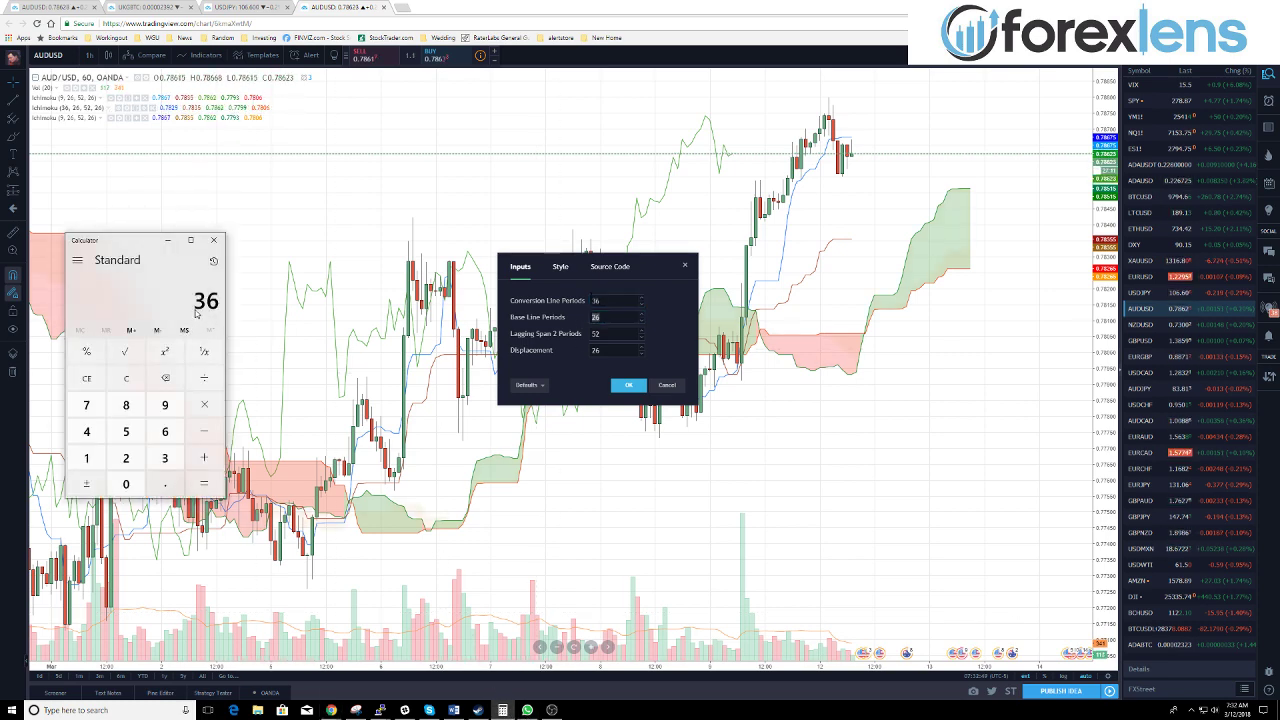
pyautogui.click(127, 377)
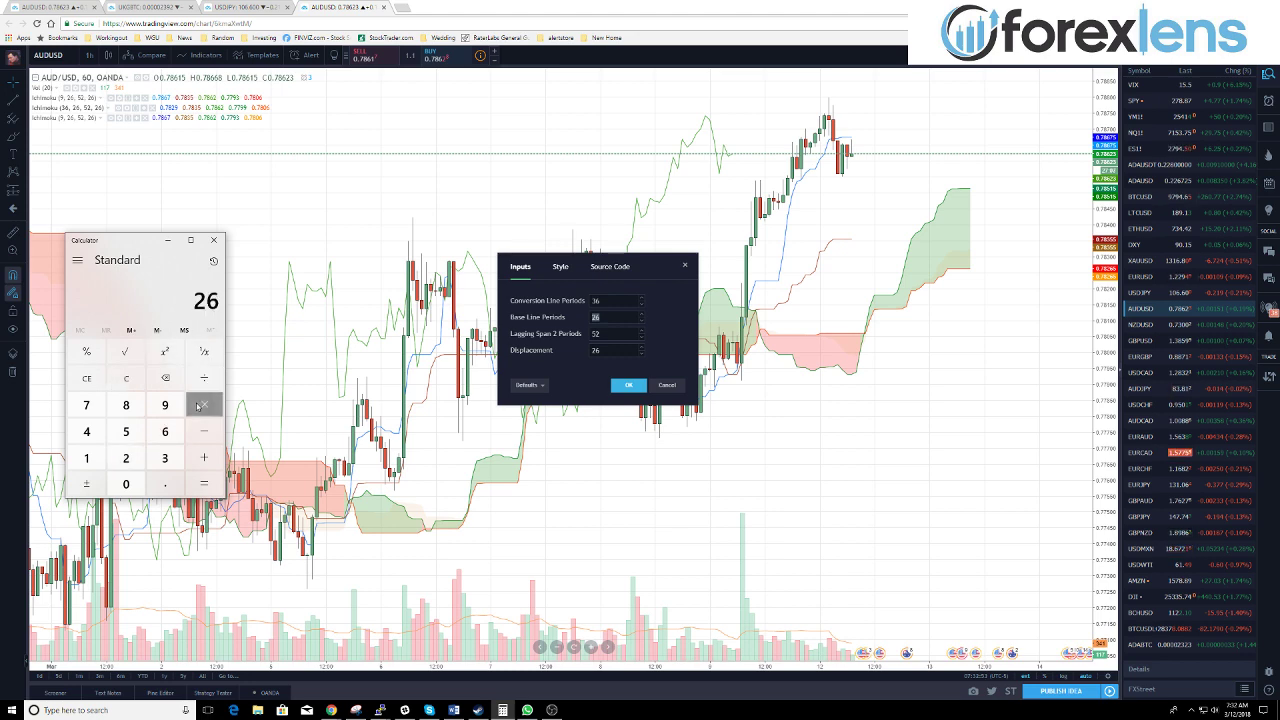
pyautogui.click(204, 483)
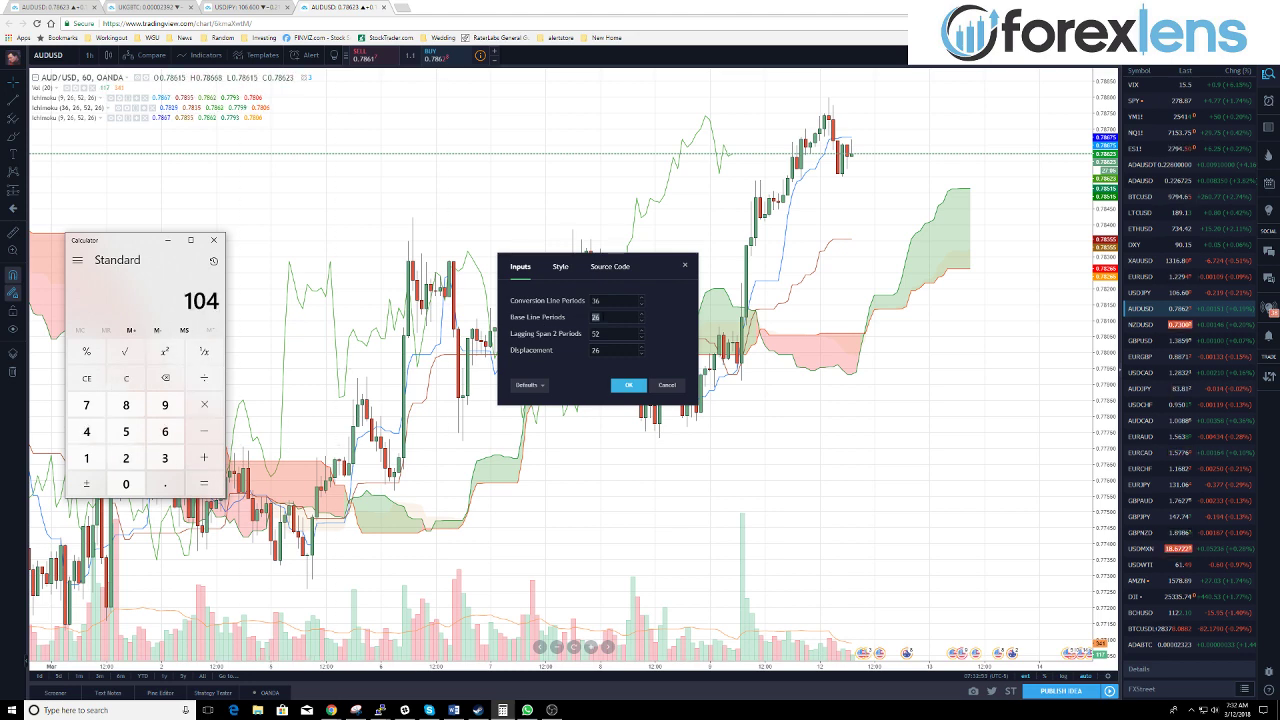
pyautogui.click(597, 317)
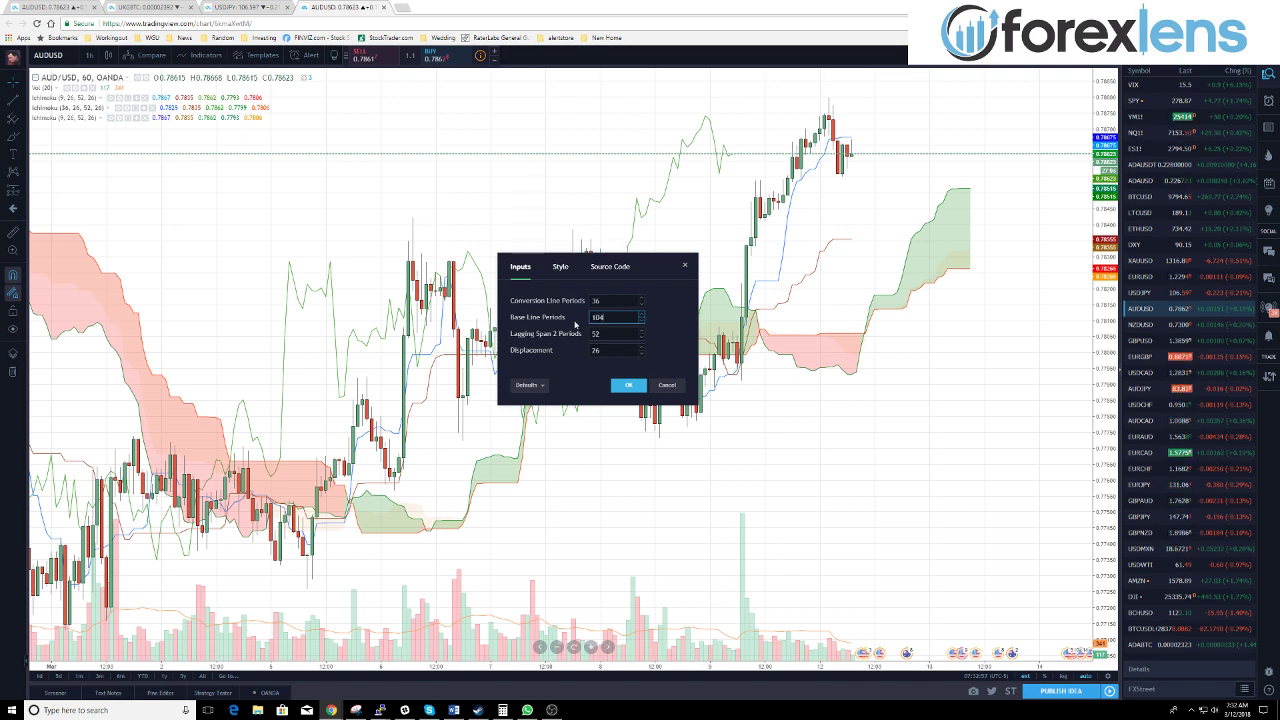
pyautogui.click(592, 350)
pyautogui.write('10')
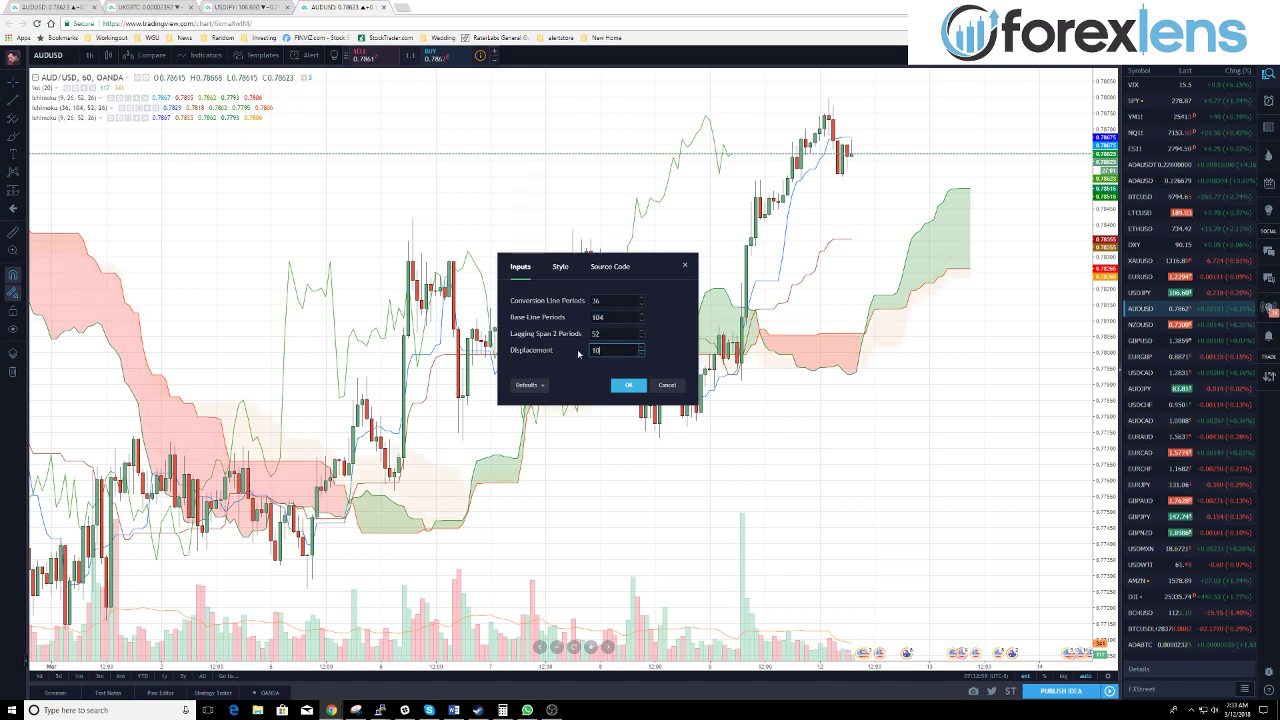
pyautogui.write('4')
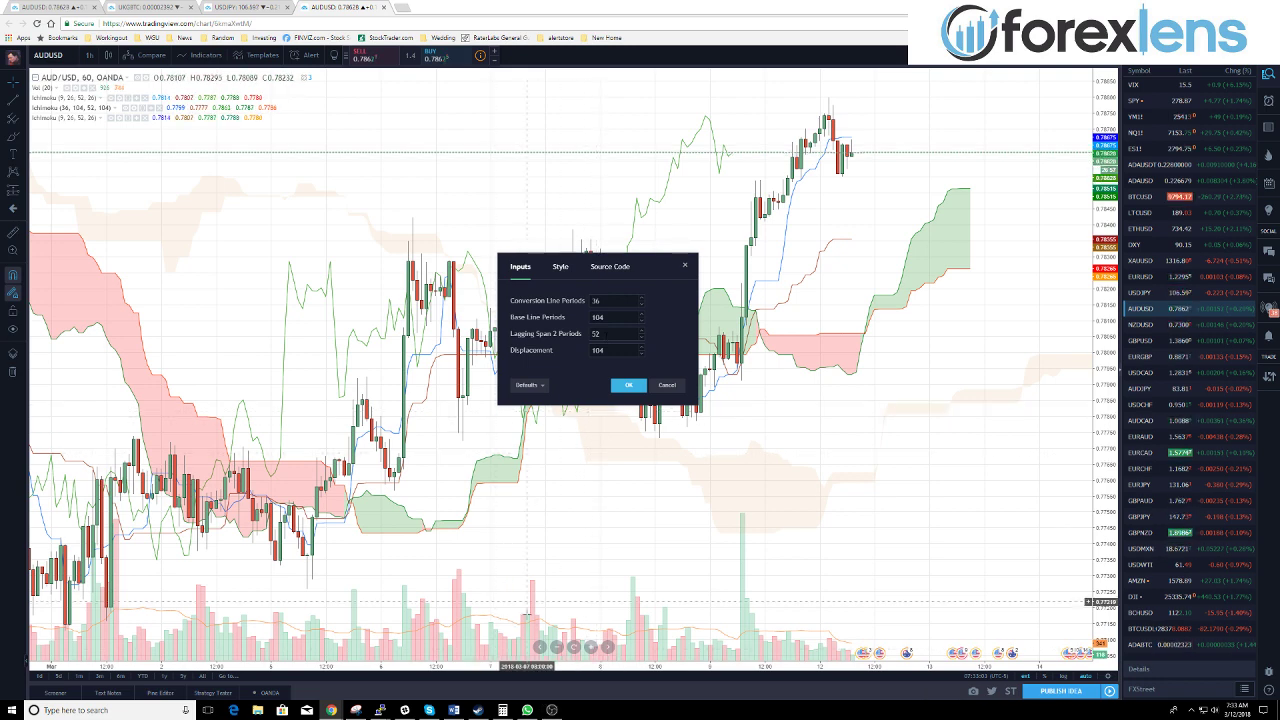
# Work out 52 × 4 in Calculator and set the Lagging Span 2 Periods to 208.
pyautogui.click(502, 710)
pyautogui.click(131, 380)
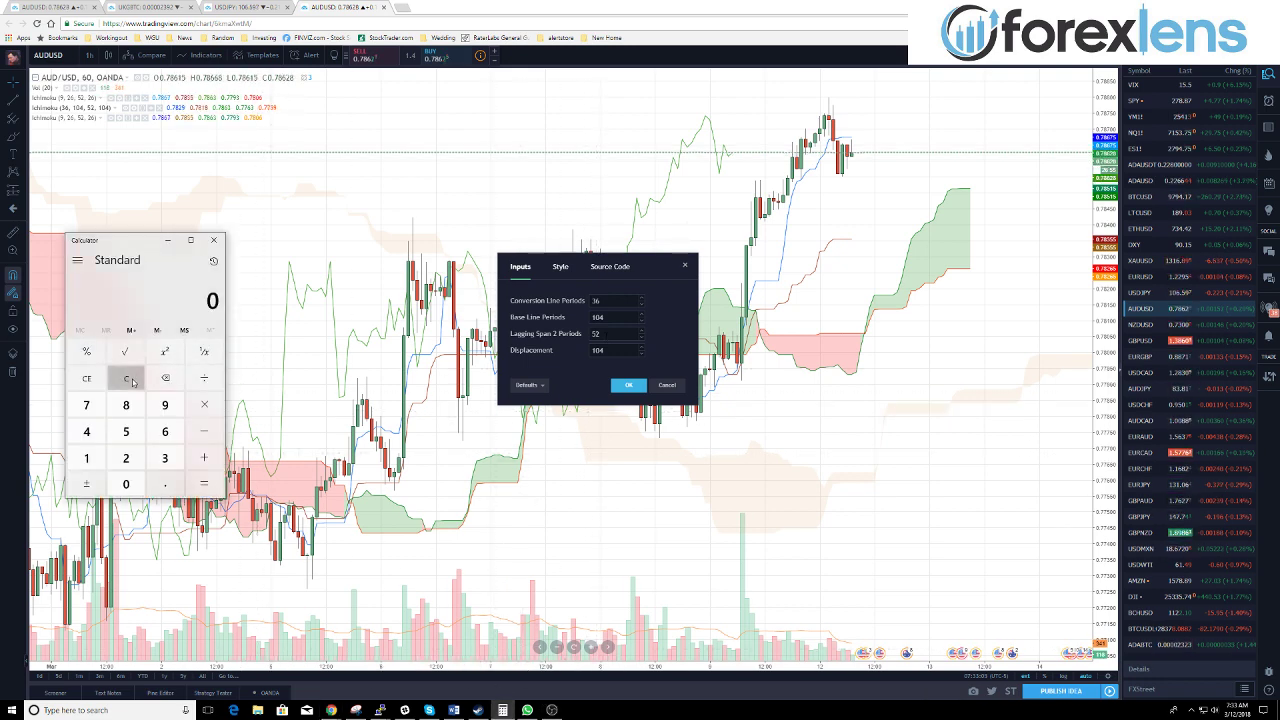
pyautogui.write('52')
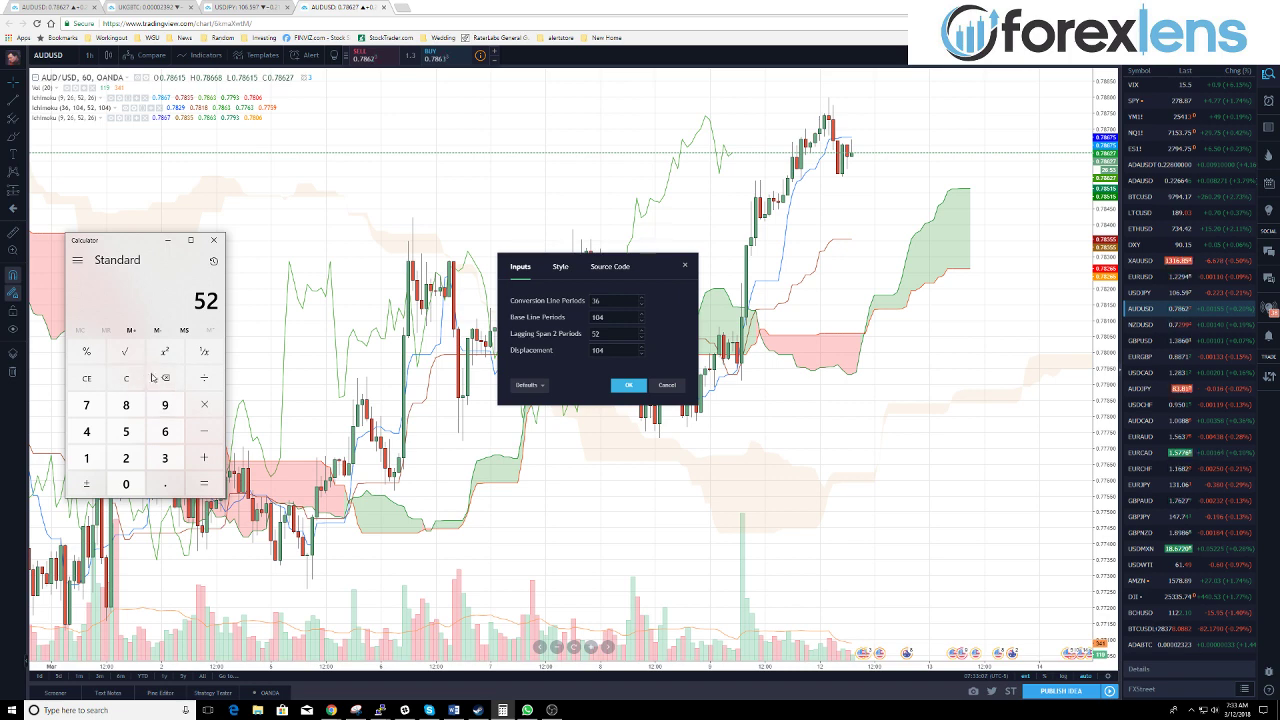
pyautogui.click(201, 406)
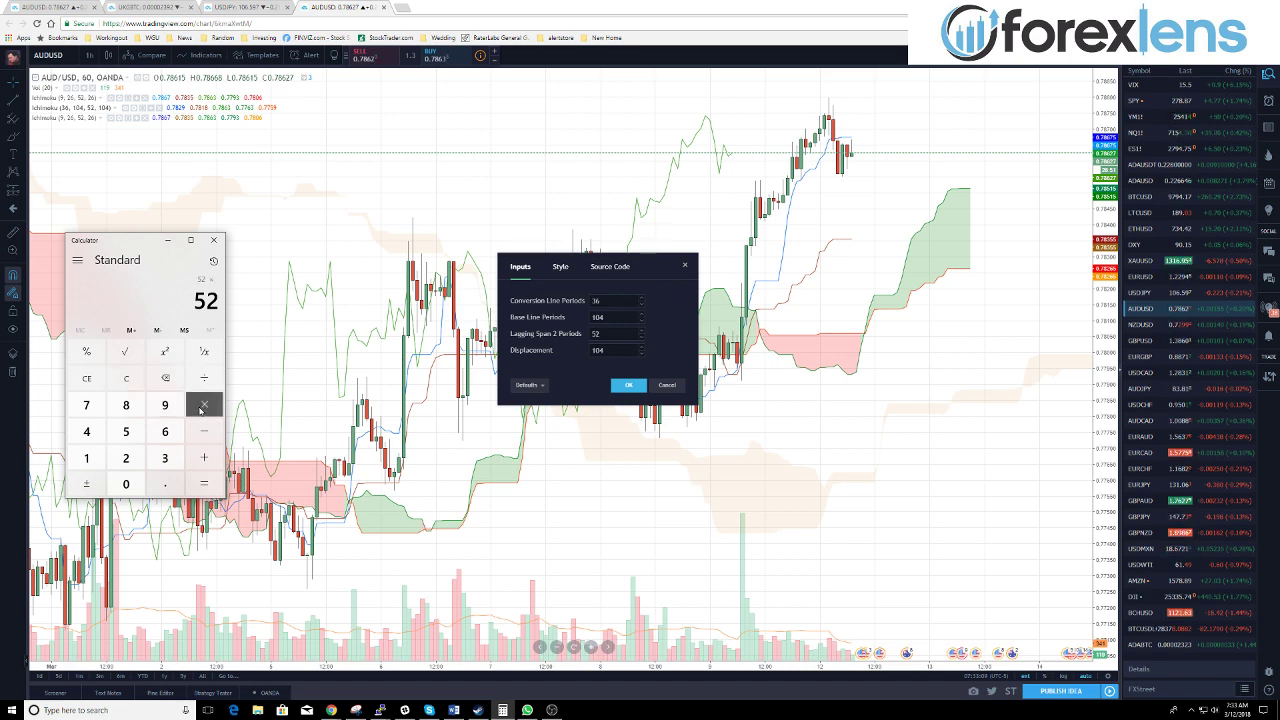
pyautogui.write('4')
pyautogui.click(210, 482)
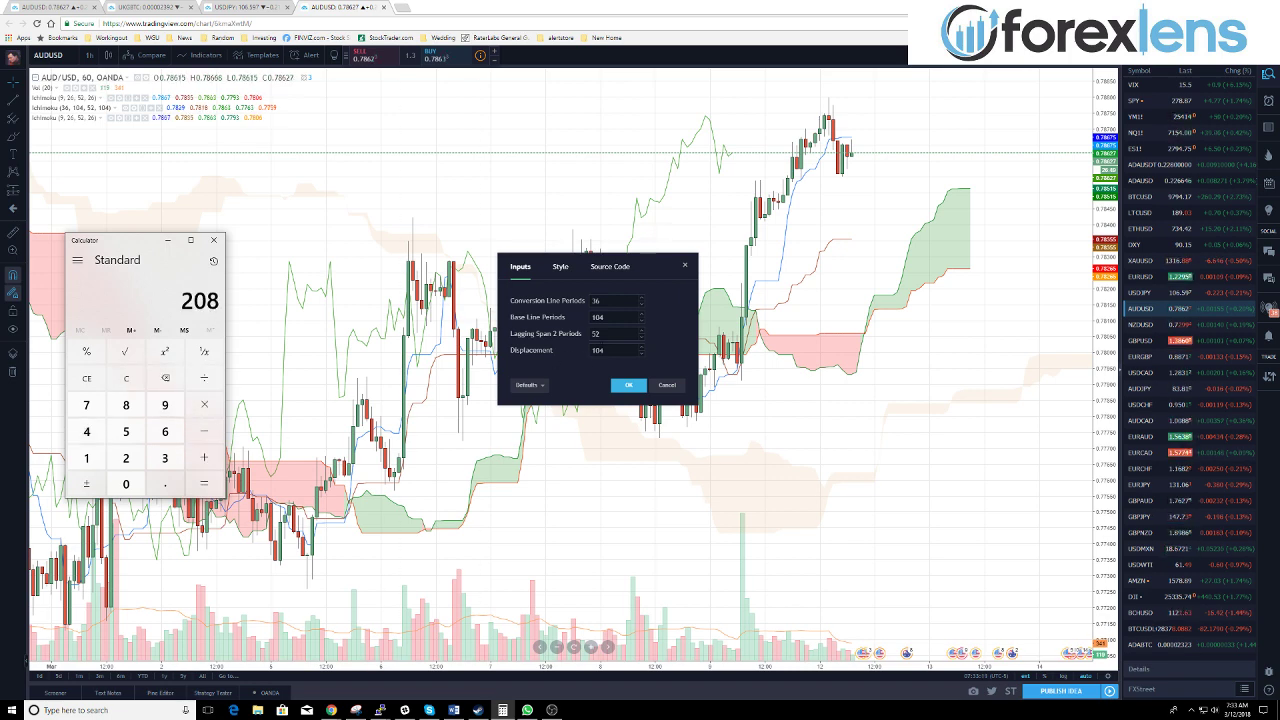
pyautogui.click(572, 338)
pyautogui.click(589, 382)
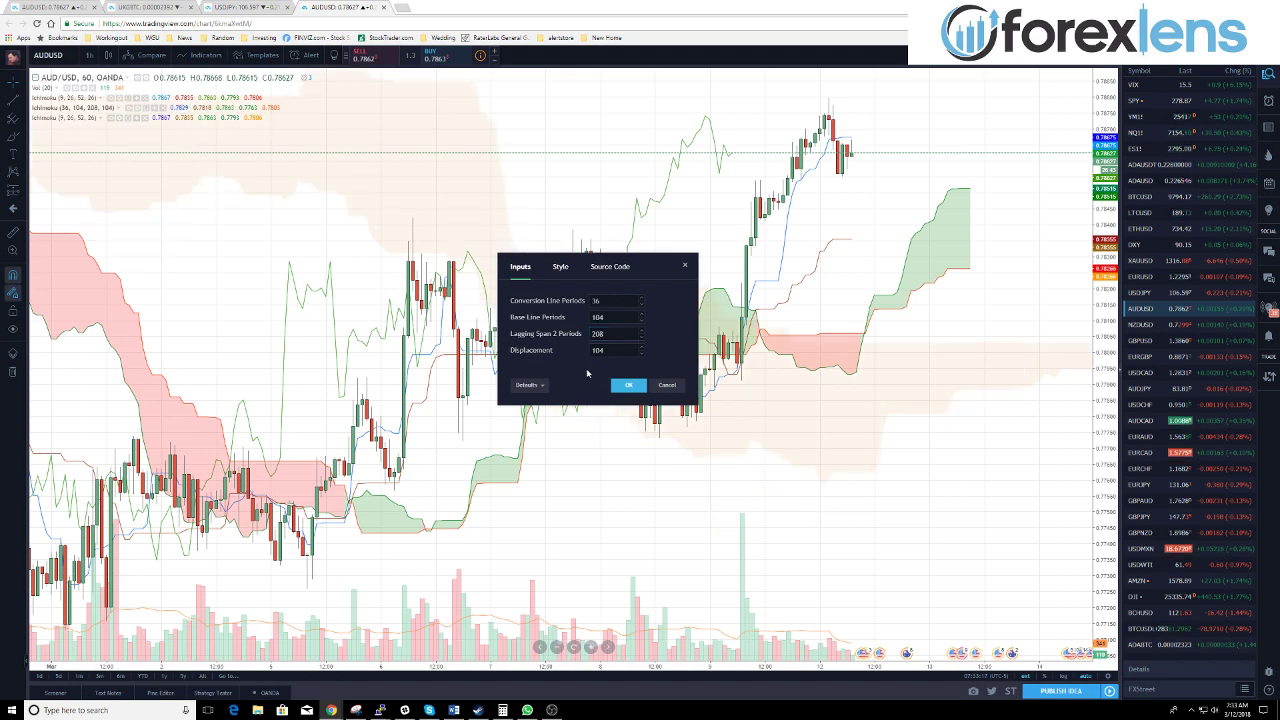
# Apply the second Ichimoku's periods and hide the third Ichimoku's Conversion Line, Base Line, Lagging Span, Lead 1 and Lead 2.
pyautogui.click(625, 385)
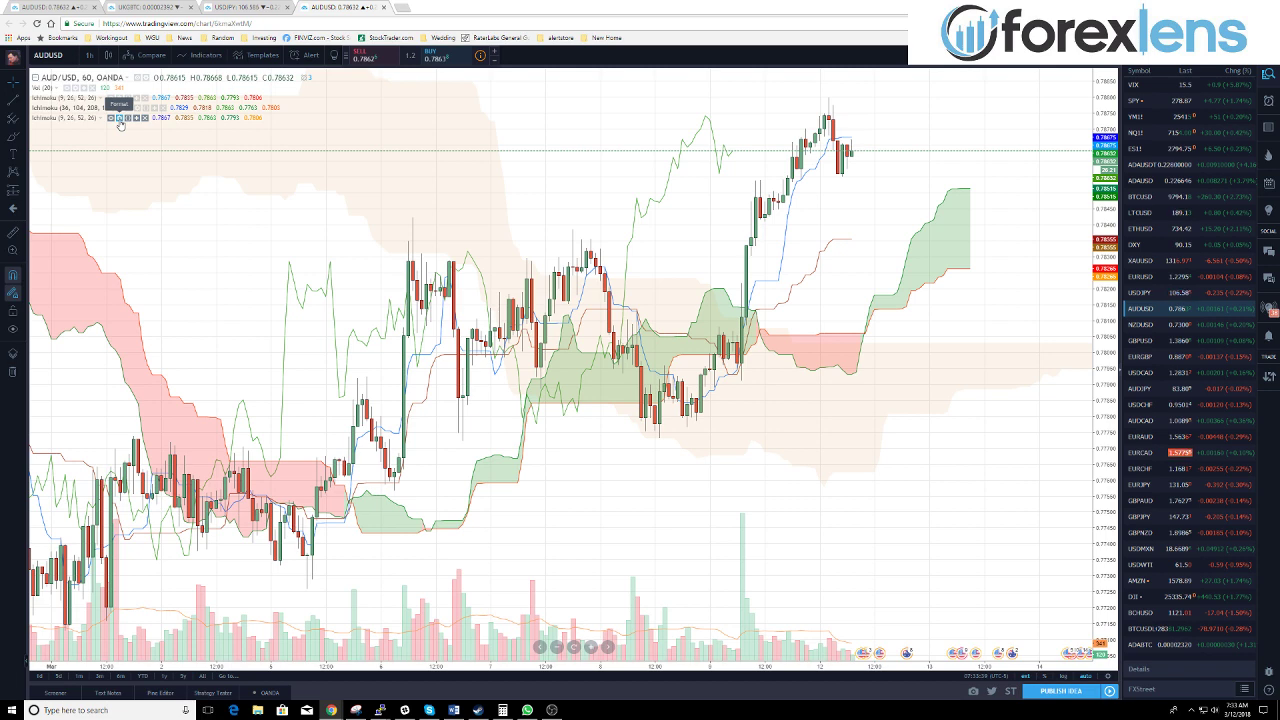
pyautogui.click(119, 119)
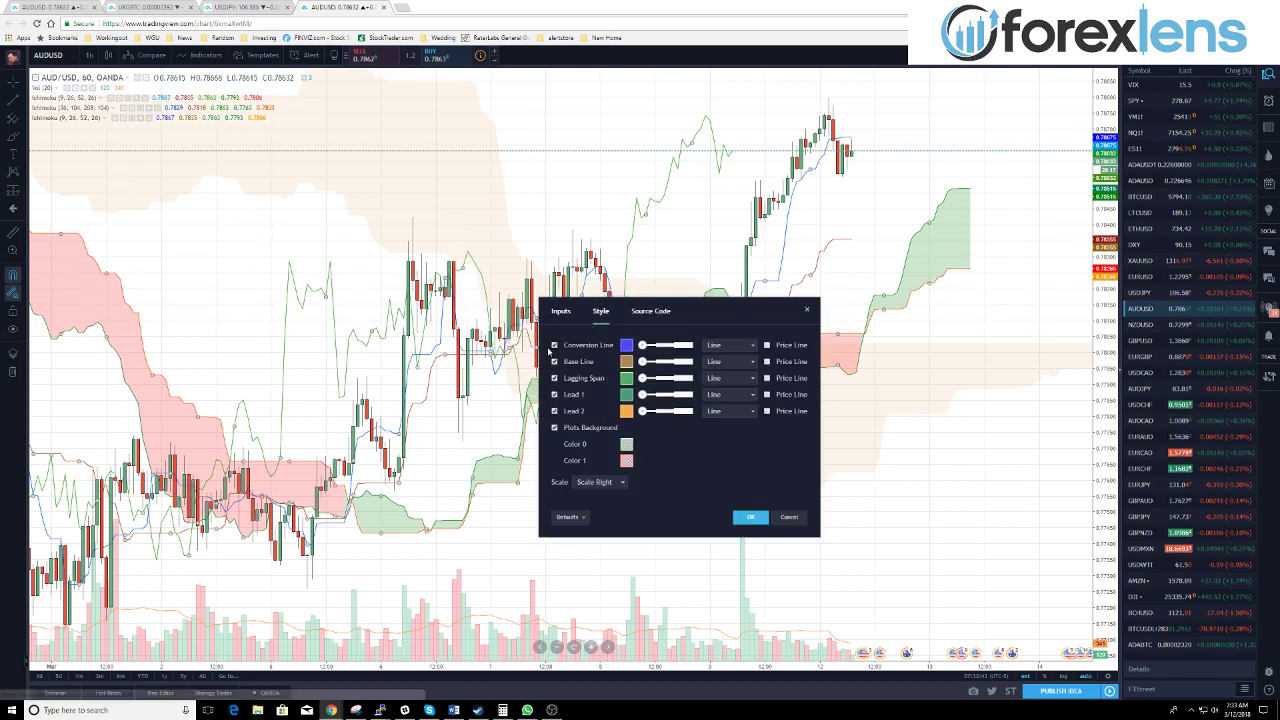
pyautogui.click(554, 345)
pyautogui.click(554, 361)
pyautogui.click(554, 378)
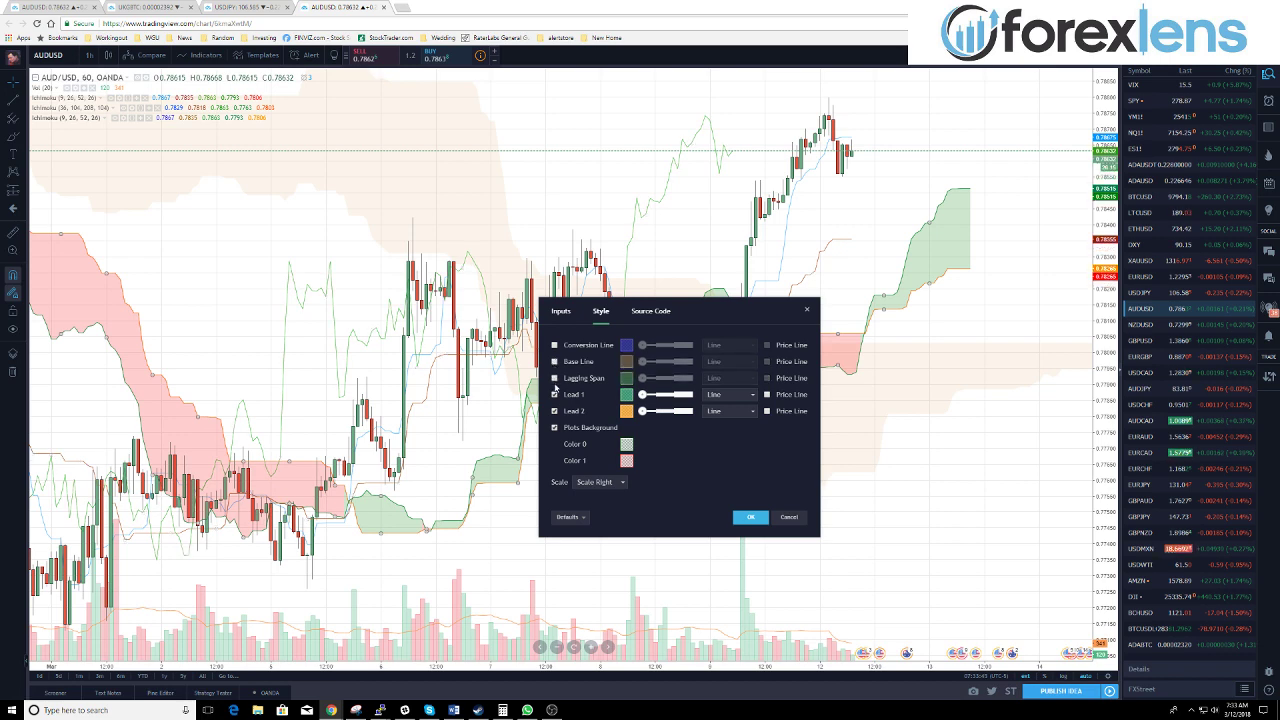
pyautogui.click(554, 394)
pyautogui.click(554, 411)
# Set both plots background colours, Color 0 and Color 1, of the third Ichimoku to the same blue shade.
pyautogui.click(626, 444)
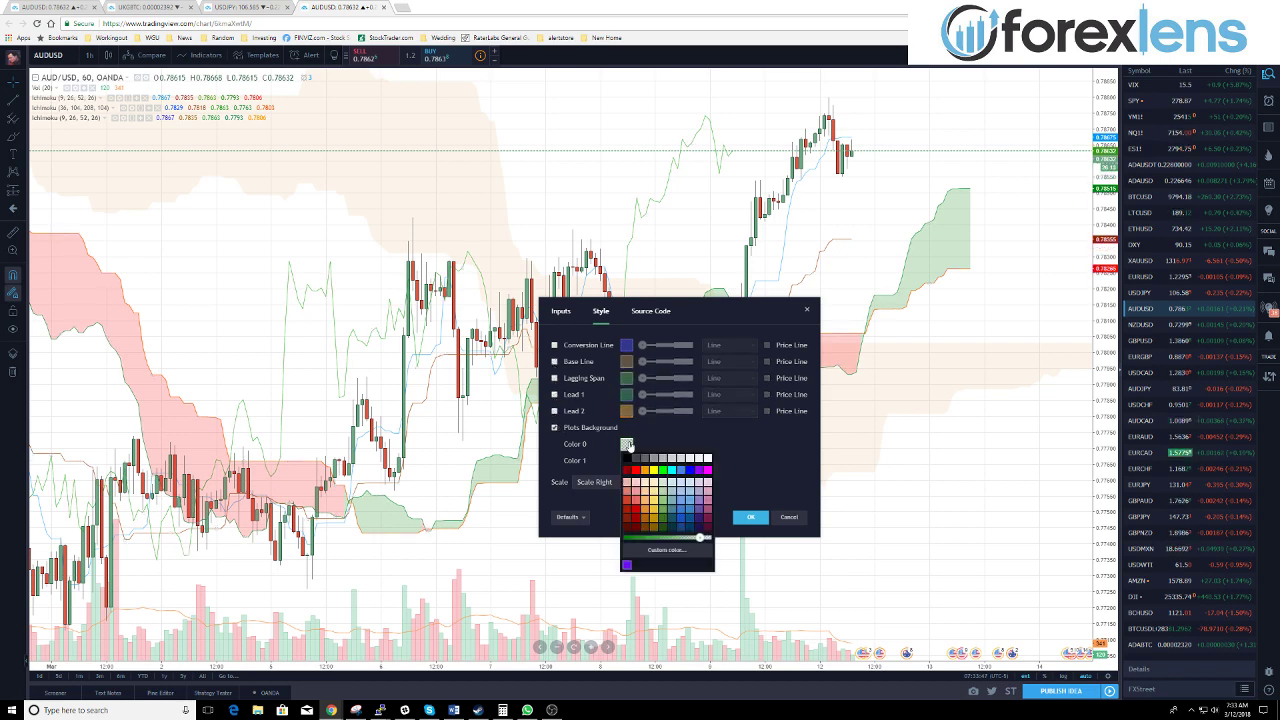
pyautogui.click(683, 478)
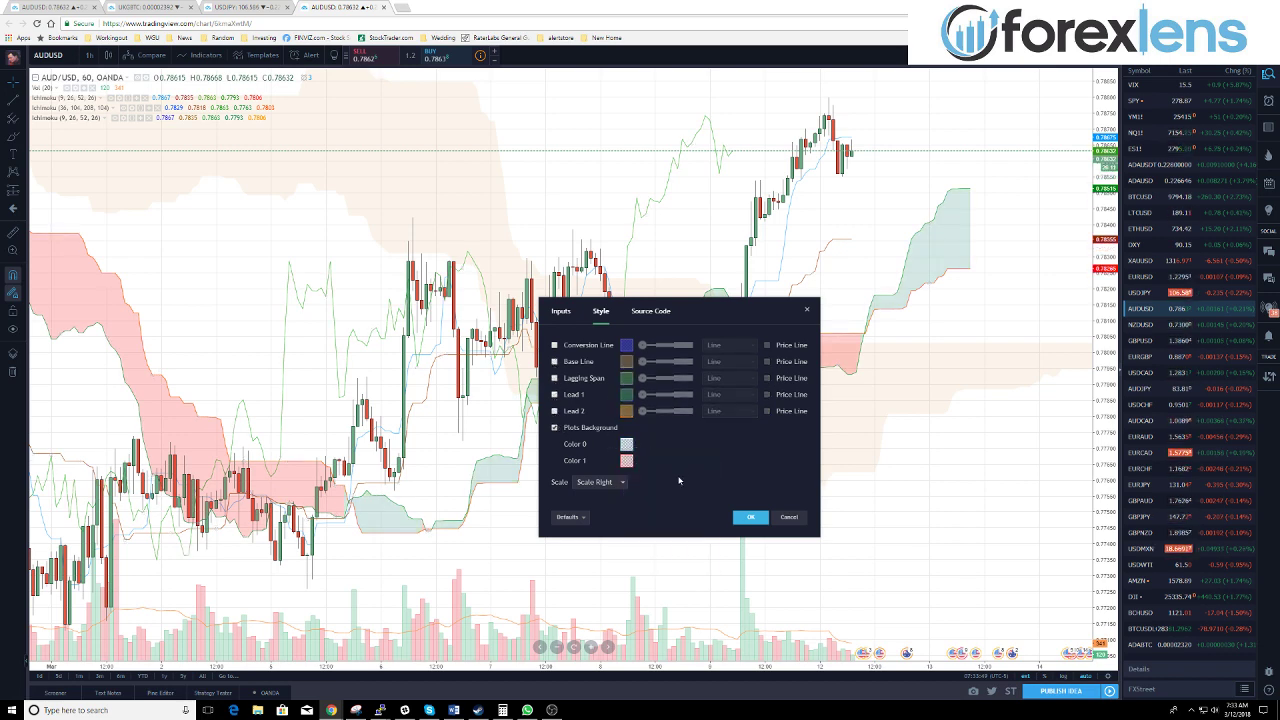
pyautogui.click(623, 461)
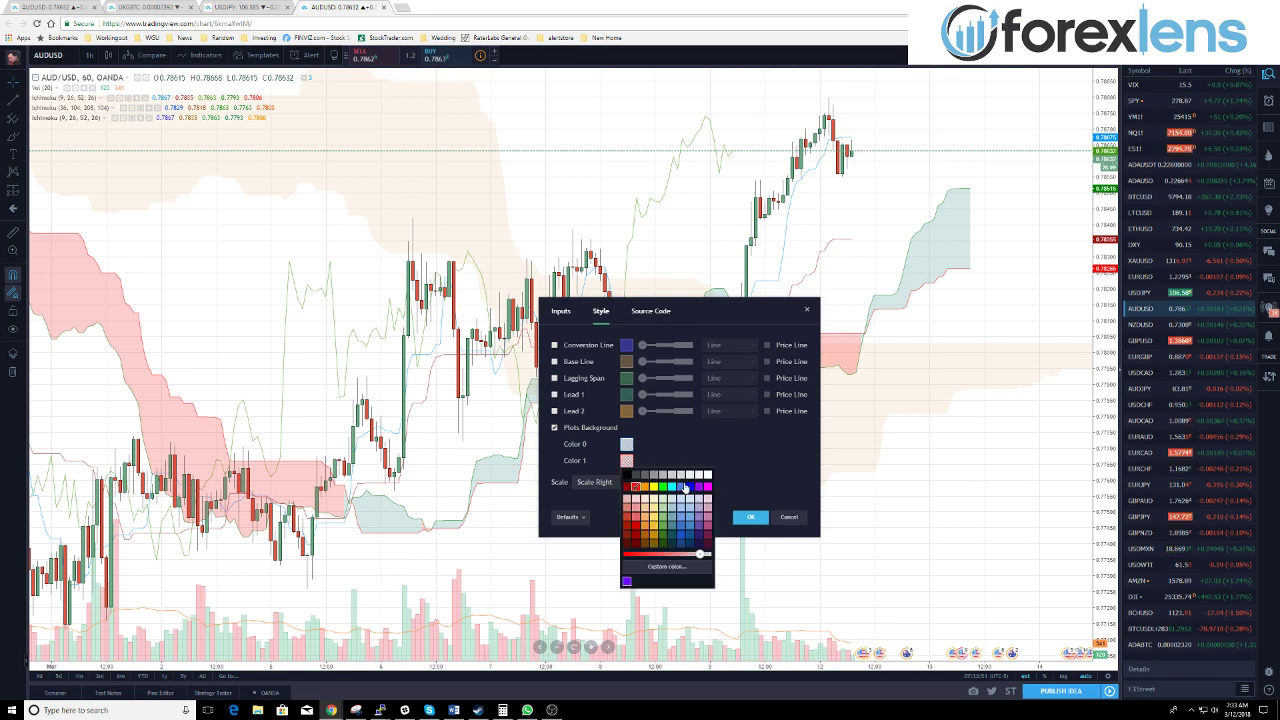
pyautogui.click(682, 486)
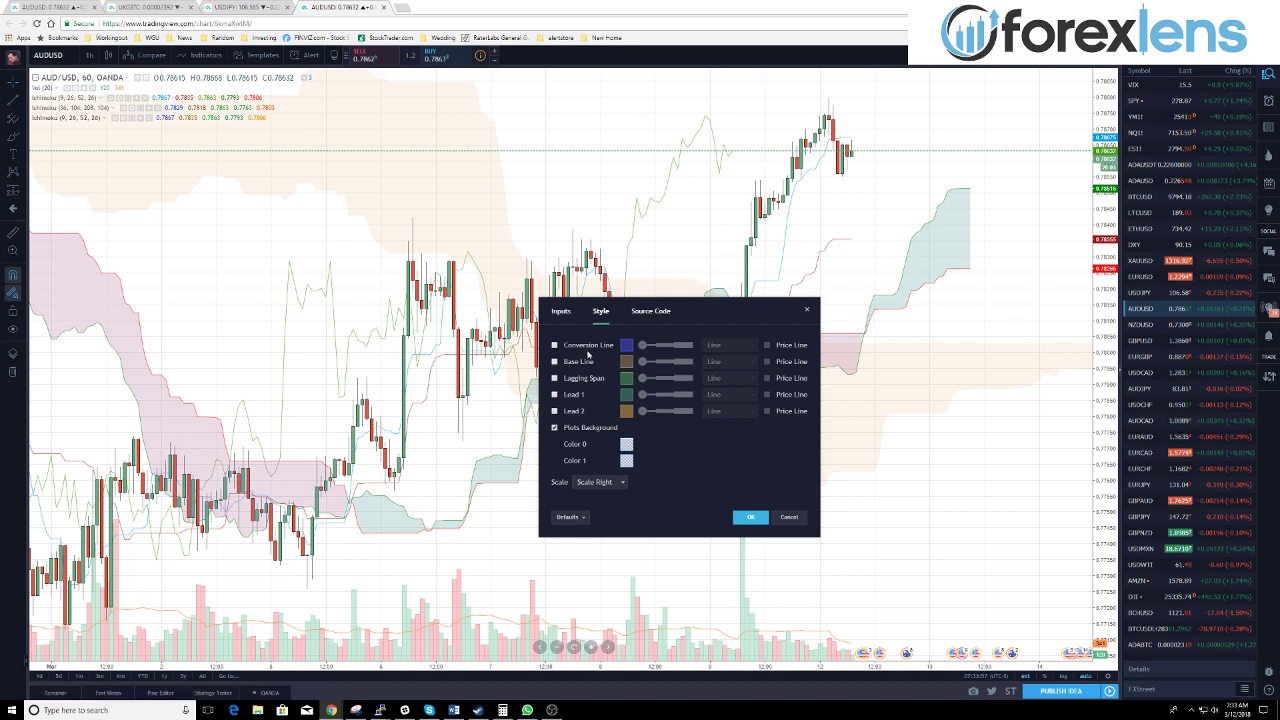
# Clear the Calculator and set the third Ichimoku's Conversion Line Periods to 72.
pyautogui.click(558, 312)
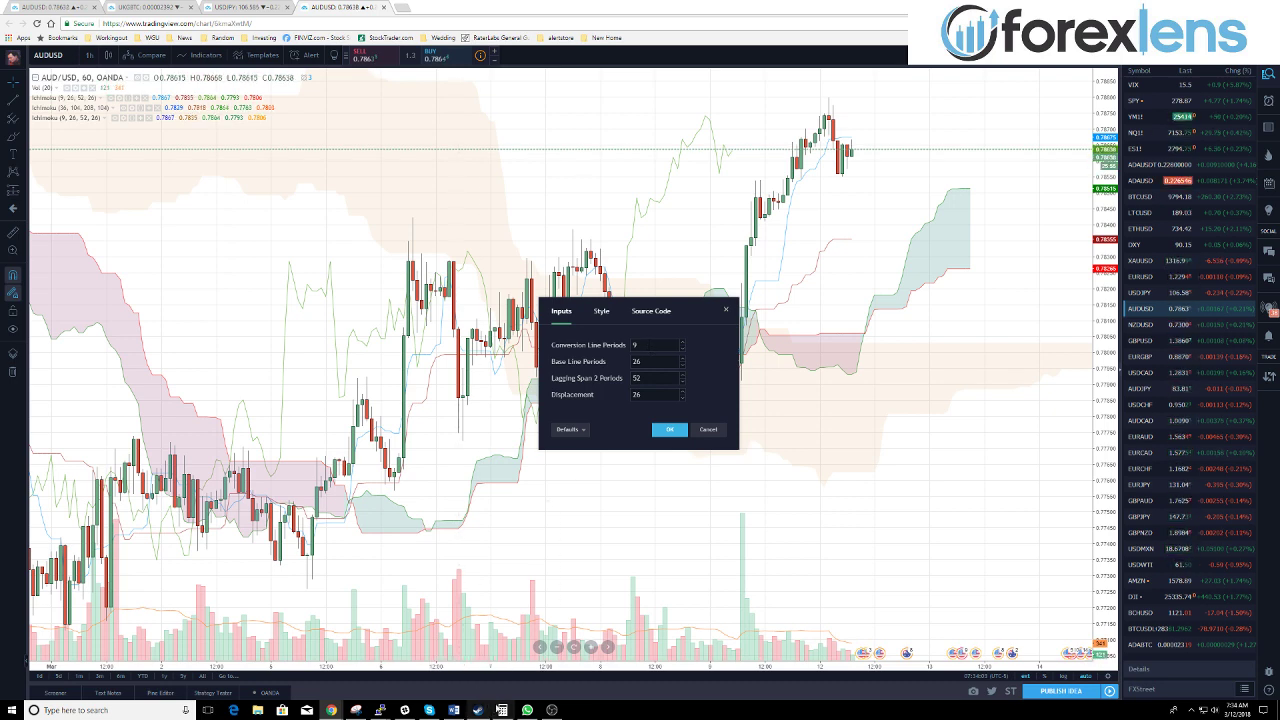
pyautogui.click(502, 710)
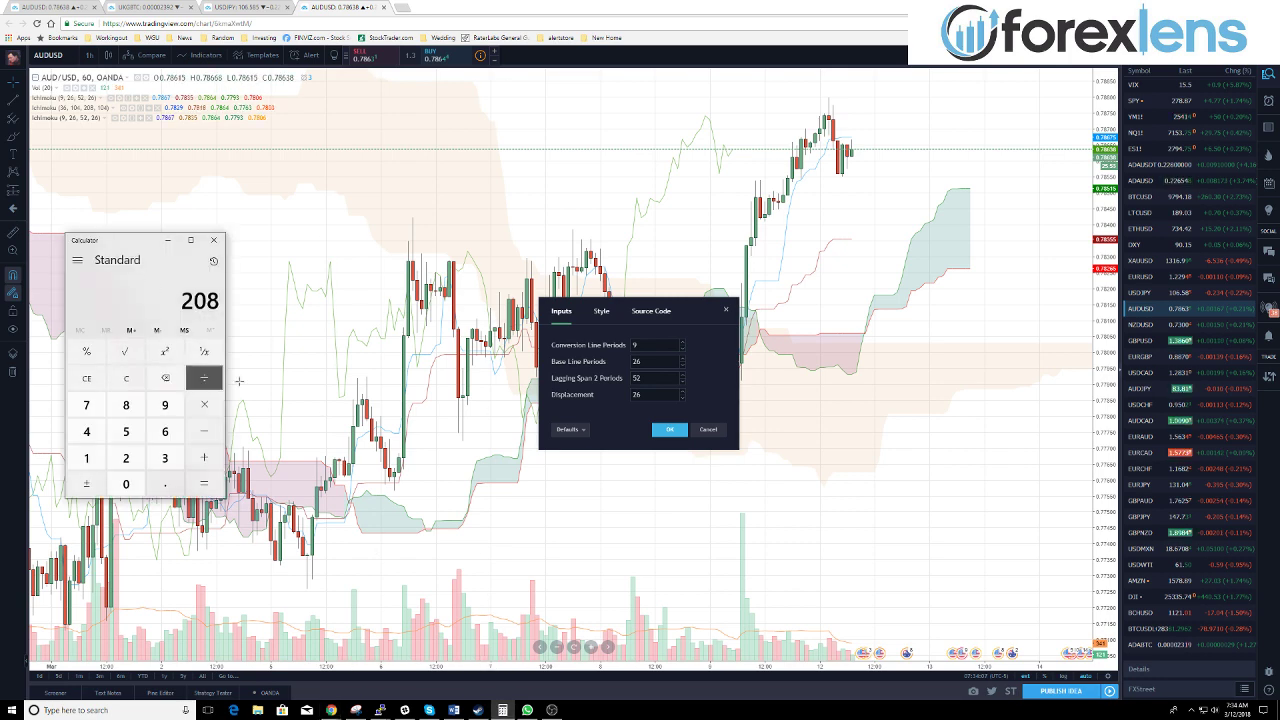
pyautogui.click(126, 378)
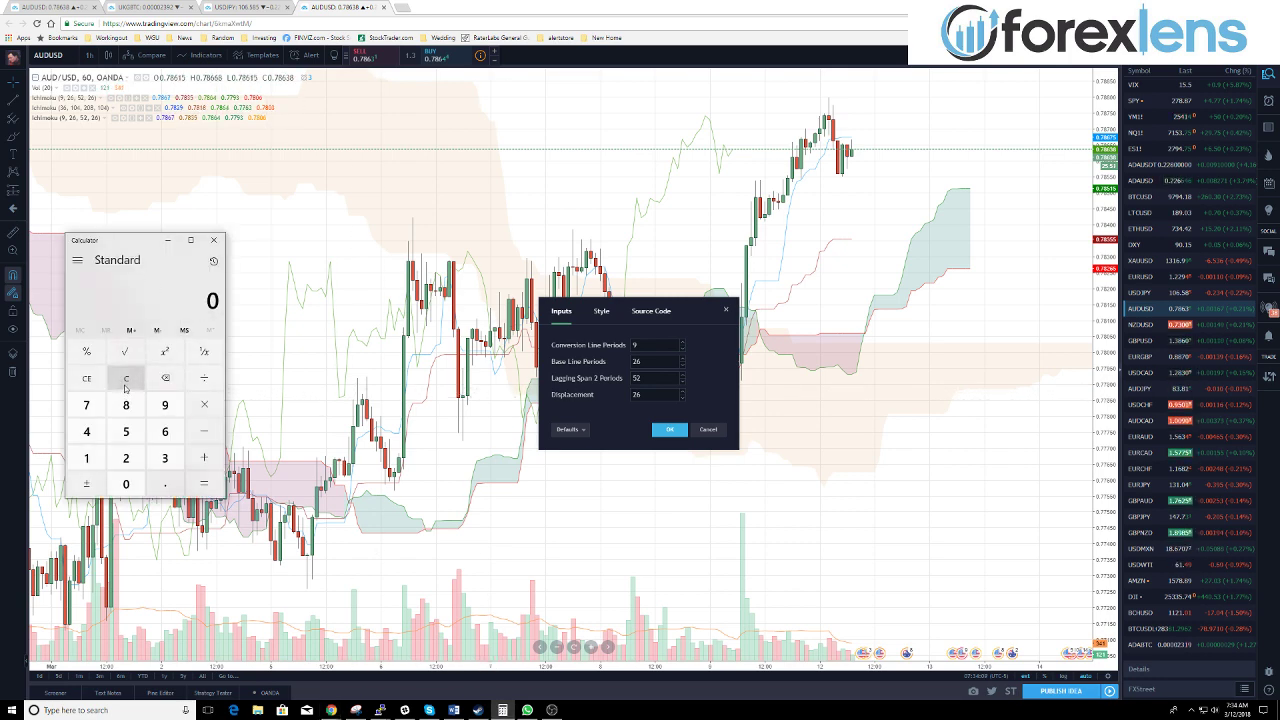
pyautogui.click(591, 349)
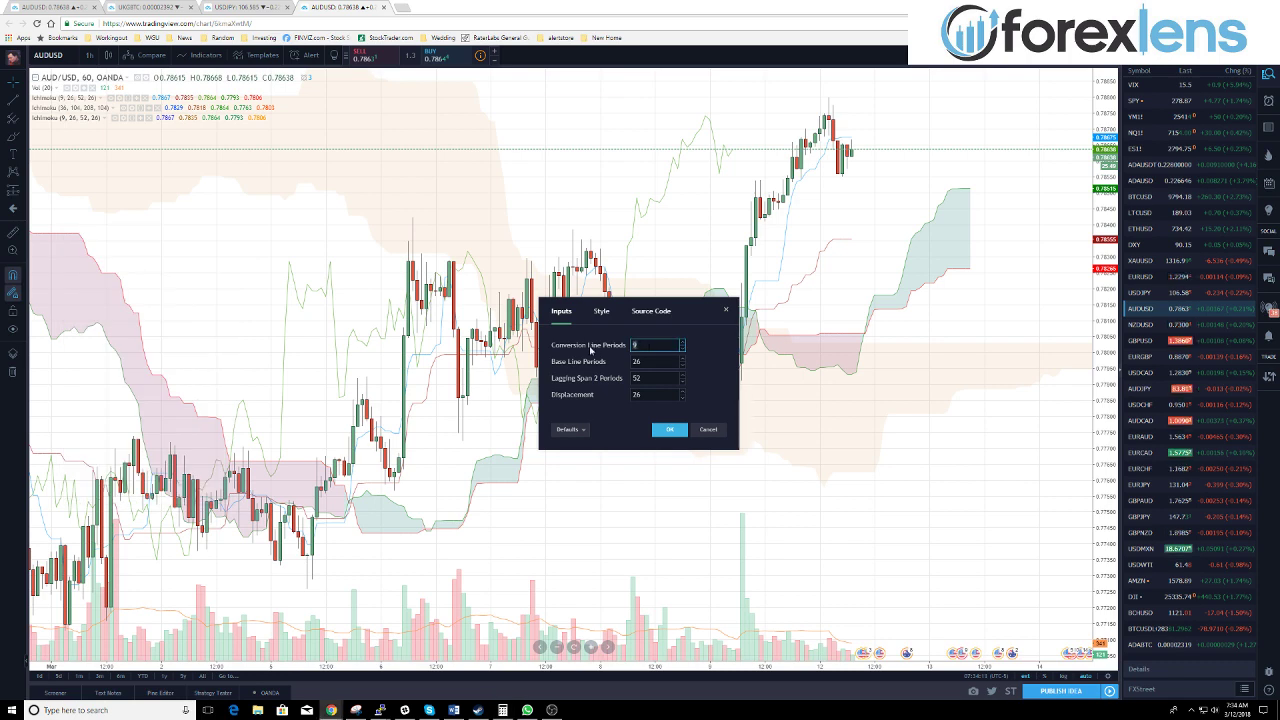
pyautogui.write('72')
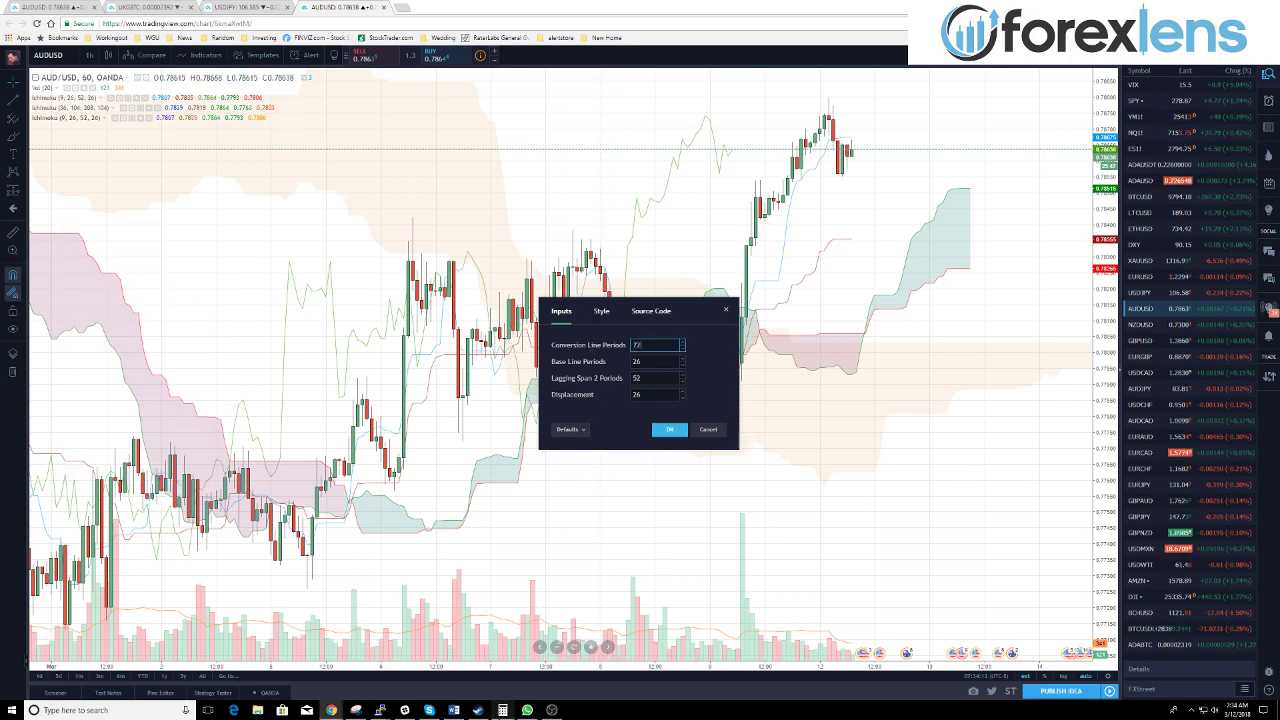
# Work out 26 × 8 in Calculator and set the third Ichimoku's Base Line Periods and Displacement to 208.
pyautogui.click(502, 710)
pyautogui.write('26*')
pyautogui.press('Return')
pyautogui.click(596, 365)
pyautogui.write('2')
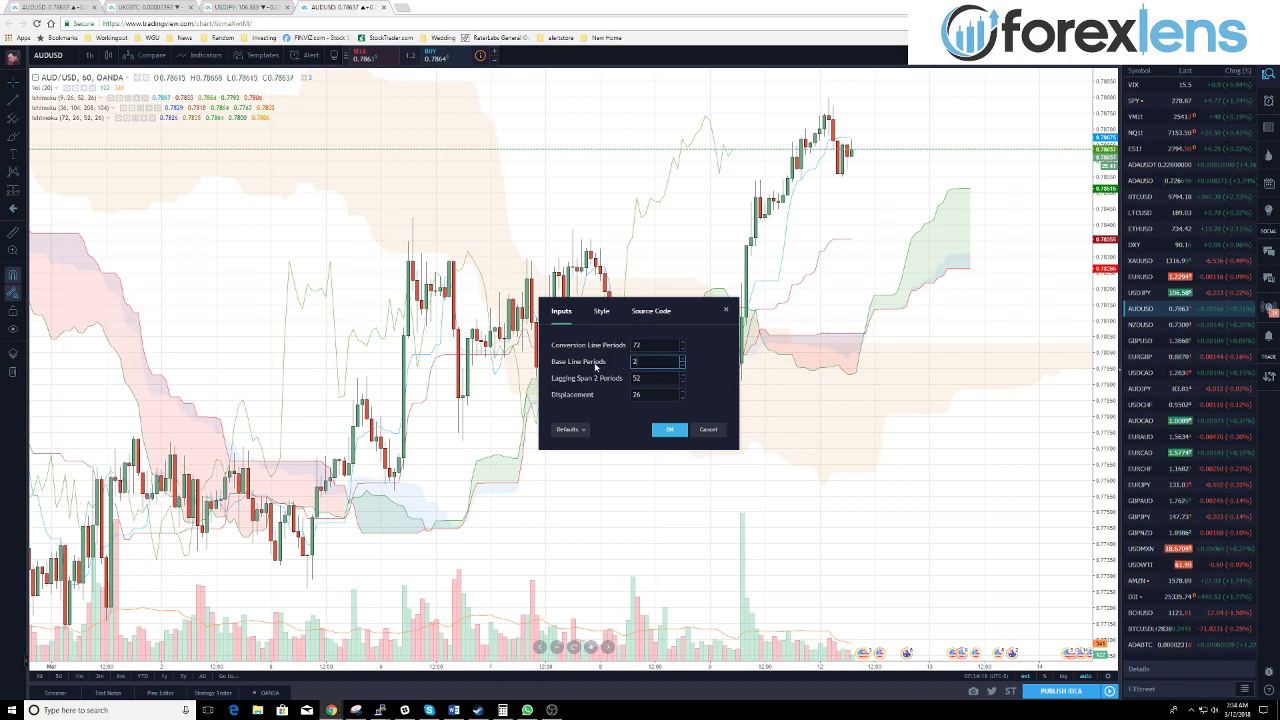
pyautogui.write('08')
pyautogui.press('Tab')
pyautogui.press('Tab')
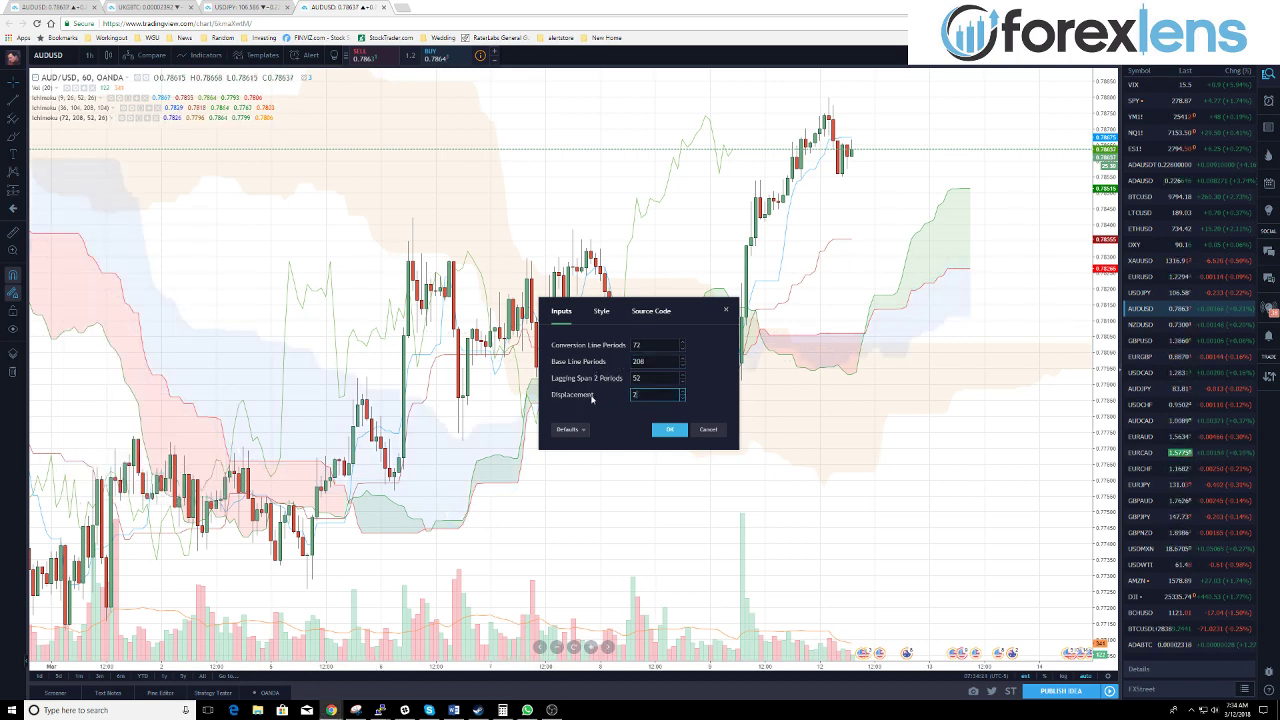
pyautogui.write('208')
# Work out 52 × 8 in Calculator, set the third Ichimoku's Lagging Span 2 Periods to 416 and apply the settings.
pyautogui.hotkey('alt', 'Tab')
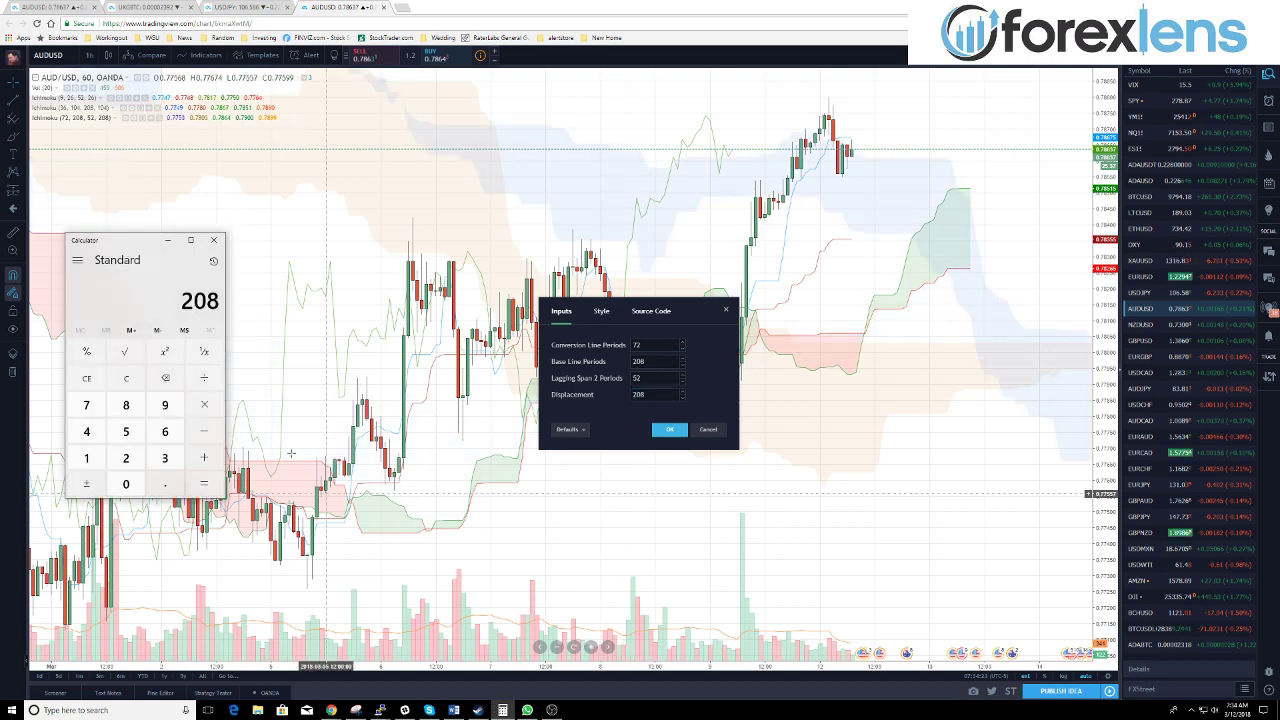
pyautogui.click(127, 378)
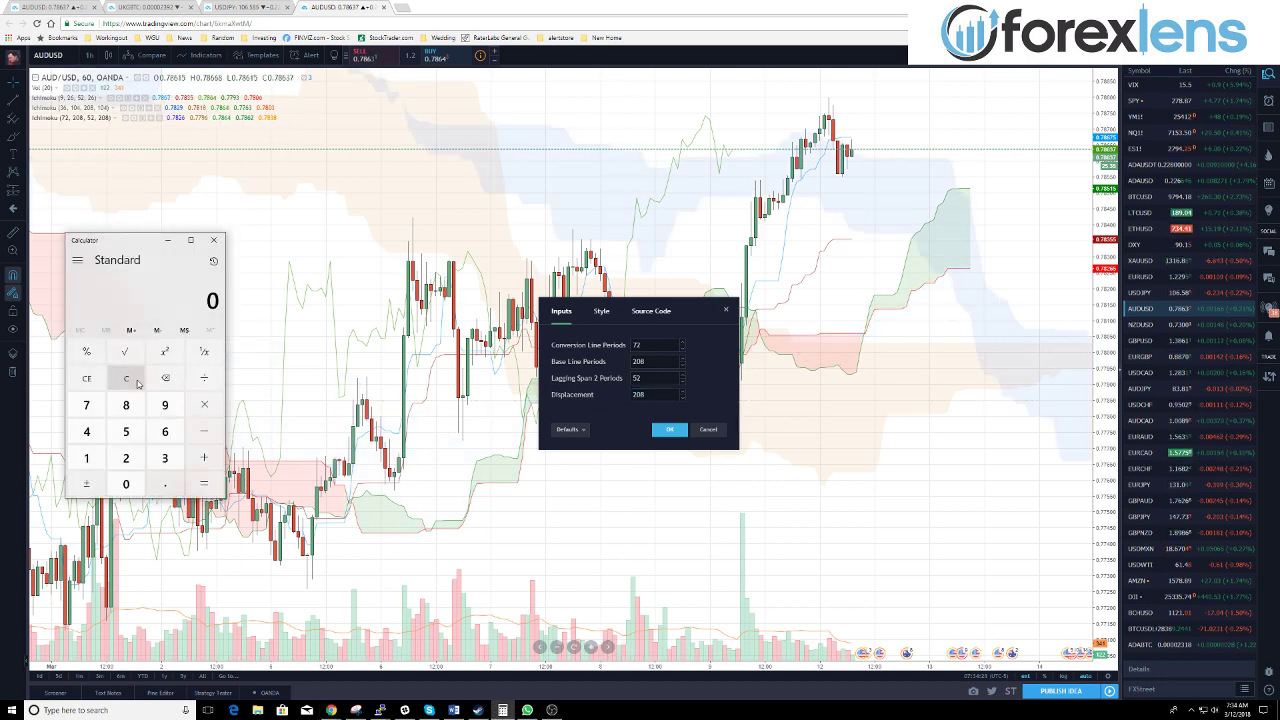
pyautogui.write('8')
pyautogui.press('Return')
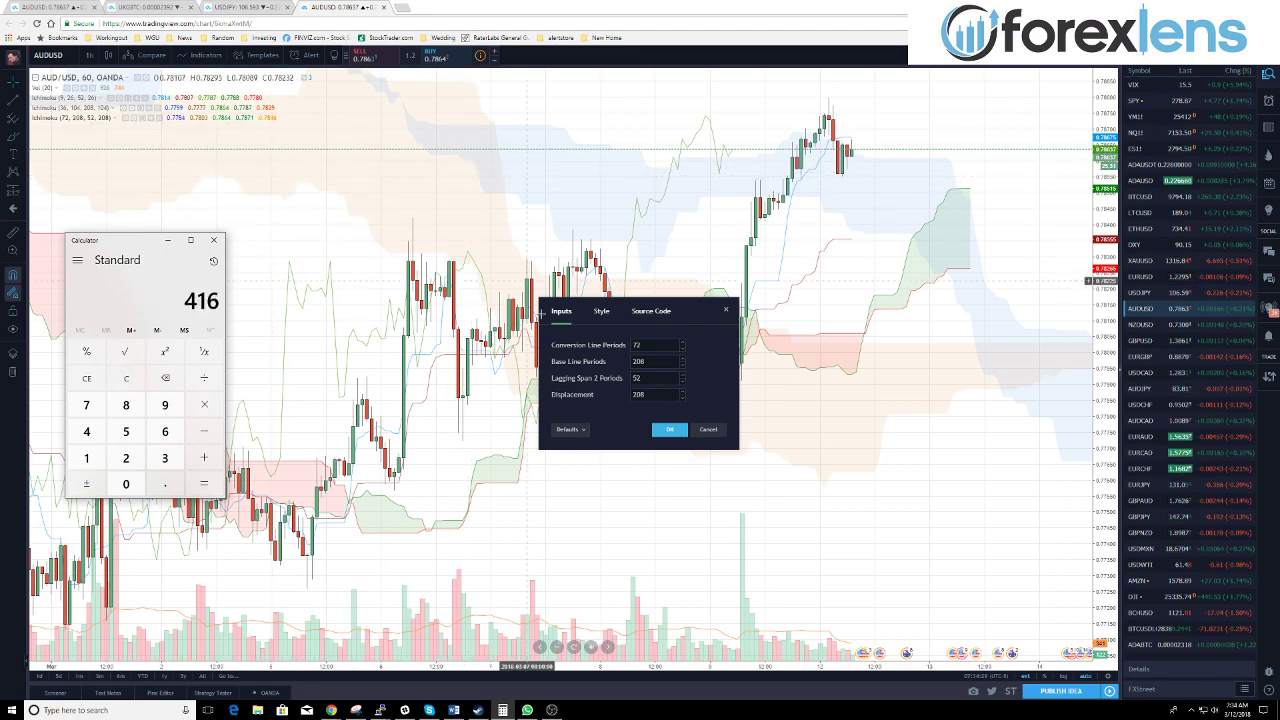
pyautogui.click(612, 381)
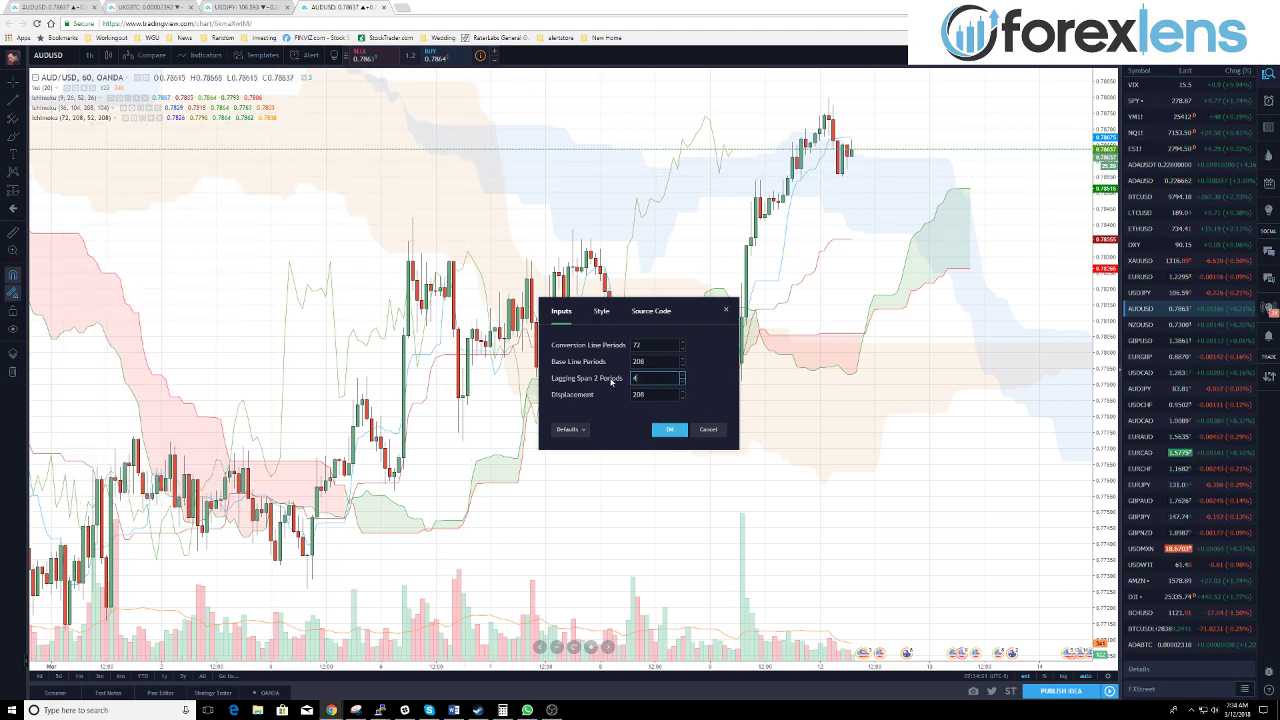
pyautogui.click(669, 429)
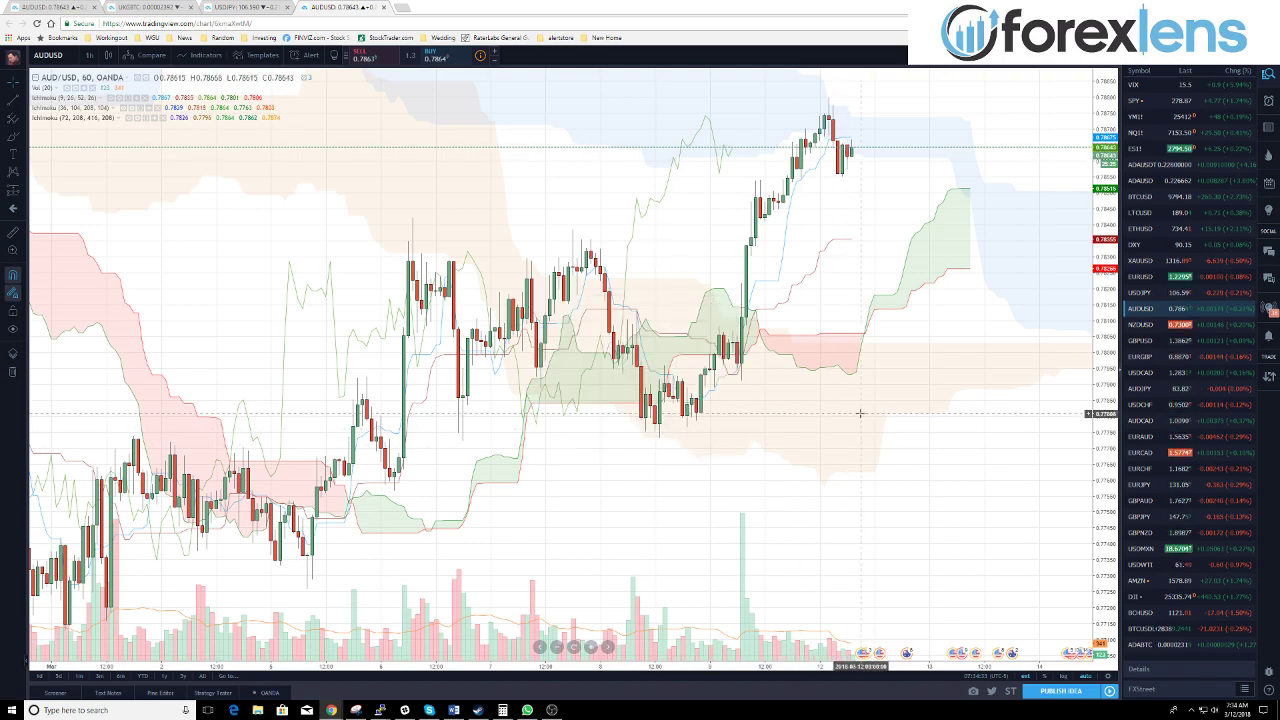
# Hide the Lead 1 and Lead 2 lines of the first Ichimoku (9, 26, 52, 26).
pyautogui.moveTo(872, 416); pyautogui.dragTo(706, 434)
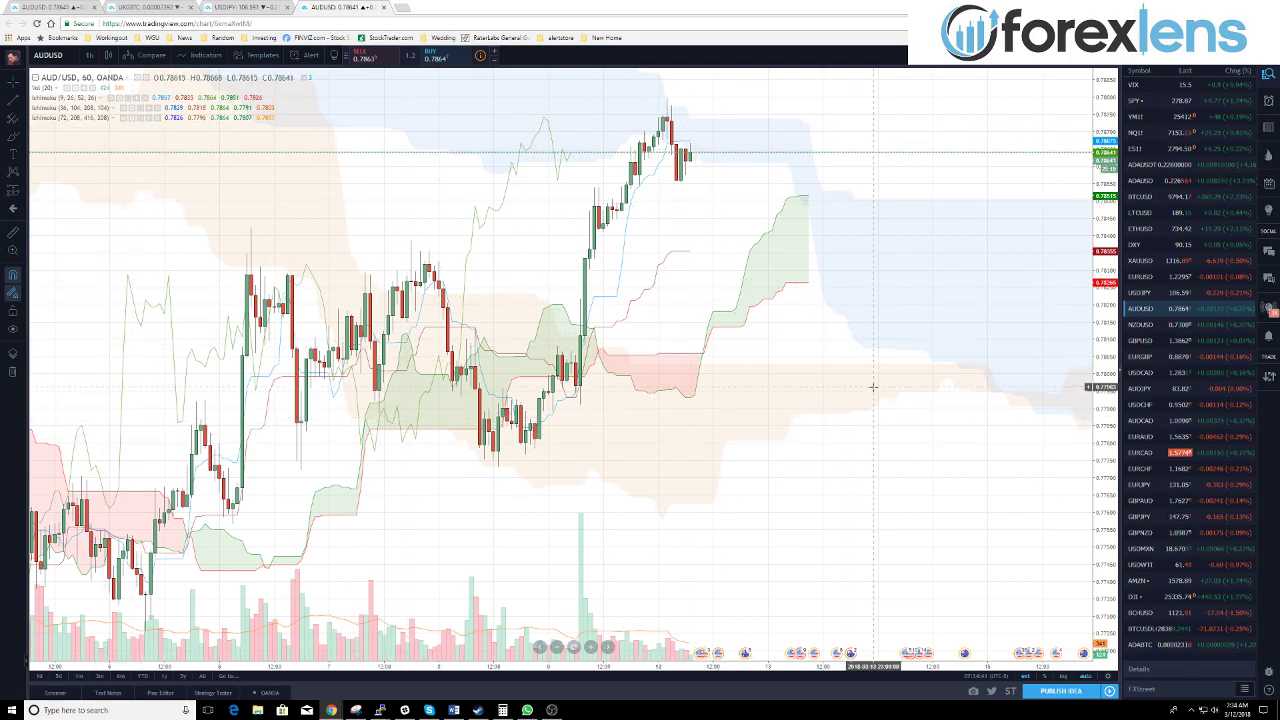
pyautogui.scroll(-2, 884, 397)
pyautogui.moveTo(884, 397); pyautogui.dragTo(704, 403)
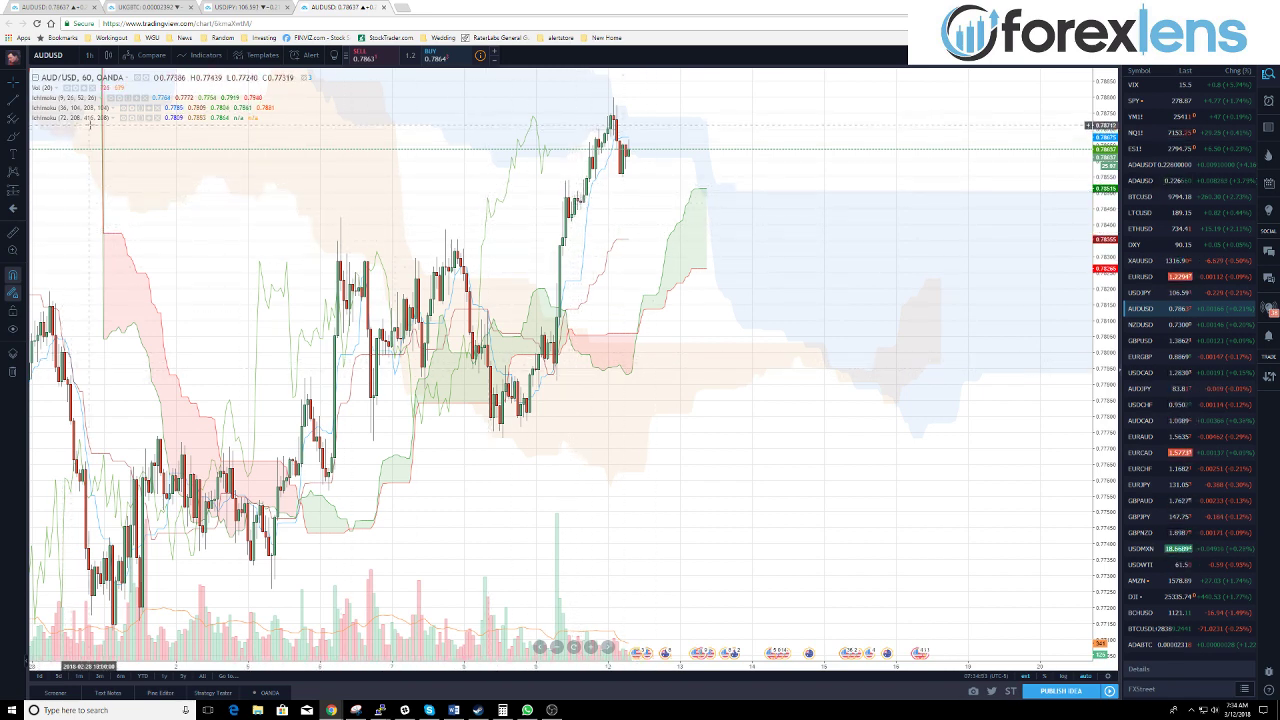
pyautogui.moveTo(48, 103)
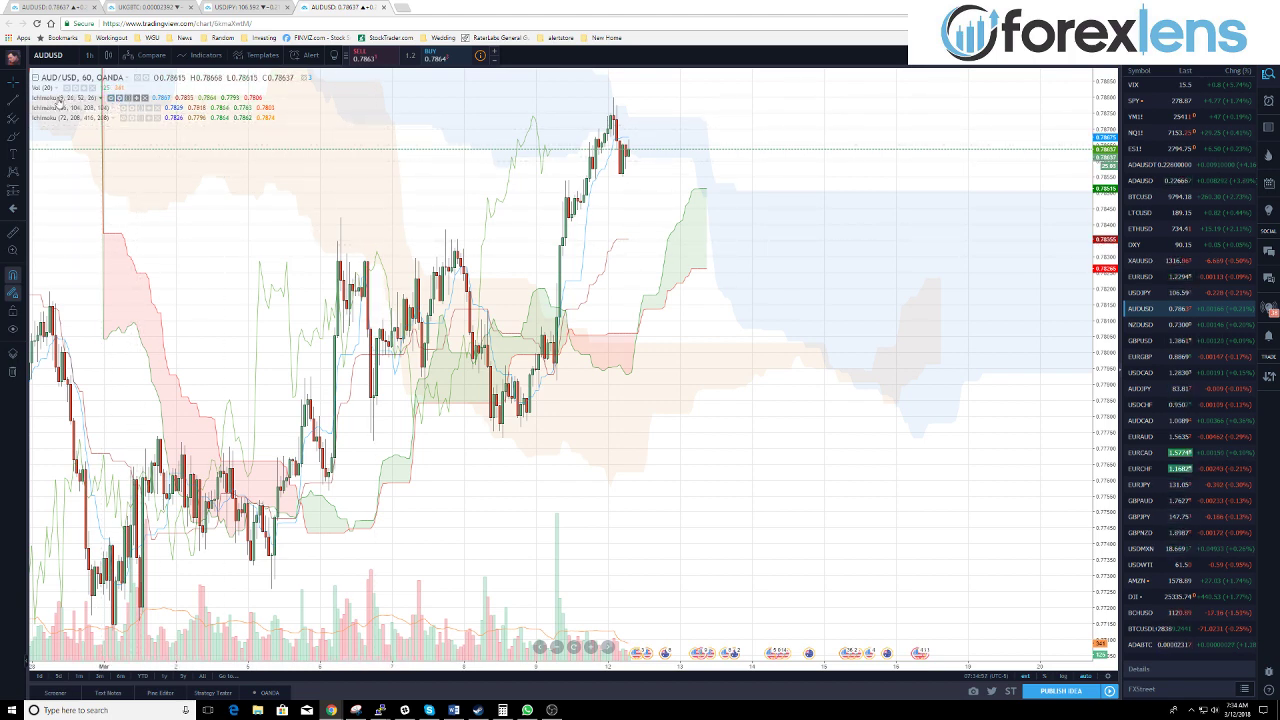
pyautogui.click(120, 98)
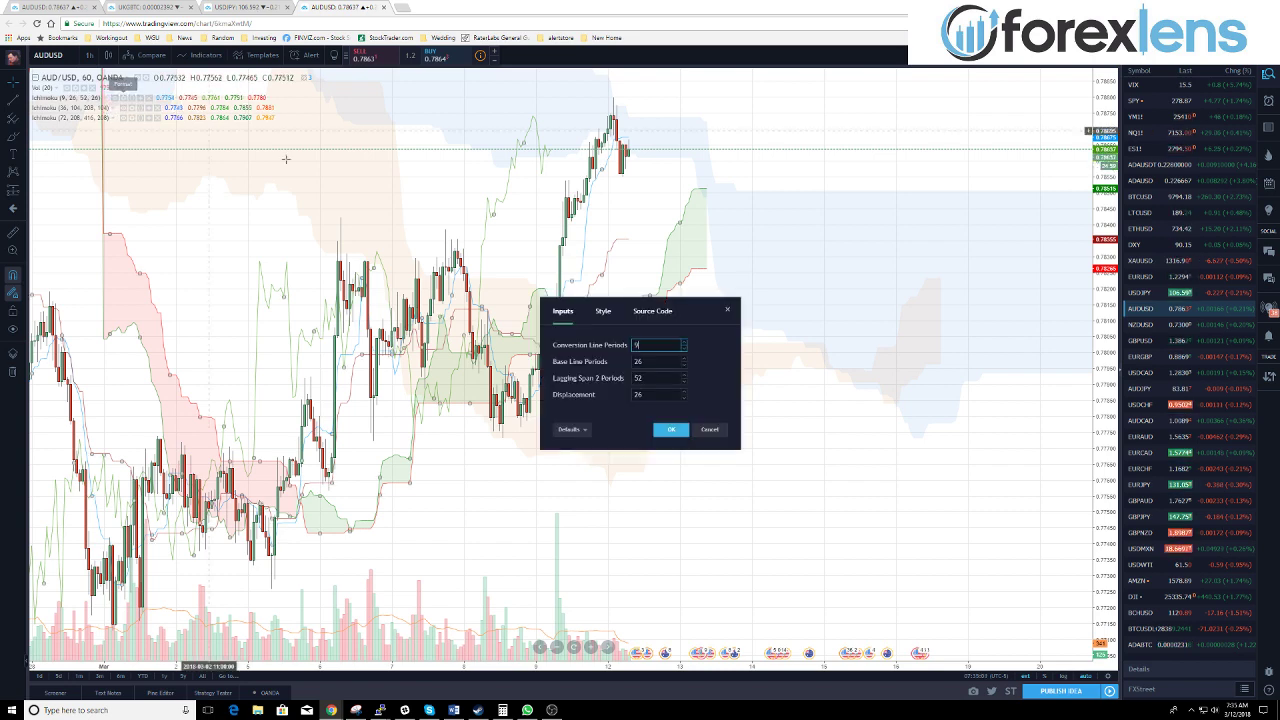
pyautogui.click(603, 312)
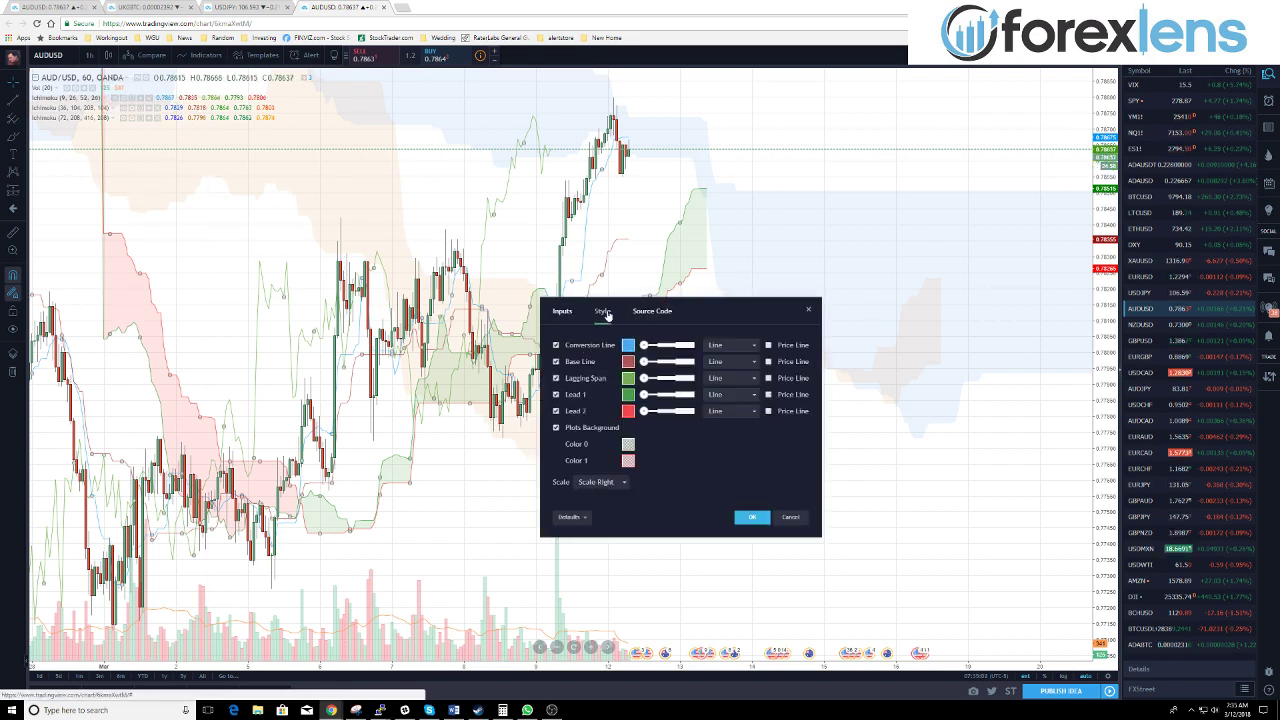
pyautogui.click(557, 411)
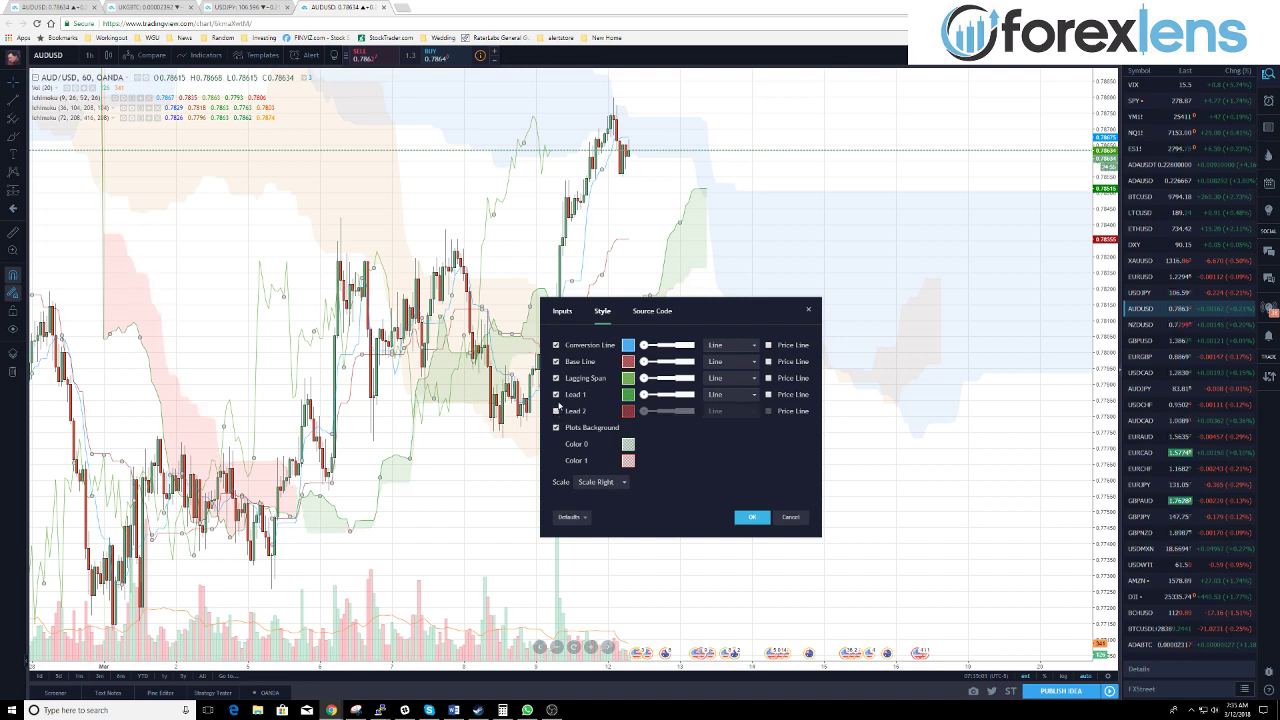
pyautogui.click(557, 395)
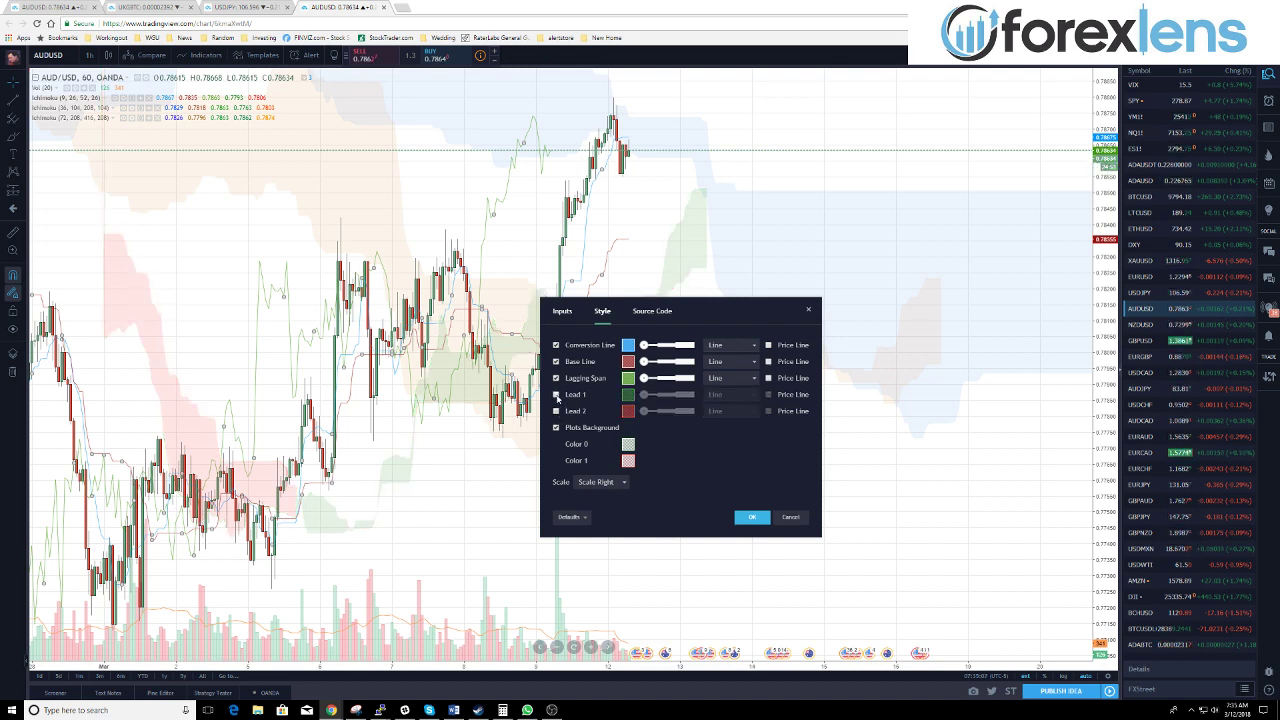
# Colour the first Ichimoku's Lagging Span dark grey and thicken its Lagging Span, Base Line and Conversion Line.
pyautogui.click(627, 378)
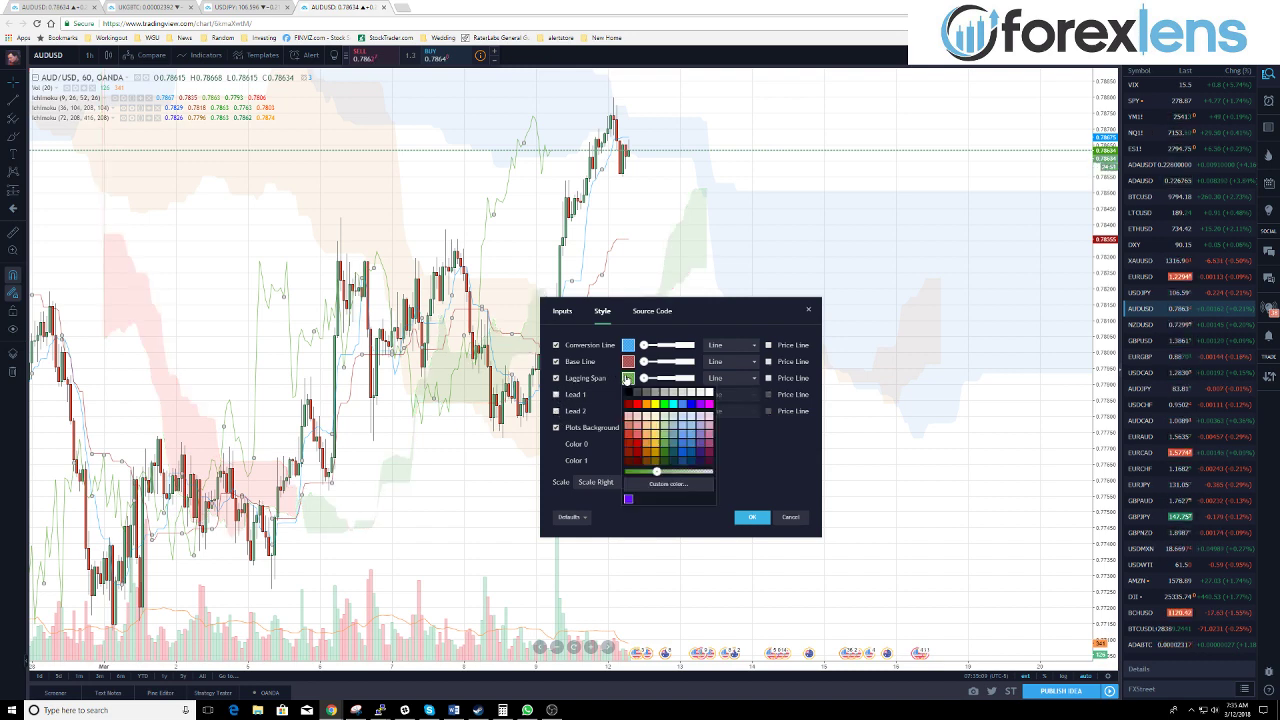
pyautogui.click(640, 392)
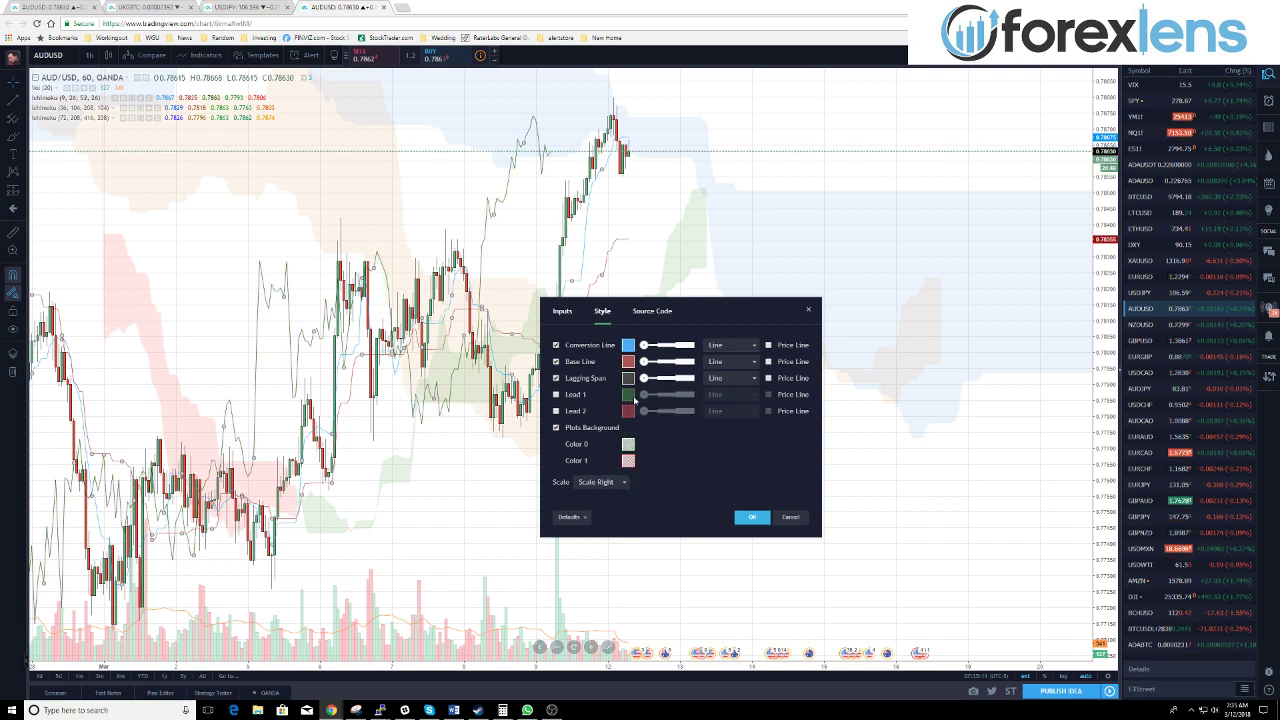
pyautogui.click(657, 379)
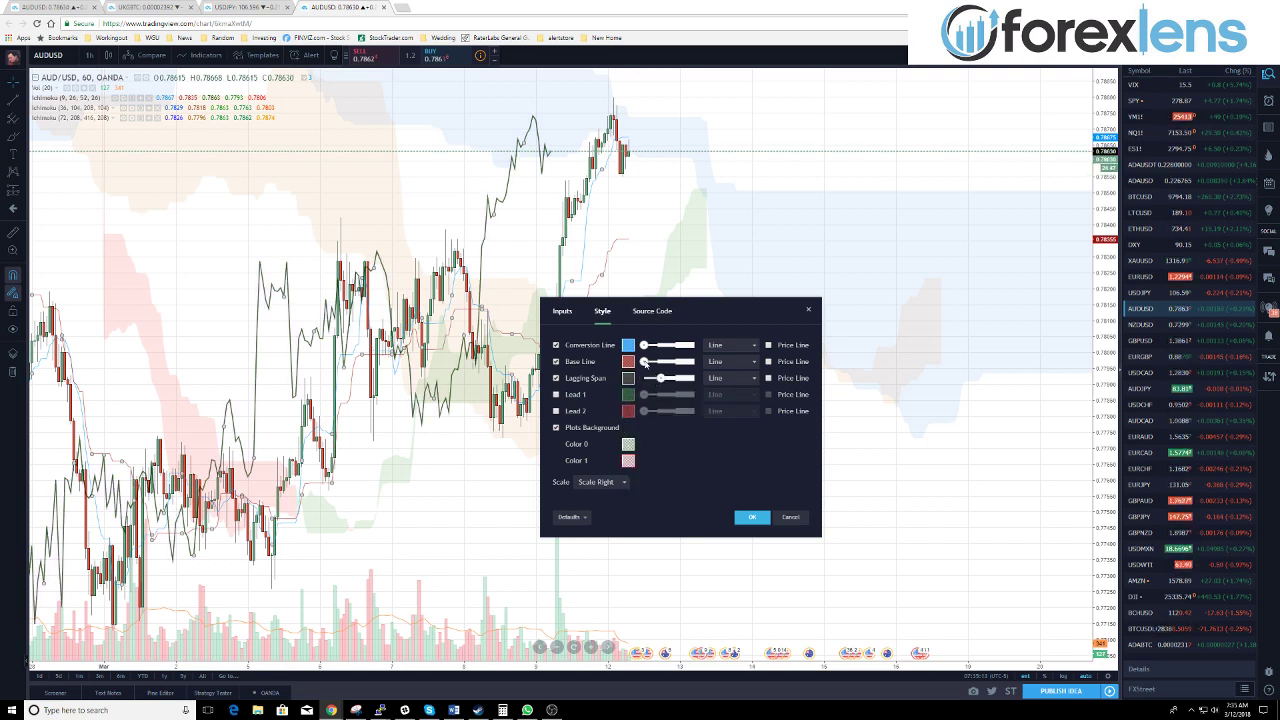
pyautogui.click(660, 345)
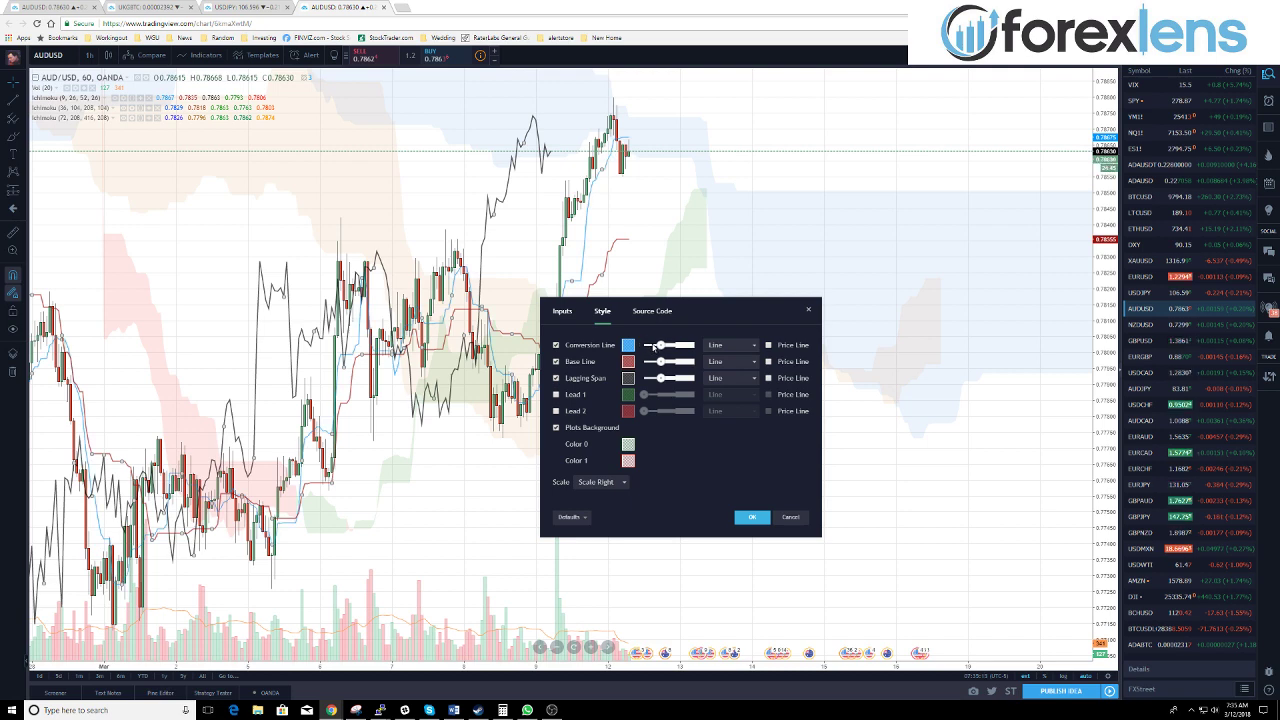
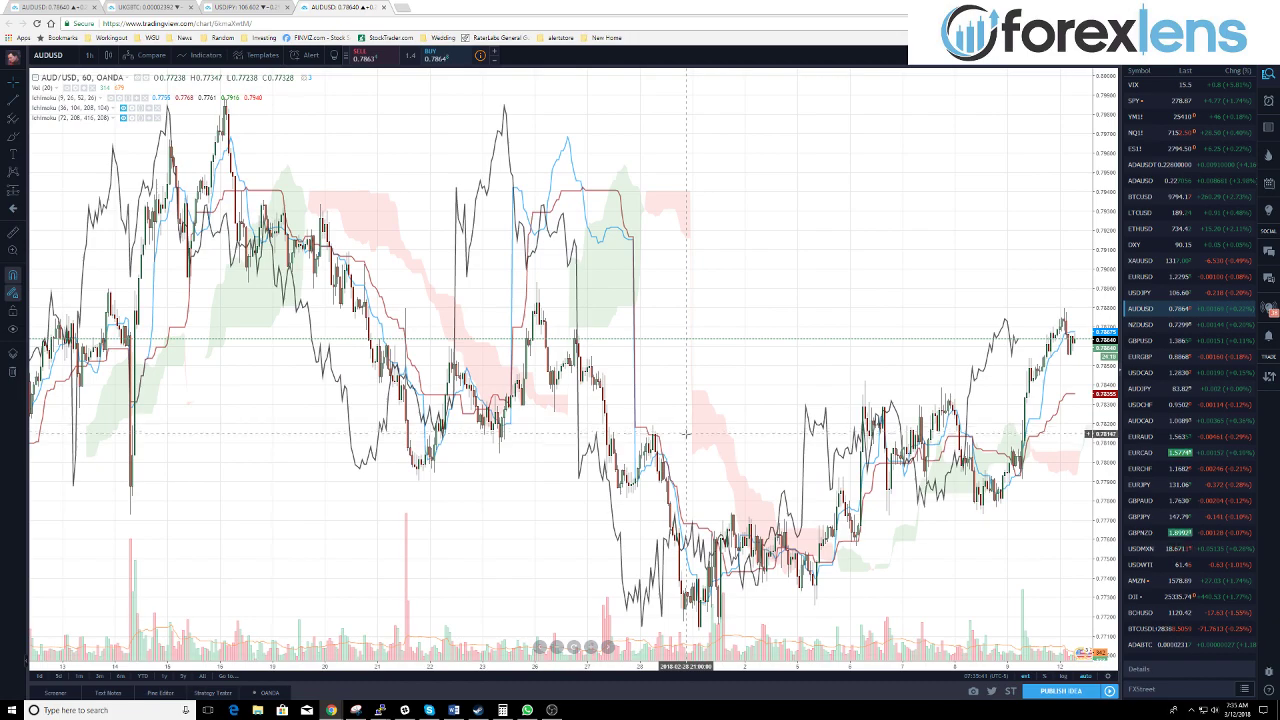
# Switch the chart to USDJPY and examine how price moves around the hourly Ichimoku cloud.
pyautogui.scroll(6, 800, 490)
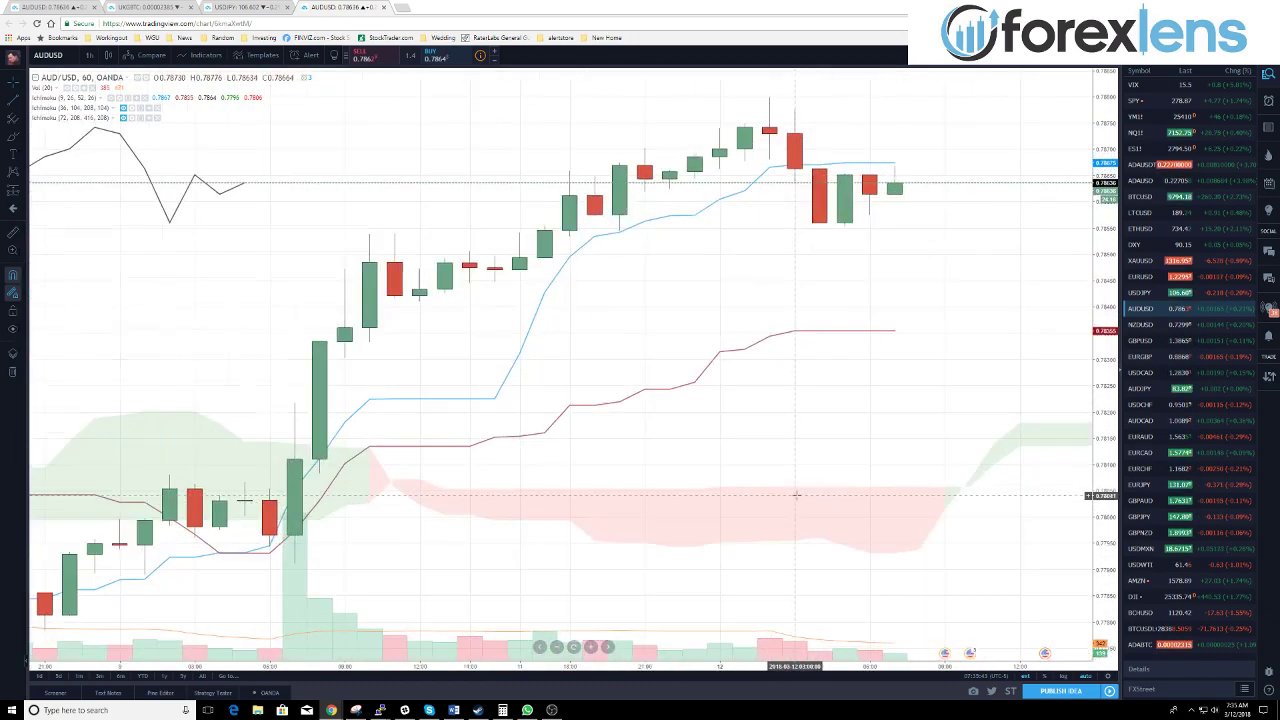
pyautogui.click(1150, 294)
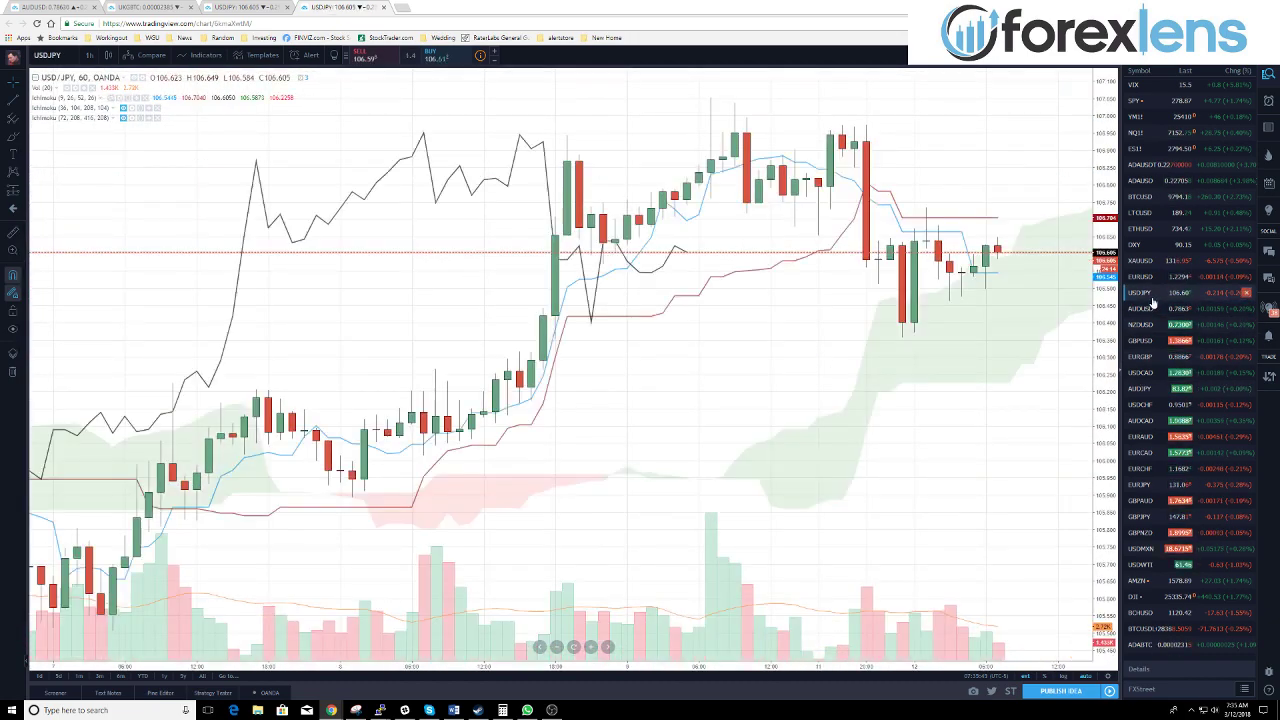
pyautogui.scroll(-5, 858, 398)
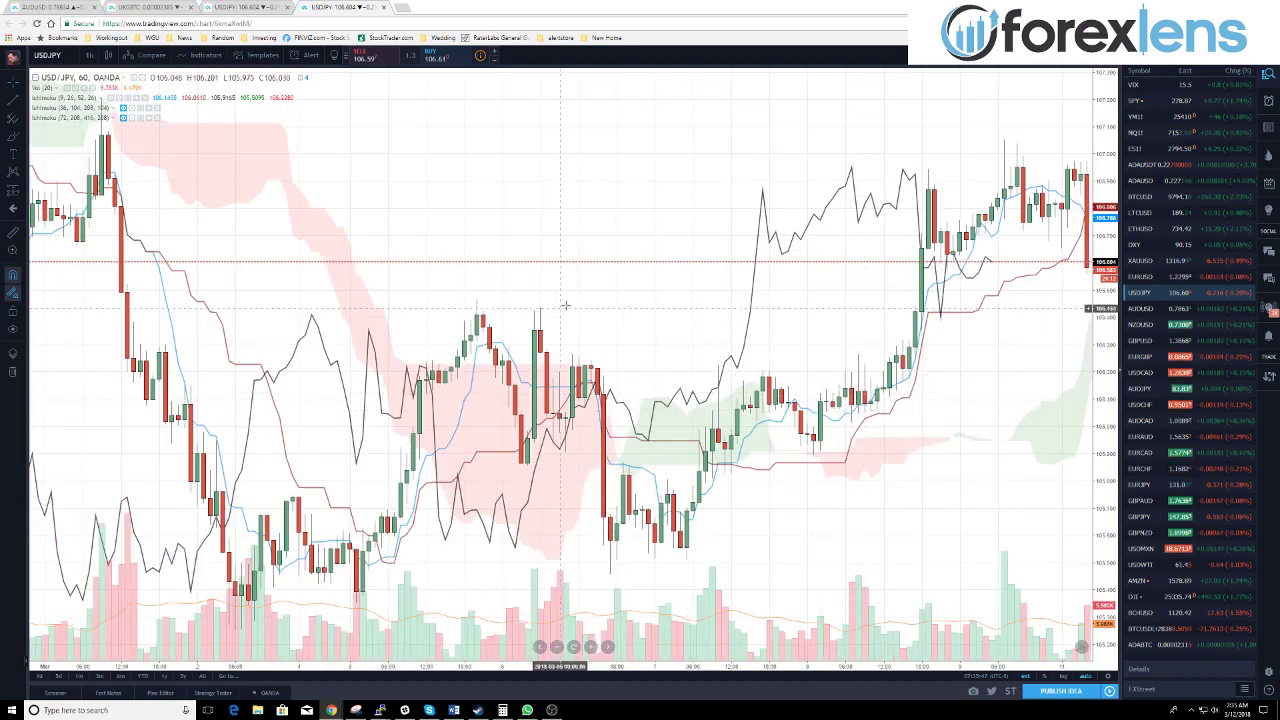
pyautogui.scroll(4, 680, 297)
pyautogui.moveTo(840, 519); pyautogui.dragTo(608, 497)
pyautogui.moveTo(300, 360); pyautogui.dragTo(800, 374)
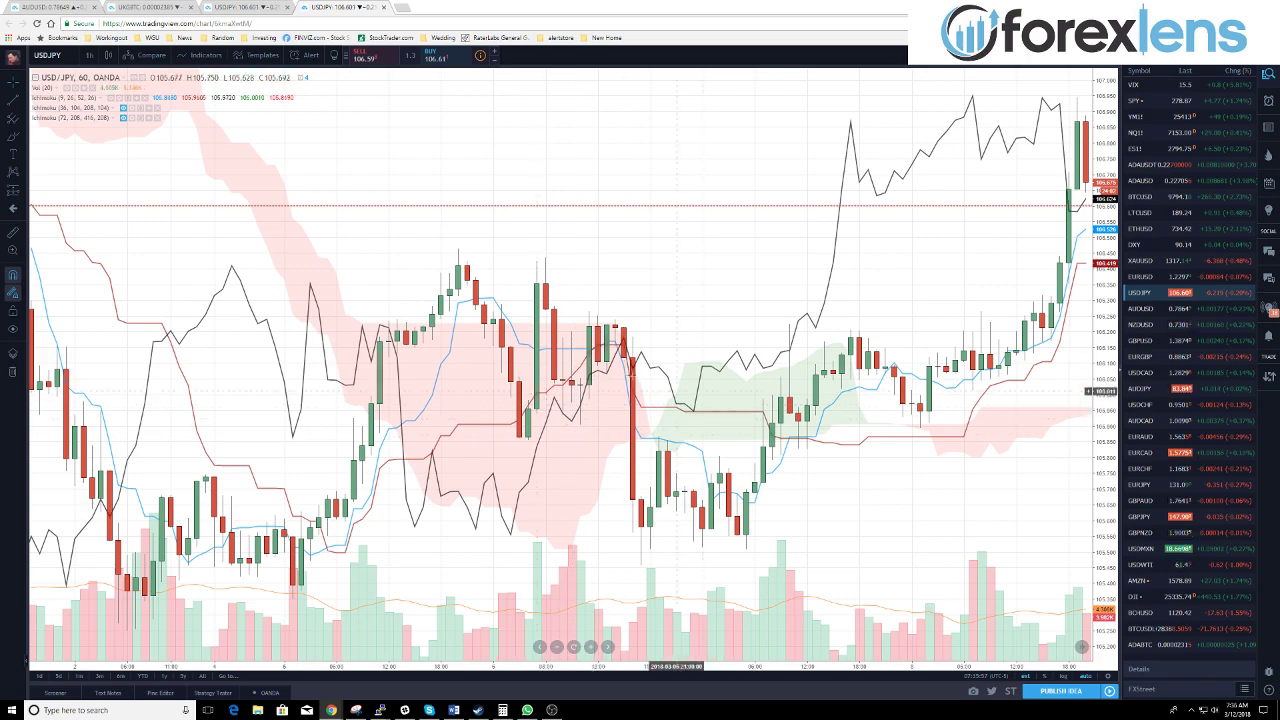
# Try the line chart style on the hourly USDJPY chart and return it to candles.
pyautogui.moveTo(695, 410); pyautogui.dragTo(519, 336)
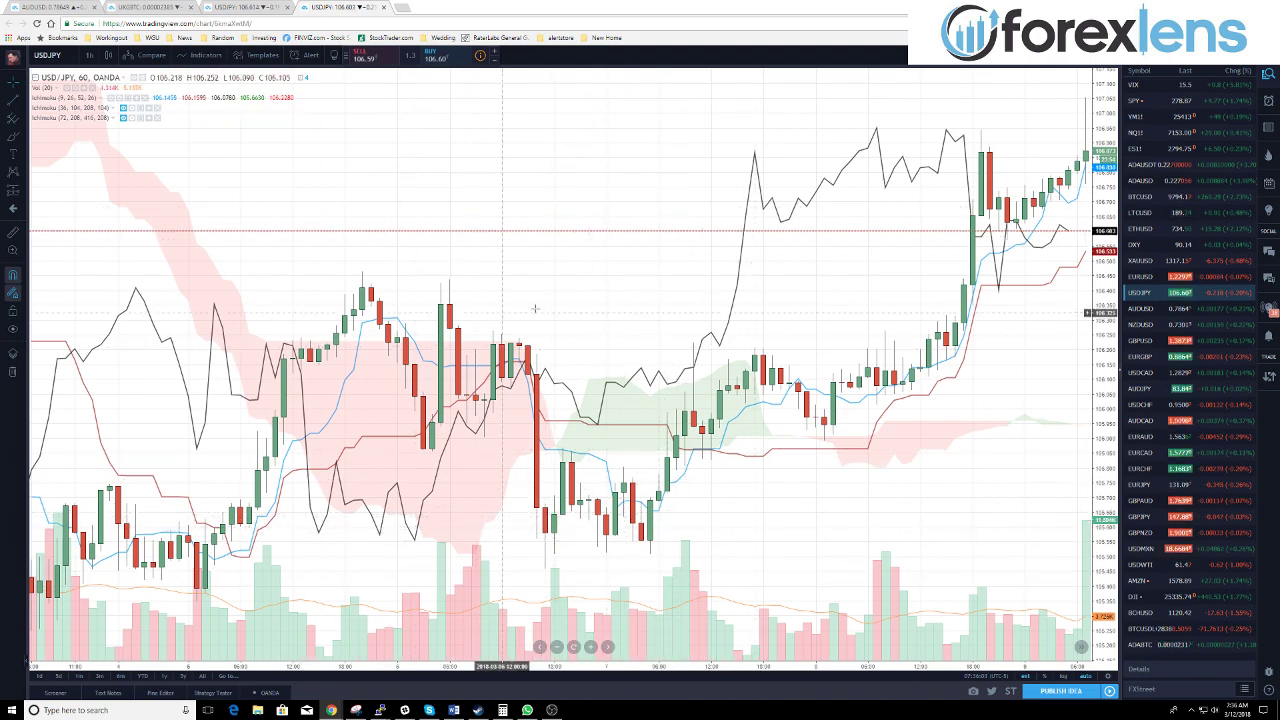
pyautogui.moveTo(597, 289); pyautogui.dragTo(450, 390)
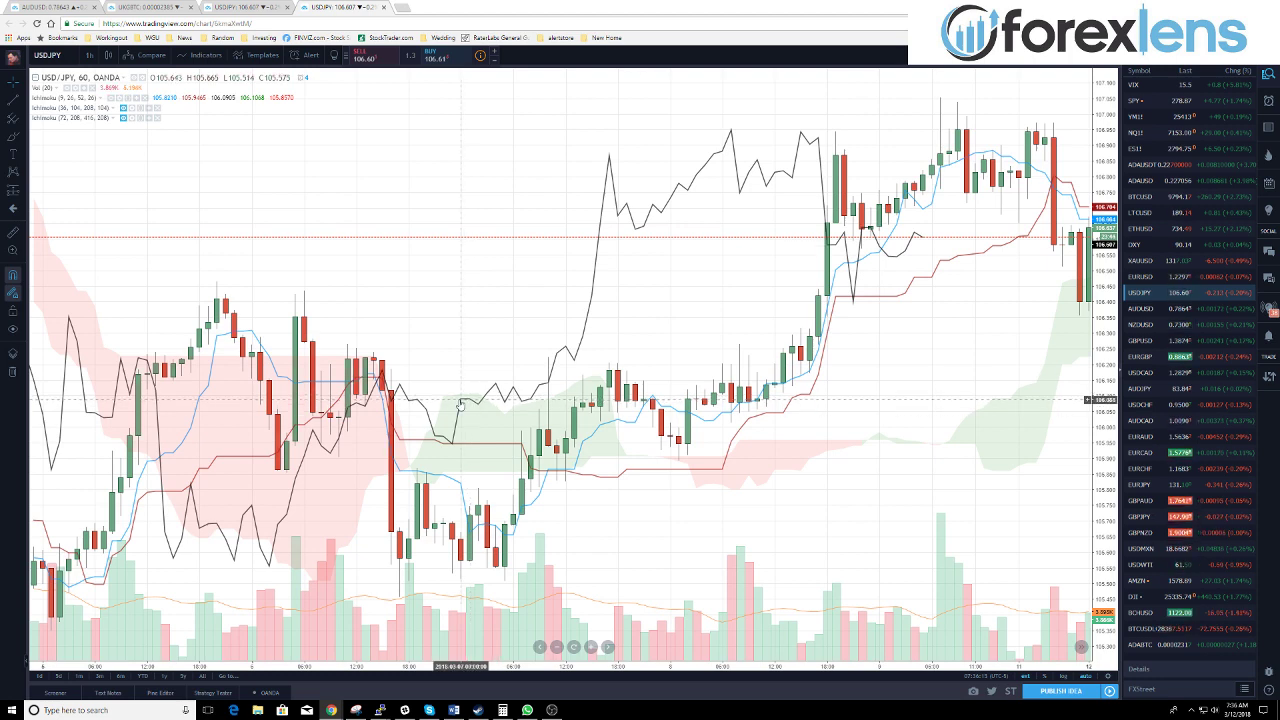
pyautogui.hscroll(5, 495, 350)
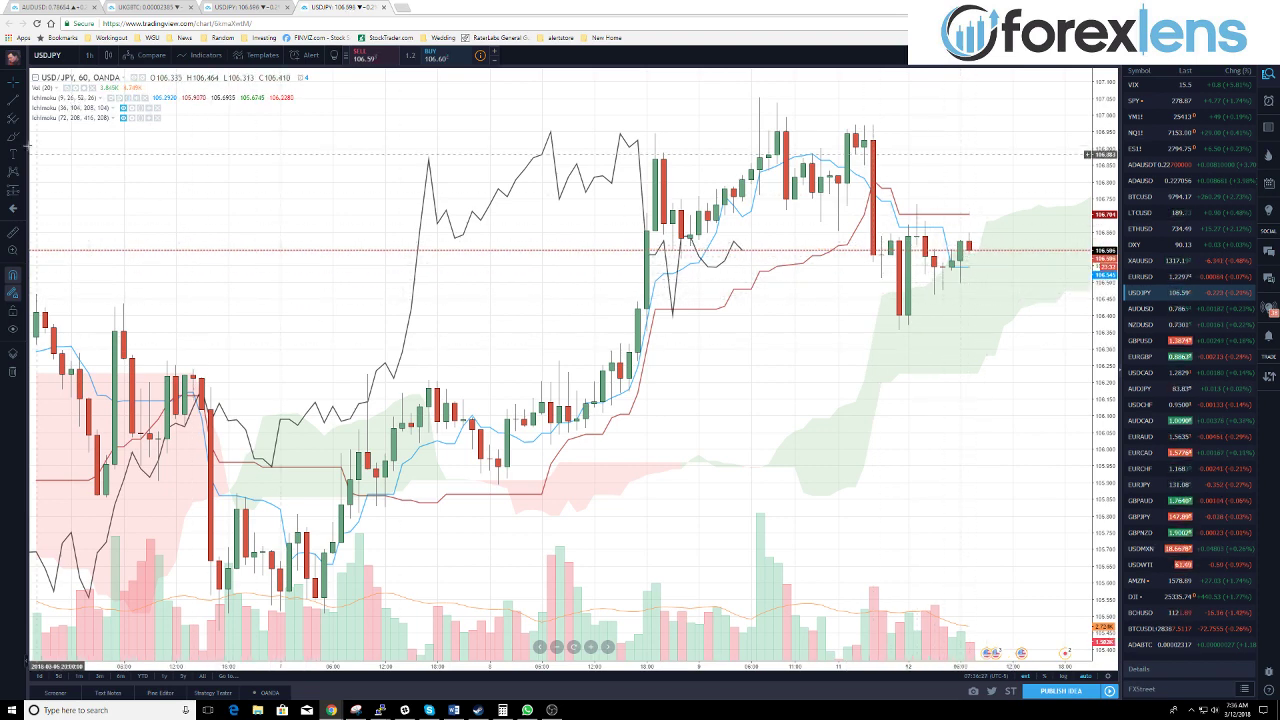
pyautogui.click(108, 57)
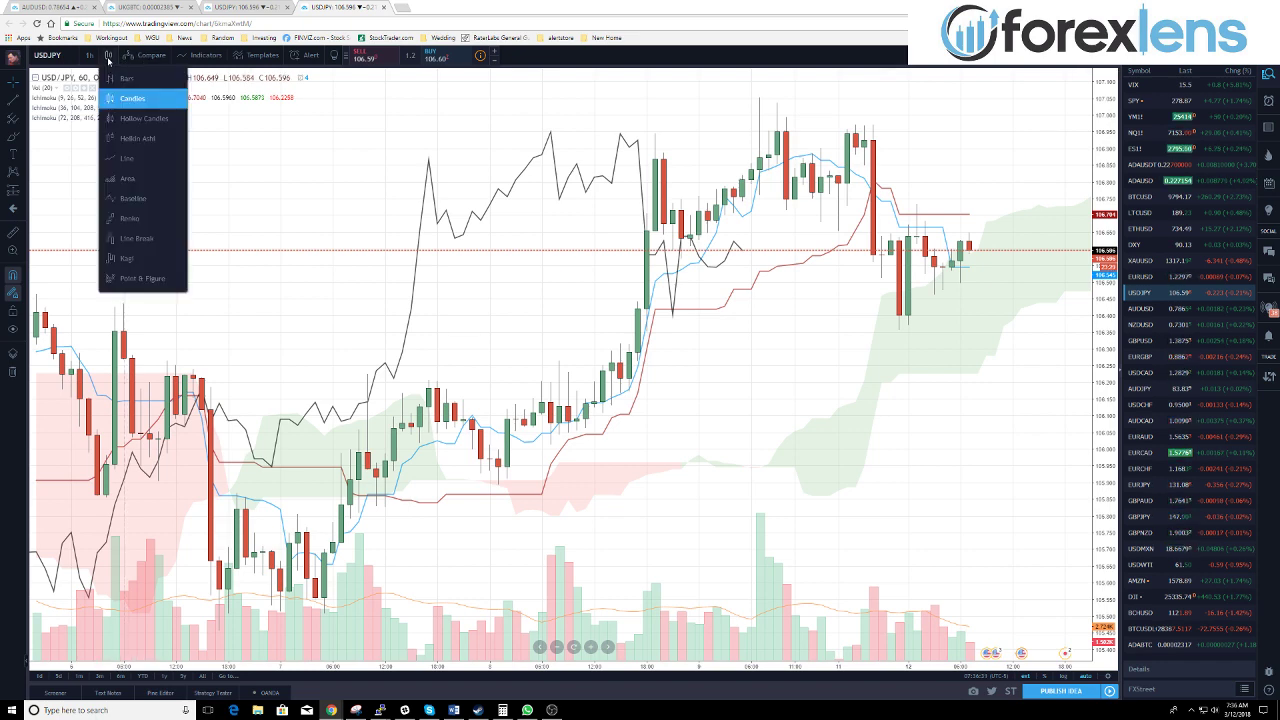
pyautogui.click(128, 162)
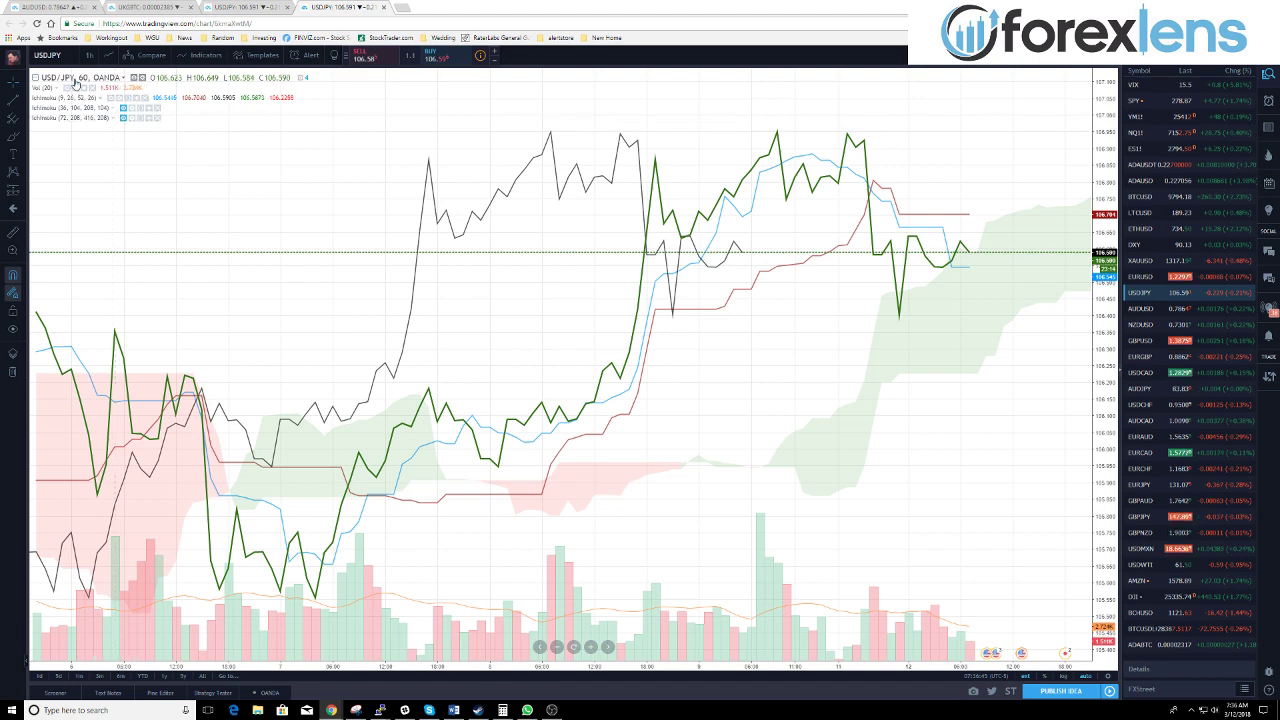
pyautogui.click(106, 55)
pyautogui.click(112, 99)
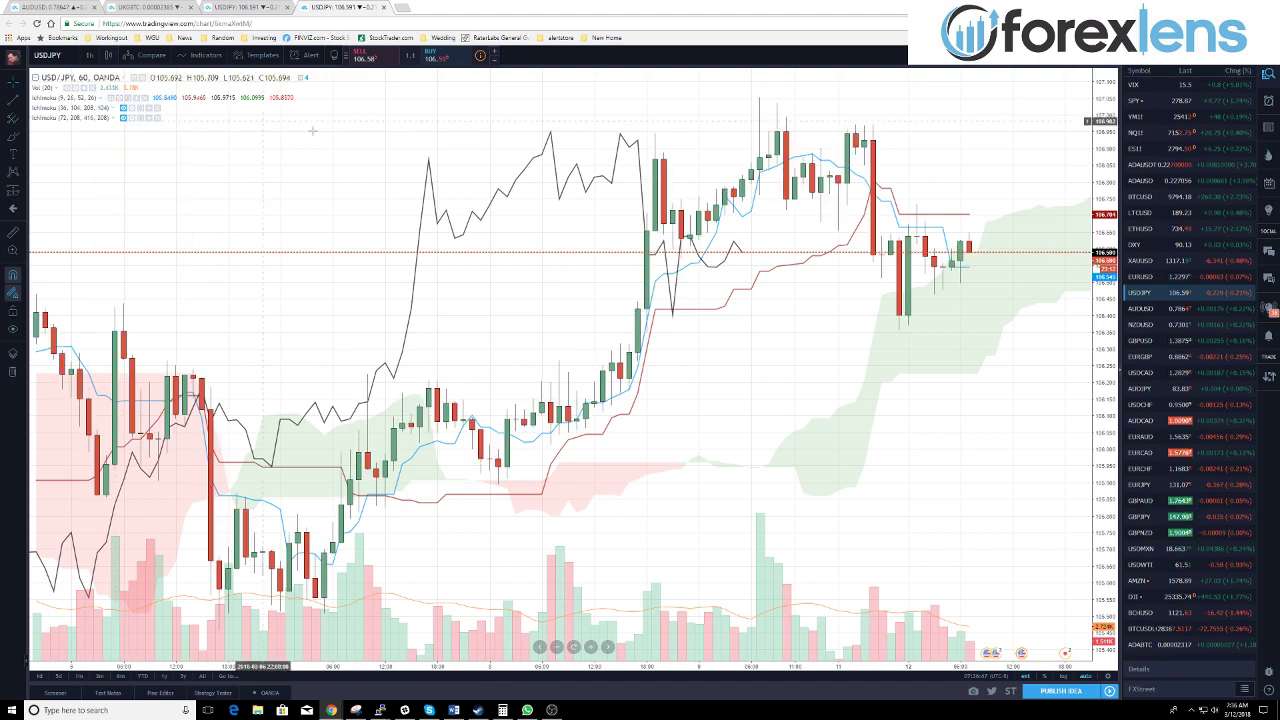
# Replay USDJPY bar by bar from just before the sharp drop on 6 March, pausing and resuming playback, and exit replay mode.
pyautogui.moveTo(776, 330); pyautogui.dragTo(642, 352)
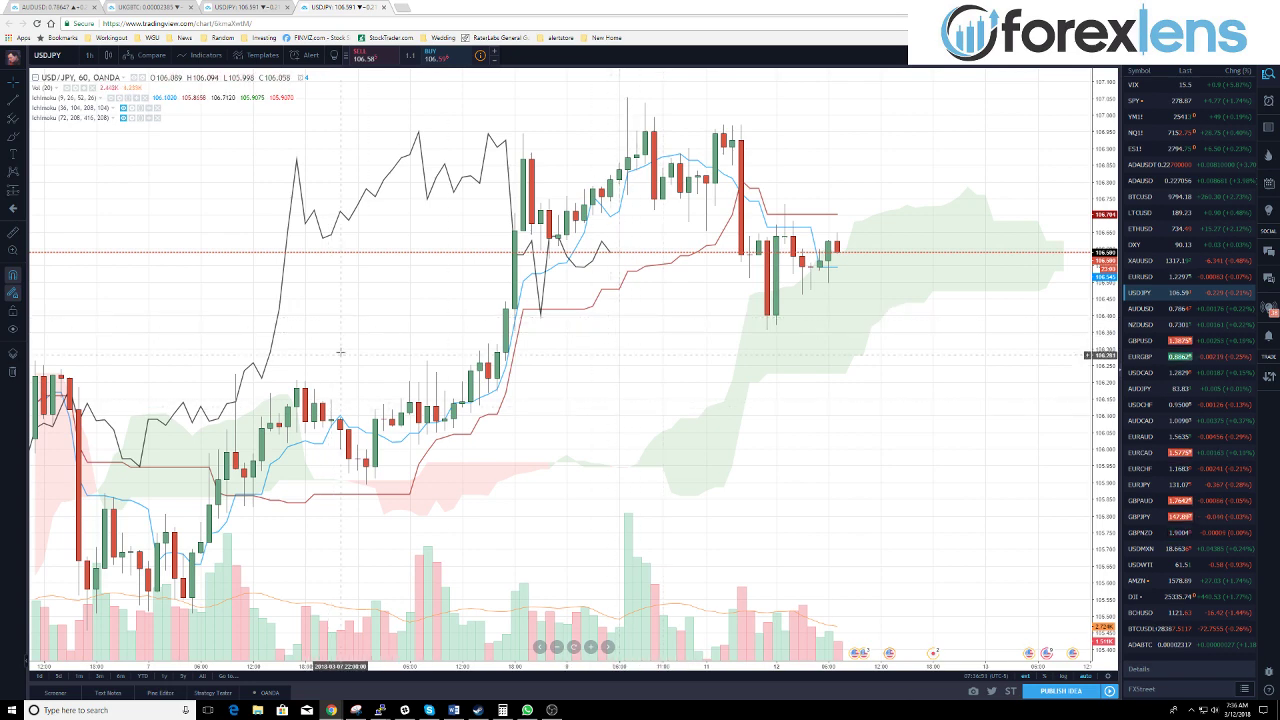
pyautogui.moveTo(337, 351); pyautogui.dragTo(476, 353)
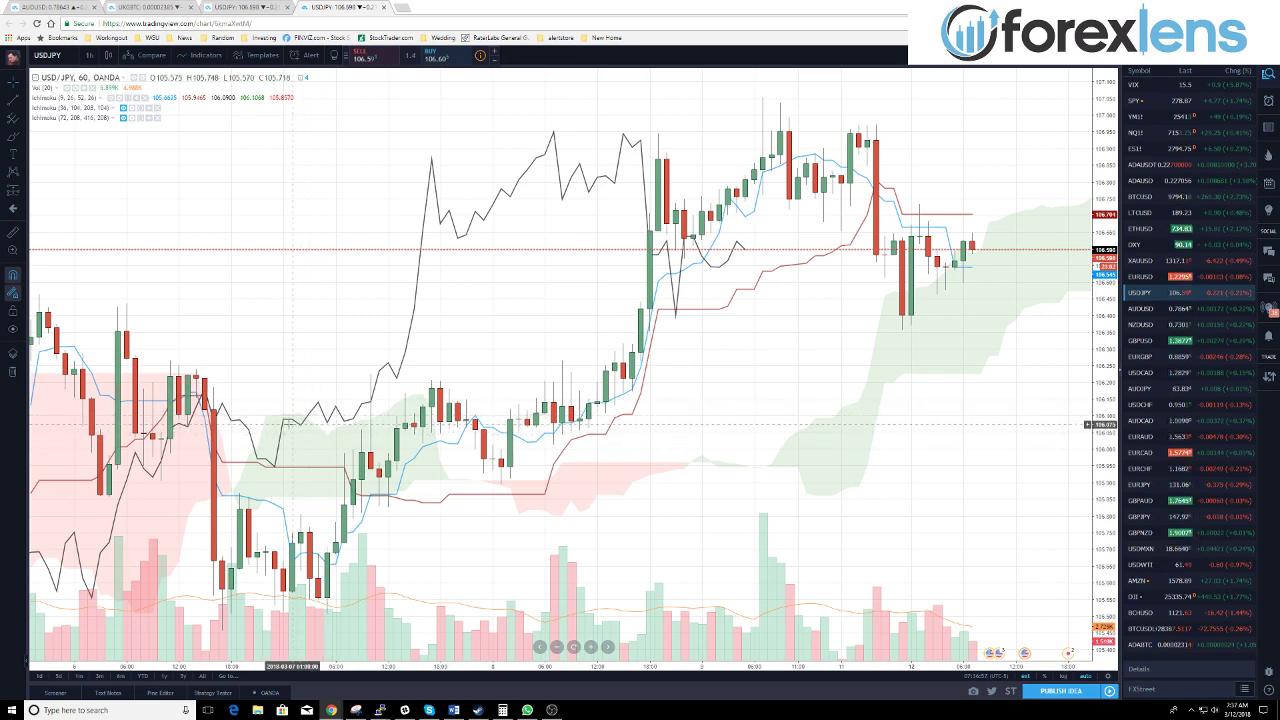
pyautogui.moveTo(317, 412); pyautogui.dragTo(487, 412)
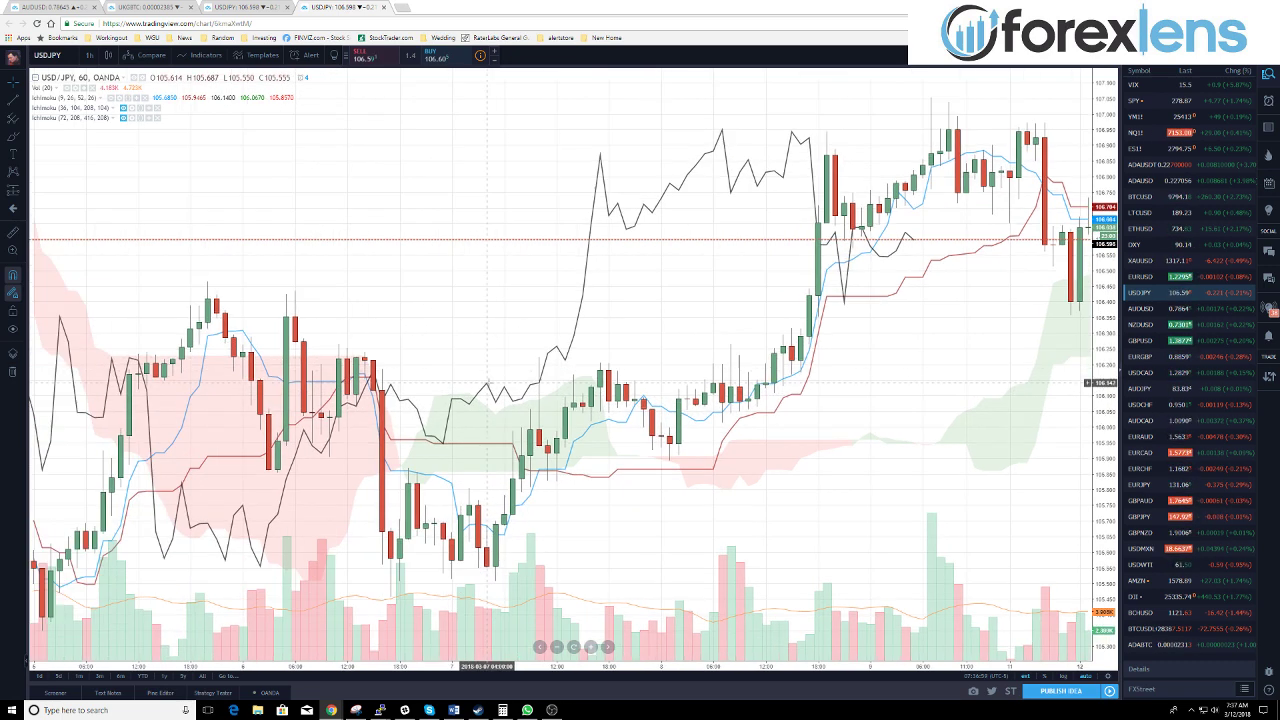
pyautogui.click(396, 56)
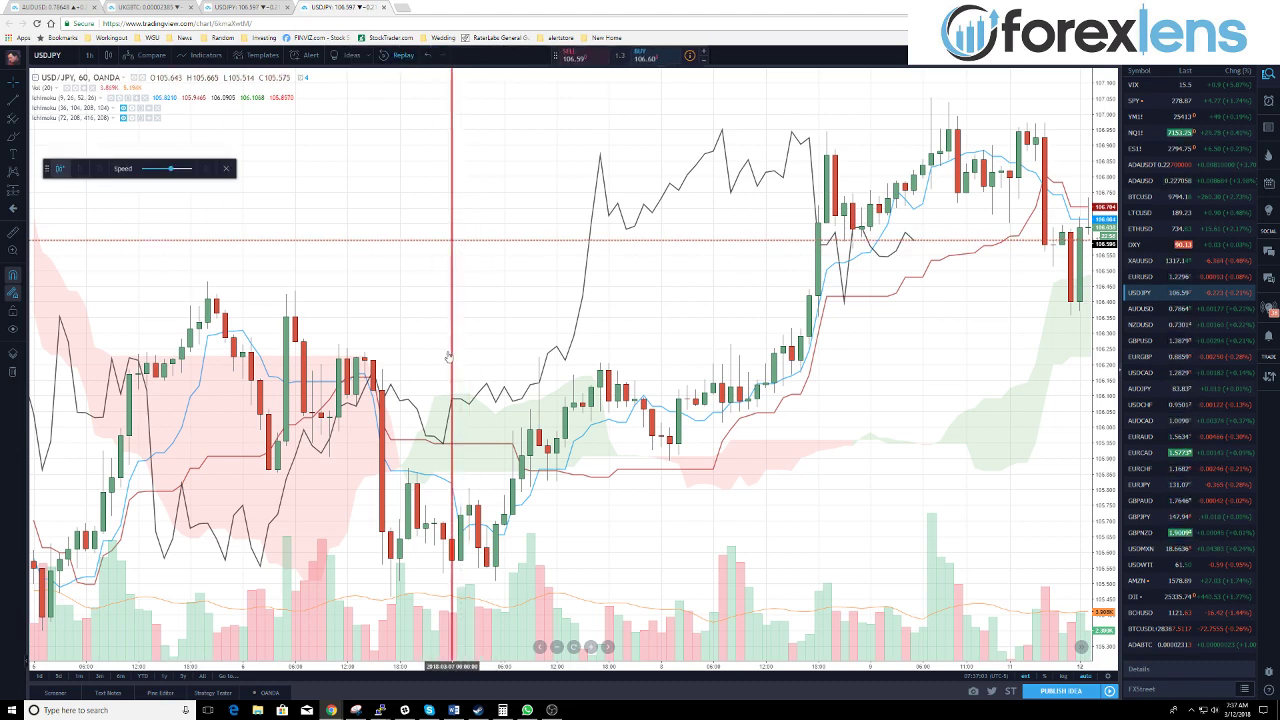
pyautogui.click(351, 408)
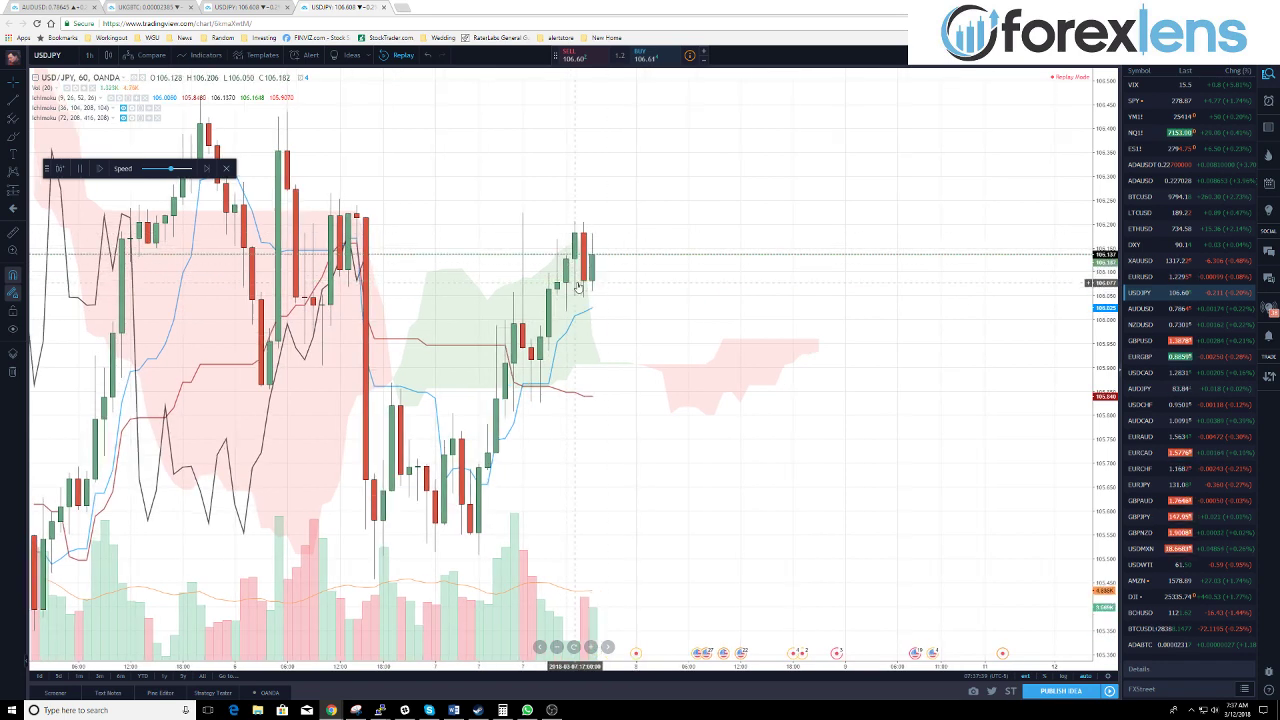
pyautogui.click(81, 172)
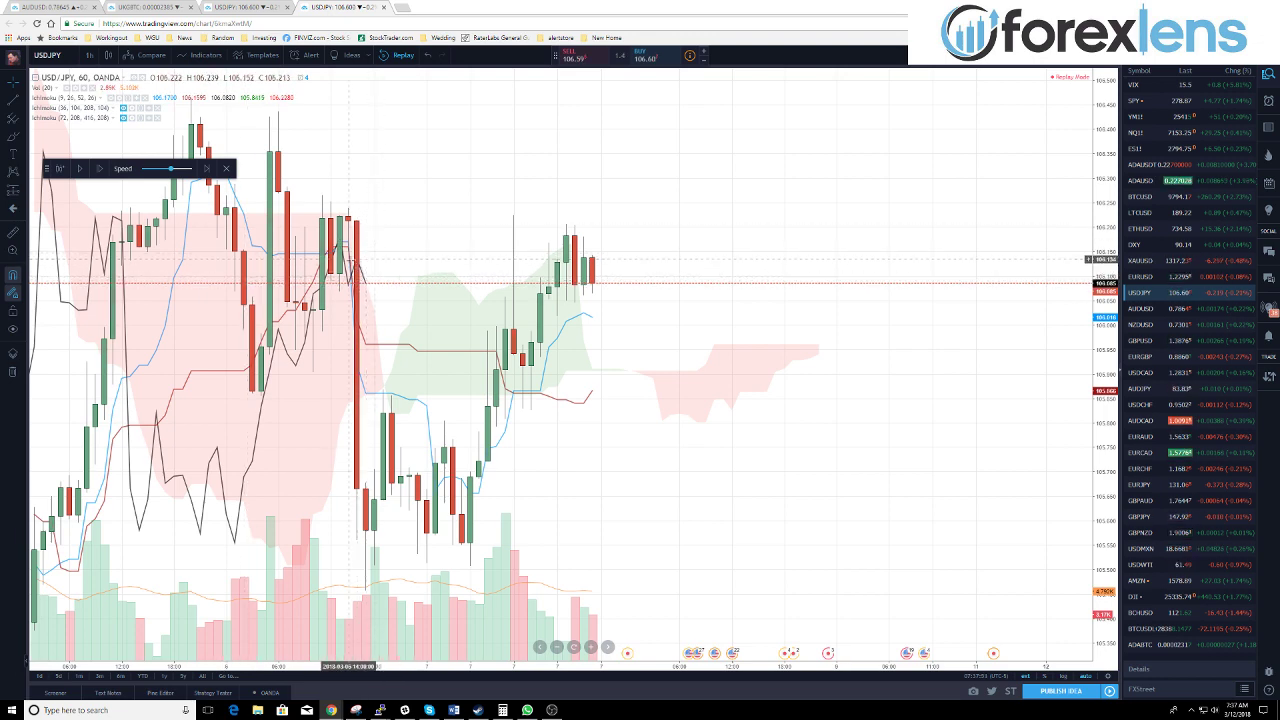
pyautogui.click(80, 169)
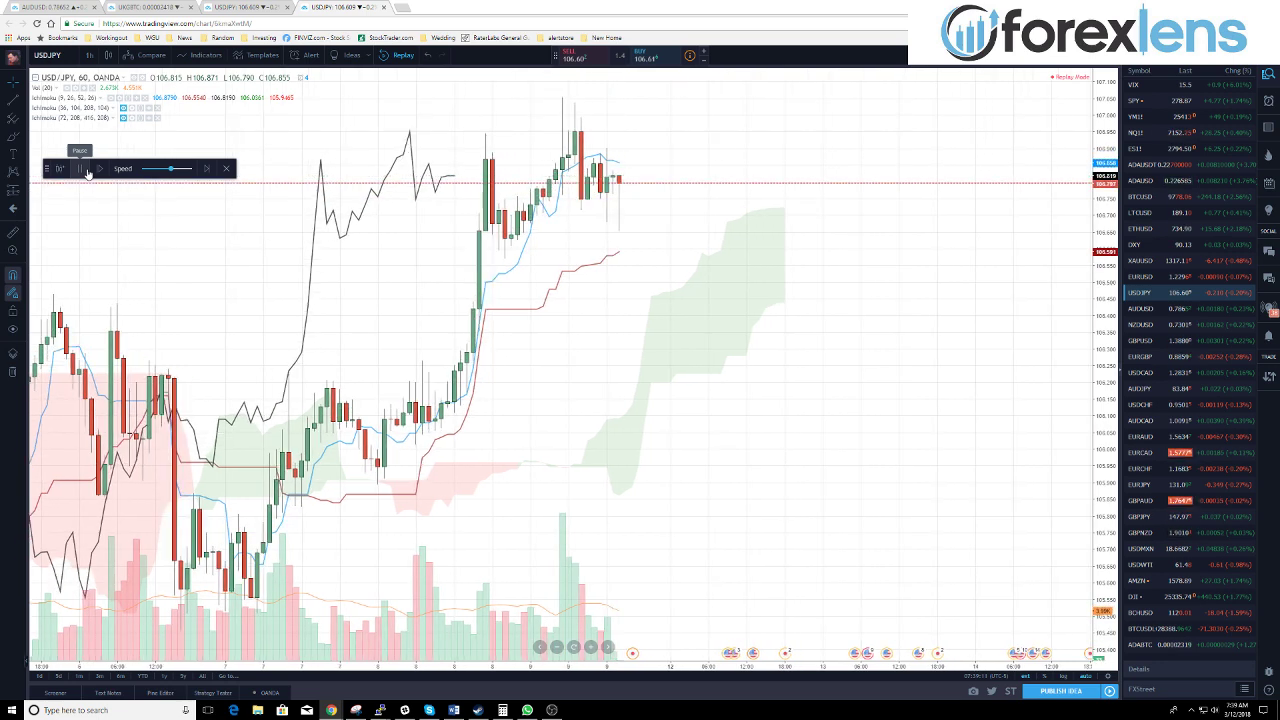
pyautogui.click(204, 676)
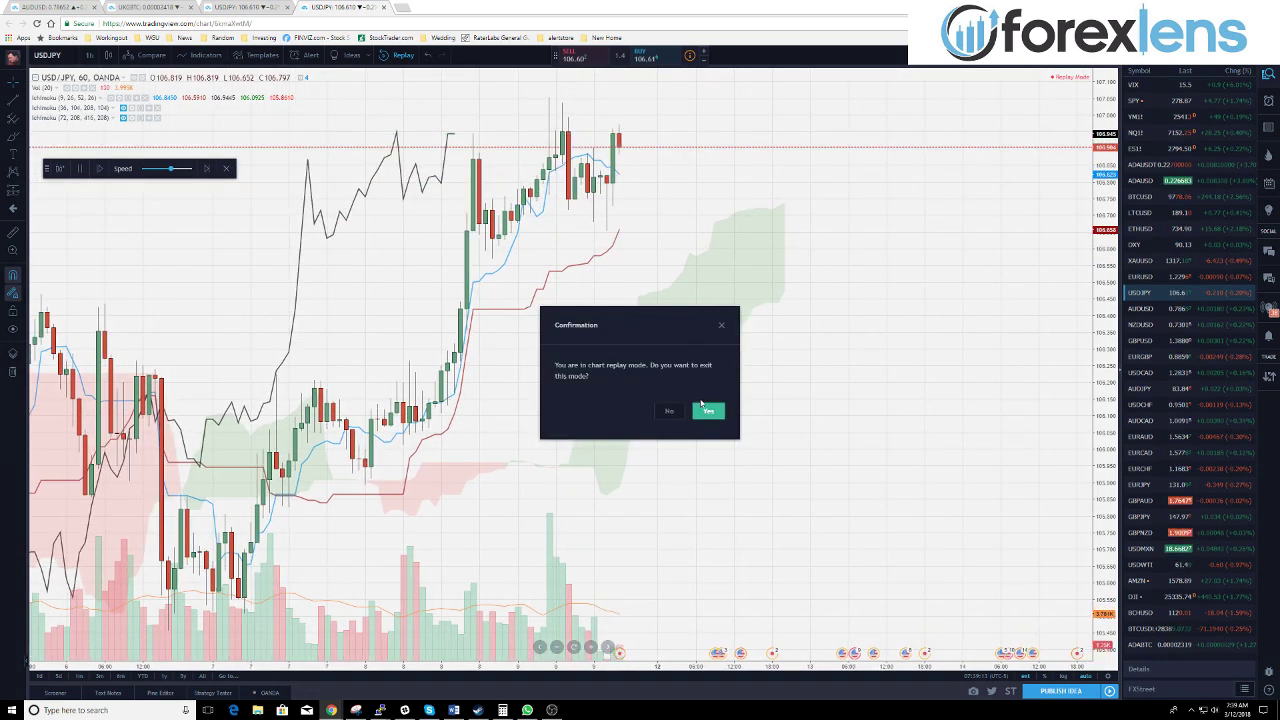
pyautogui.click(711, 412)
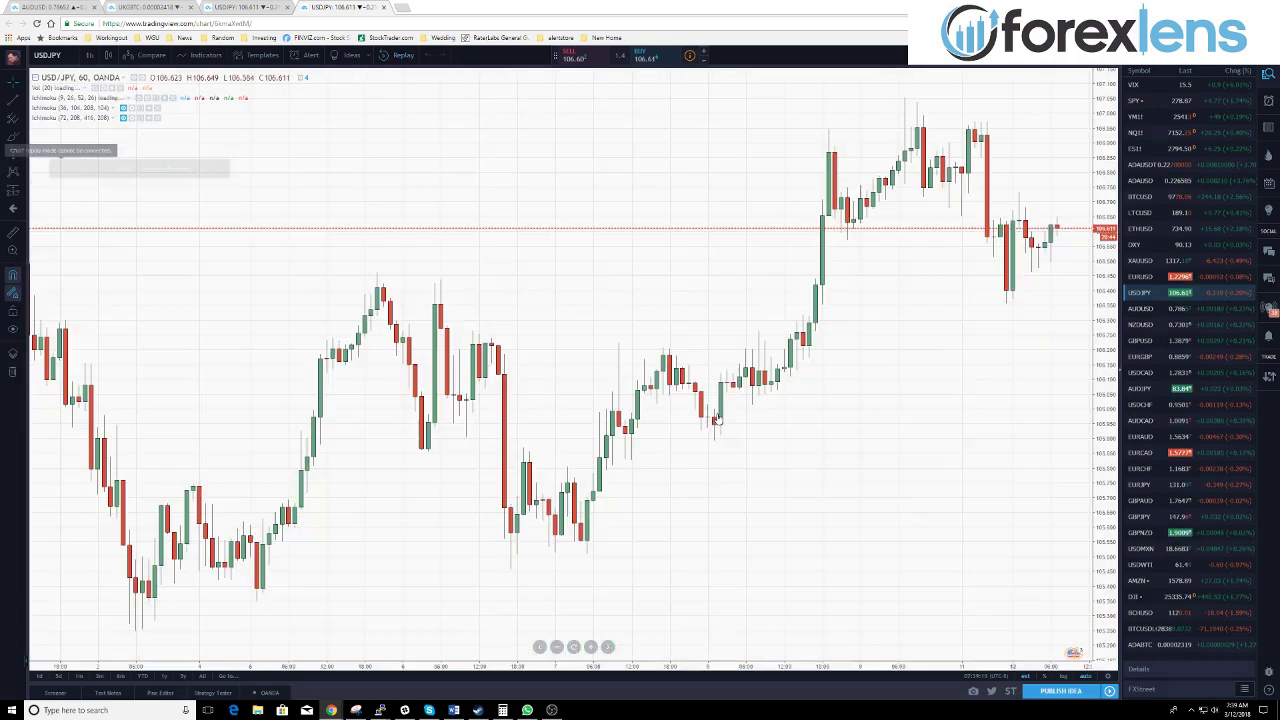
# Add the Constance Brown Composite Index & RSI+Avgs indicator, found by searching "constance", and shrink its pane below the price chart.
pyautogui.moveTo(979, 359); pyautogui.dragTo(619, 358)
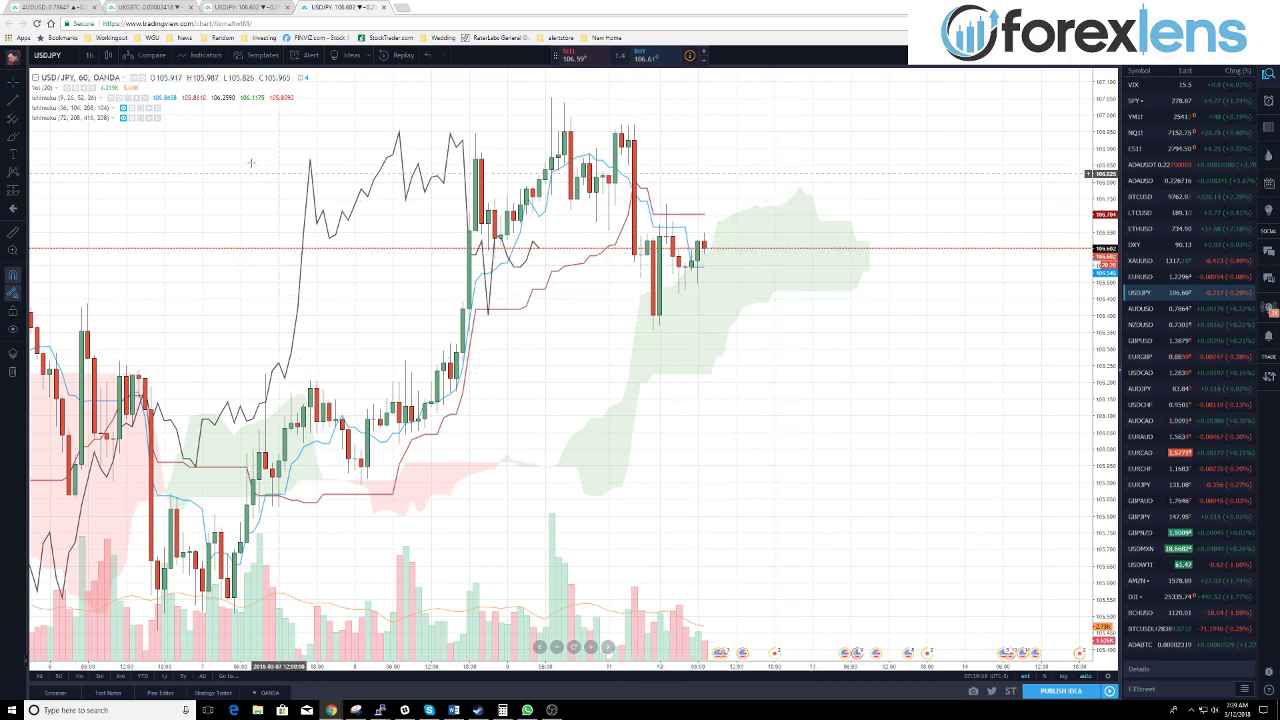
pyautogui.click(206, 56)
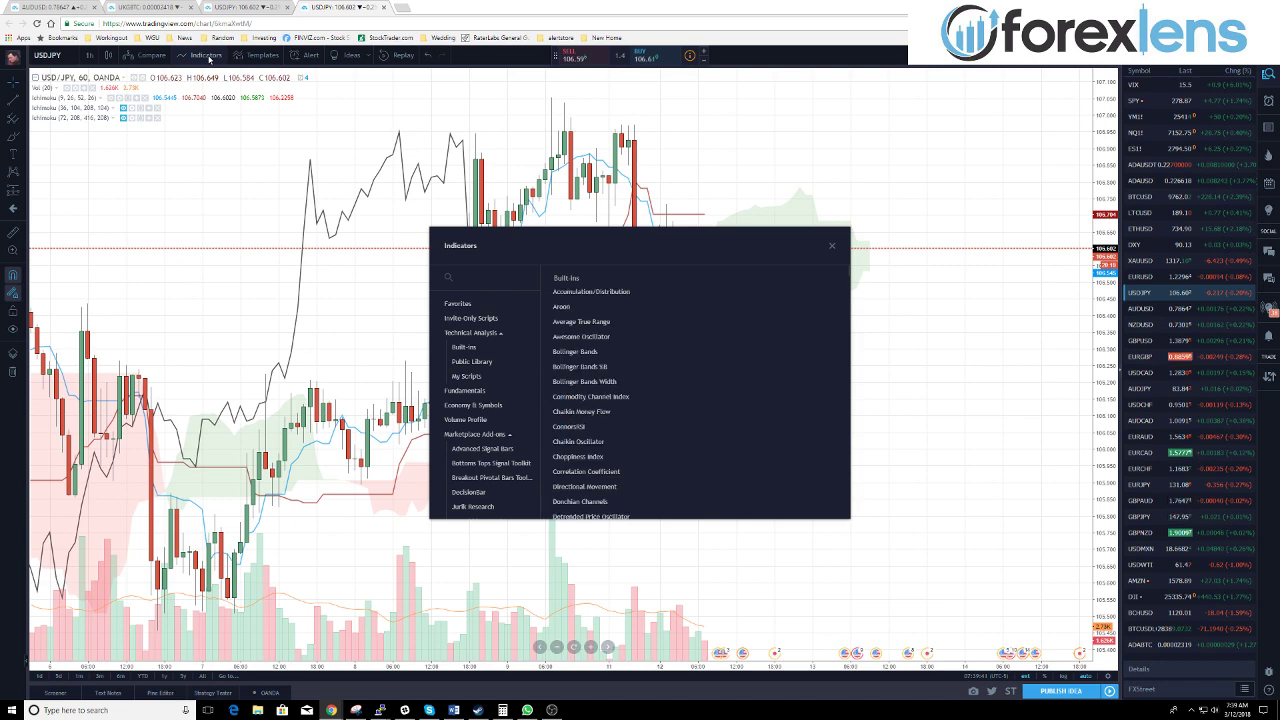
pyautogui.write('constna')
pyautogui.write('ce')
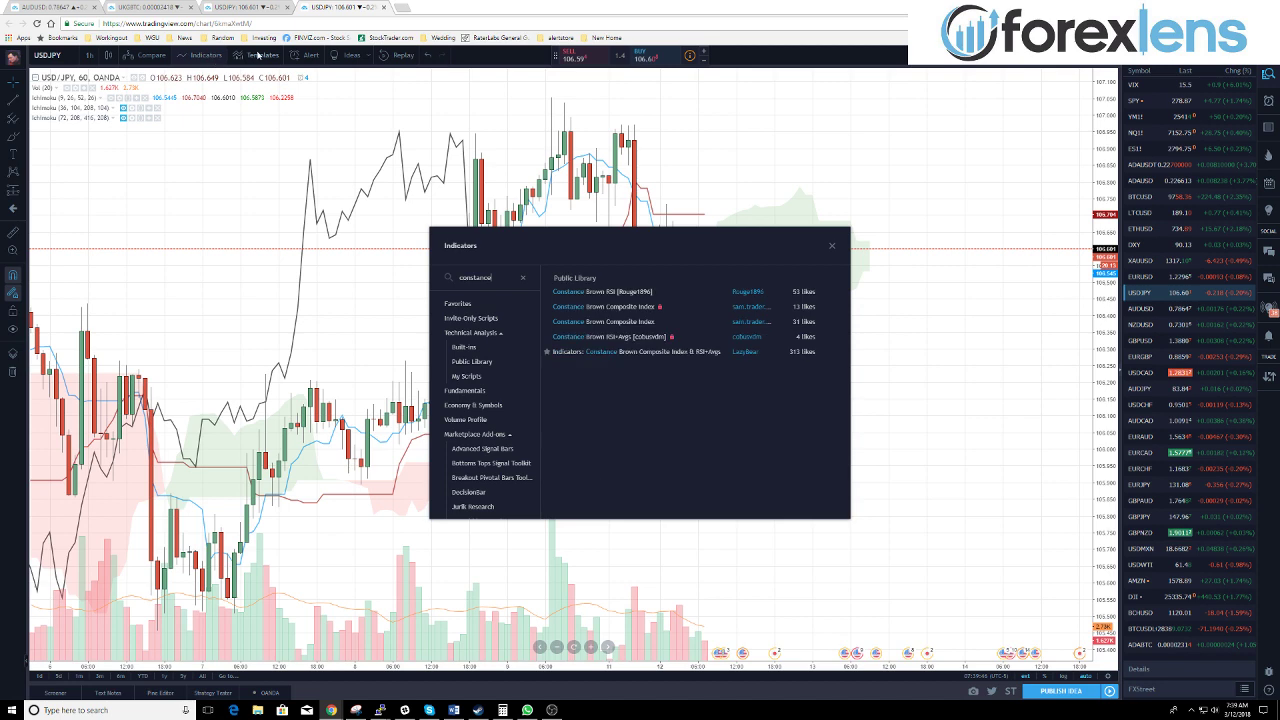
pyautogui.click(590, 352)
pyautogui.click(831, 245)
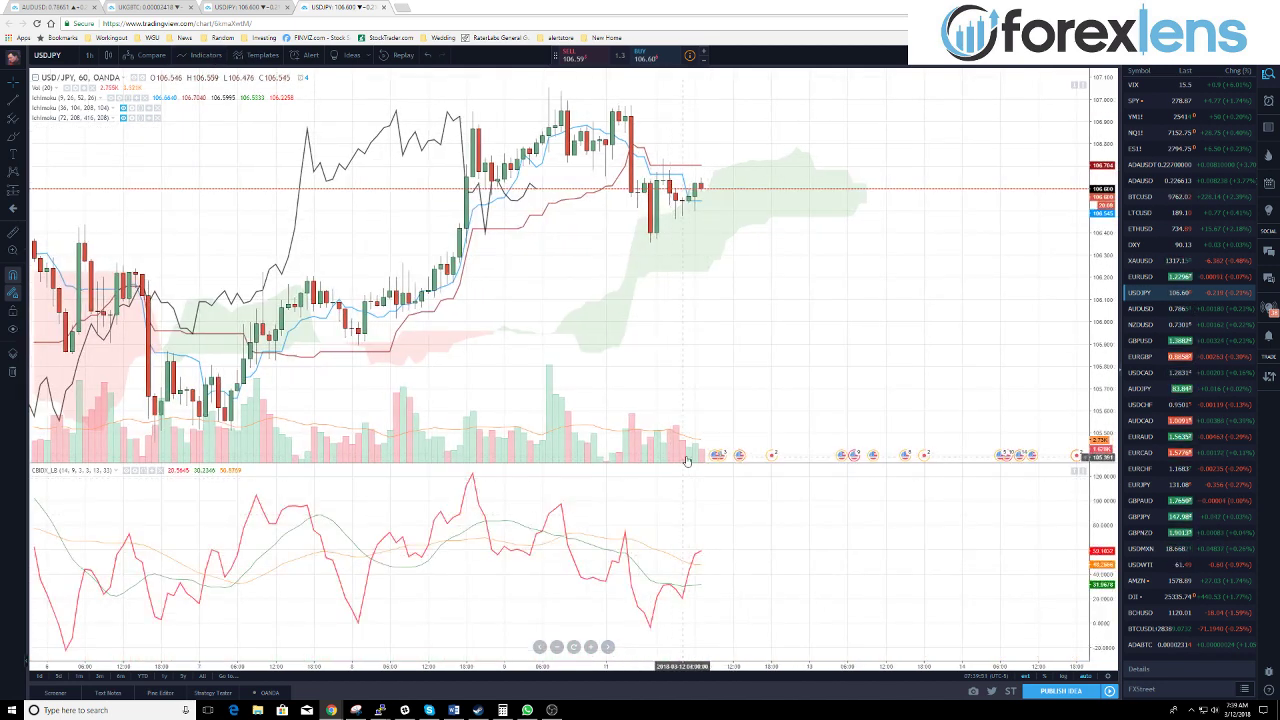
pyautogui.moveTo(689, 463); pyautogui.dragTo(680, 586)
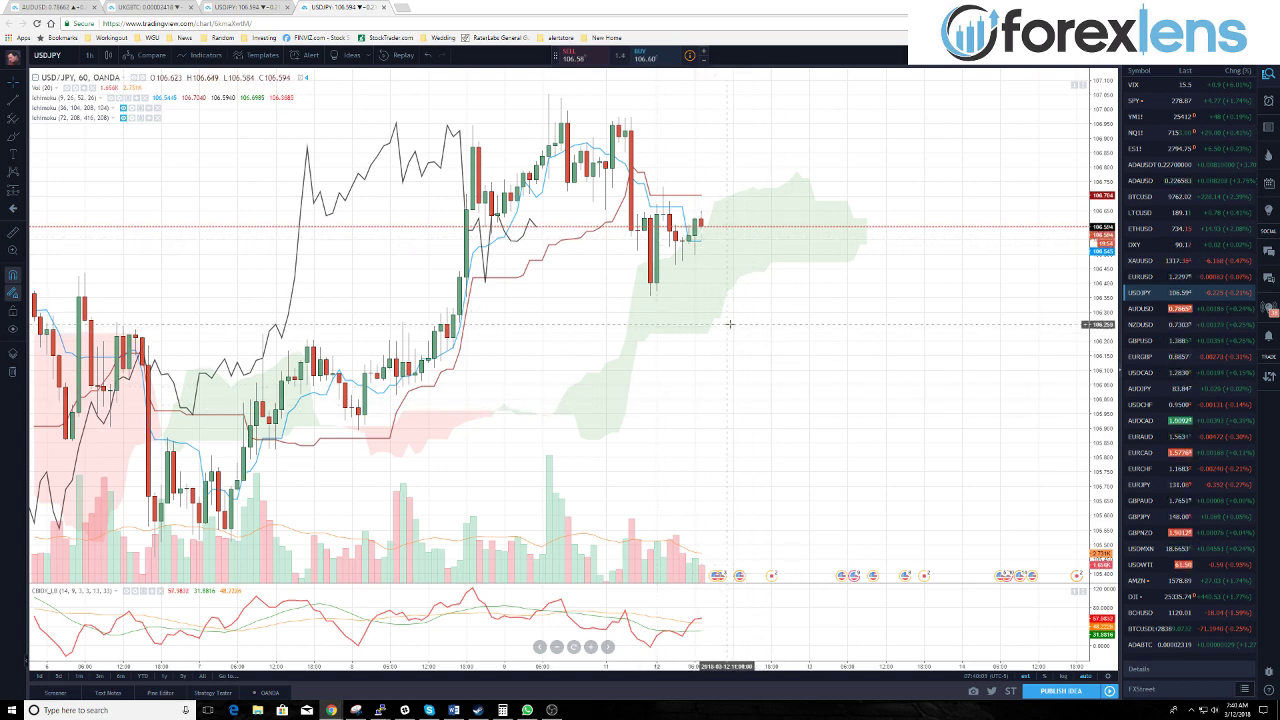
# Show the hidden second and third Ichimoku indicators (36, 104, 208, 104) and (72, 208, 416, 208).
pyautogui.hscroll(-3, 756, 386)
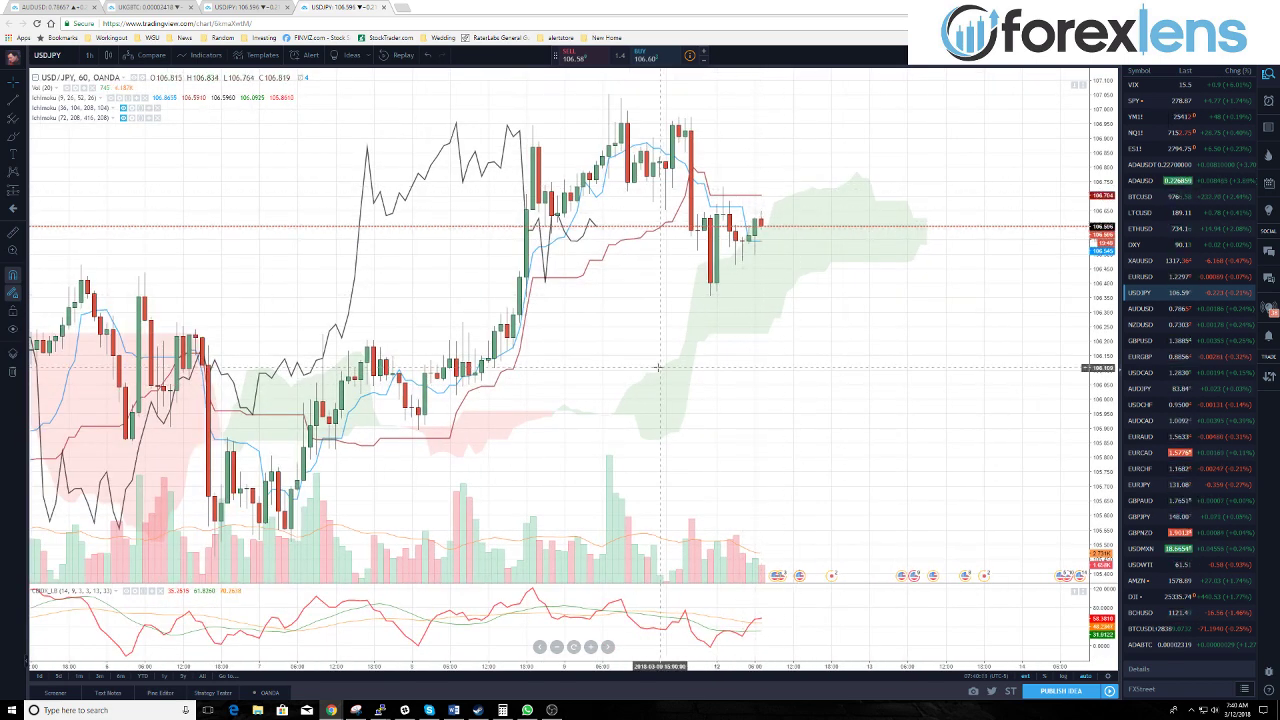
pyautogui.click(127, 108)
pyautogui.click(127, 117)
# Examine where the USDJPY price sits relative to the three Ichimoku clouds and how the clouds project ahead of the latest candles.
pyautogui.moveTo(829, 377); pyautogui.dragTo(567, 414)
pyautogui.scroll(-5, 567, 414)
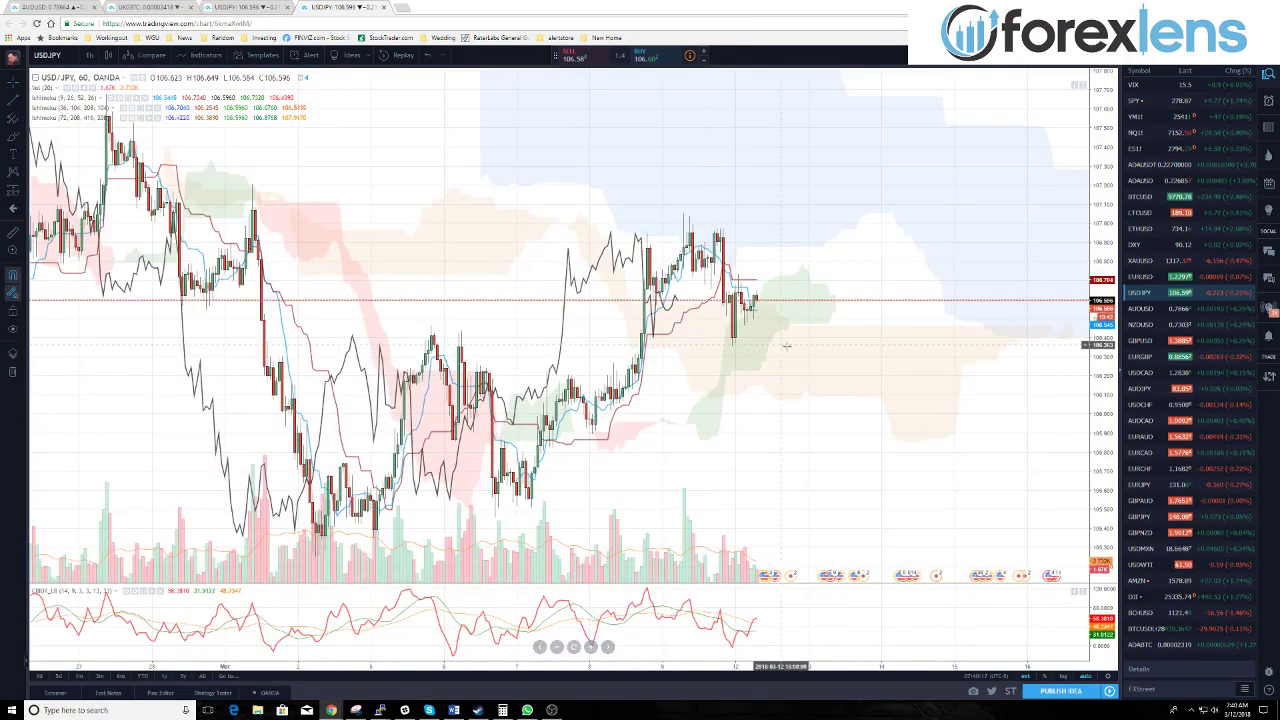
pyautogui.moveTo(781, 342); pyautogui.dragTo(562, 342)
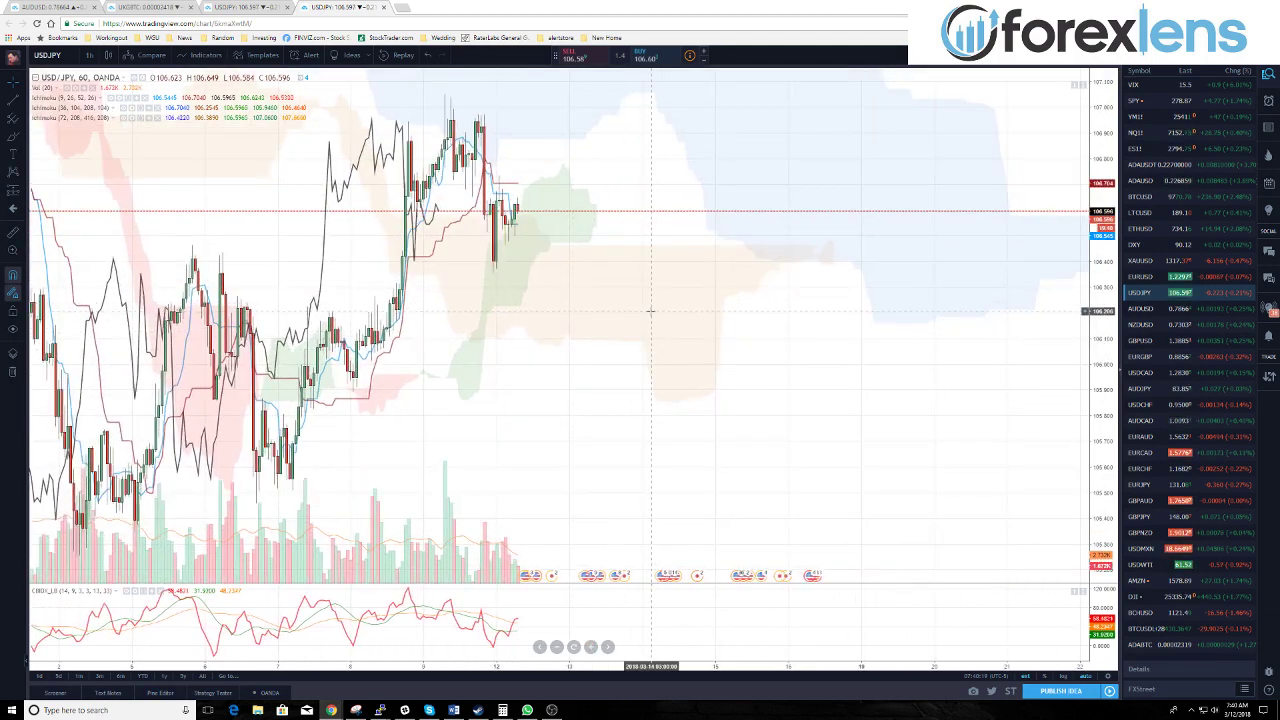
pyautogui.scroll(-3, 740, 300)
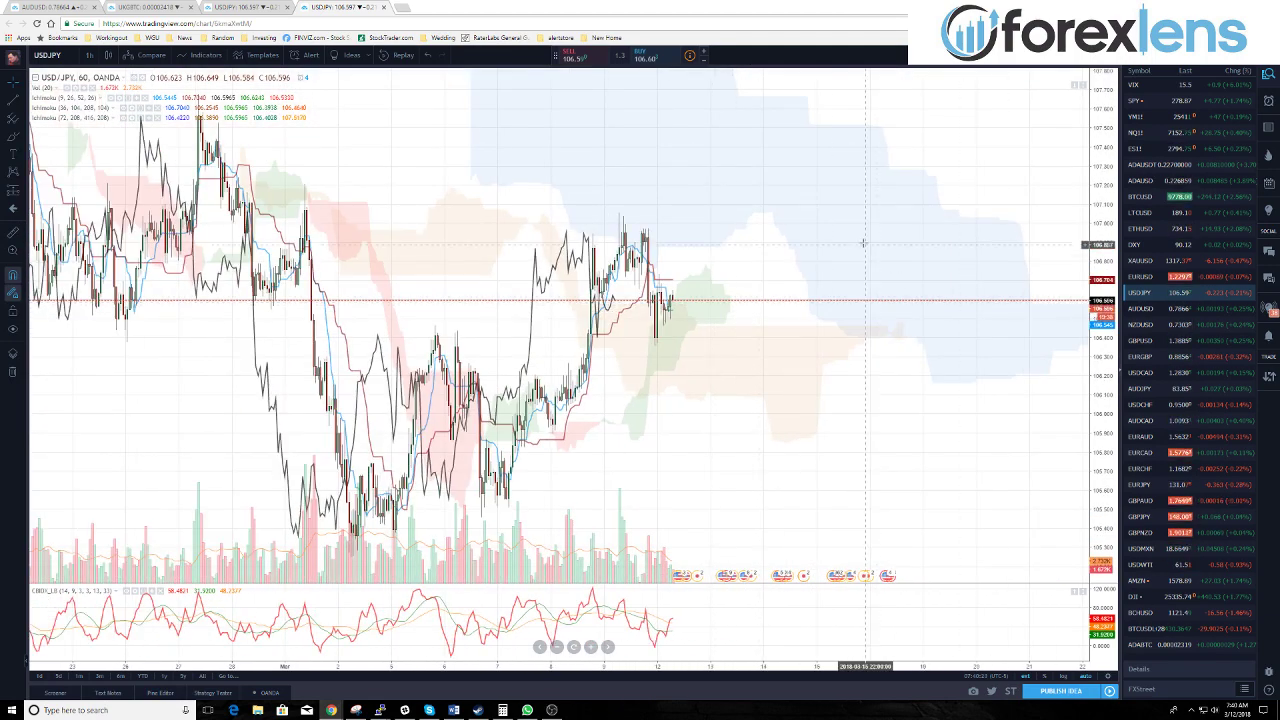
pyautogui.scroll(3, 790, 260)
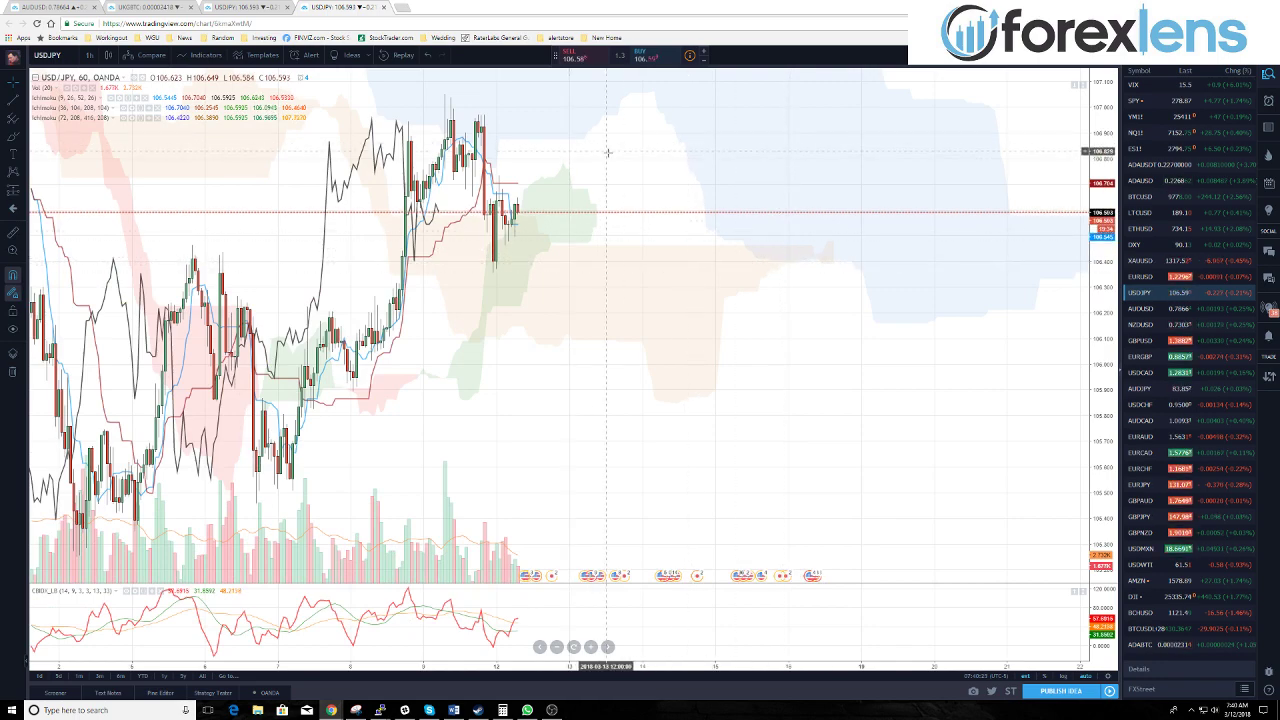
pyautogui.scroll(-3, 590, 260)
pyautogui.scroll(2, 776, 240)
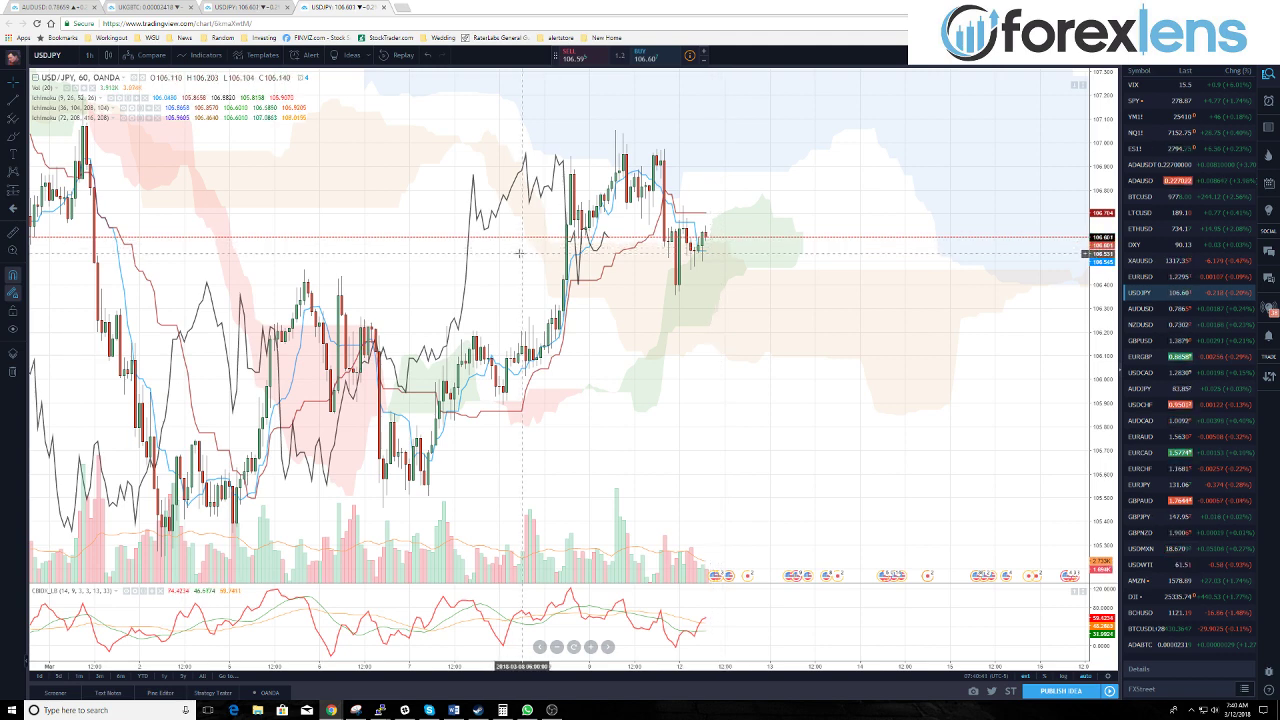
pyautogui.scroll(2, 800, 344)
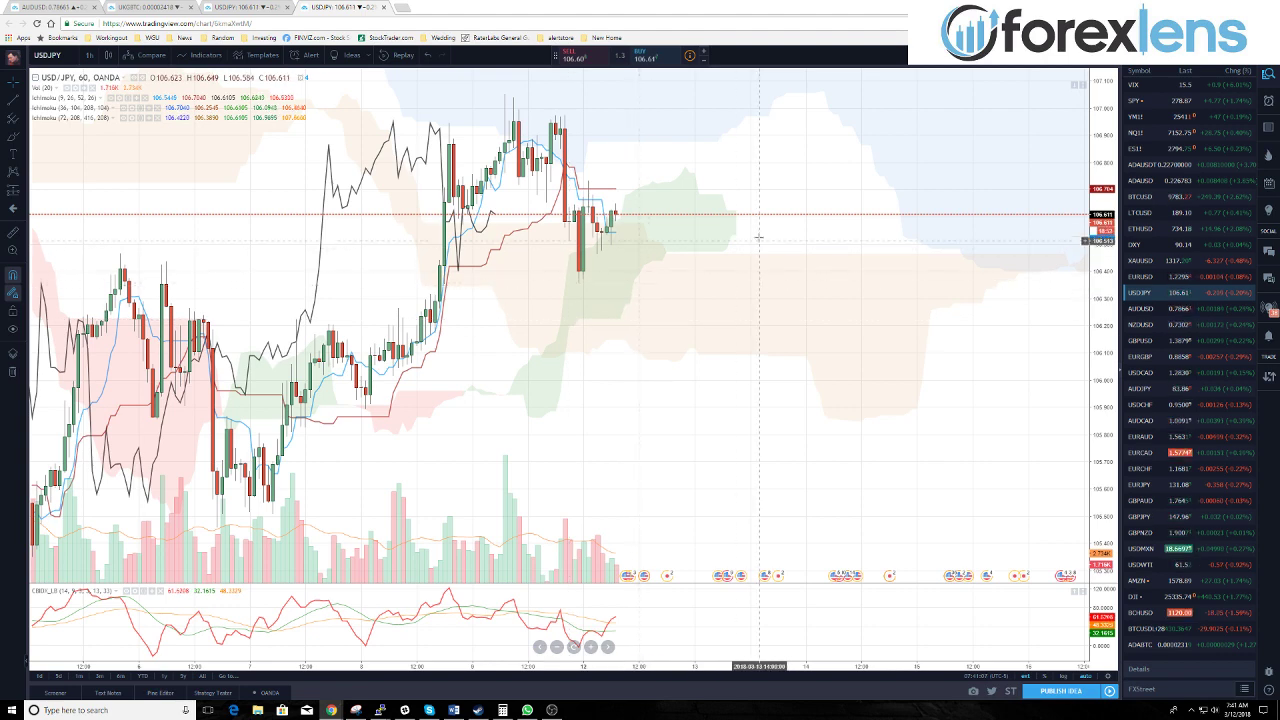
pyautogui.scroll(-3, 723, 277)
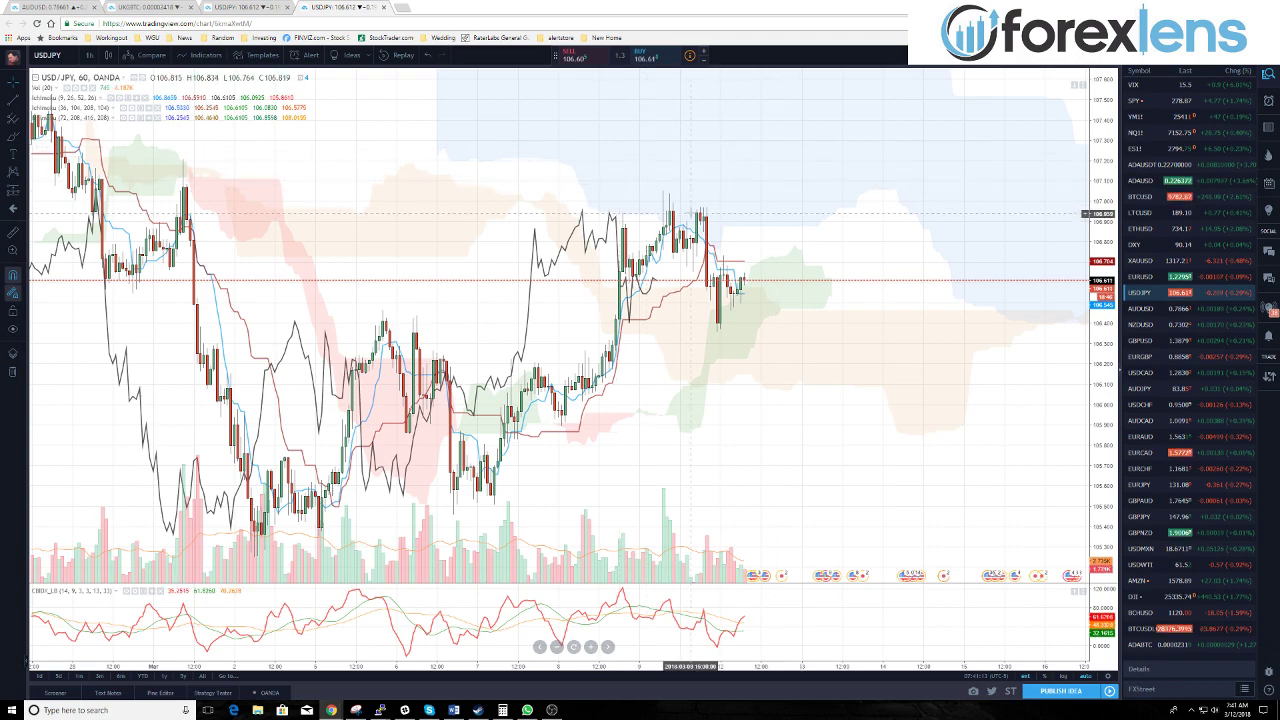
pyautogui.moveTo(843, 243); pyautogui.dragTo(631, 266)
pyautogui.scroll(-3, 631, 266)
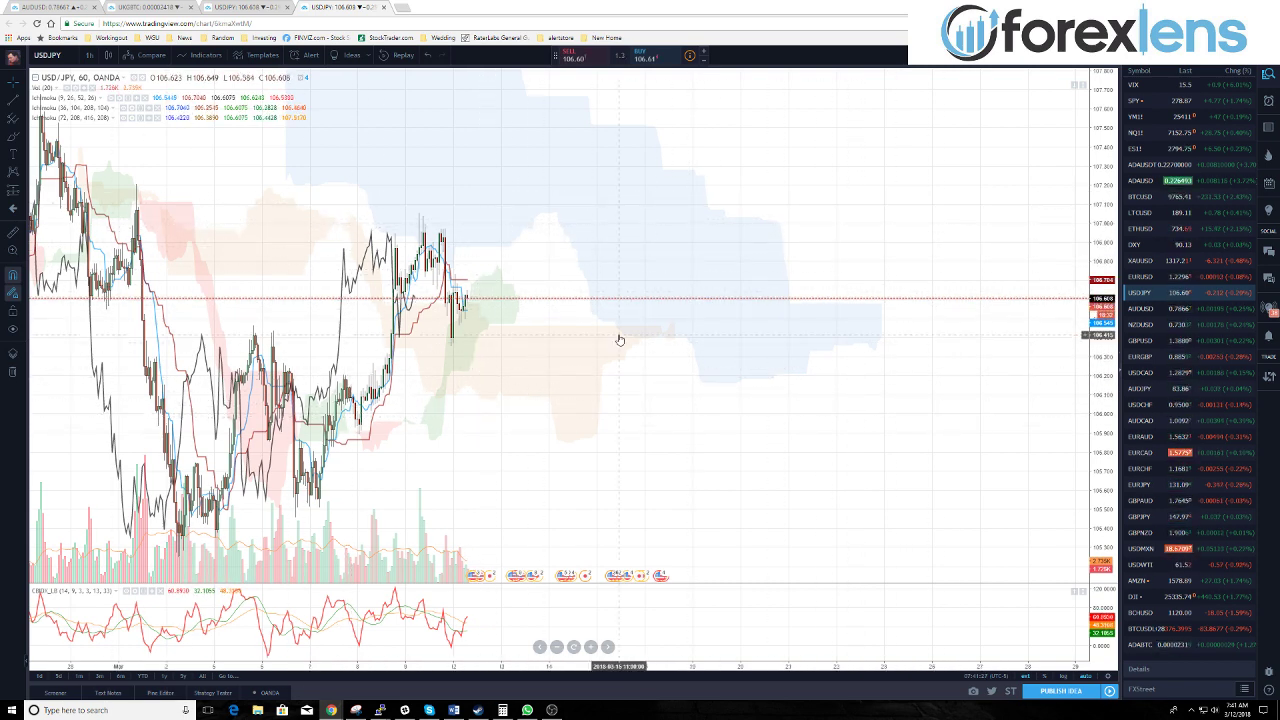
pyautogui.moveTo(600, 268); pyautogui.dragTo(703, 270)
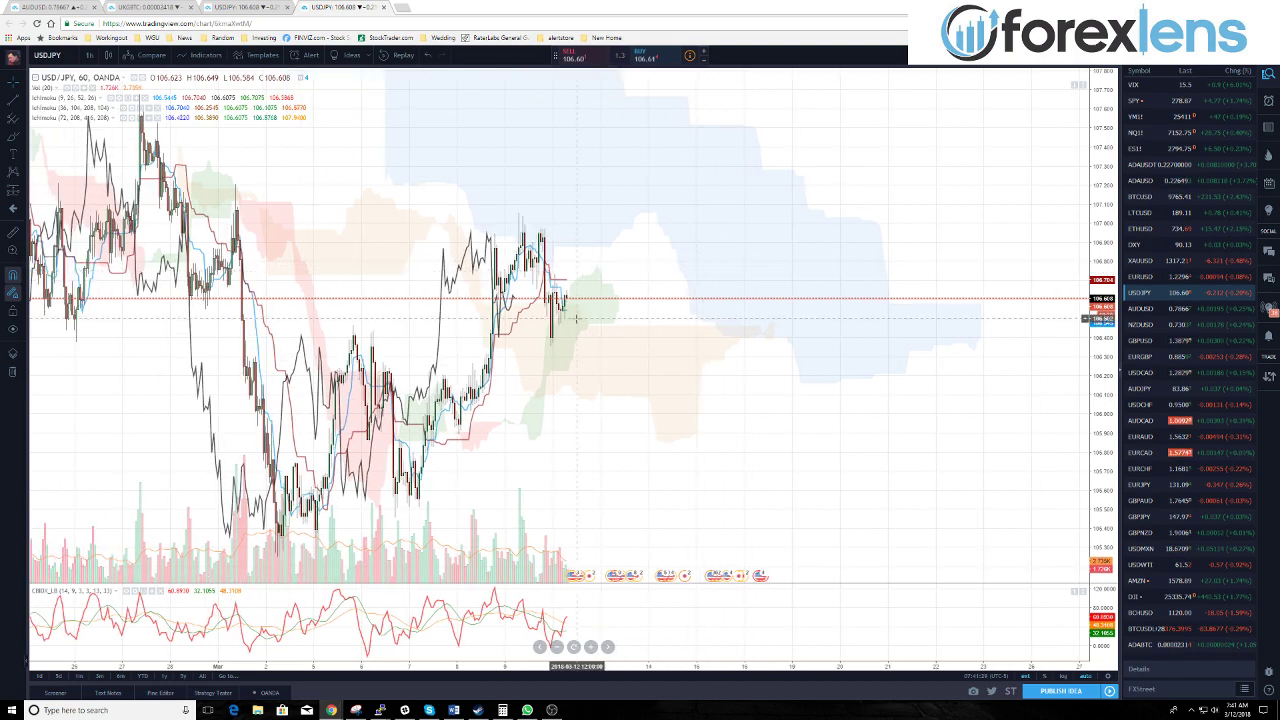
pyautogui.scroll(3, 717, 271)
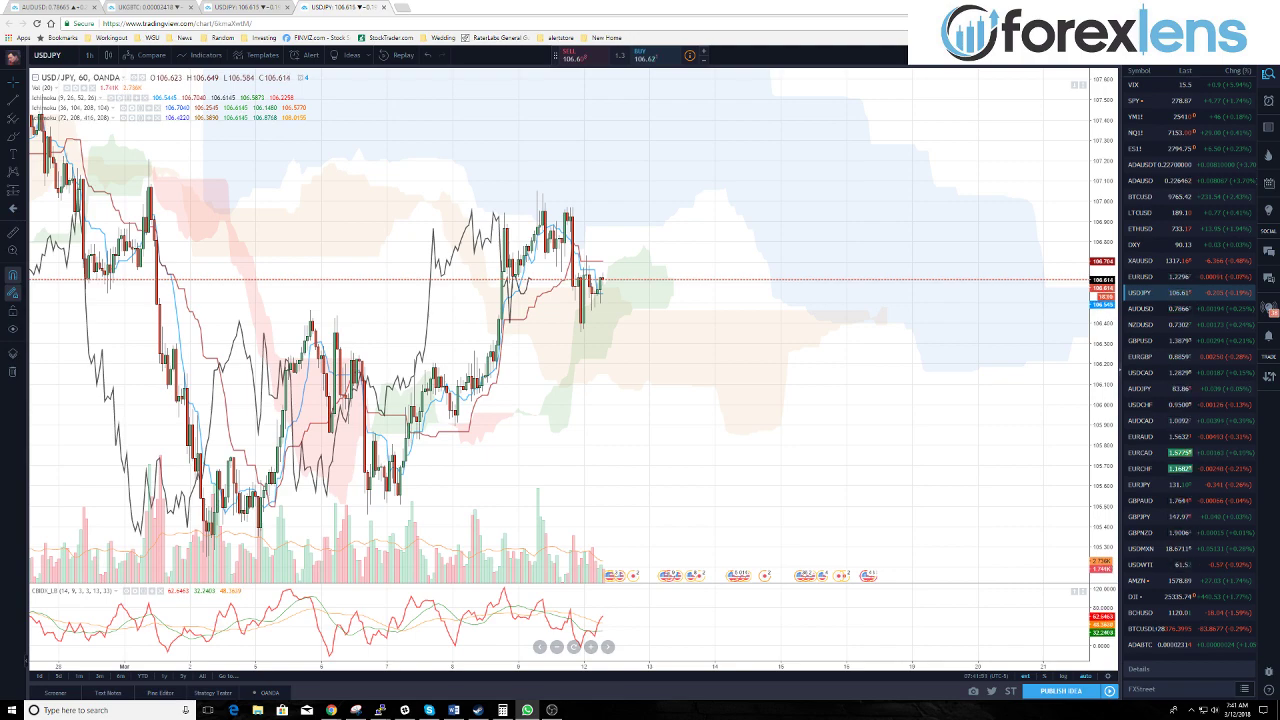
pyautogui.scroll(3, 640, 333)
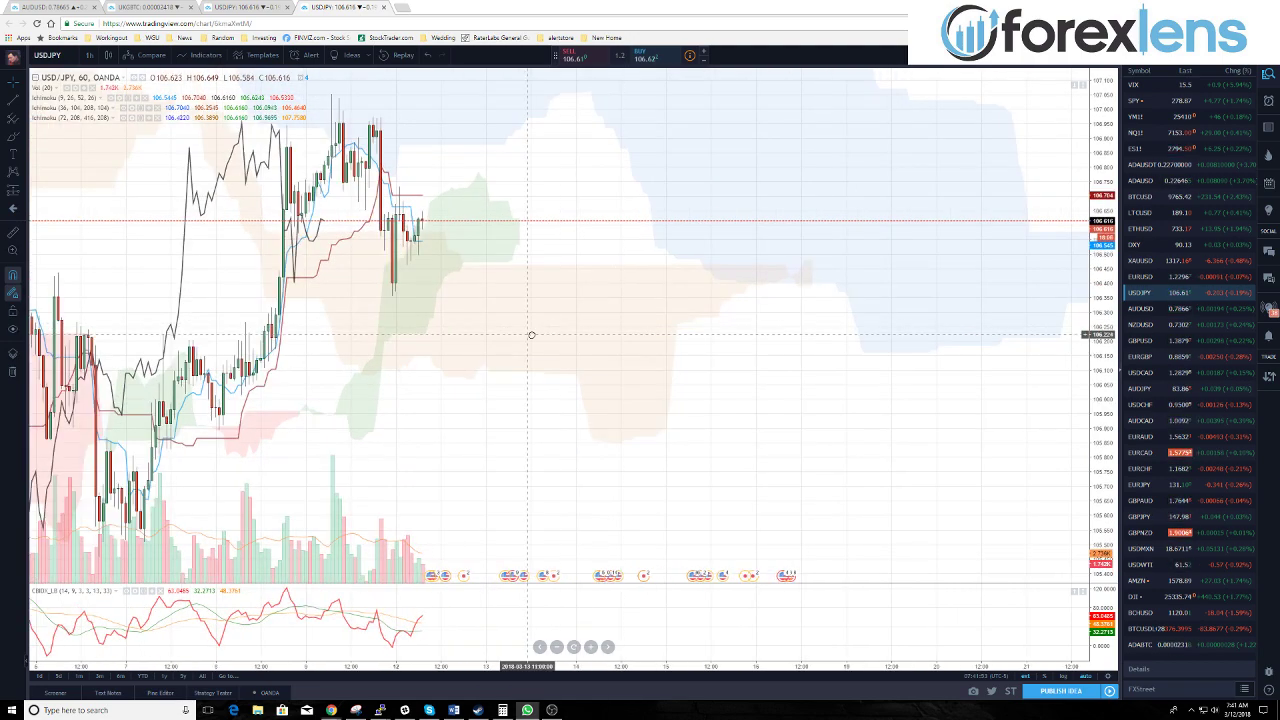
pyautogui.moveTo(528, 334); pyautogui.dragTo(651, 214)
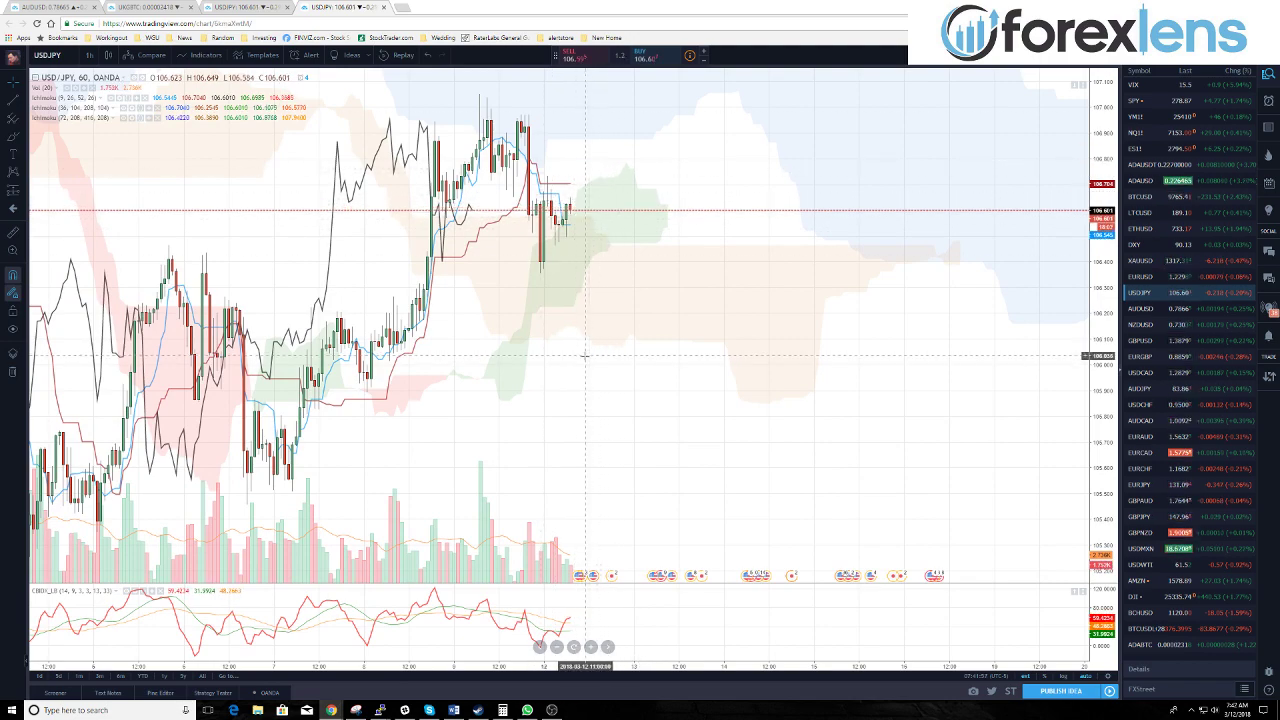
pyautogui.scroll(3, 585, 352)
pyautogui.moveTo(943, 271); pyautogui.dragTo(754, 283)
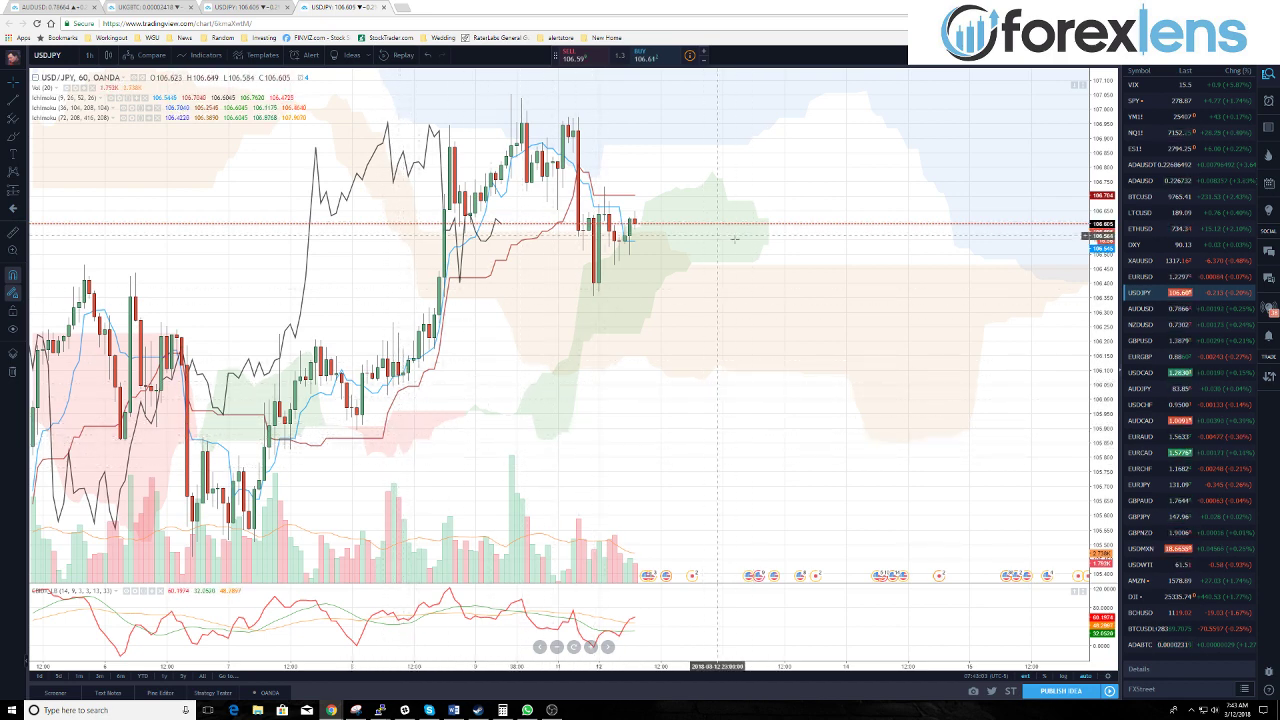
pyautogui.scroll(-3, 740, 240)
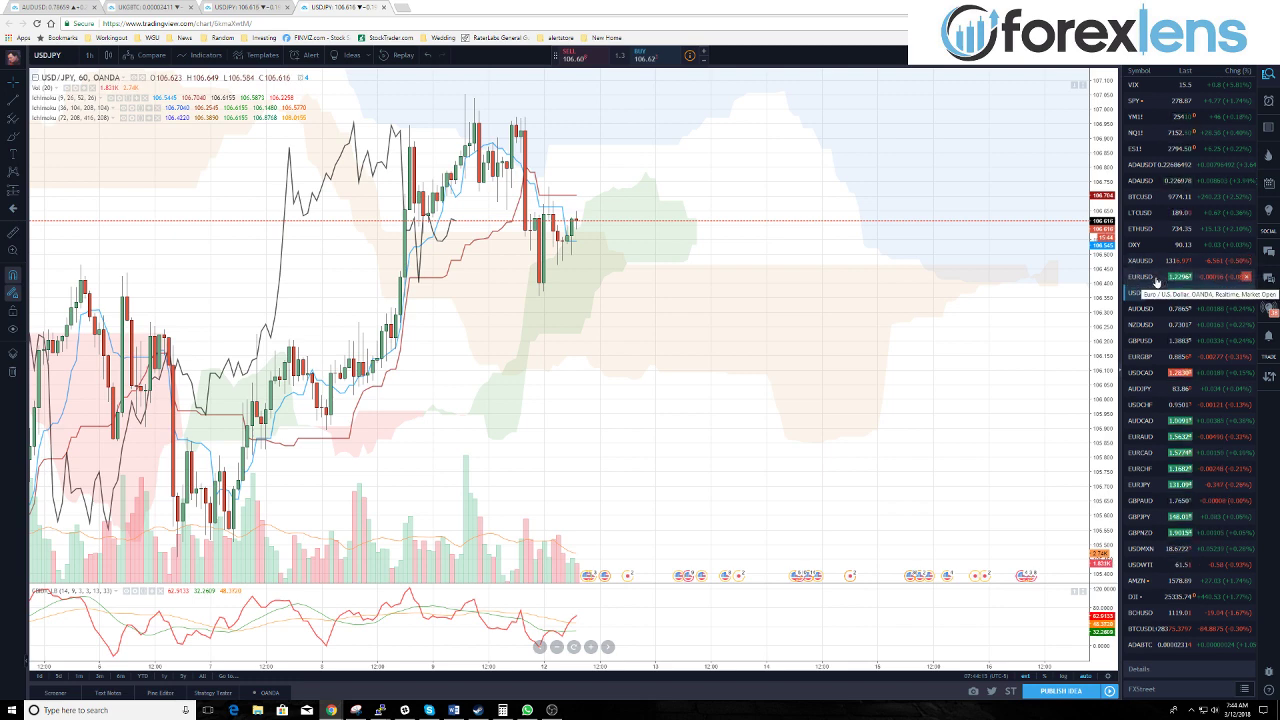
# Open the EURUSD hourly chart from the watchlist and examine price against the three Ichimoku clouds and their forward projection.
pyautogui.click(1157, 282)
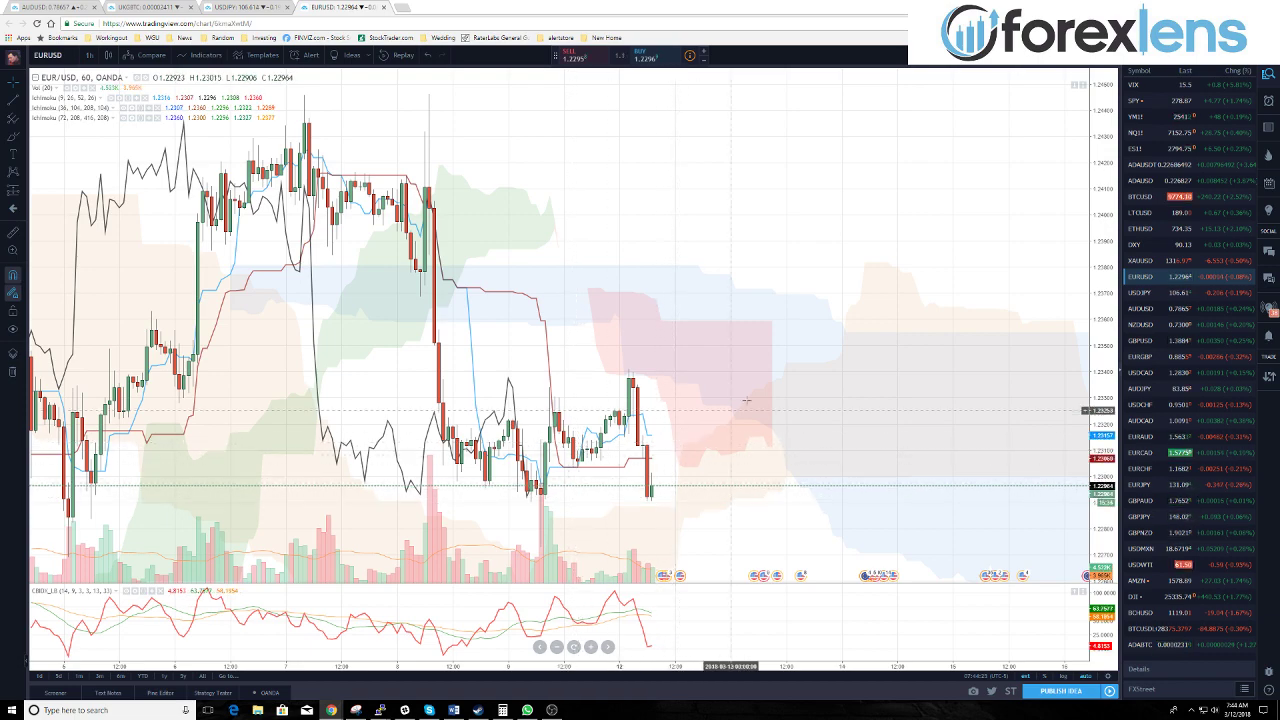
pyautogui.scroll(-5, 722, 412)
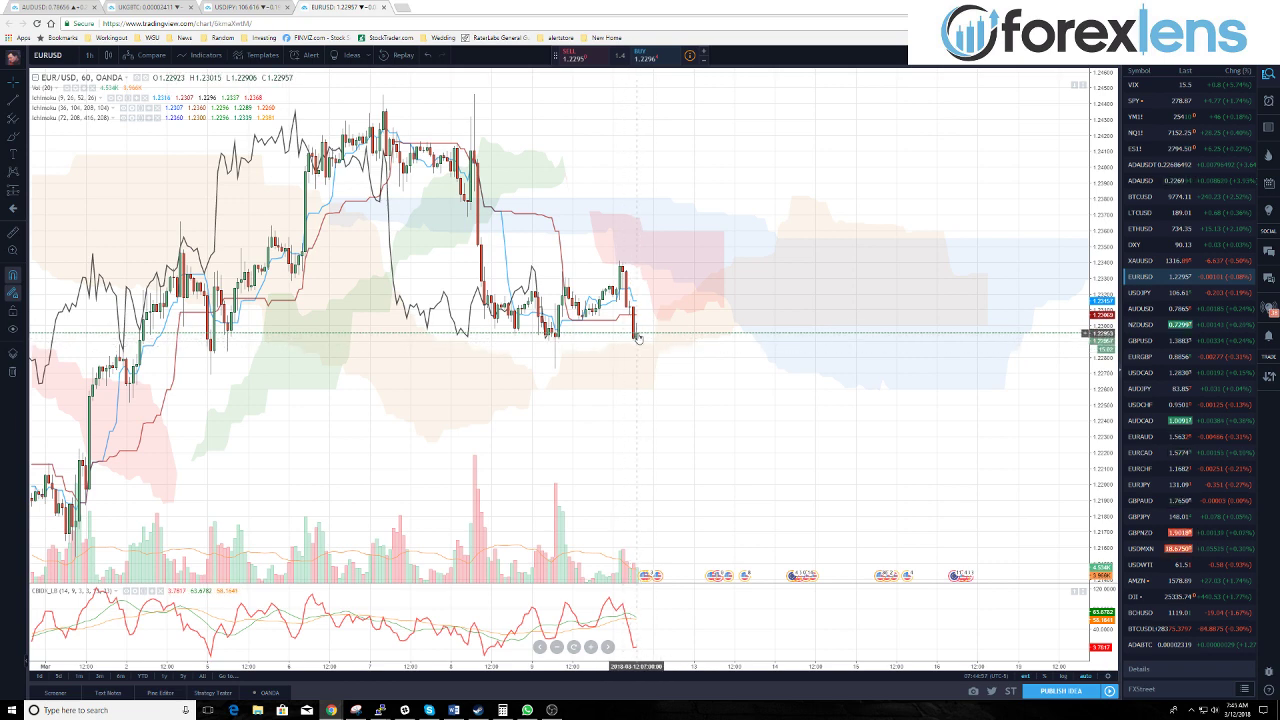
pyautogui.scroll(-3, 637, 338)
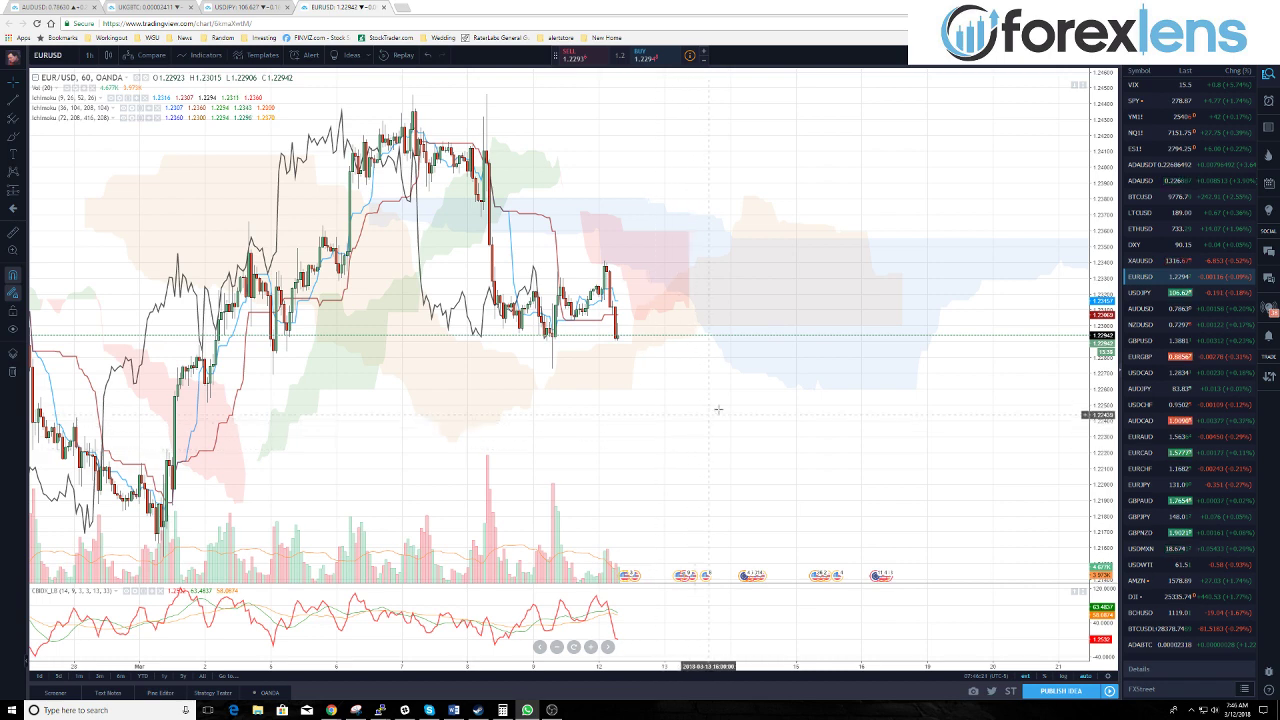
# Switch the chart to gold (XAUUSD) and examine its recent decline against the three Ichimoku clouds and the composite index.
pyautogui.click(1141, 260)
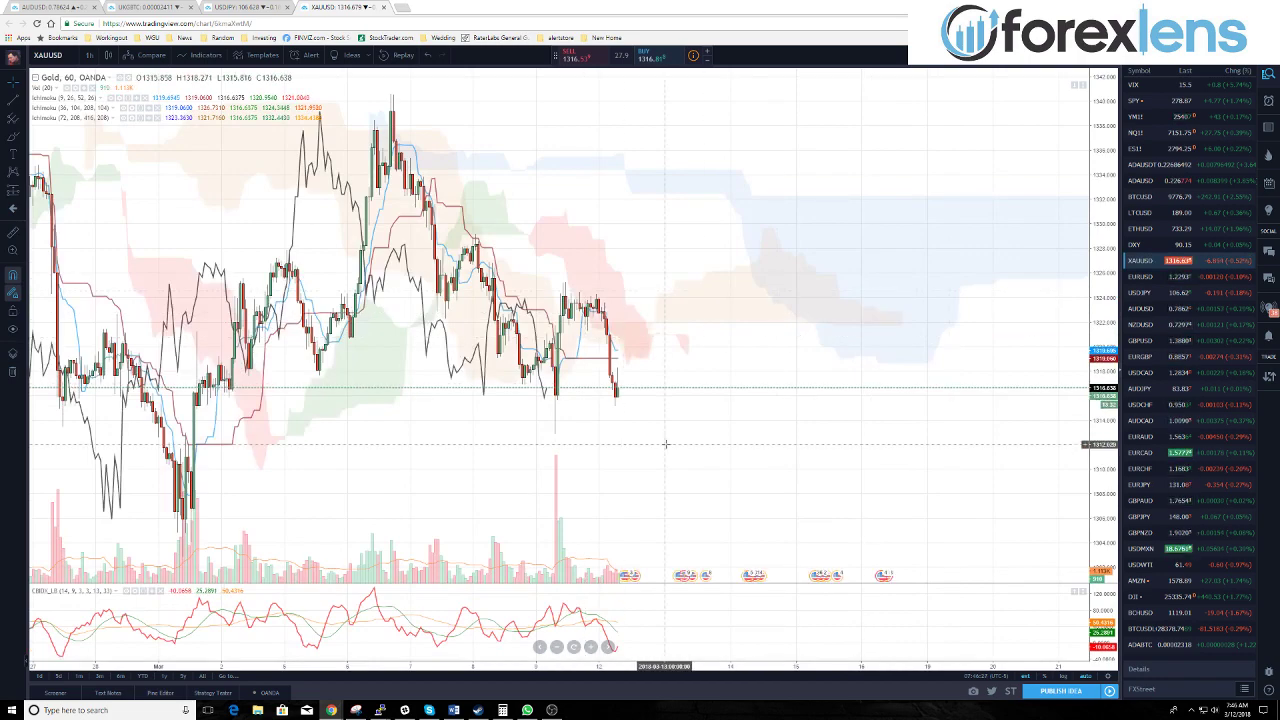
pyautogui.scroll(-1, 666, 440)
pyautogui.scroll(-1, 694, 412)
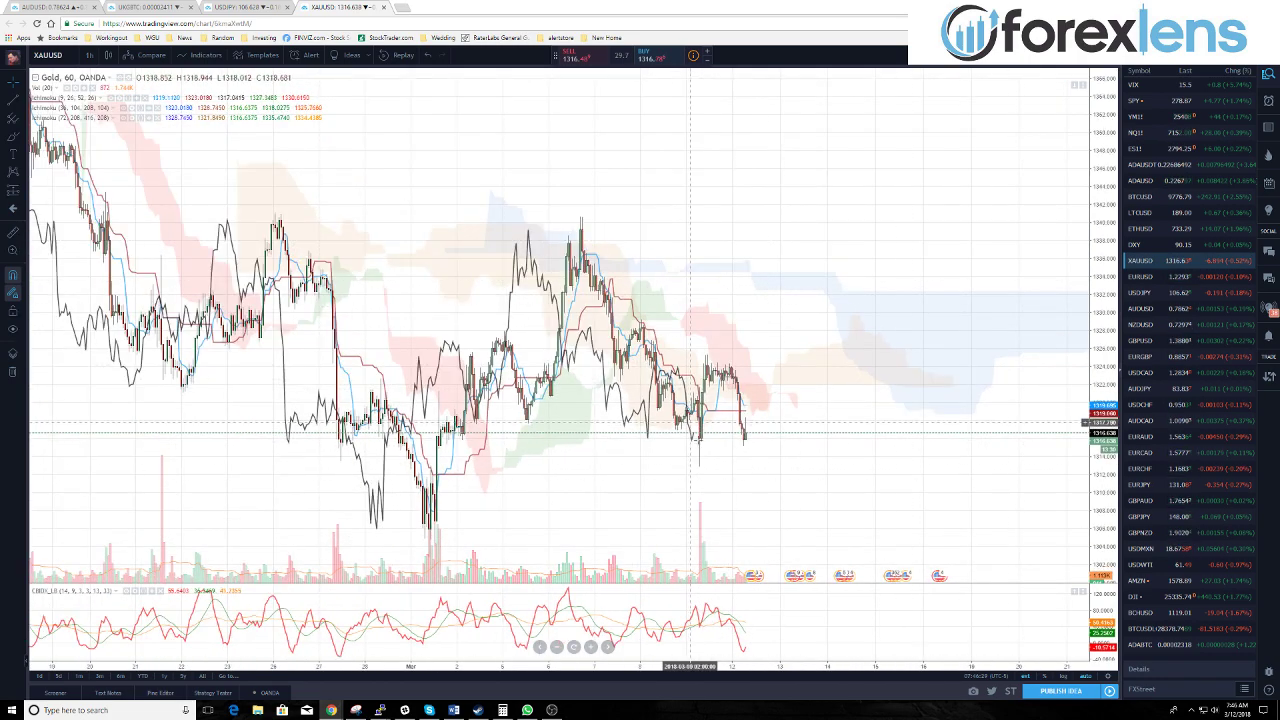
pyautogui.scroll(1, 797, 493)
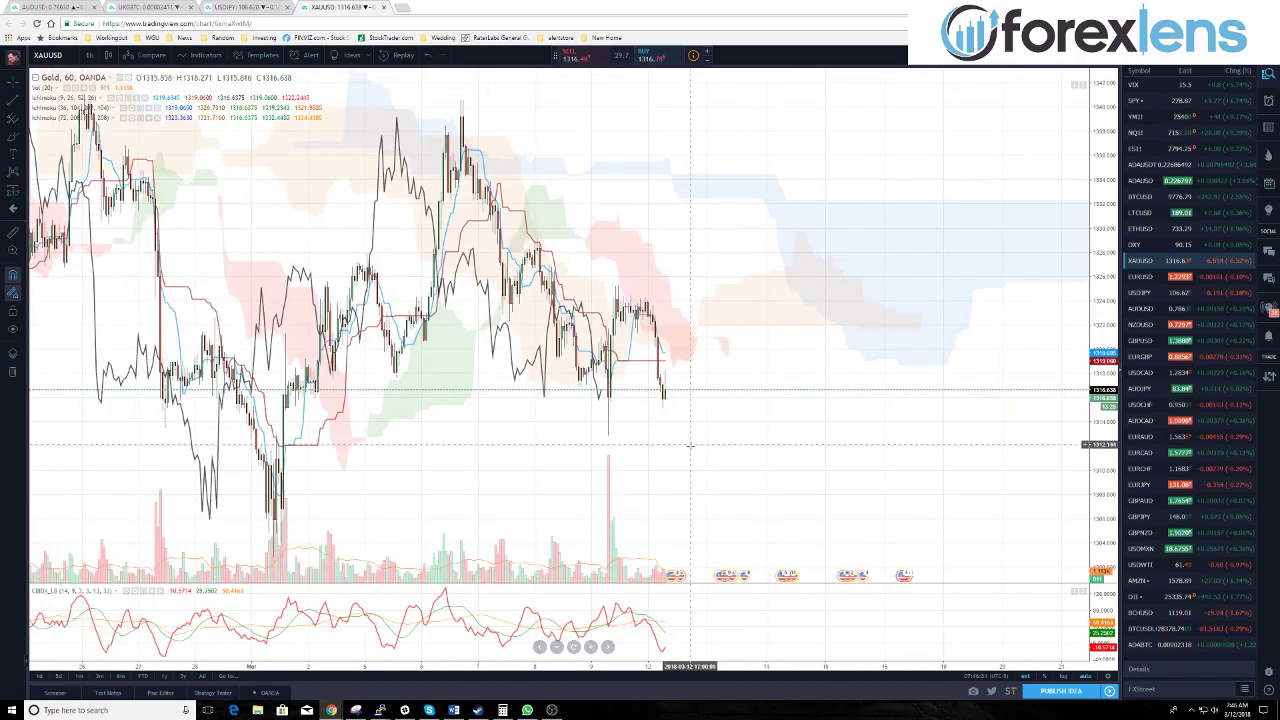
pyautogui.hscroll(1, 430, 427)
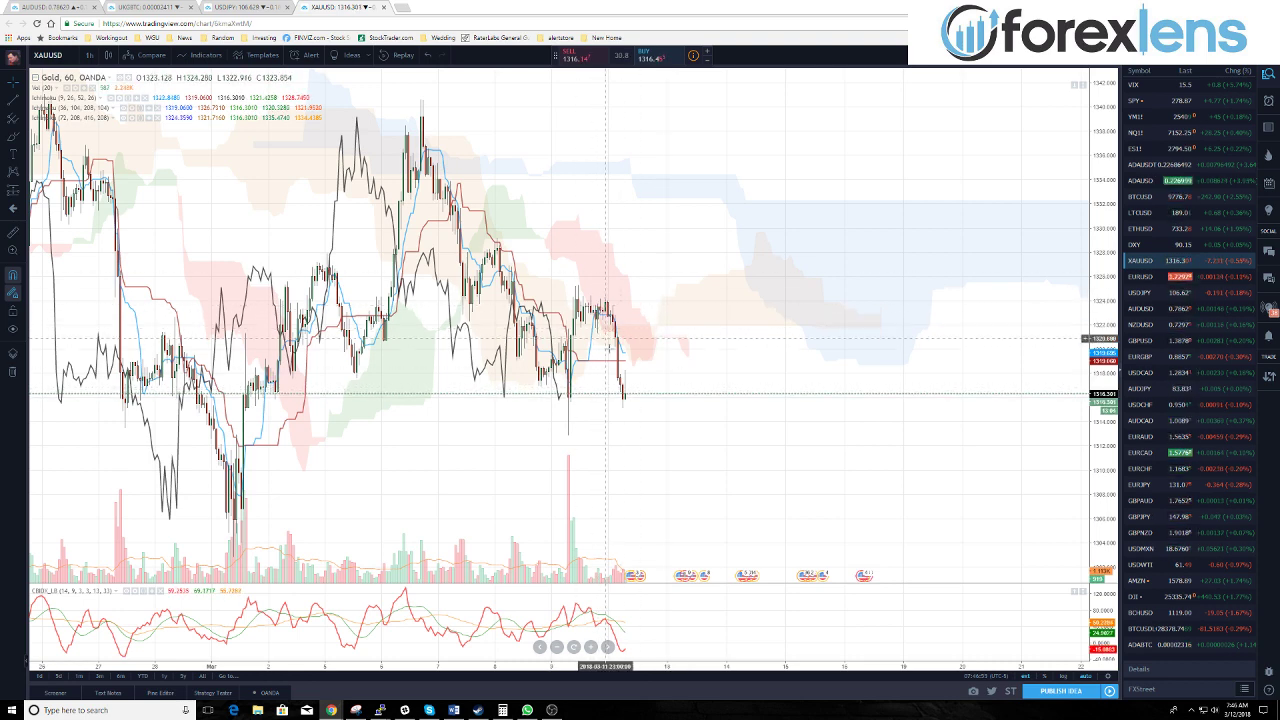
pyautogui.scroll(2, 613, 398)
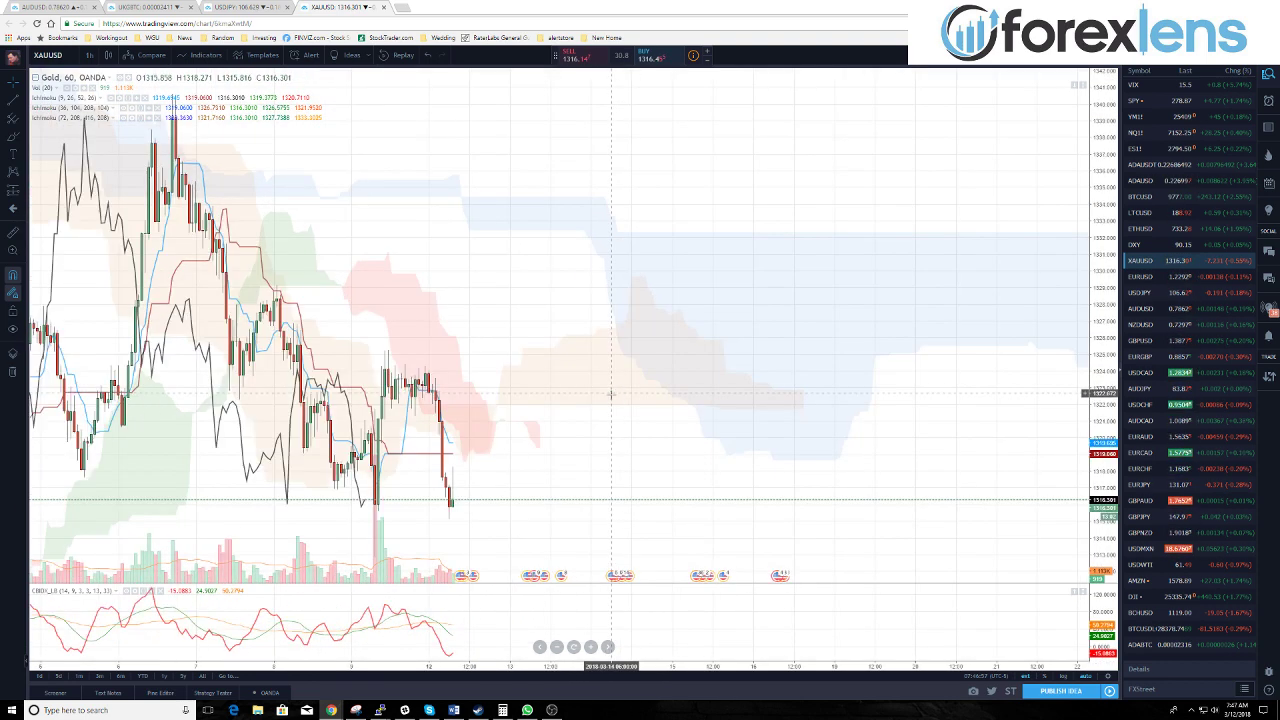
pyautogui.moveTo(543, 486); pyautogui.dragTo(745, 466)
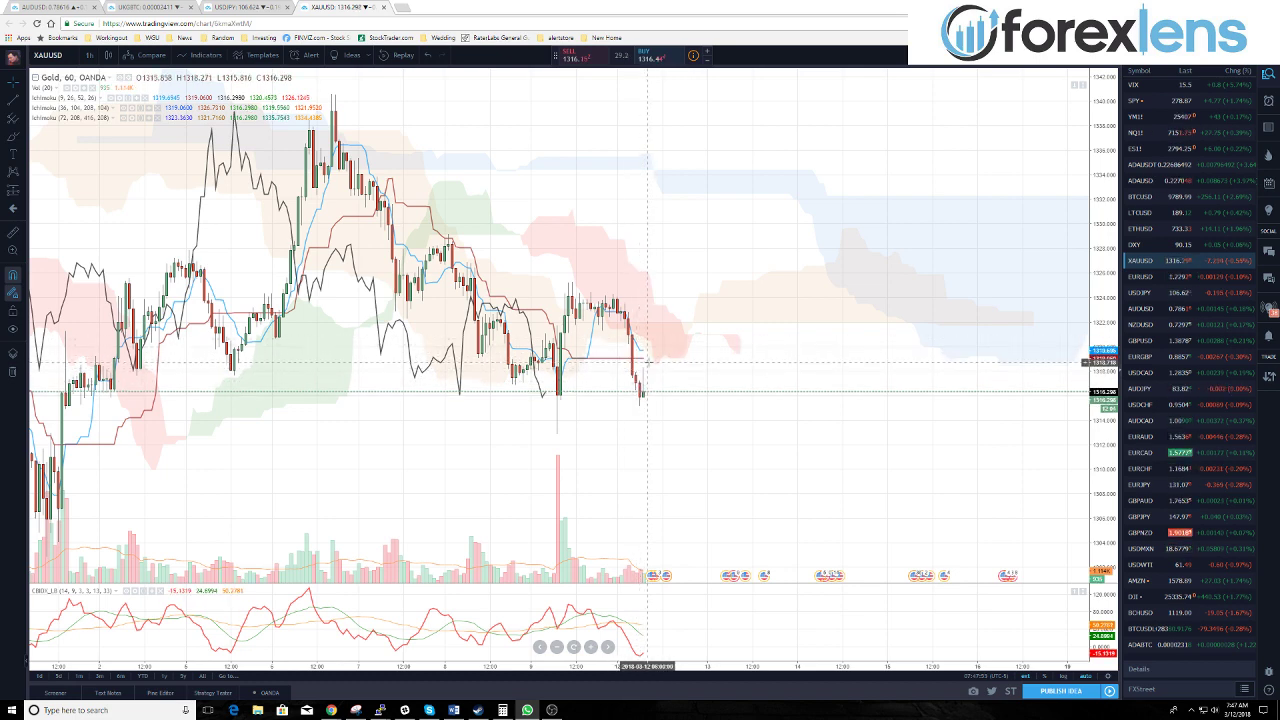
pyautogui.scroll(3, 656, 364)
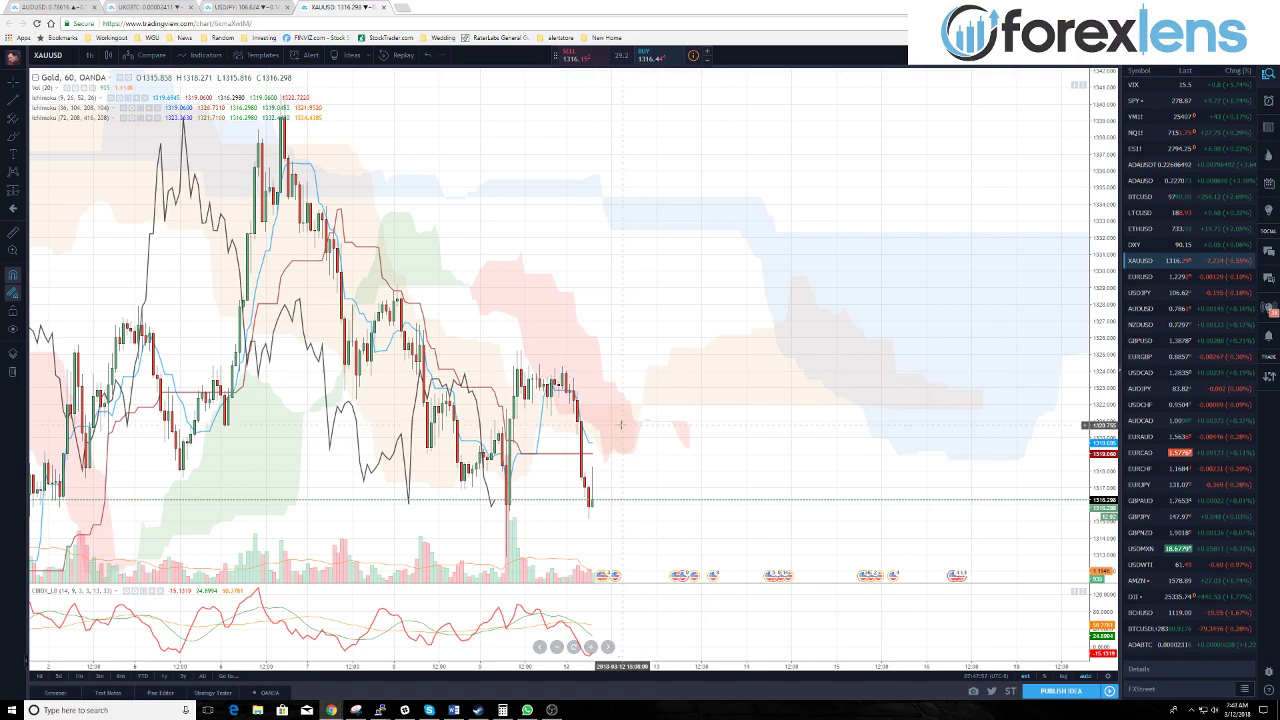
pyautogui.scroll(-4, 622, 413)
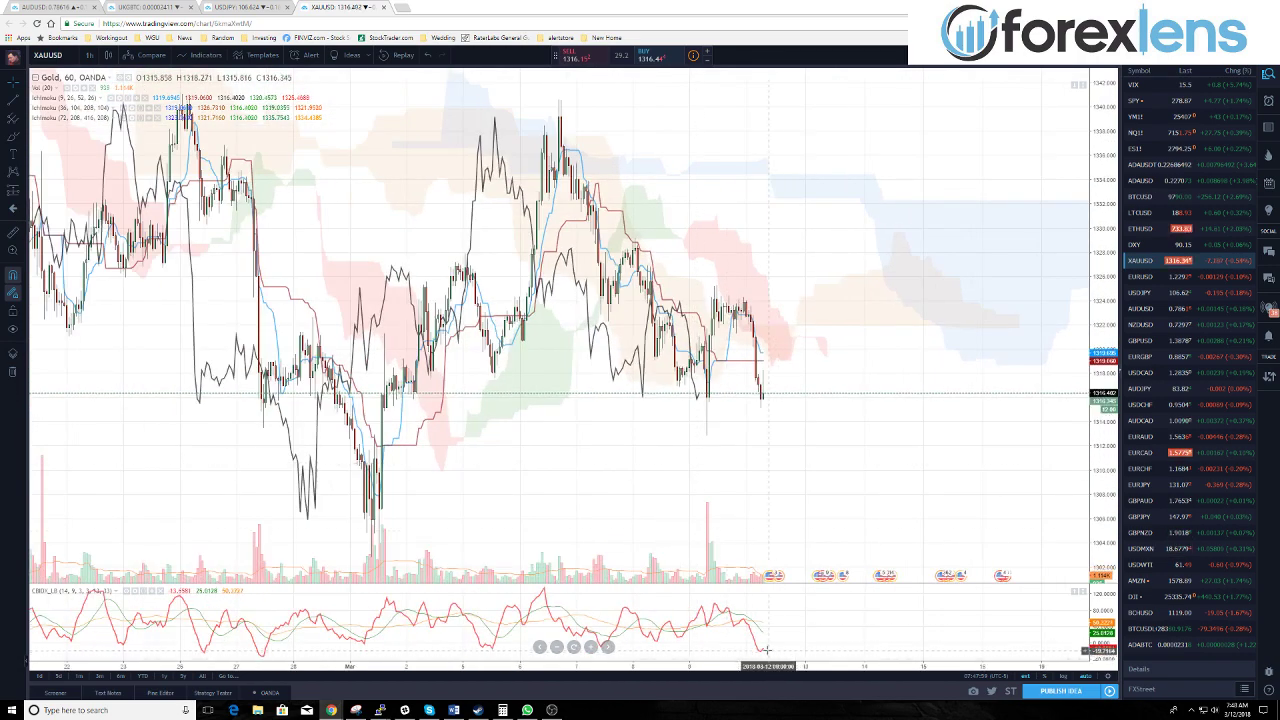
pyautogui.scroll(2, 758, 652)
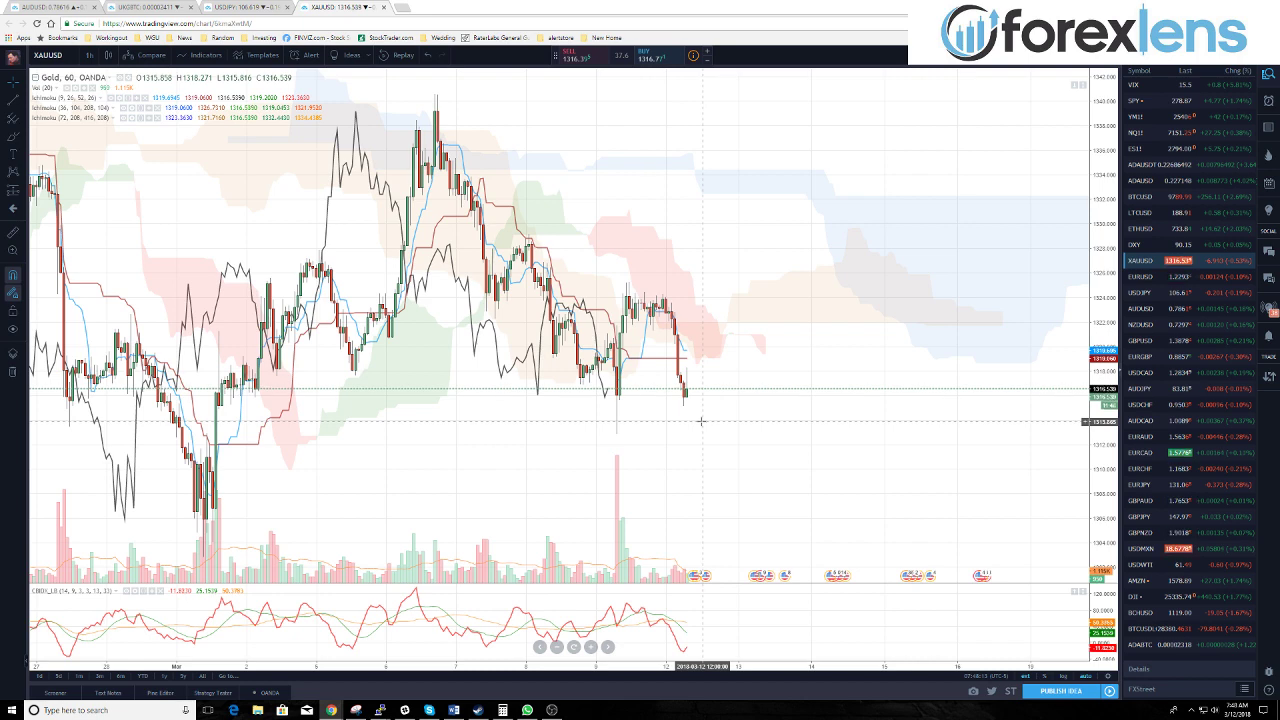
# Bring up NZDUSD and inspect where its latest candles sit among the three clouds, including the wider history since mid-February.
pyautogui.click(1180, 328)
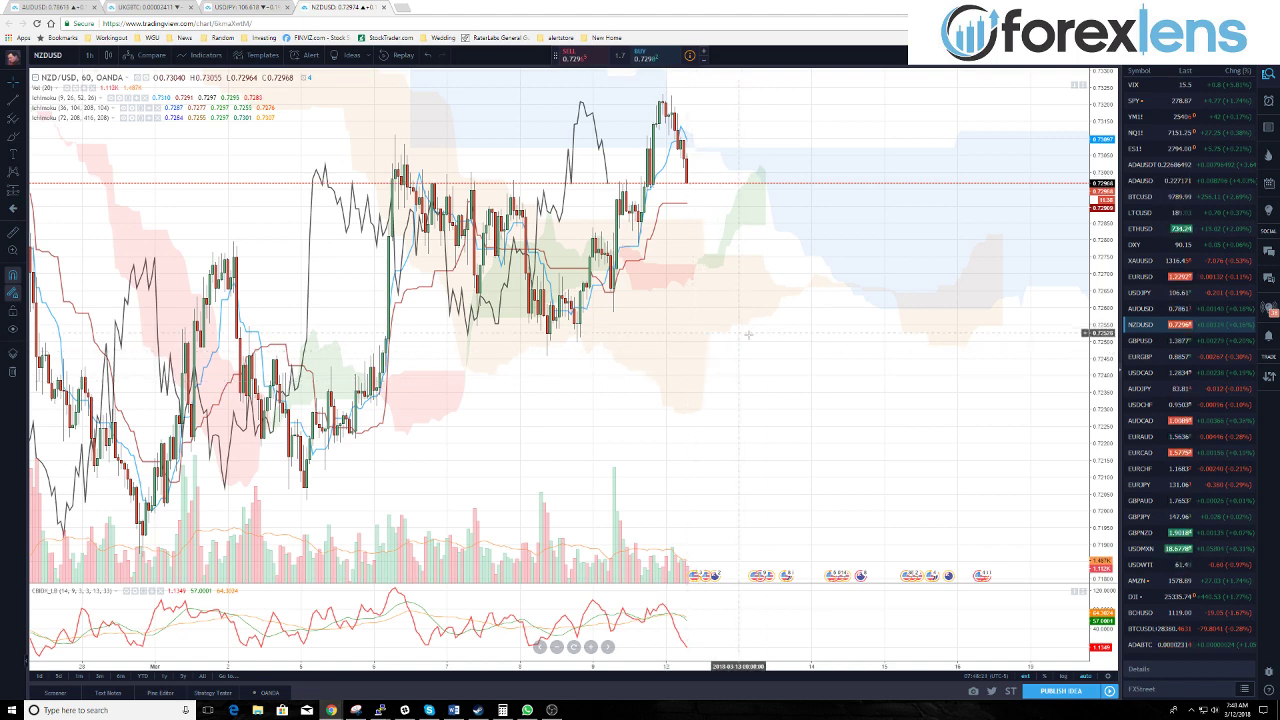
pyautogui.moveTo(820, 386); pyautogui.dragTo(734, 385)
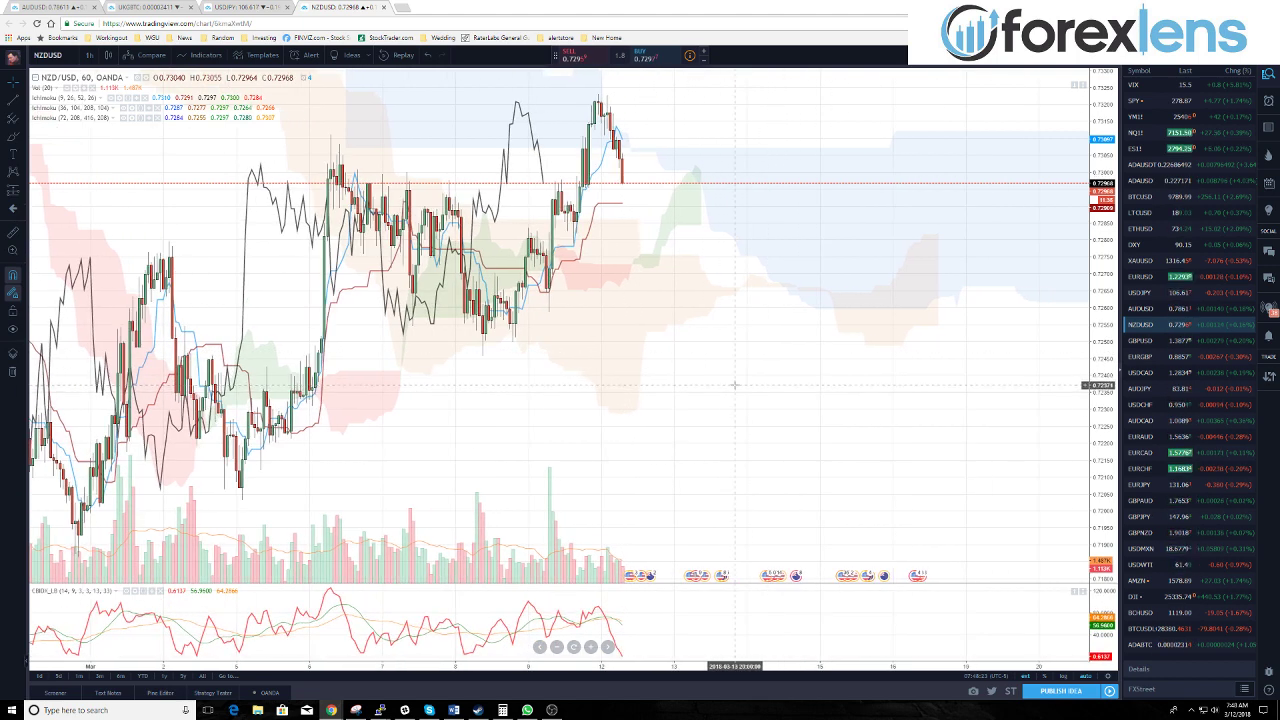
pyautogui.scroll(-2, 730, 420)
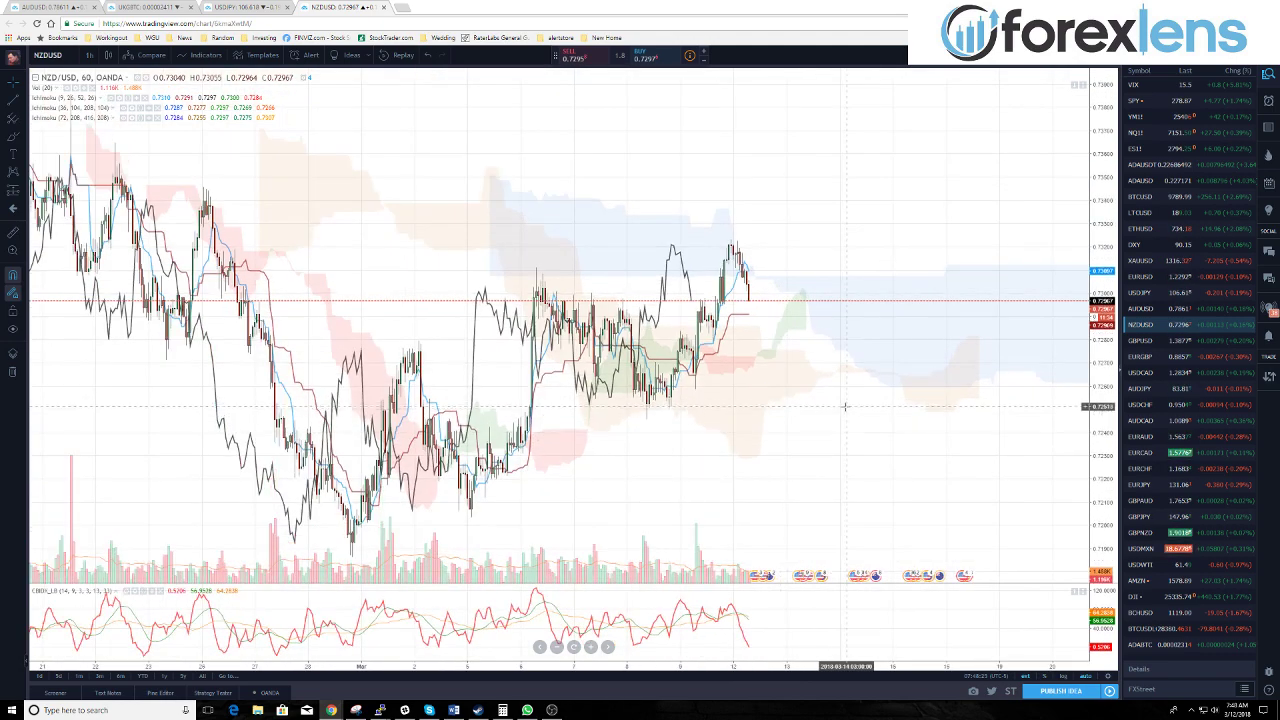
pyautogui.moveTo(825, 453); pyautogui.dragTo(663, 479)
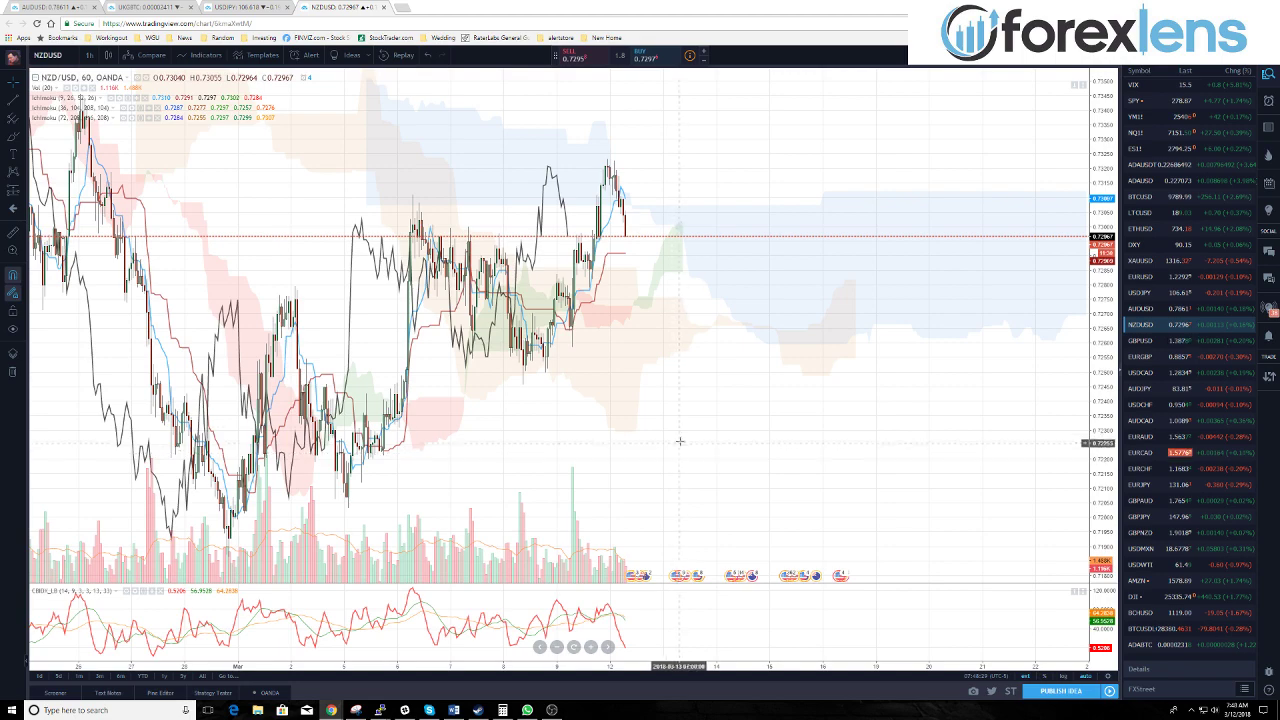
pyautogui.moveTo(728, 420); pyautogui.dragTo(858, 495)
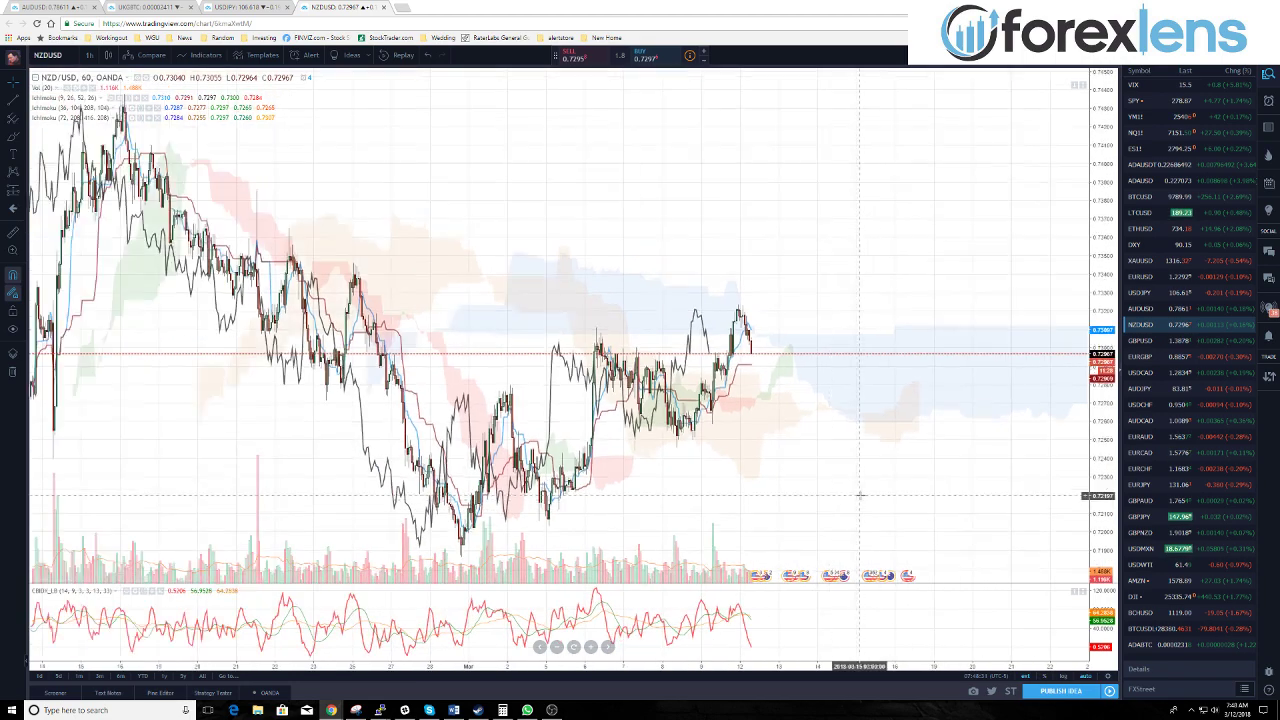
pyautogui.moveTo(840, 400); pyautogui.dragTo(714, 425)
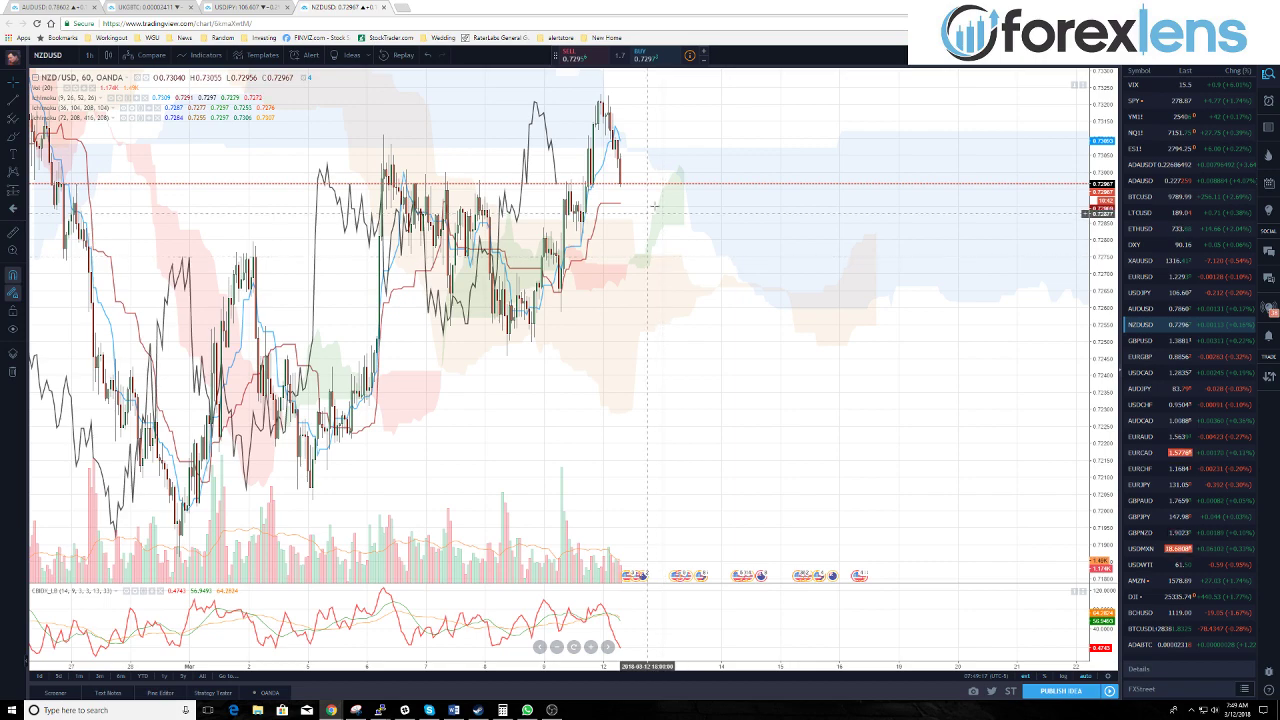
# Review GBPUSD and EURGBP in turn, checking the latest candles and lagging lines against the Ichimoku clouds.
pyautogui.click(1141, 341)
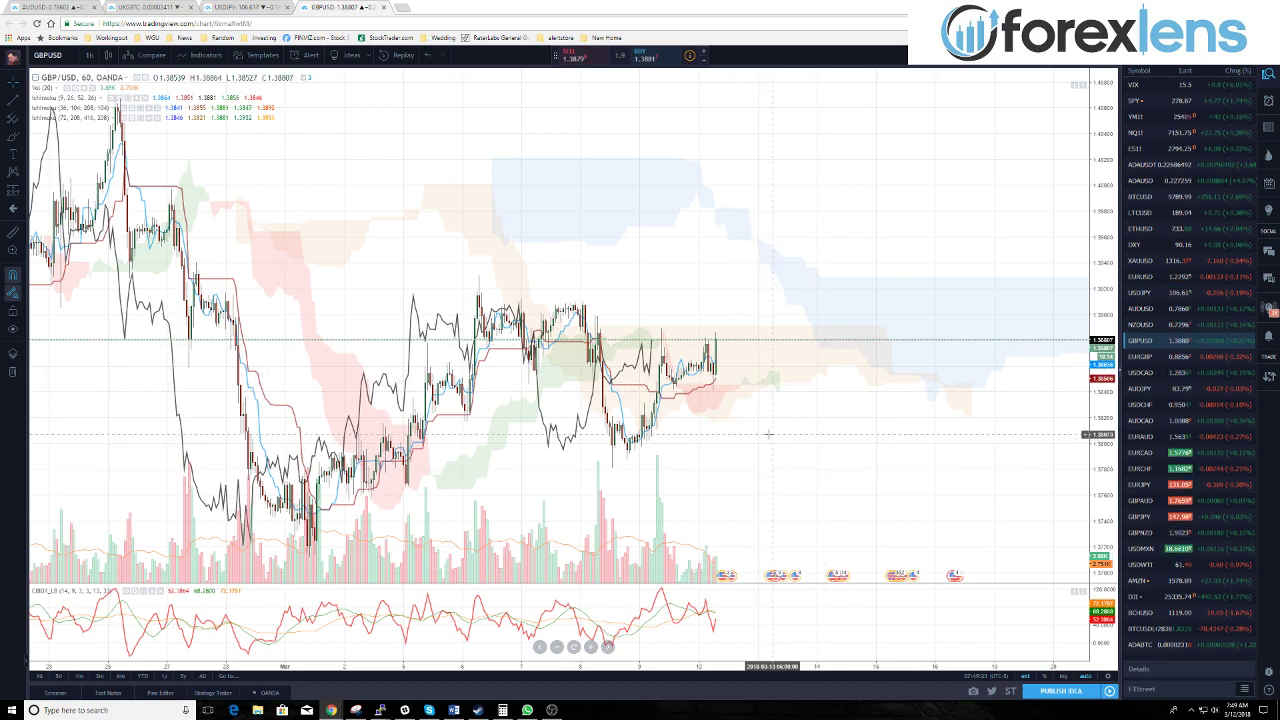
pyautogui.scroll(3, 620, 340)
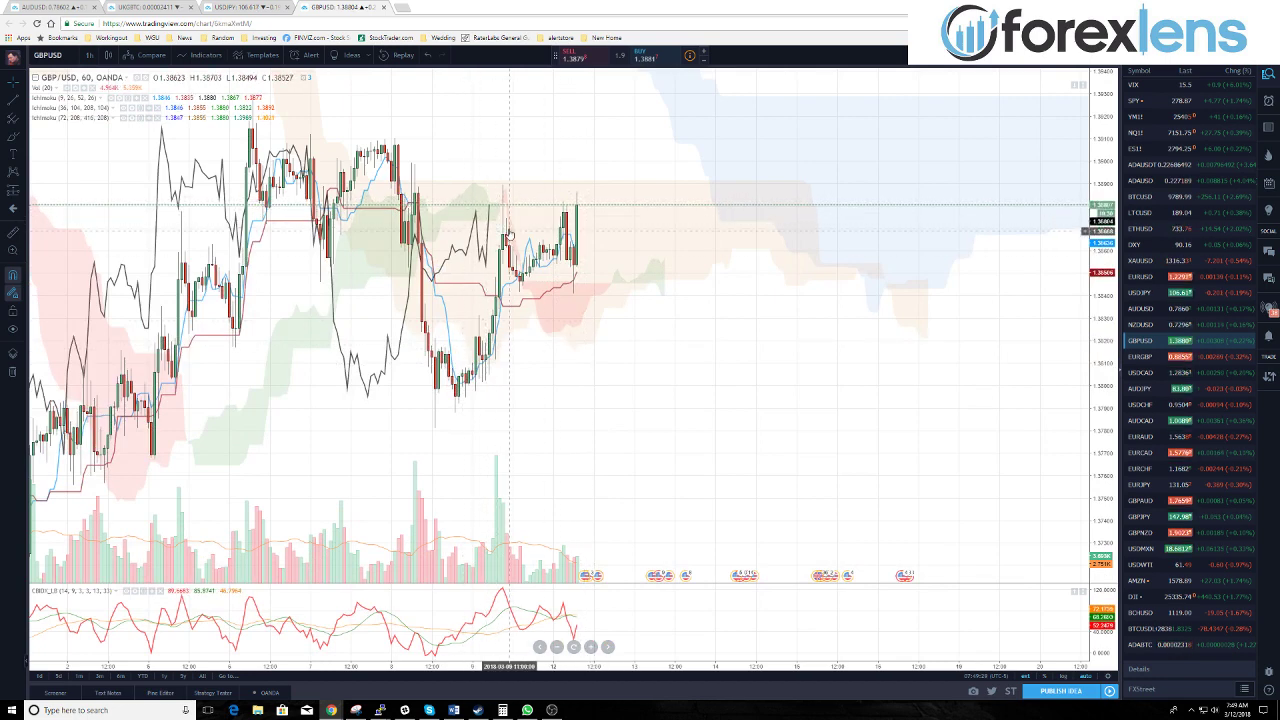
pyautogui.click(1155, 357)
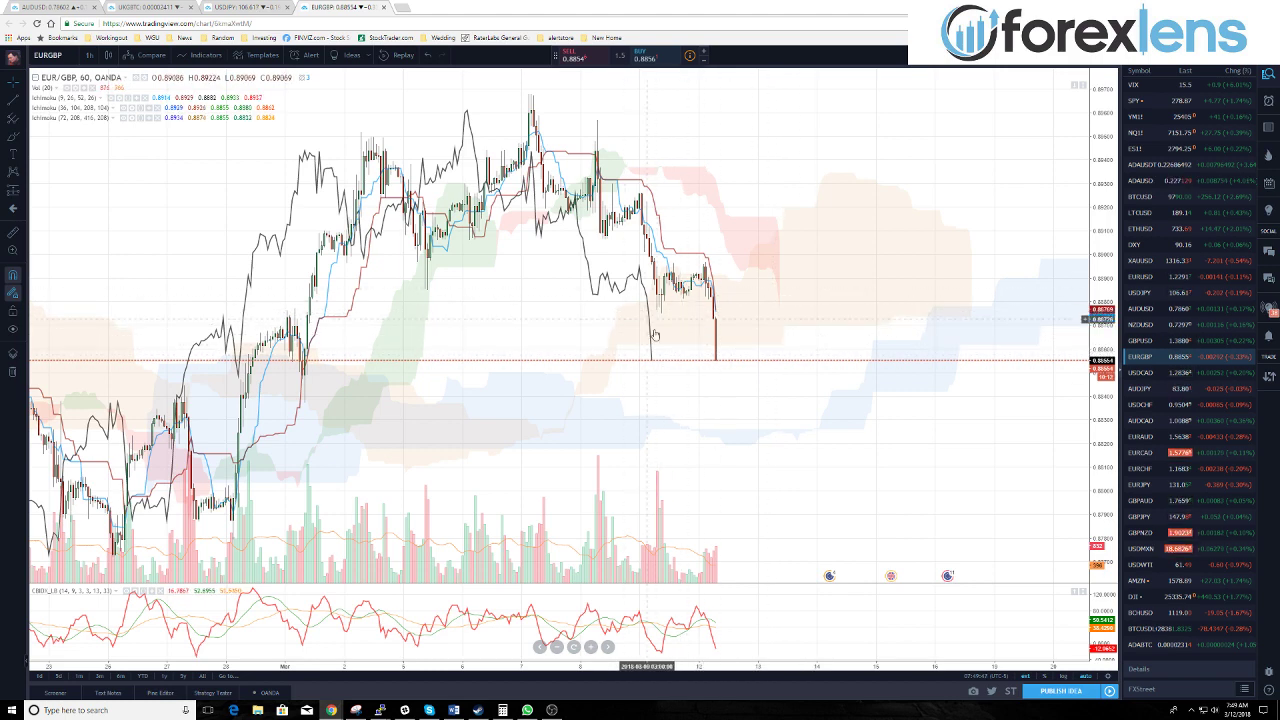
pyautogui.moveTo(823, 446); pyautogui.dragTo(705, 457)
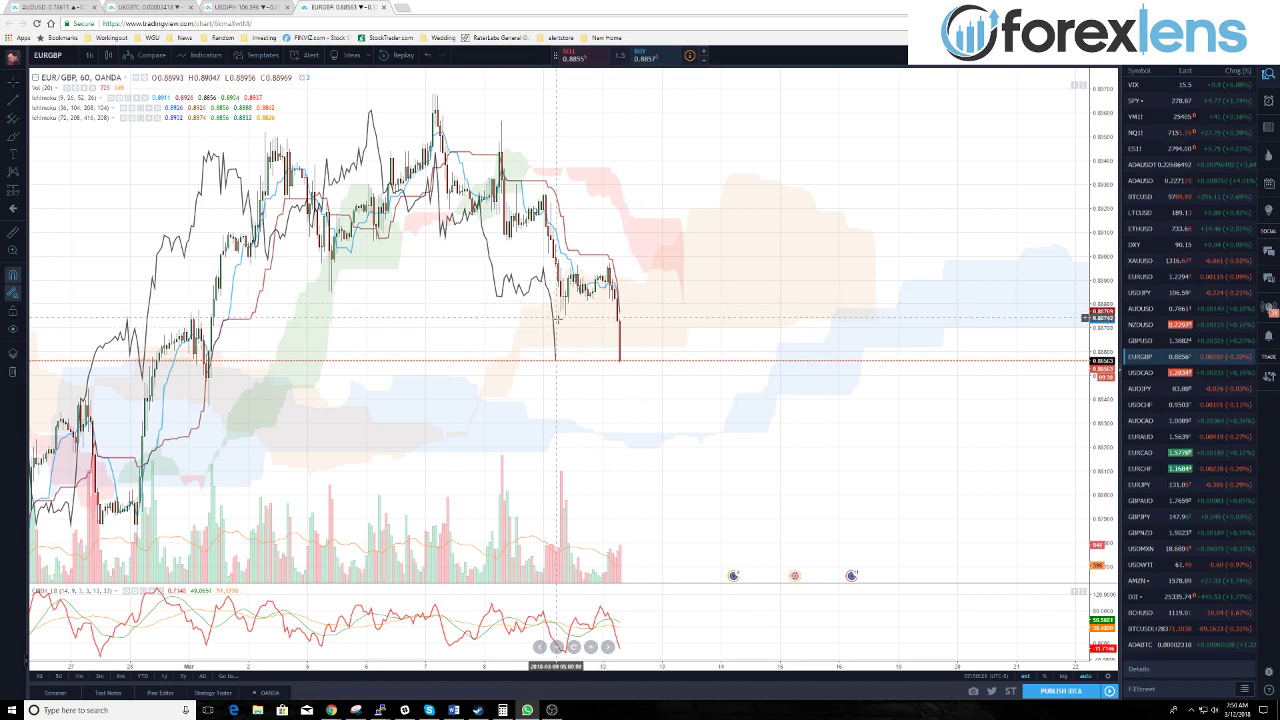
pyautogui.scroll(-3, 580, 426)
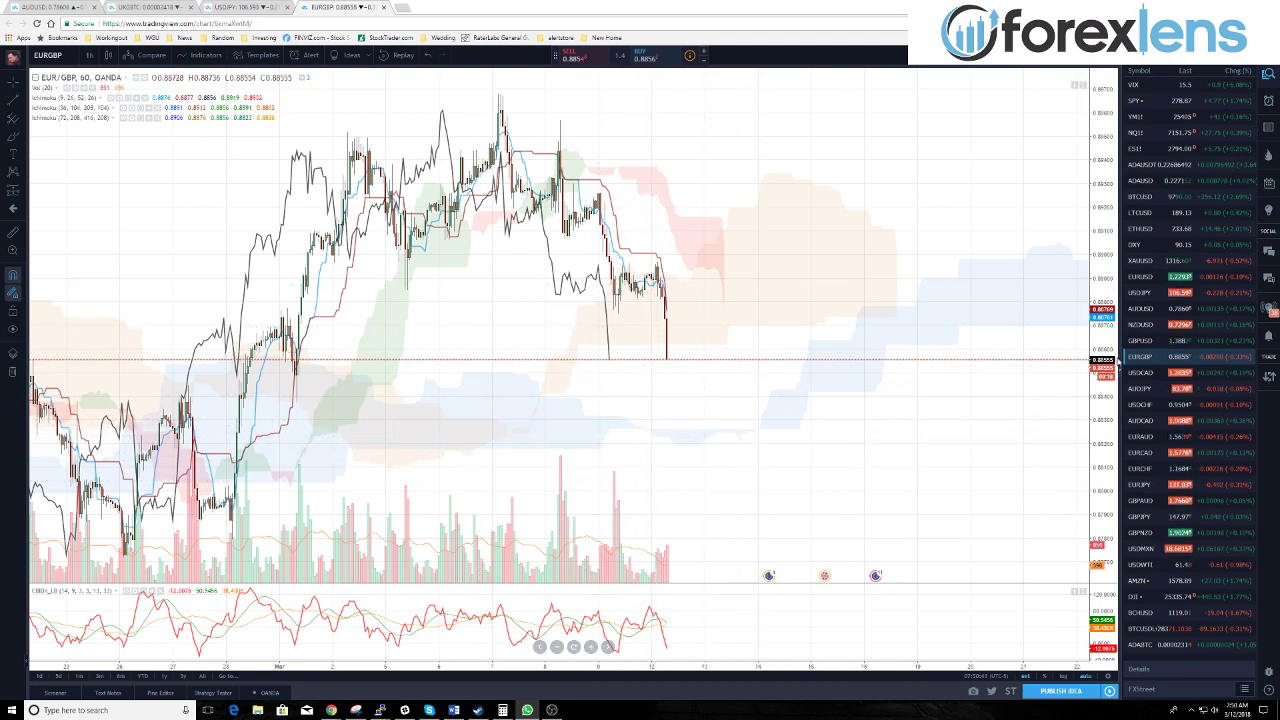
# Load USDCAD and compare its recent pullback with the three clouds, also viewing the longer trend back to before February.
pyautogui.click(1138, 373)
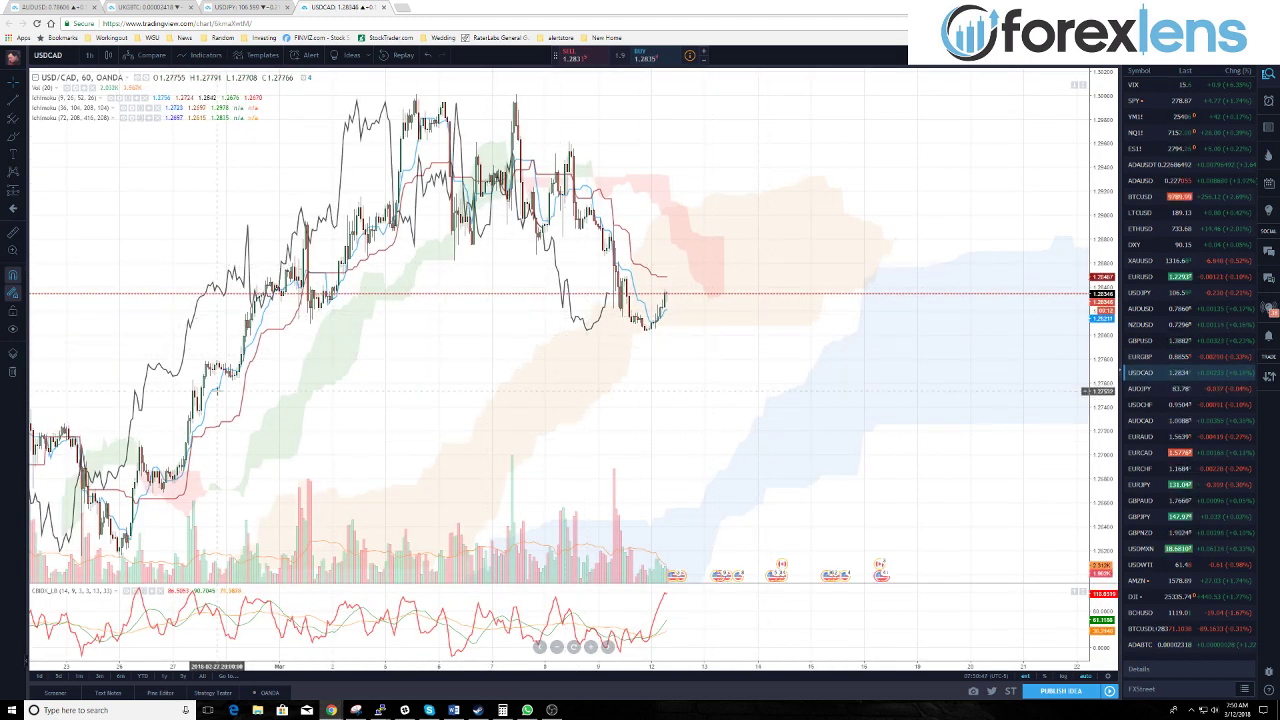
pyautogui.scroll(-1, 153, 470)
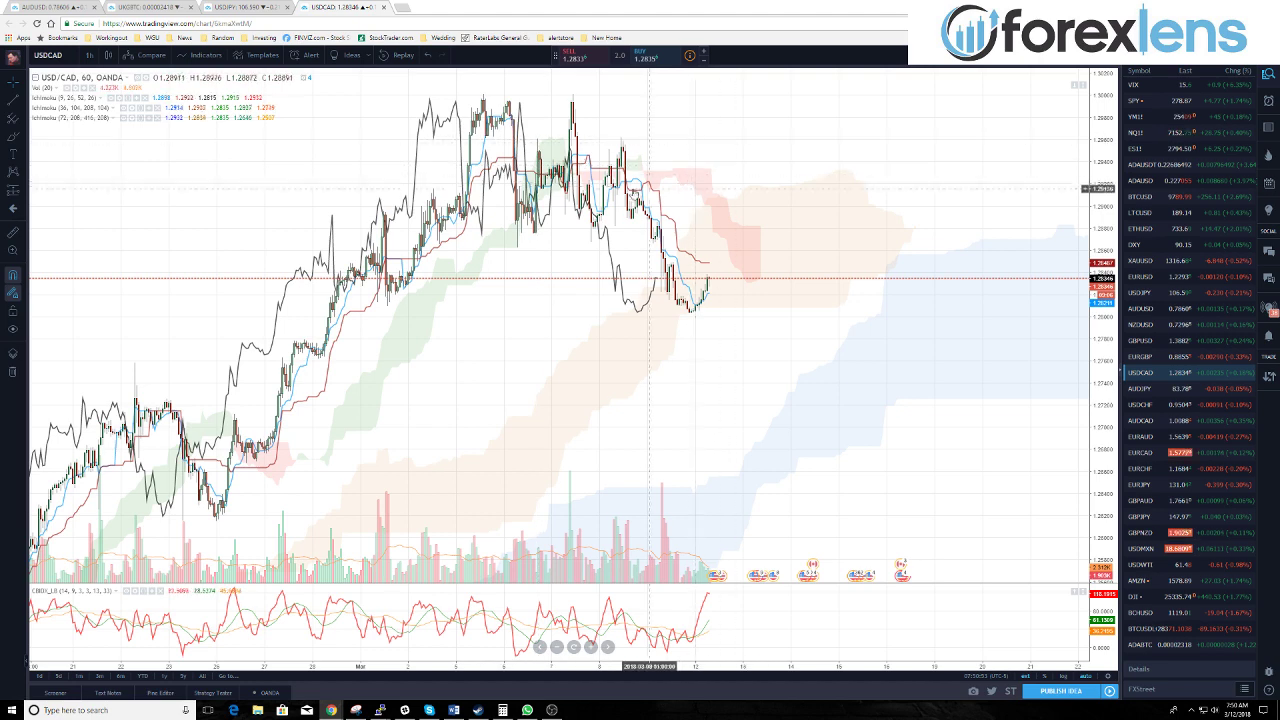
pyautogui.scroll(2, 640, 320)
pyautogui.scroll(-2, 600, 340)
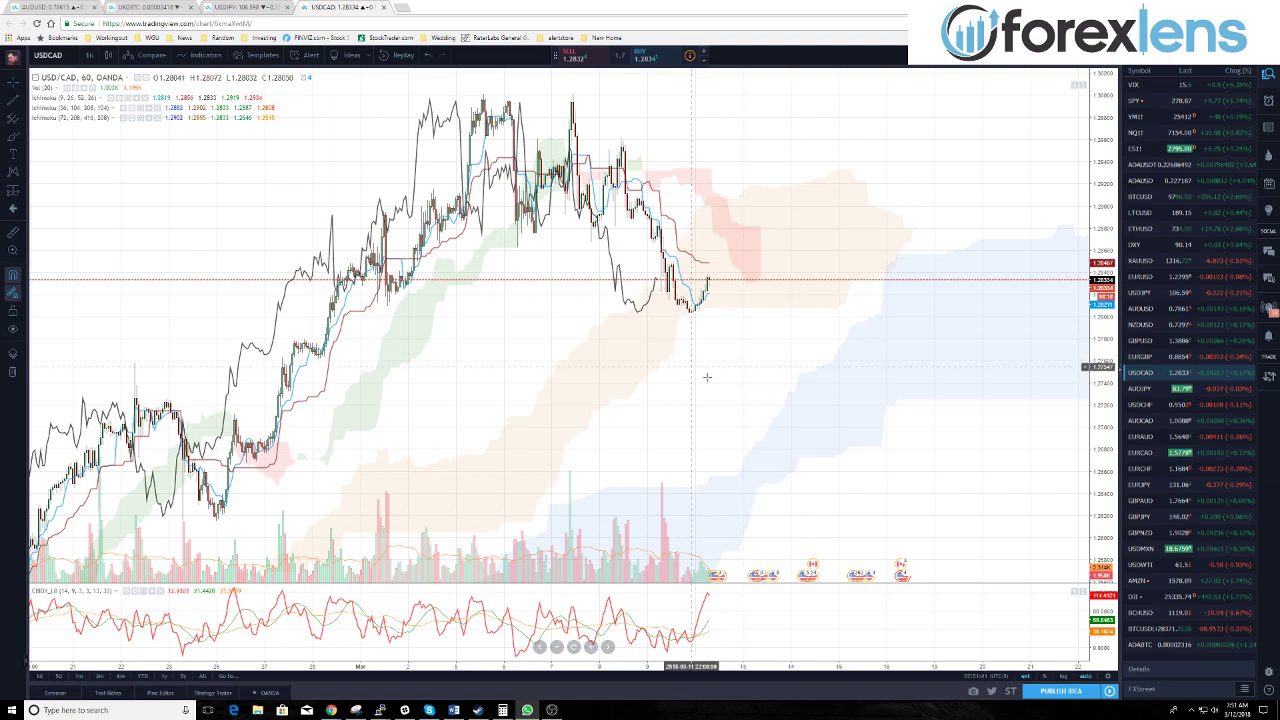
pyautogui.moveTo(723, 385); pyautogui.dragTo(628, 360)
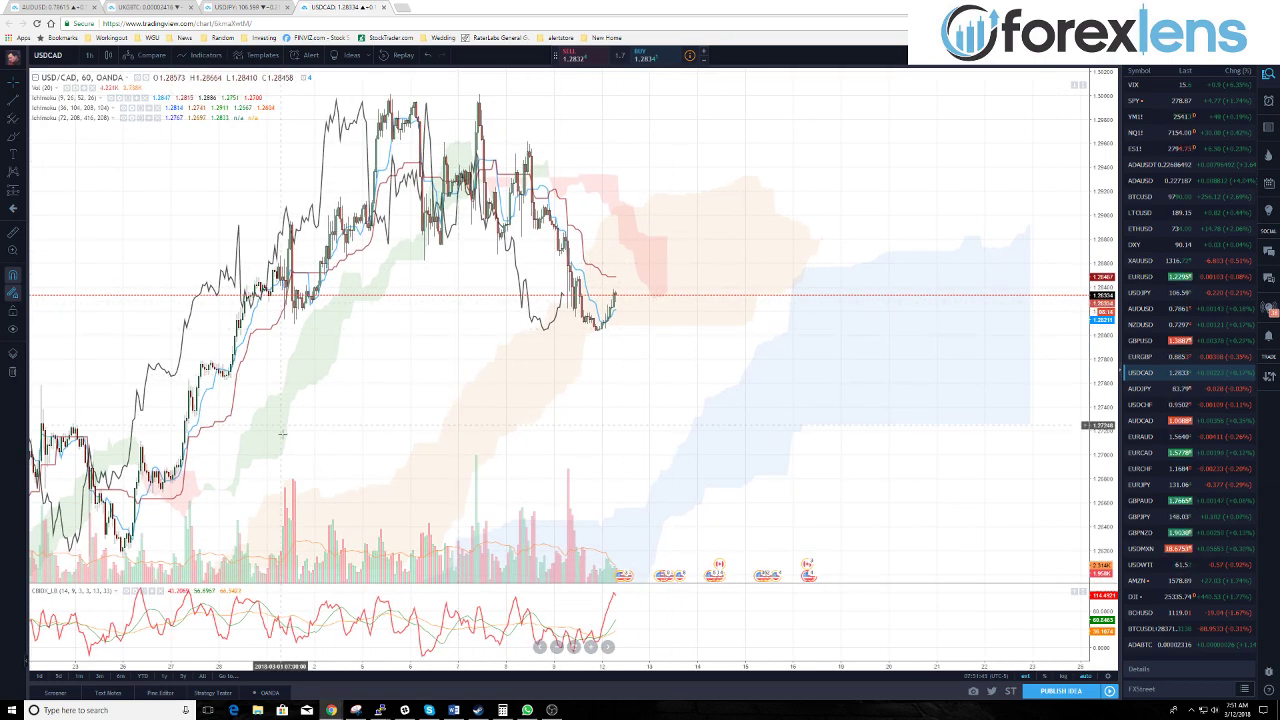
pyautogui.scroll(-5, 381, 425)
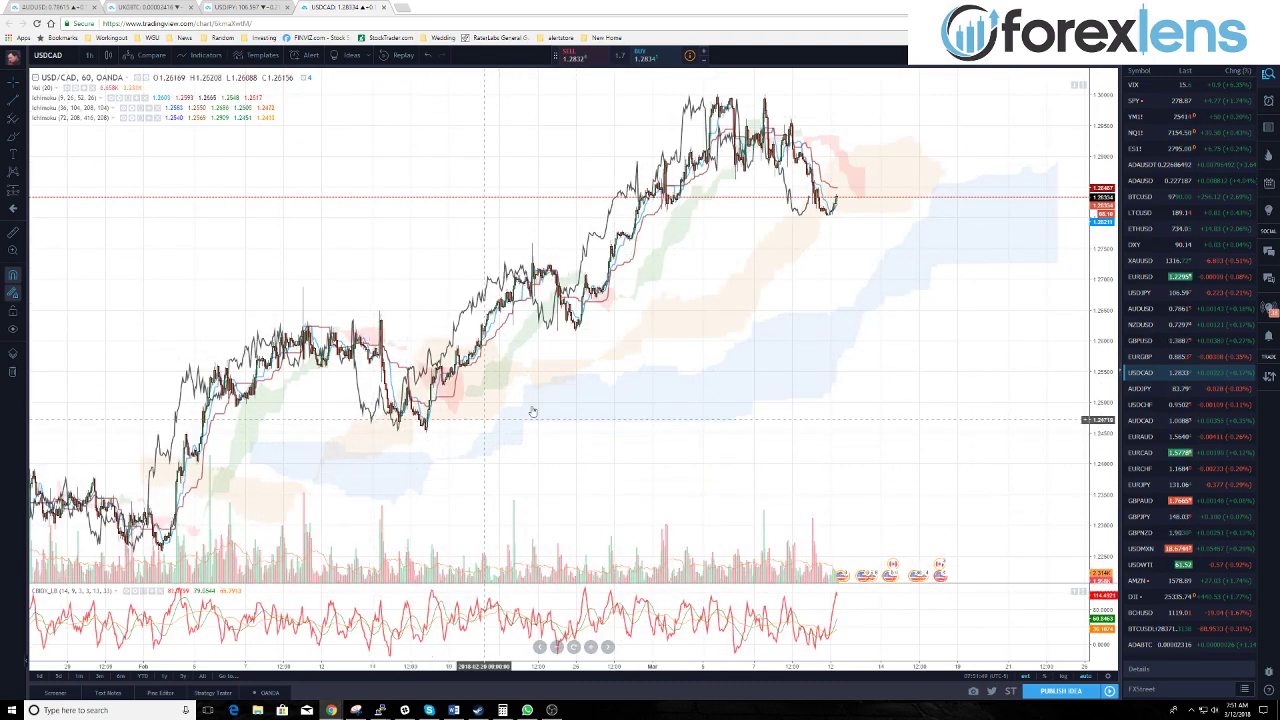
pyautogui.scroll(5, 714, 336)
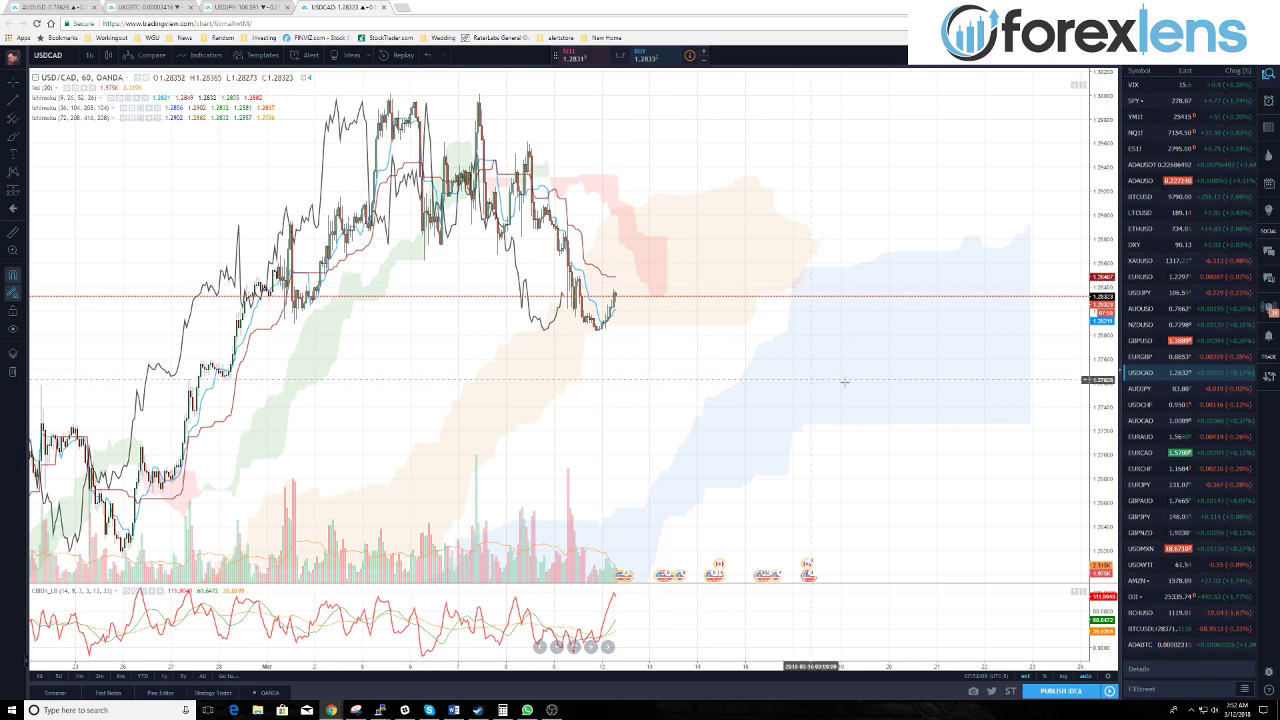
# Display AUDJPY and study its March rally relative to the three Ichimoku clouds, the lagging line and the composite index.
pyautogui.click(1161, 391)
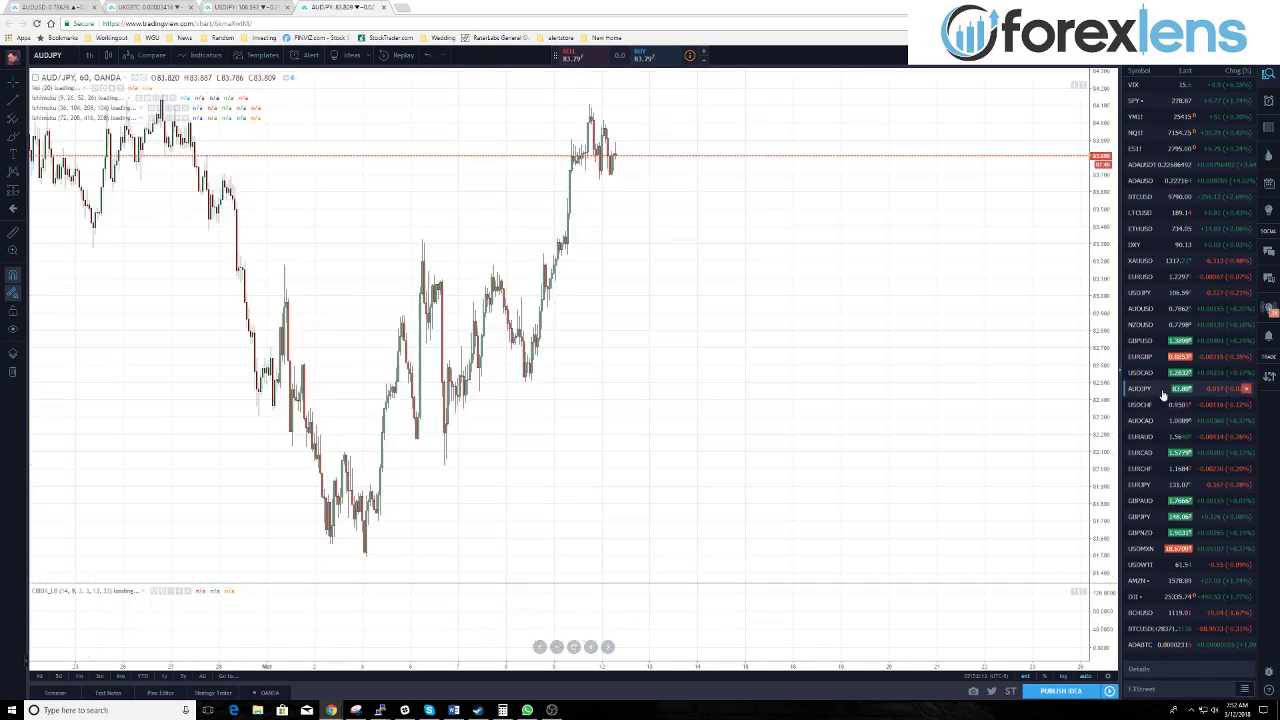
pyautogui.scroll(-3, 645, 373)
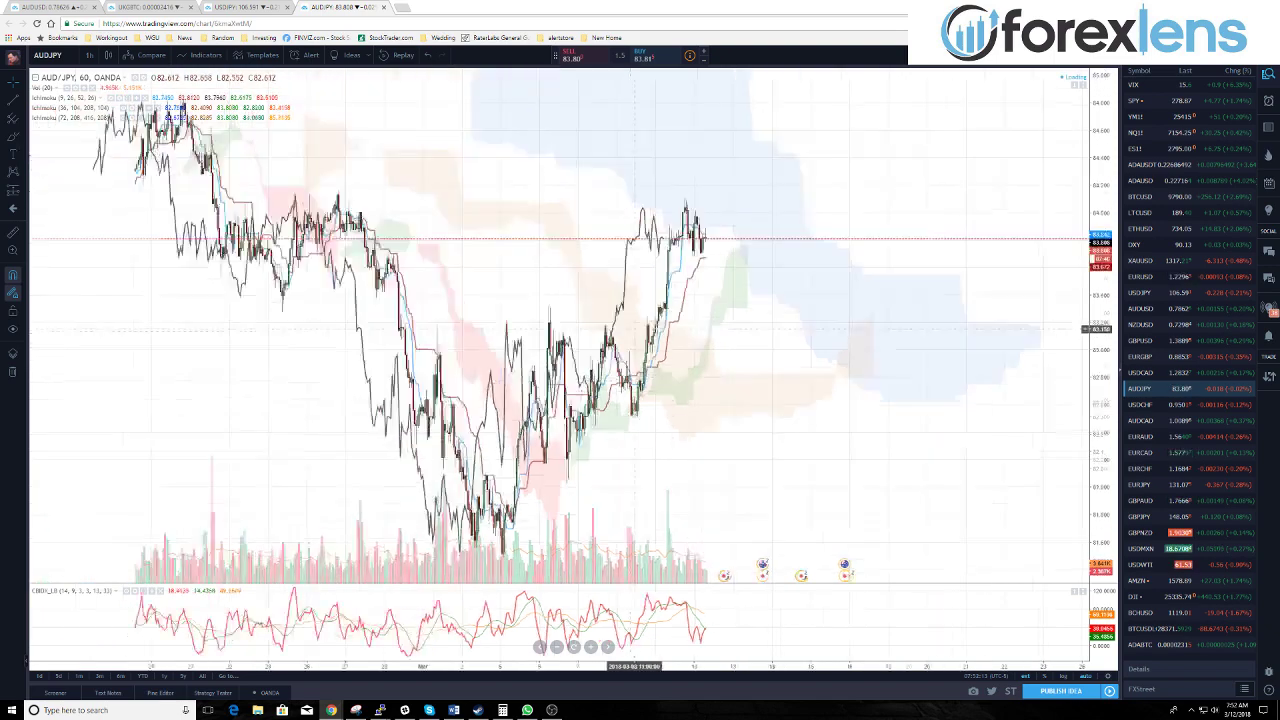
pyautogui.scroll(2, 762, 396)
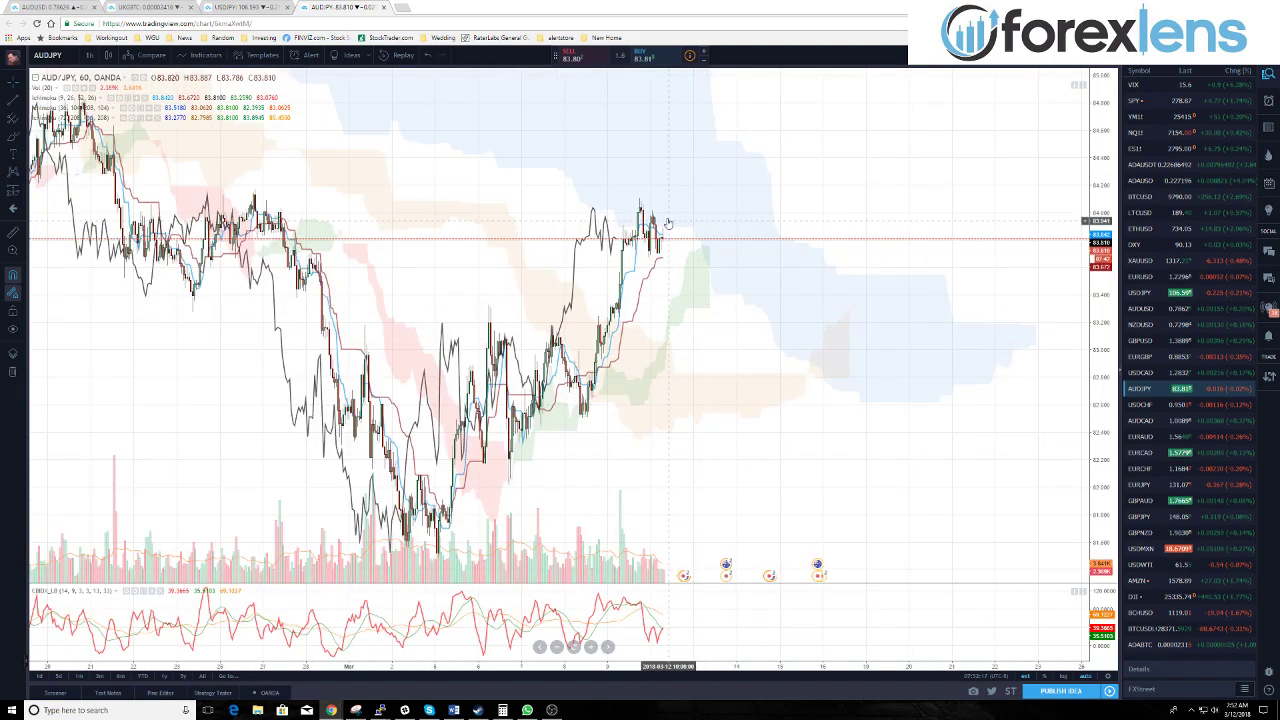
pyautogui.scroll(2, 557, 231)
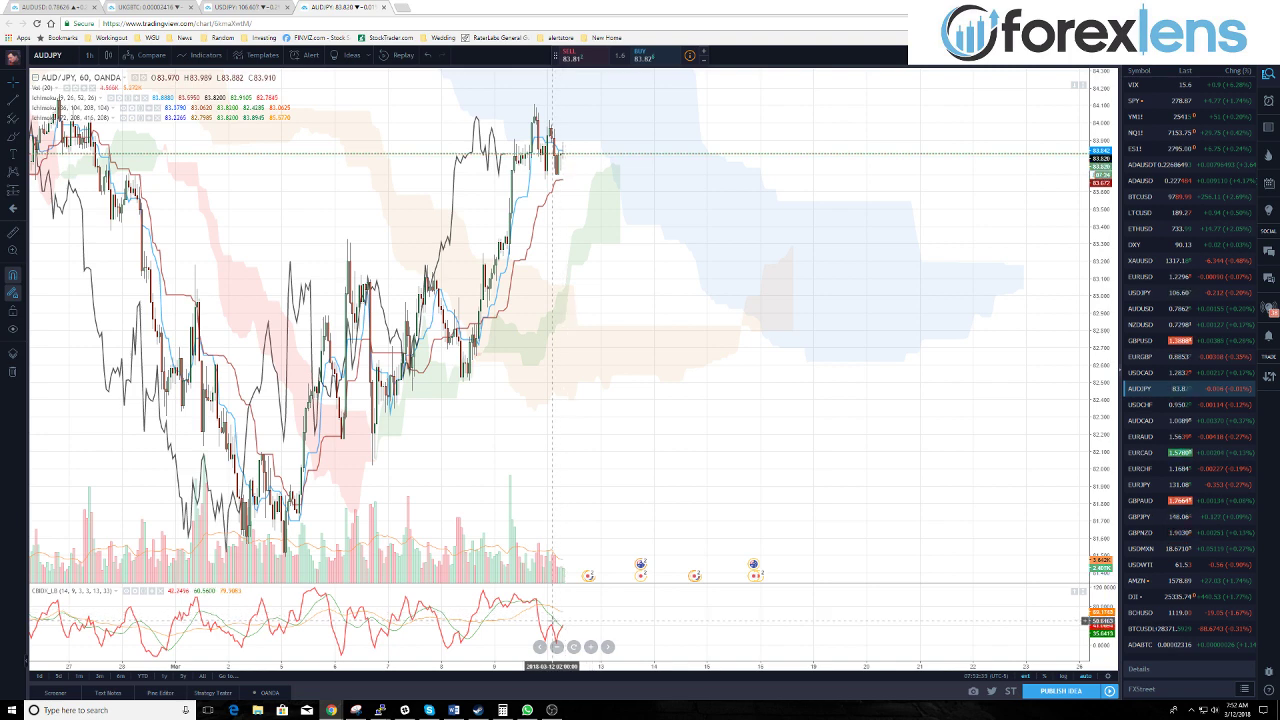
pyautogui.scroll(-3, 527, 330)
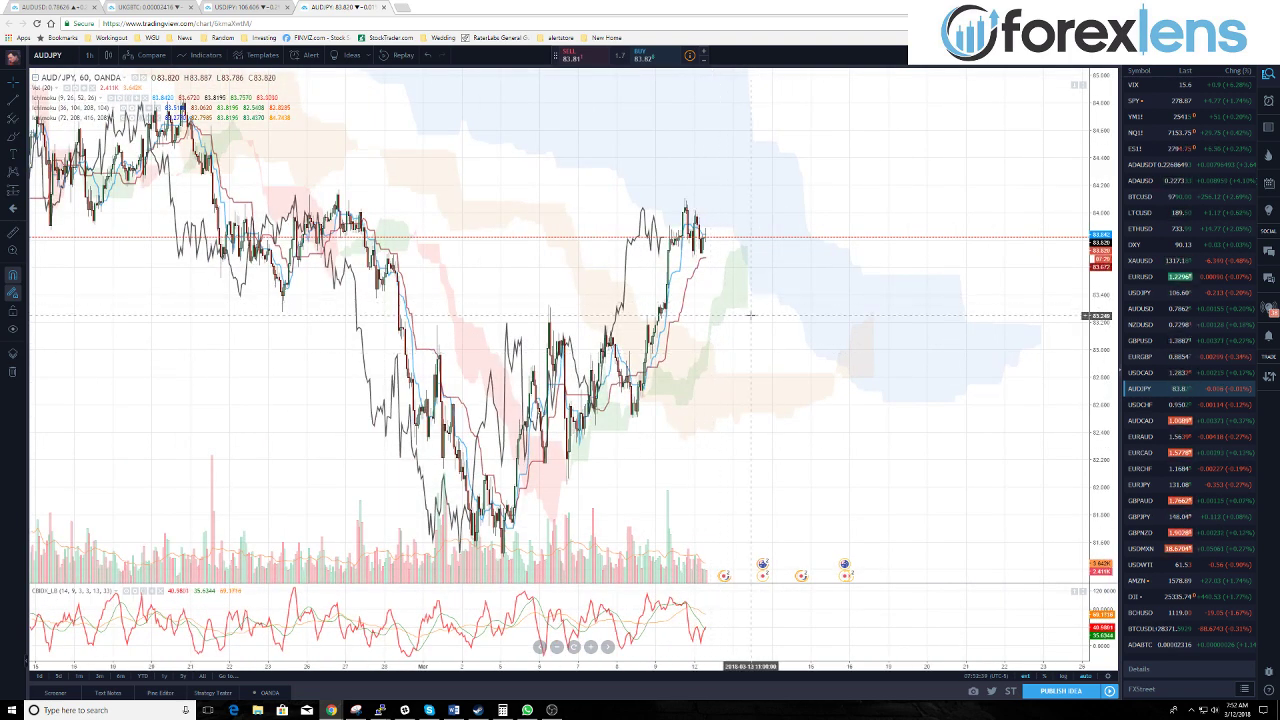
pyautogui.scroll(3, 687, 334)
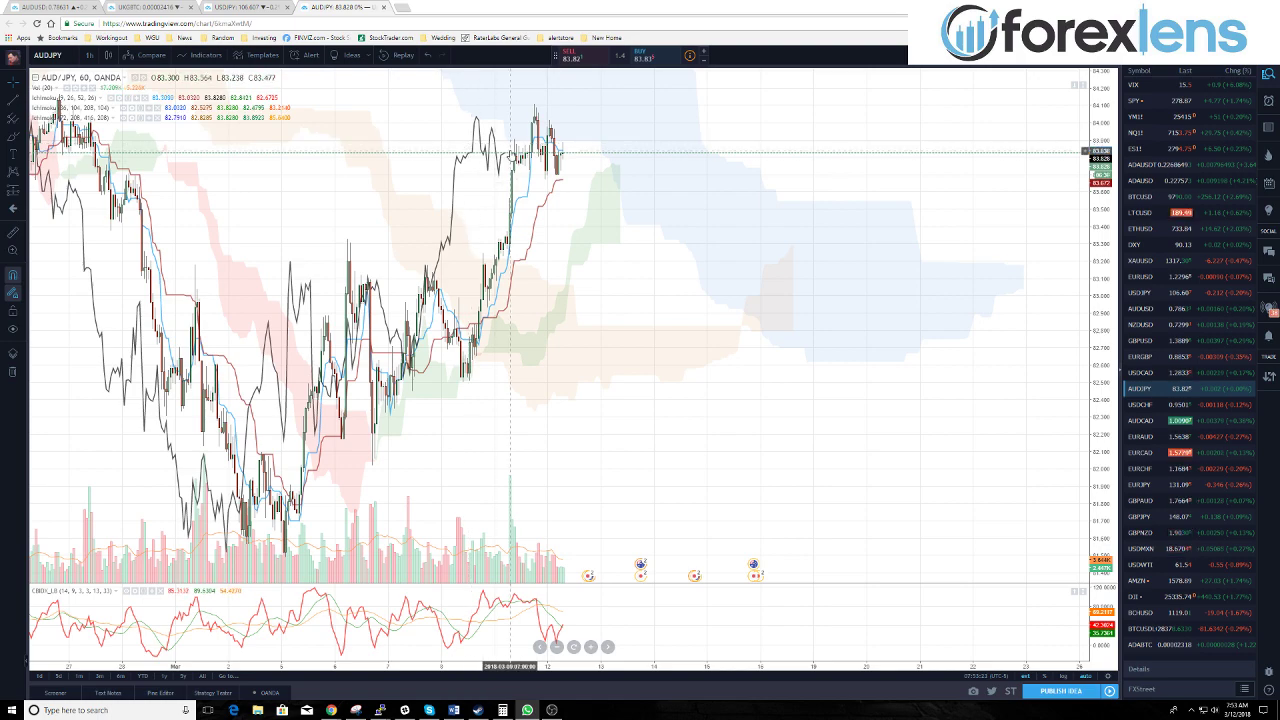
# Load USDCHF and inspect its March advance and latest candles relative to the three Ichimoku clouds and the conversion and base lines.
pyautogui.scroll(4, 514, 155)
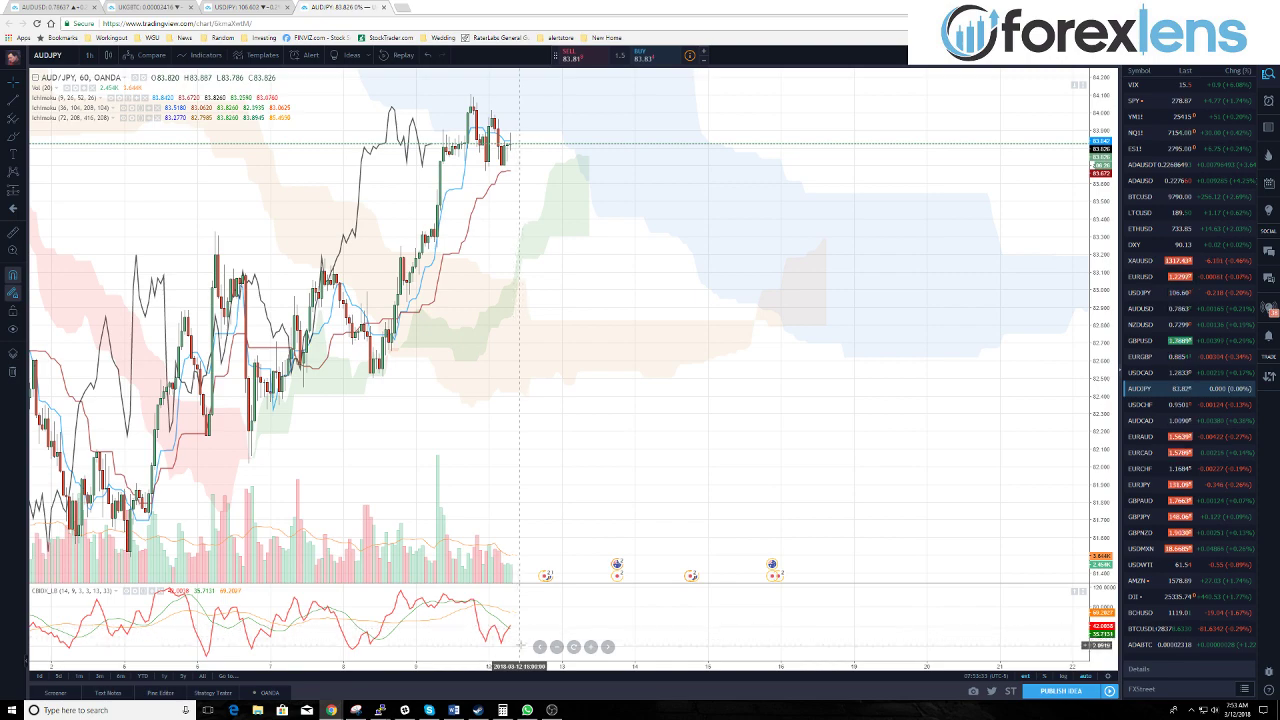
pyautogui.click(1147, 408)
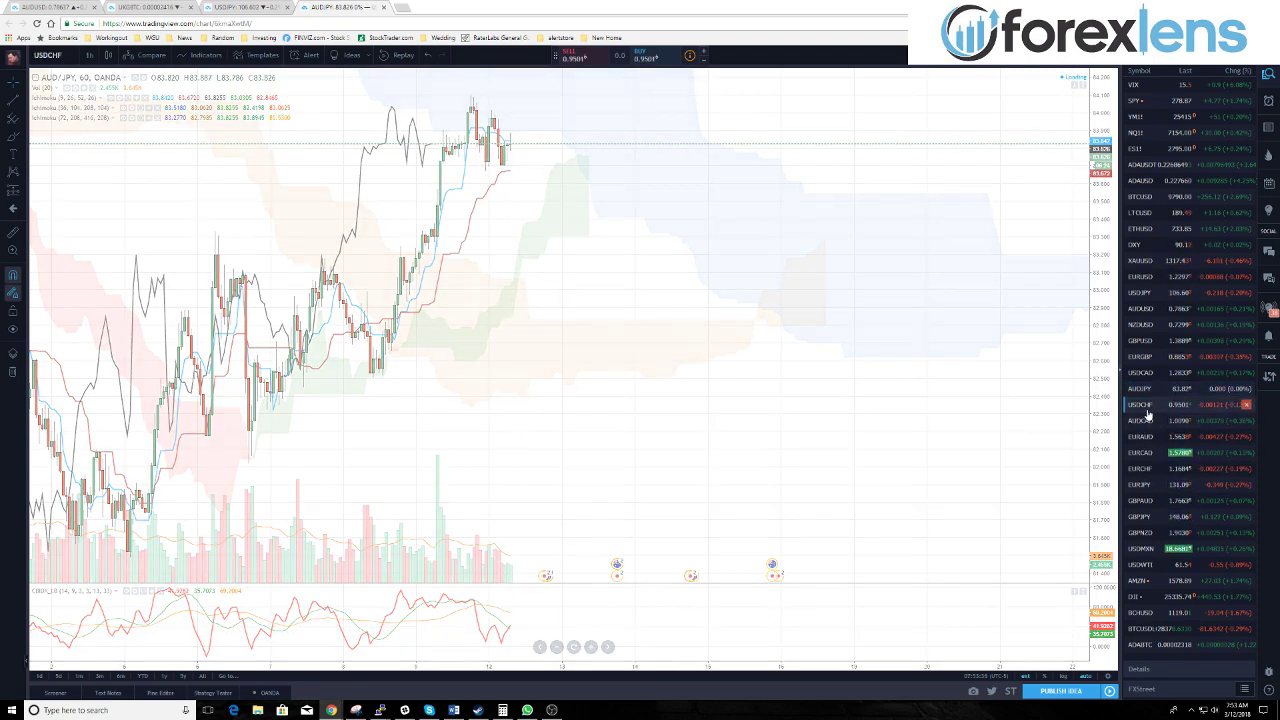
pyautogui.moveTo(663, 286); pyautogui.dragTo(938, 345)
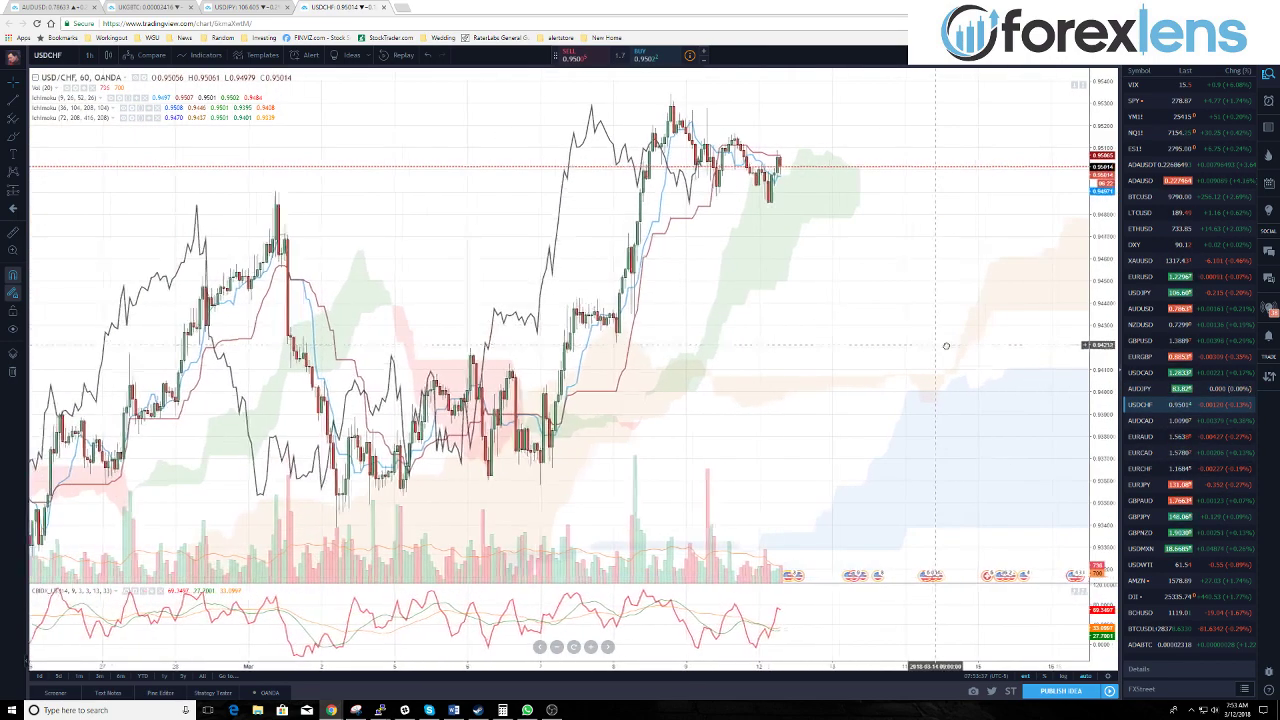
pyautogui.scroll(-2, 945, 330)
pyautogui.scroll(2, 934, 283)
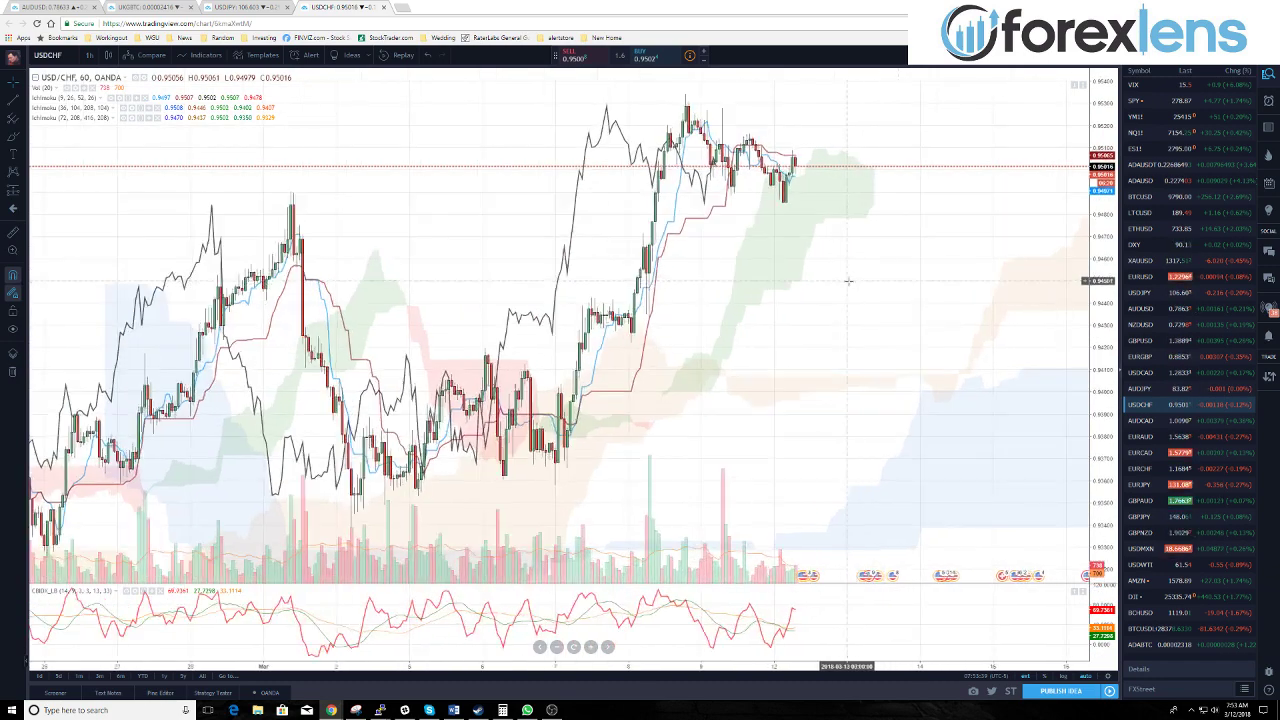
pyautogui.moveTo(847, 280); pyautogui.dragTo(783, 297)
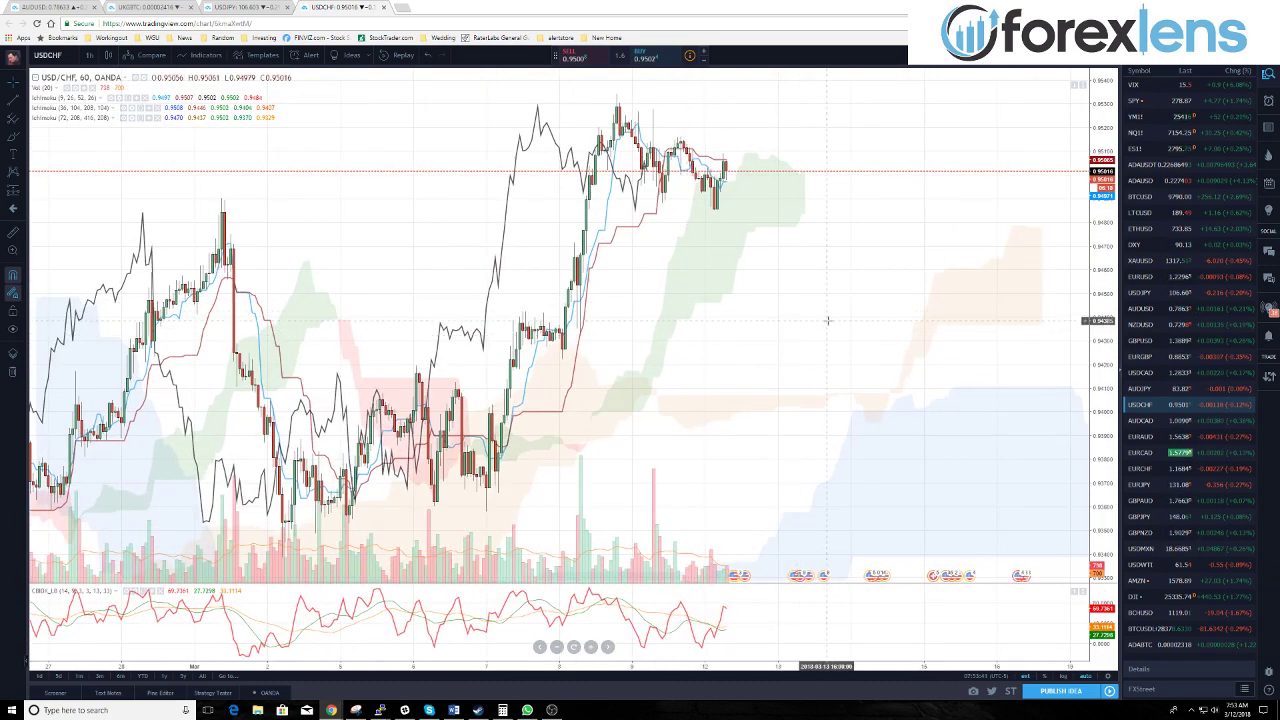
pyautogui.scroll(2, 789, 300)
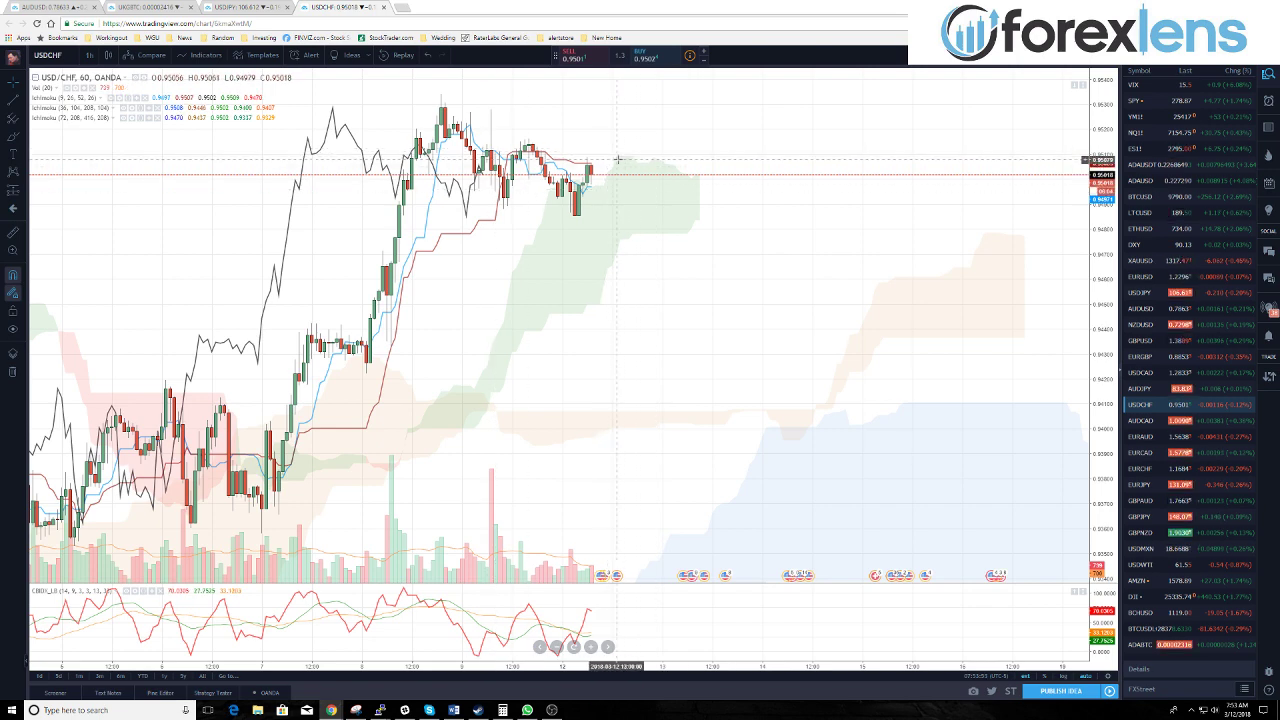
pyautogui.scroll(-2, 611, 182)
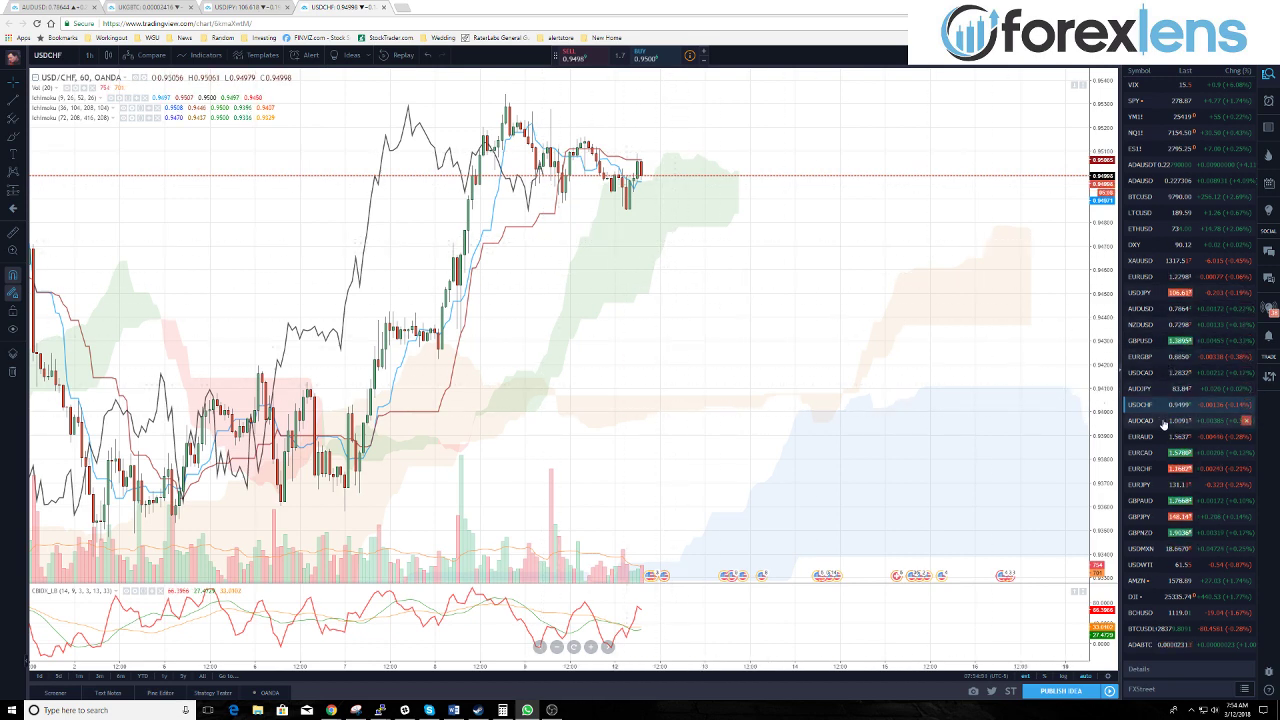
# Show AUDCAD and examine the latest candles and lagging line against the three clouds, from late February onward.
pyautogui.click(1180, 420)
pyautogui.scroll(-3, 660, 270)
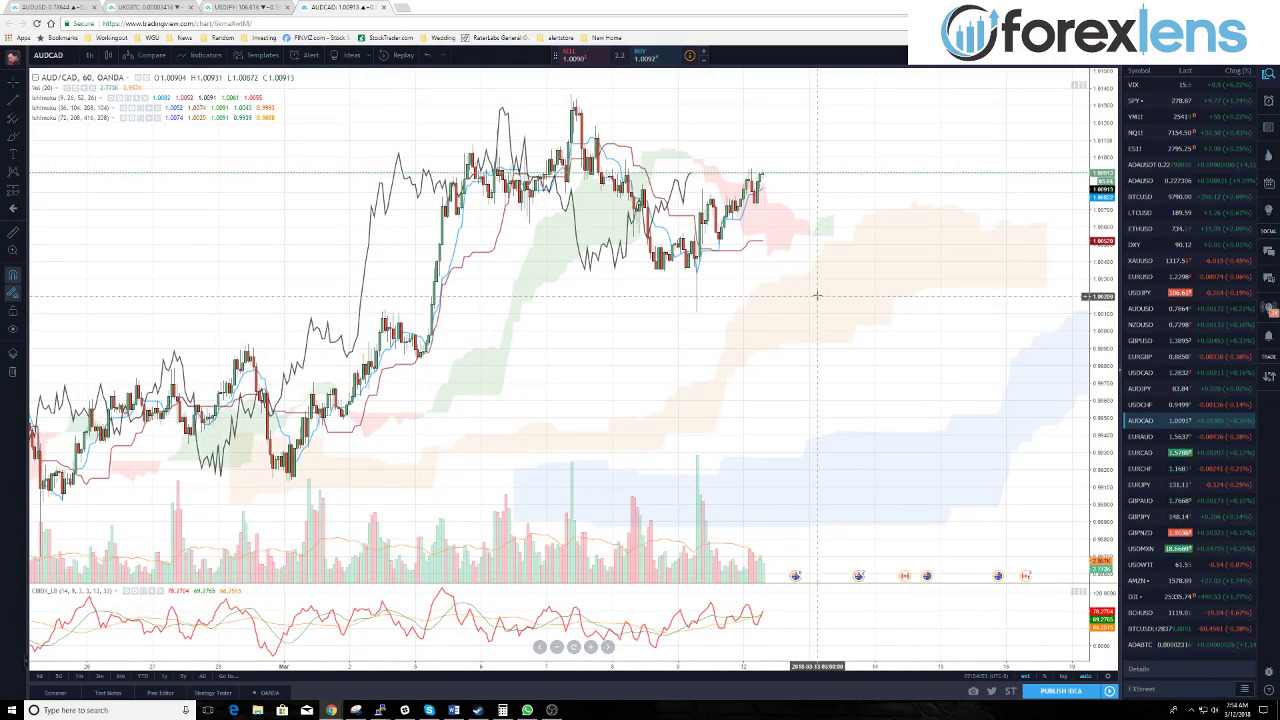
pyautogui.scroll(3, 814, 294)
pyautogui.moveTo(654, 134); pyautogui.dragTo(918, 169)
pyautogui.scroll(5, 958, 169)
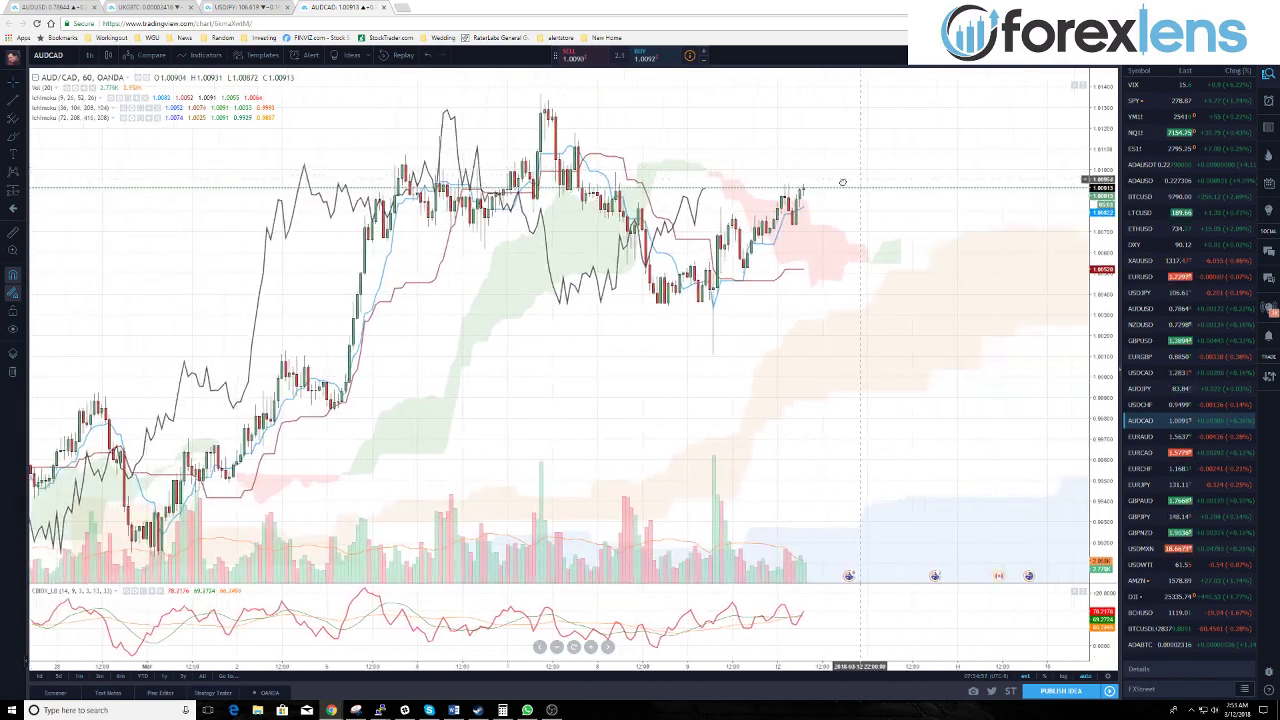
pyautogui.scroll(-2, 766, 221)
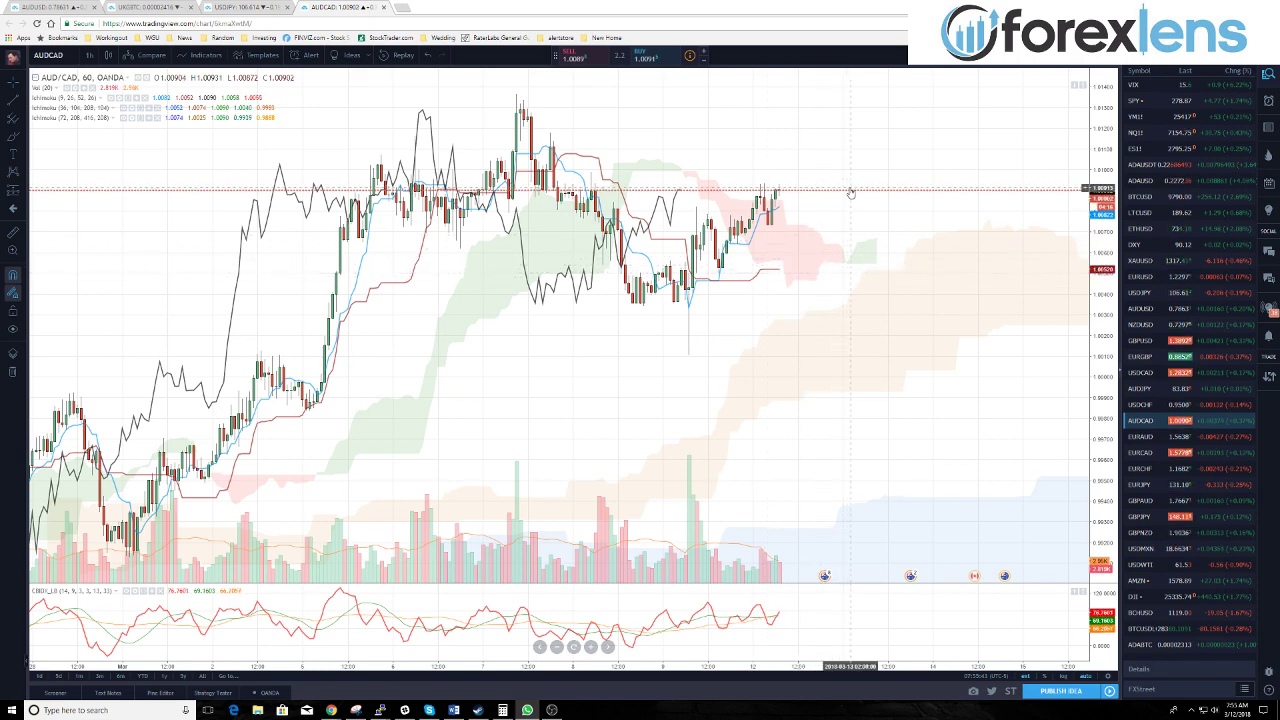
# Switch the chart to EURAUD and study its March decline through the three clouds, including the wider history since late February.
pyautogui.click(1178, 437)
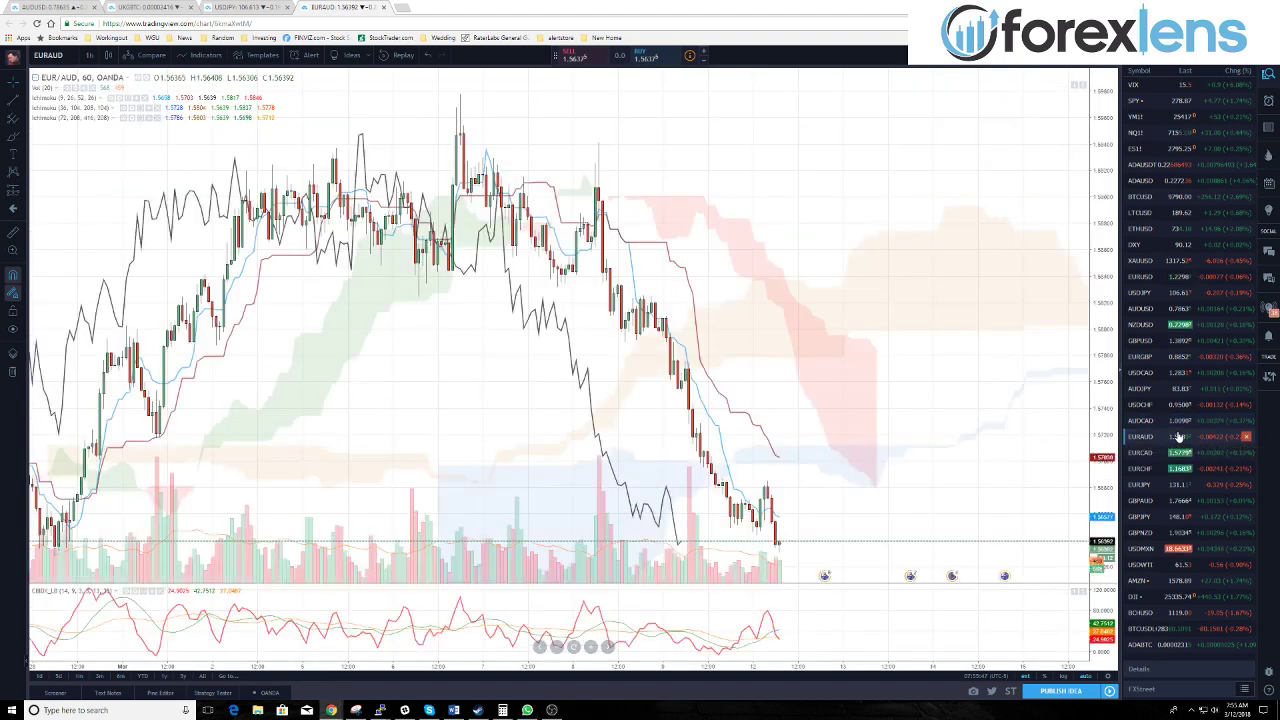
pyautogui.scroll(-2, 915, 395)
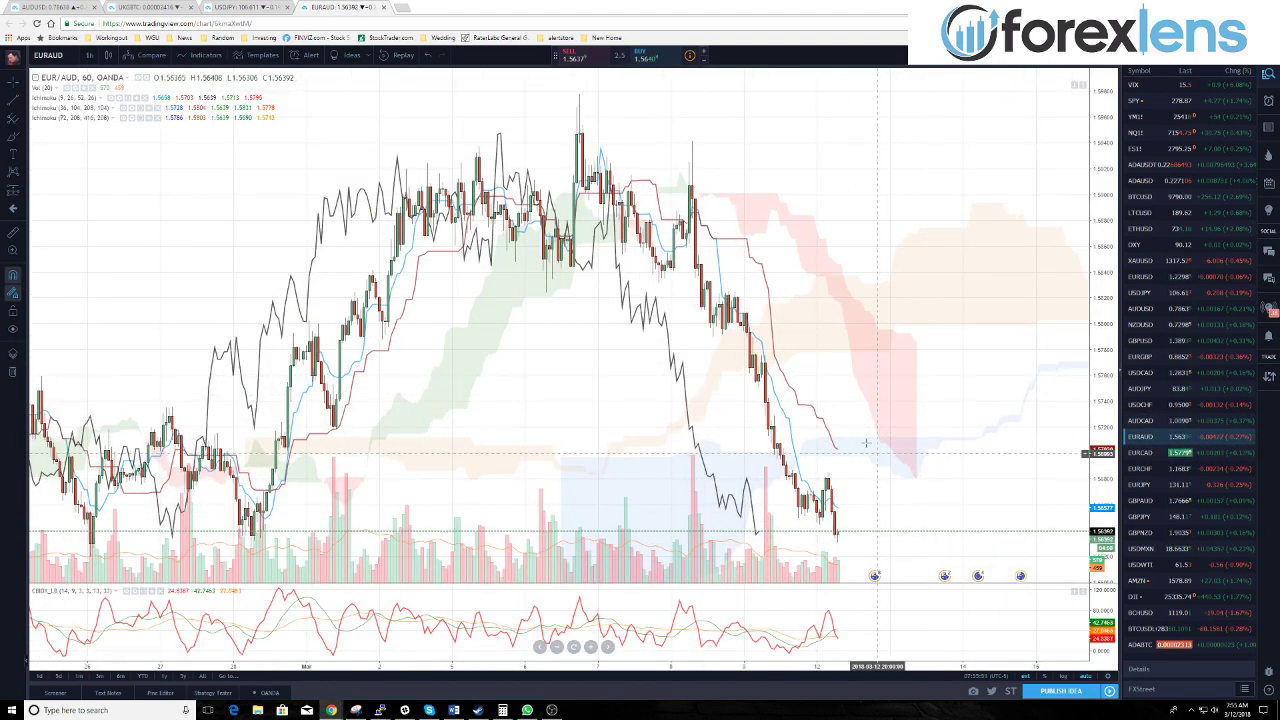
pyautogui.scroll(-2, 975, 500)
pyautogui.scroll(3, 987, 492)
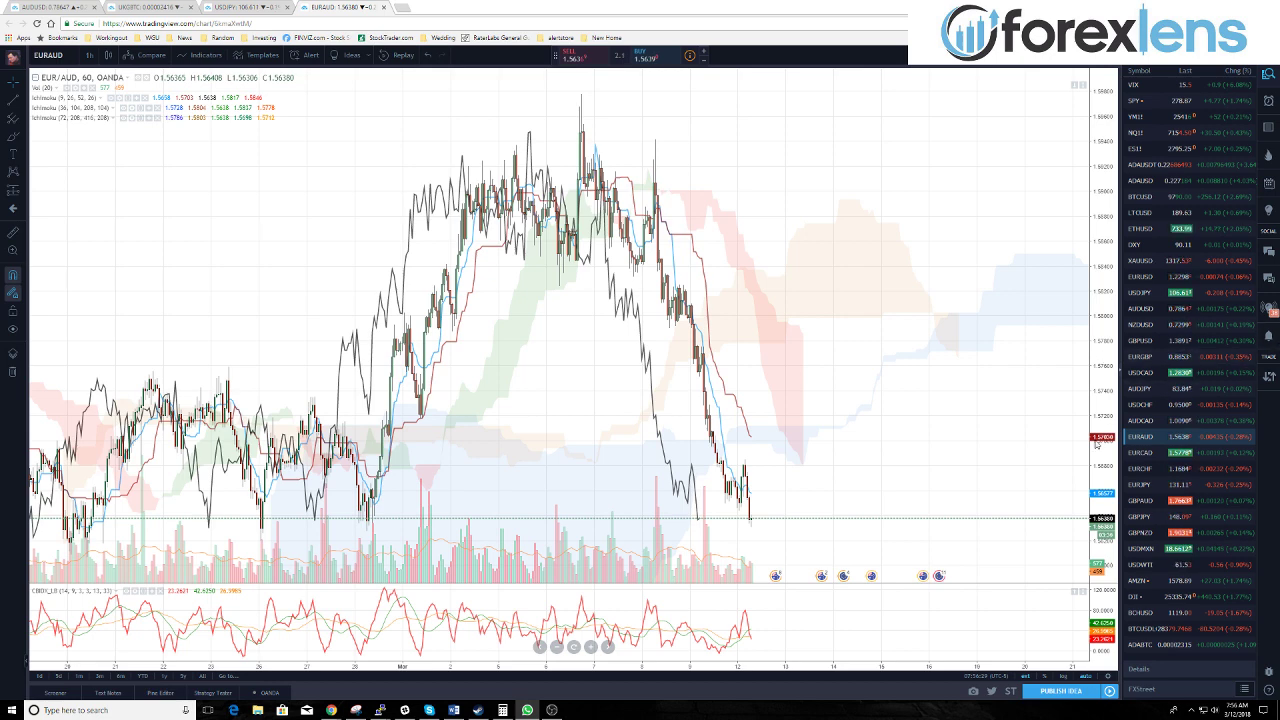
pyautogui.scroll(3, 814, 394)
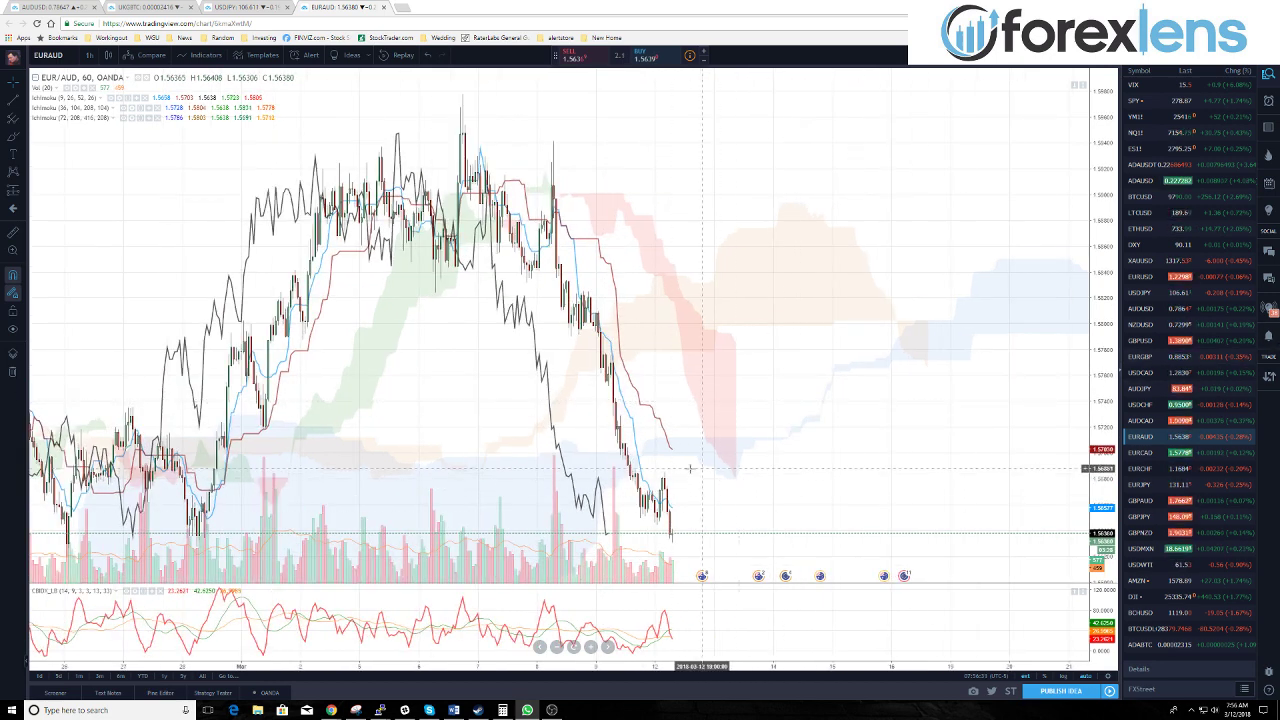
# Review EURCAD and EURCHF in turn, comparing their recent candles with the nearest Ichimoku clouds.
pyautogui.click(1168, 453)
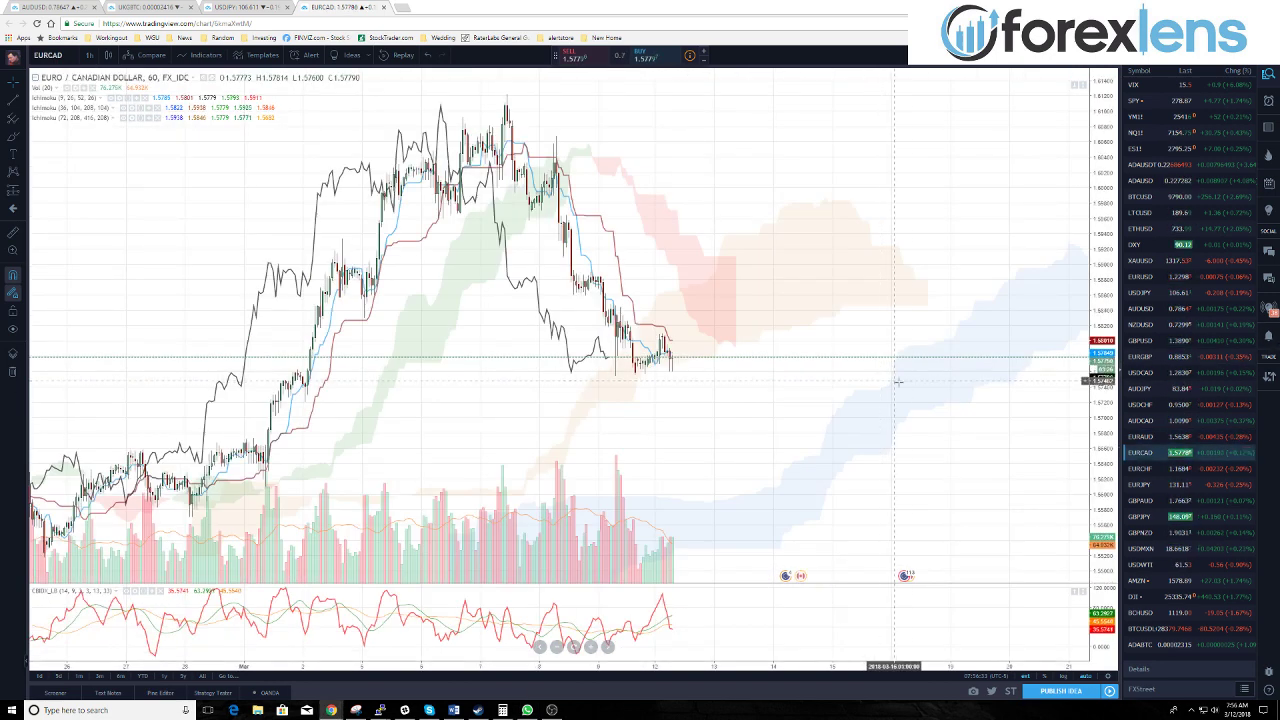
pyautogui.scroll(2, 774, 429)
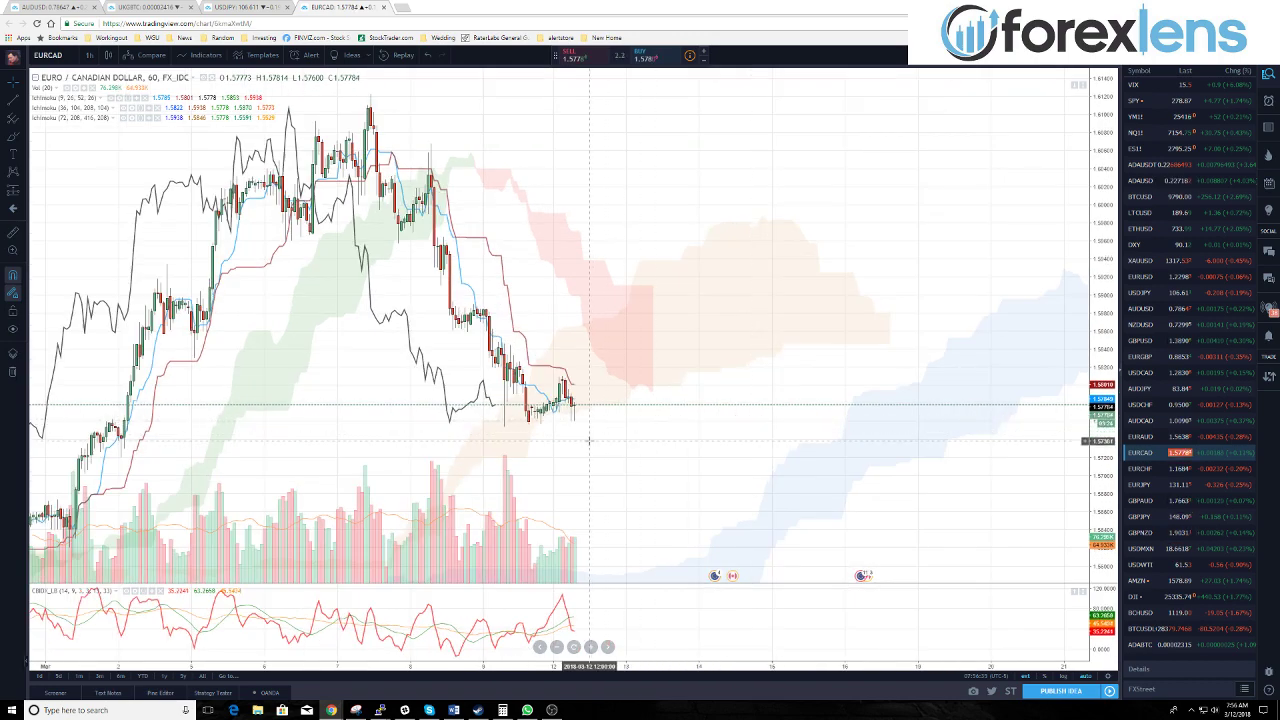
pyautogui.moveTo(589, 420); pyautogui.dragTo(703, 446)
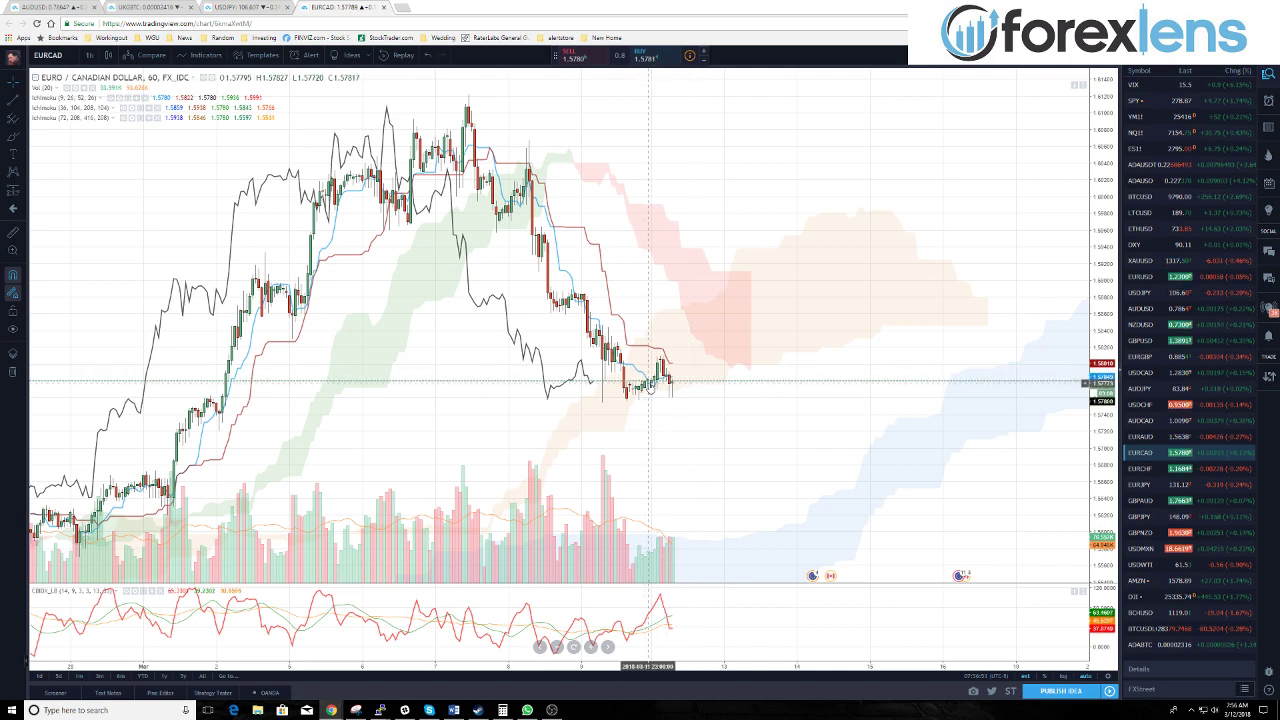
pyautogui.click(1140, 468)
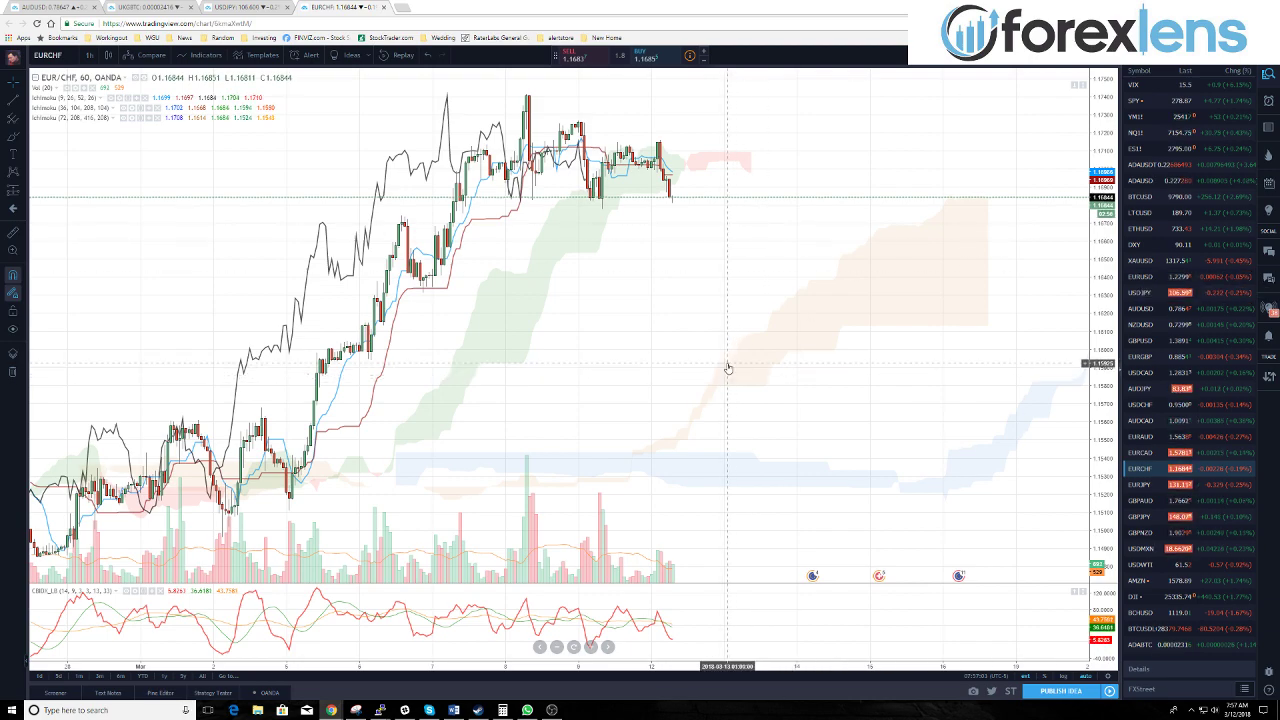
pyautogui.scroll(-2, 593, 325)
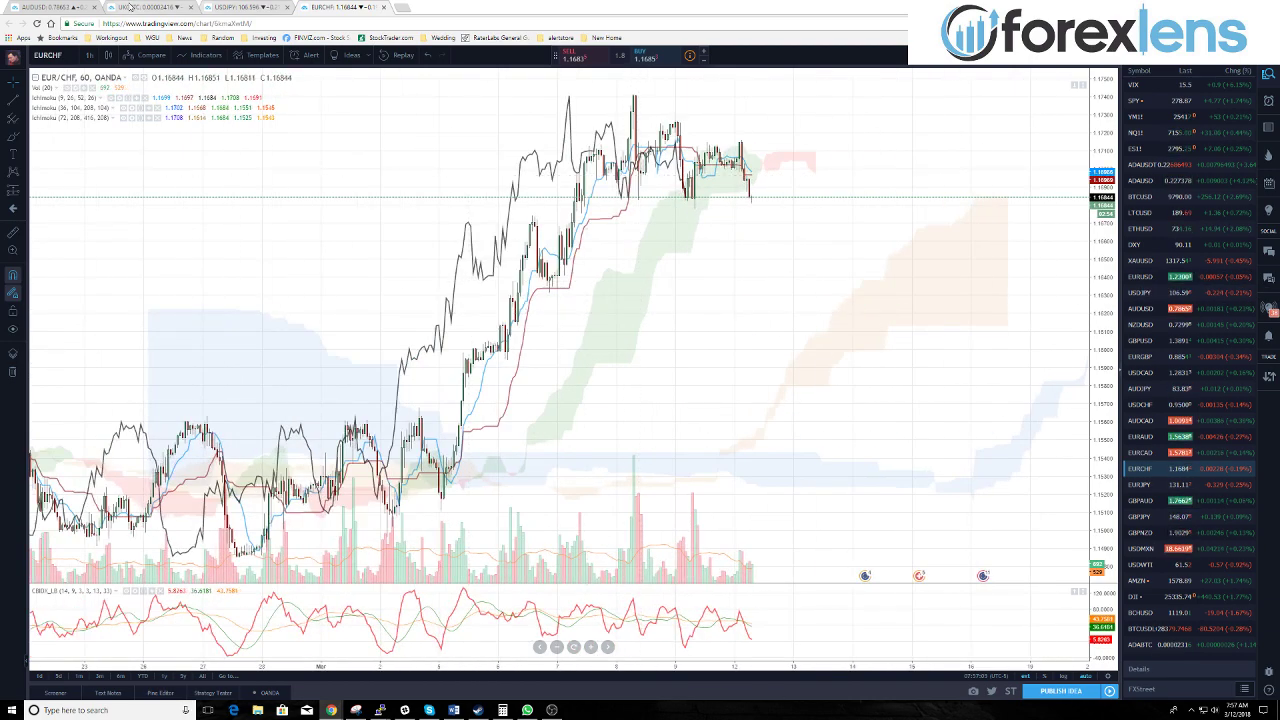
pyautogui.click(129, 7)
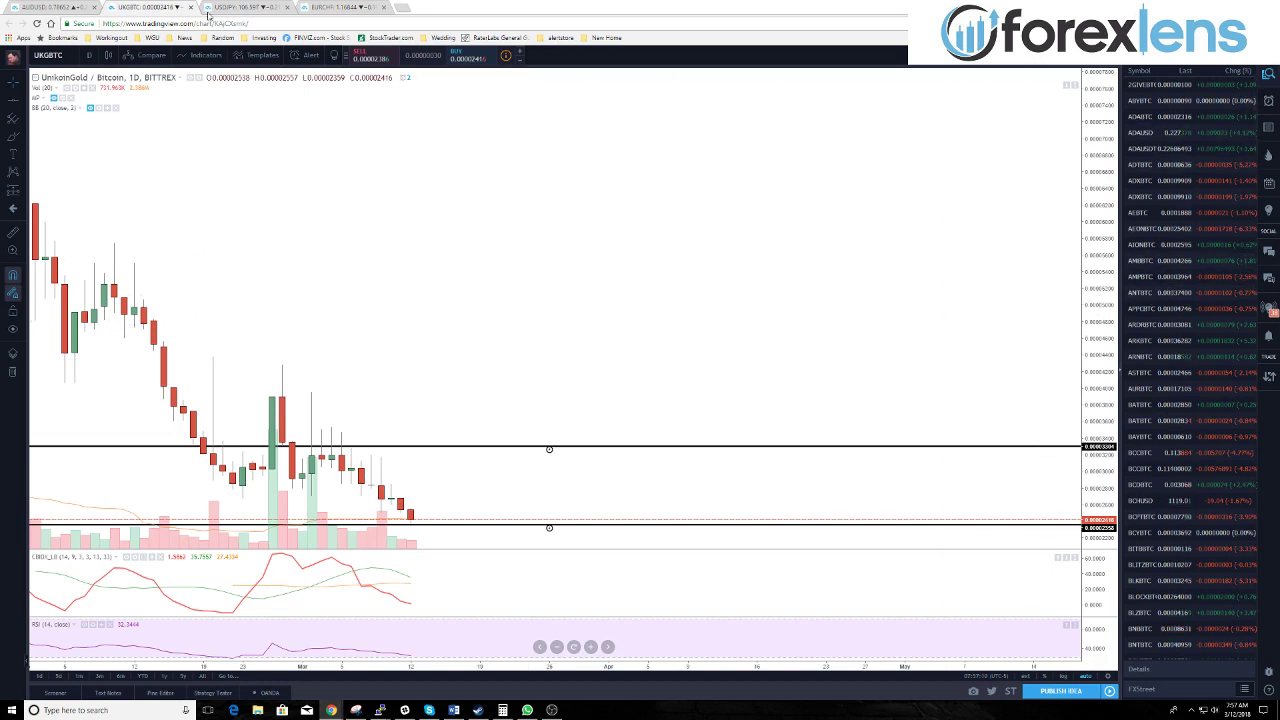
pyautogui.click(268, 5)
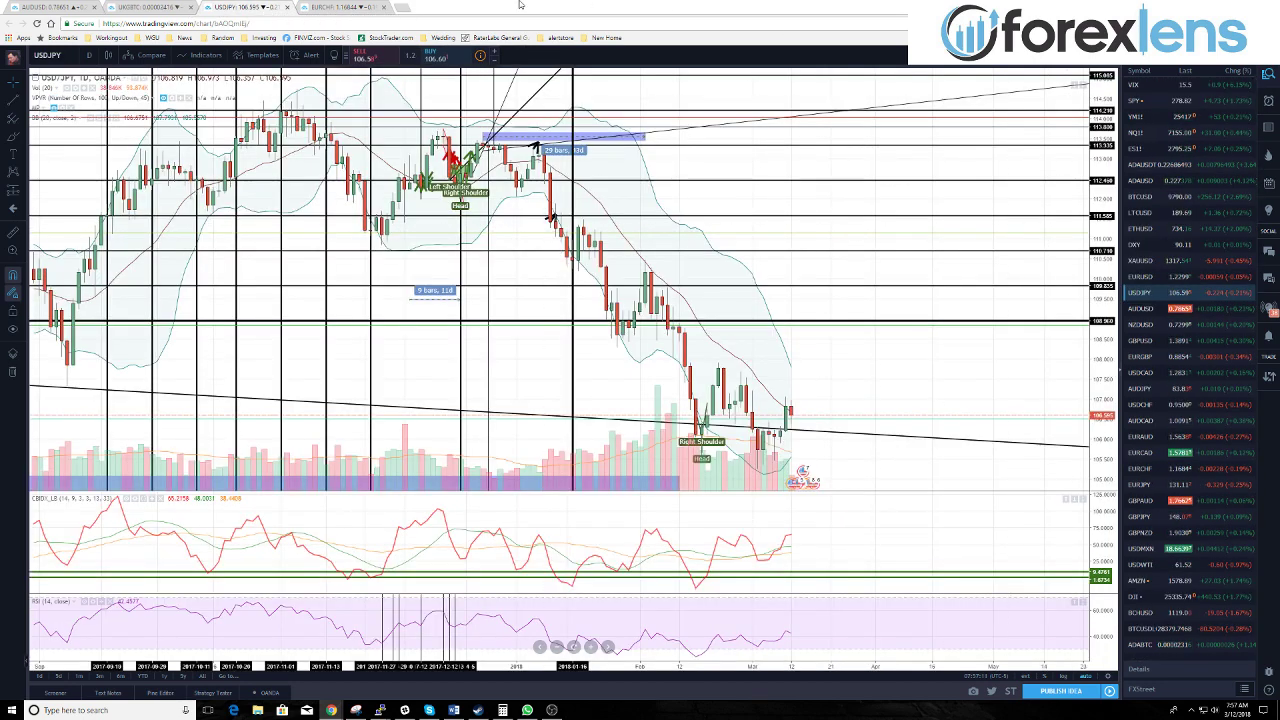
pyautogui.click(316, 8)
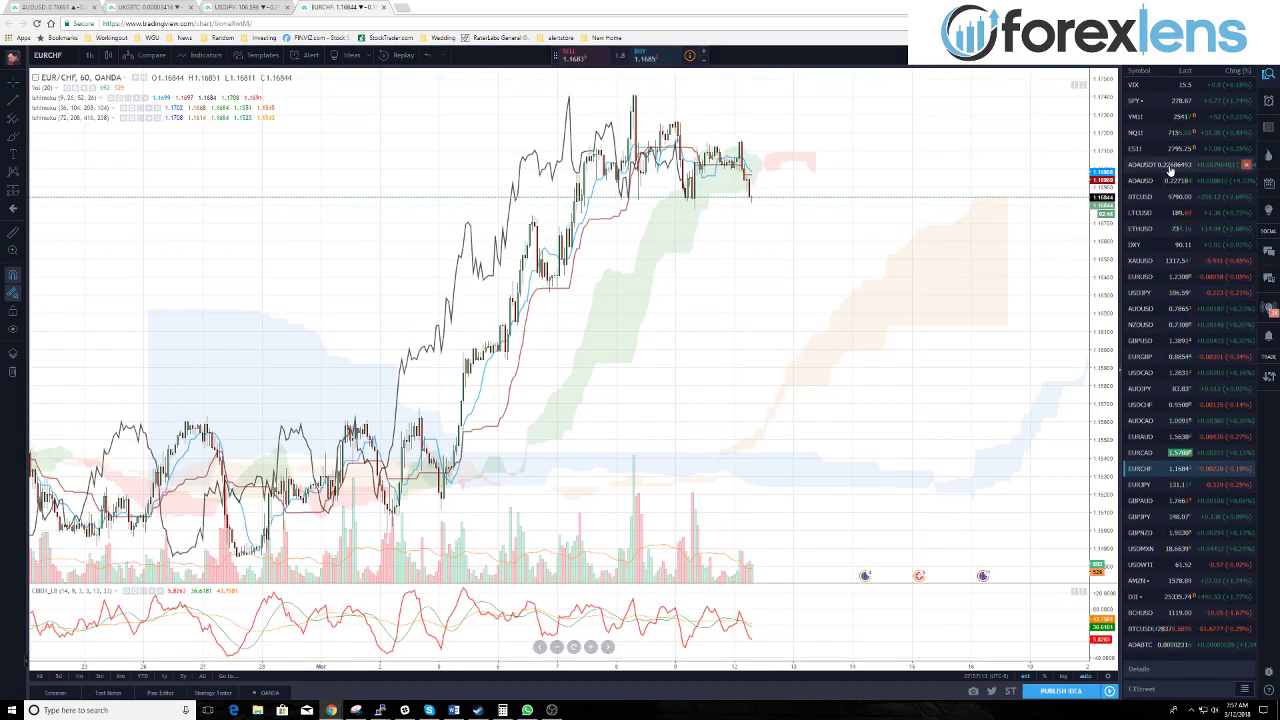
# Bring up BTCUSD on the multi-cloud hourly chart and view its price history back to late February.
pyautogui.click(1168, 198)
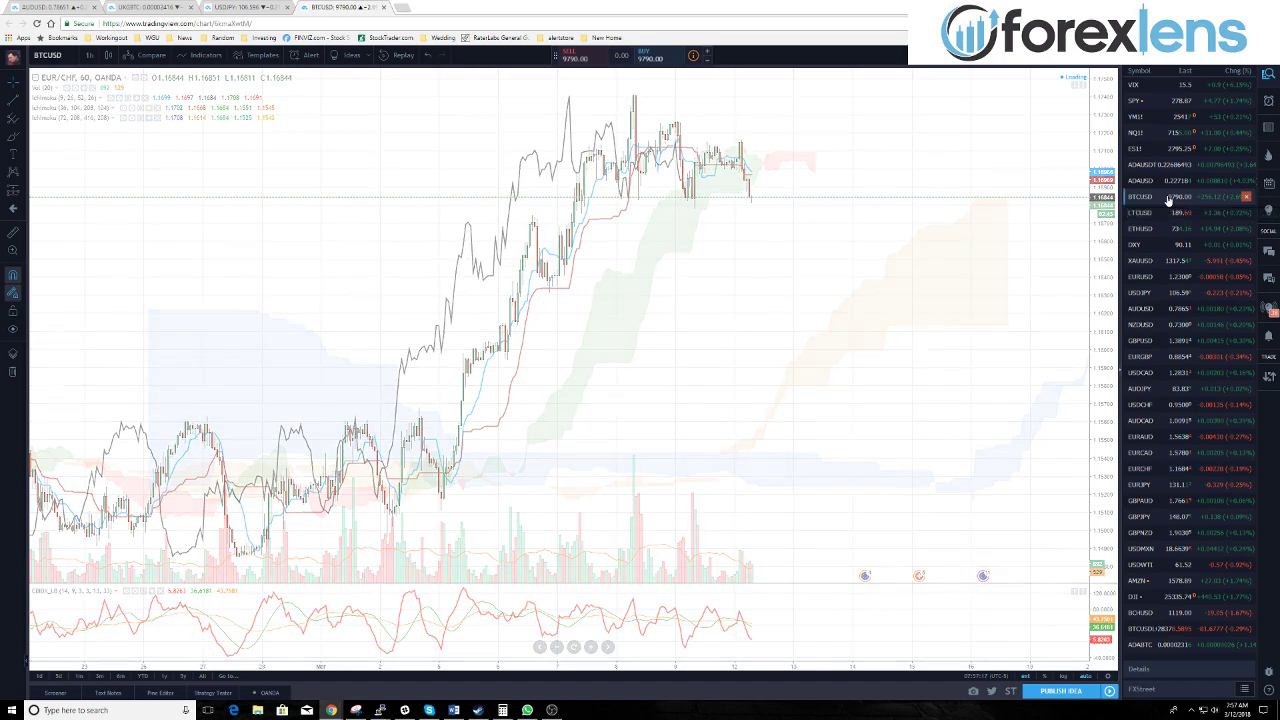
pyautogui.moveTo(720, 453); pyautogui.dragTo(824, 490)
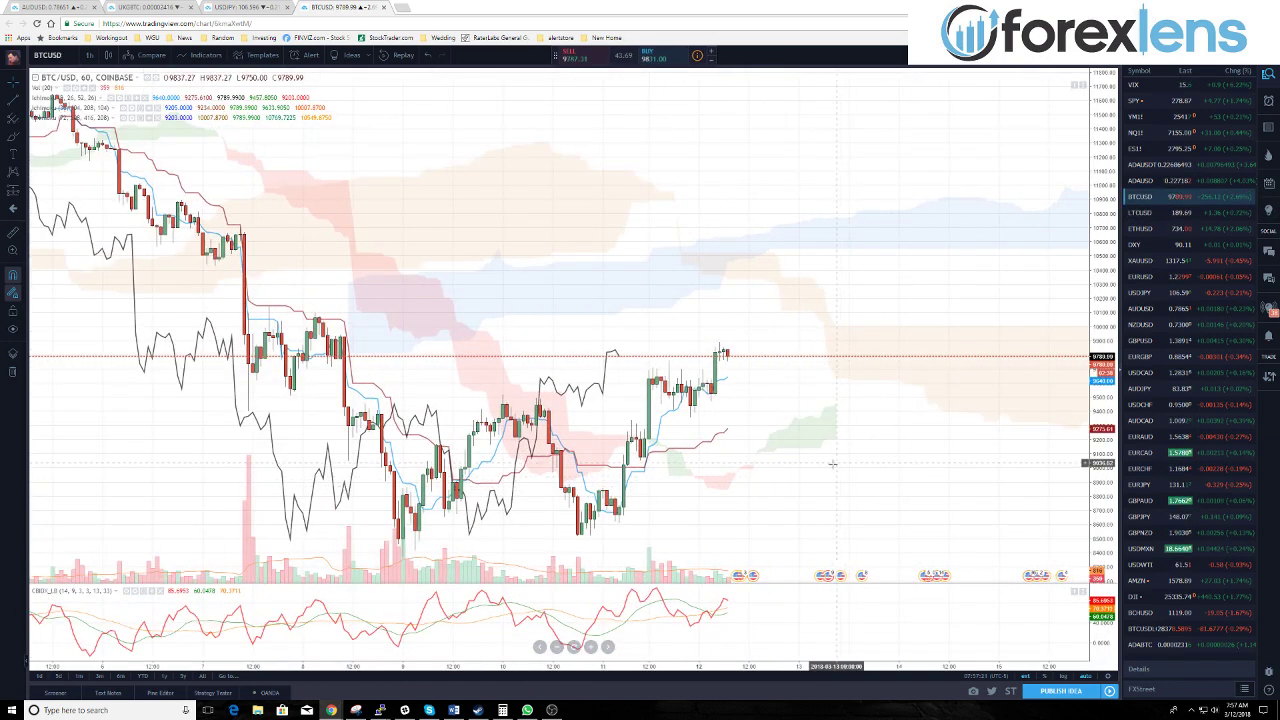
pyautogui.scroll(-3, 545, 475)
pyautogui.moveTo(545, 475); pyautogui.dragTo(640, 475)
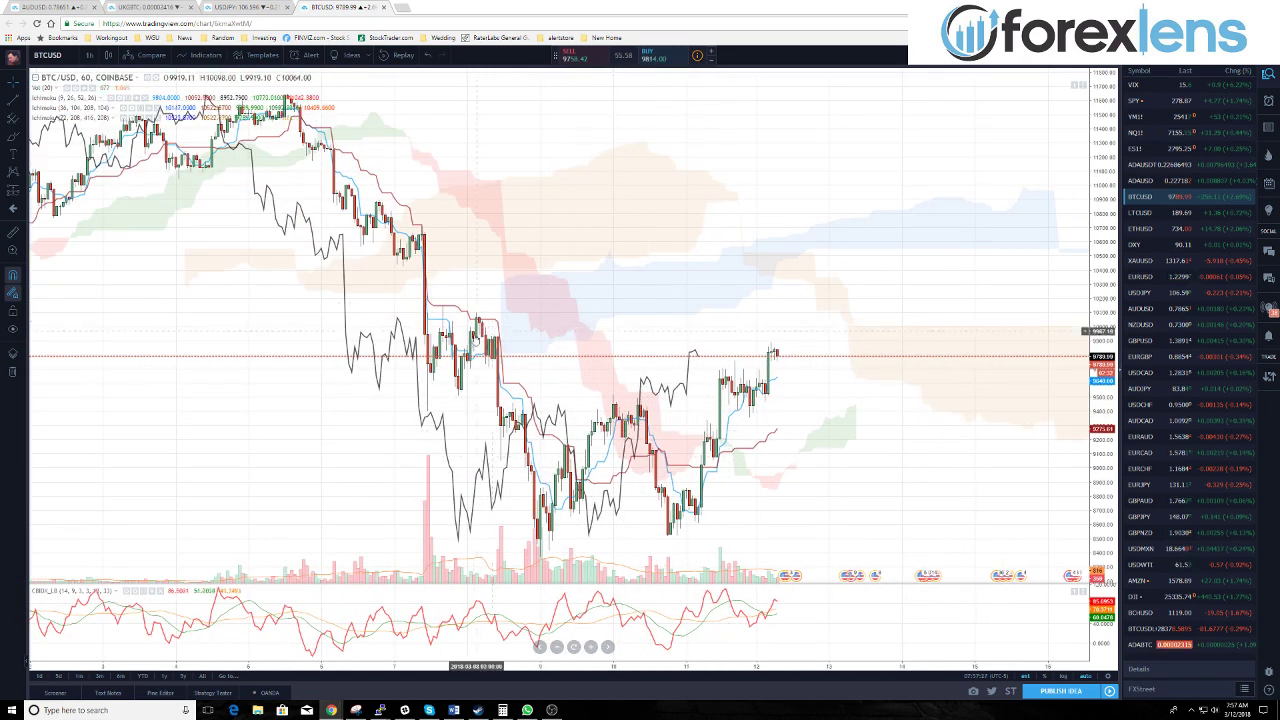
pyautogui.scroll(-2, 459, 289)
pyautogui.scroll(-1, 459, 289)
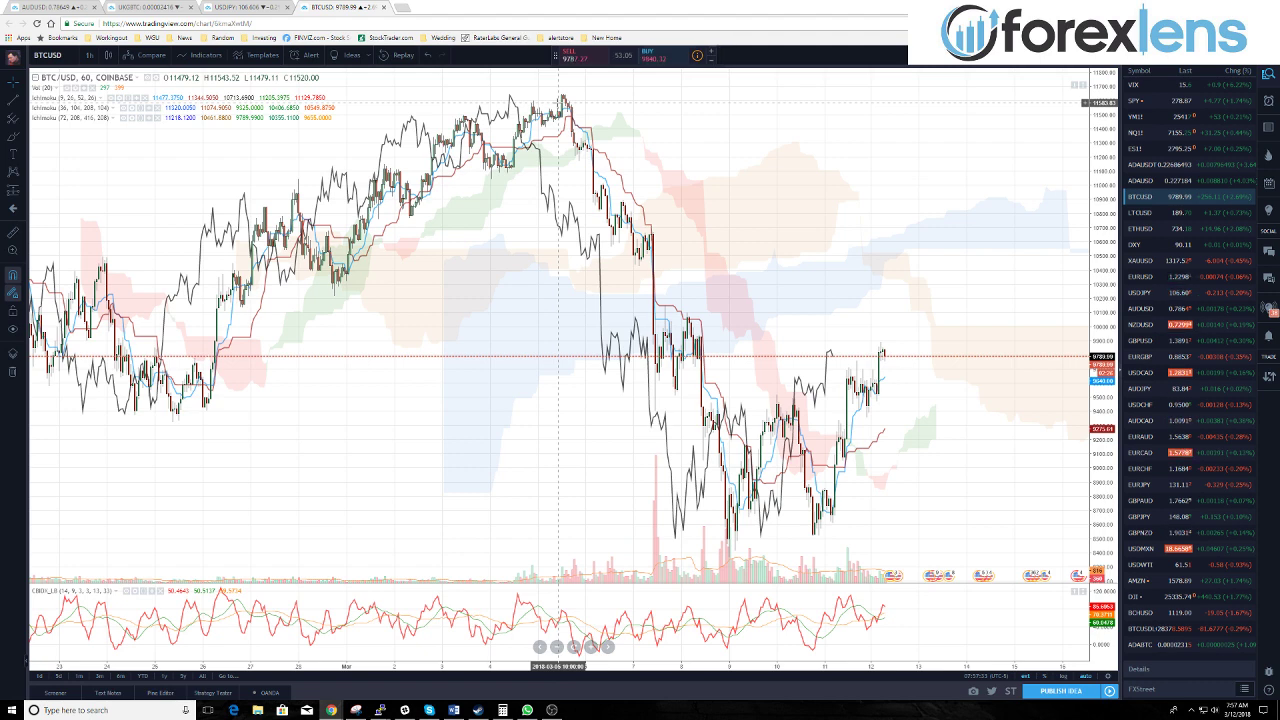
# Examine BTCUSD's rebound since March 9, checking the latest candles and lagging line against the three clouds.
pyautogui.scroll(1, 600, 545)
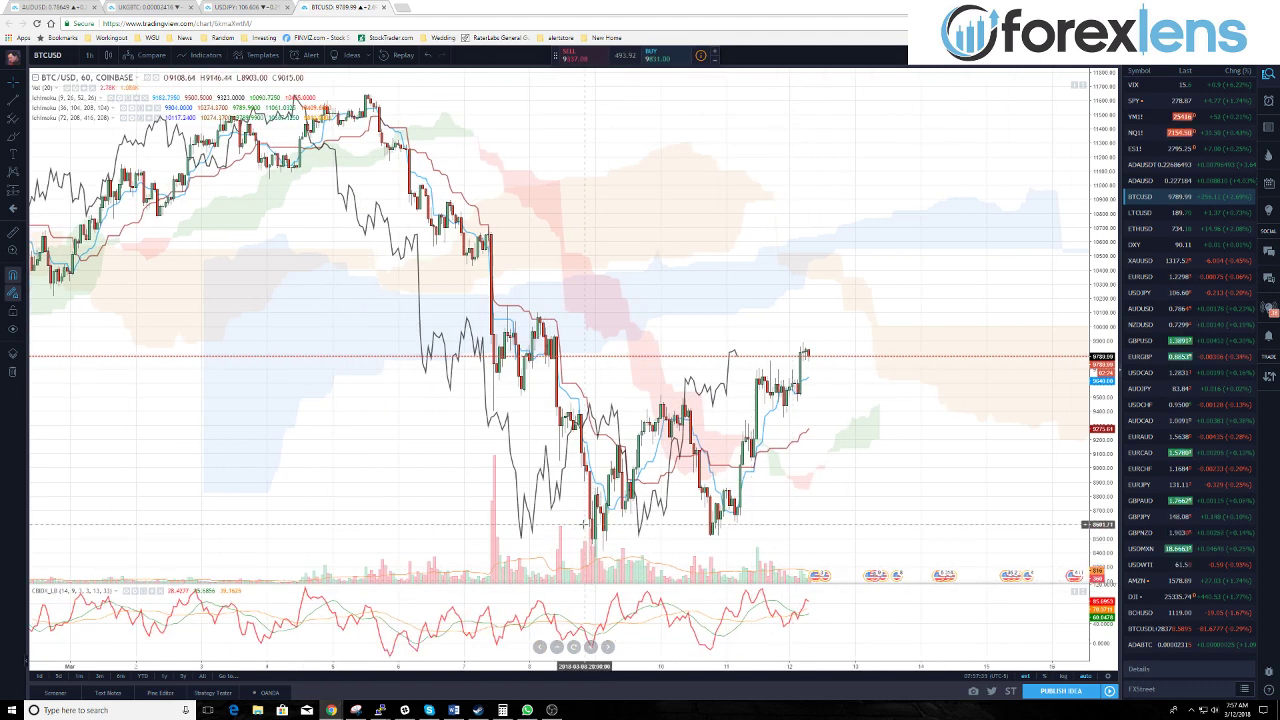
pyautogui.scroll(1, 583, 523)
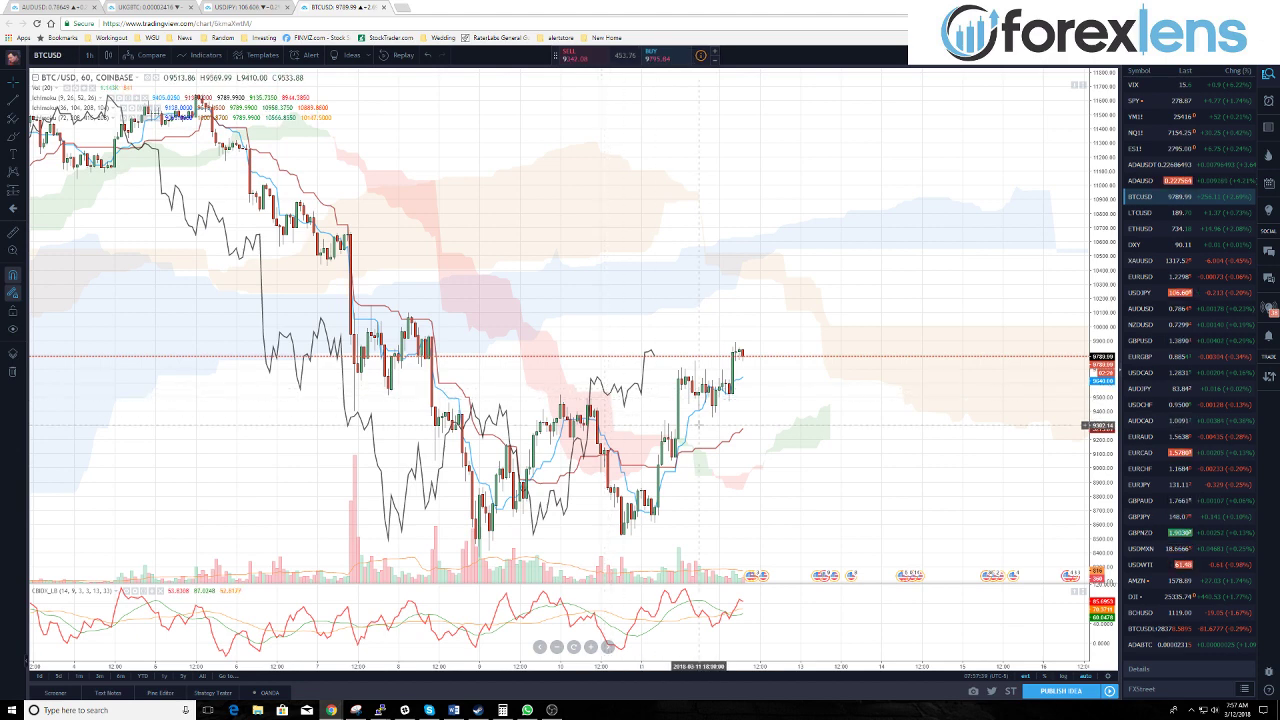
pyautogui.scroll(1, 742, 407)
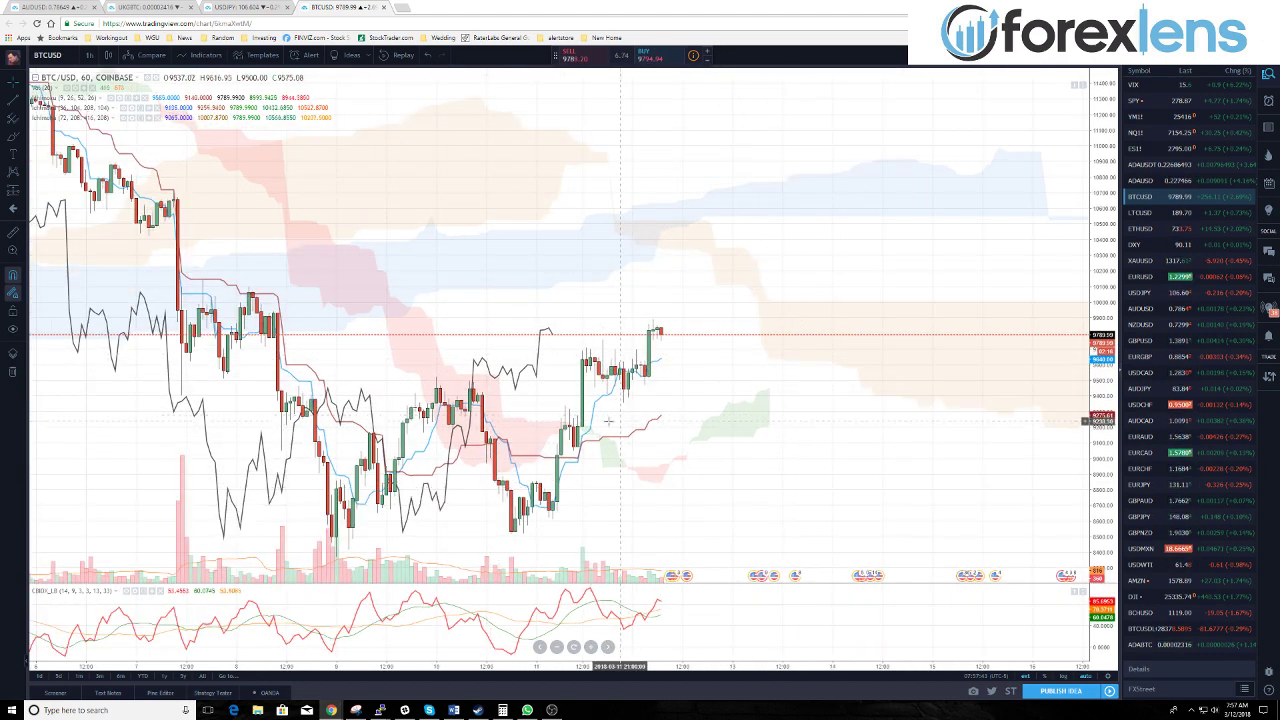
pyautogui.scroll(2, 629, 419)
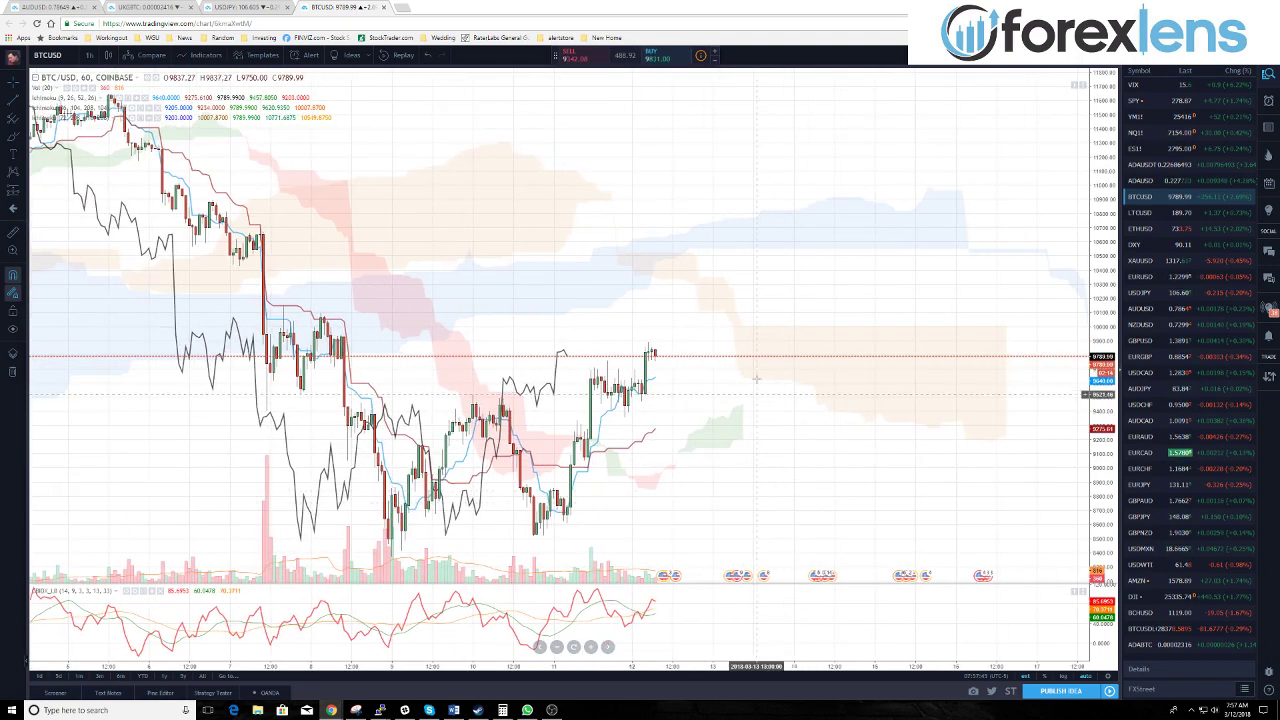
pyautogui.scroll(4, 764, 491)
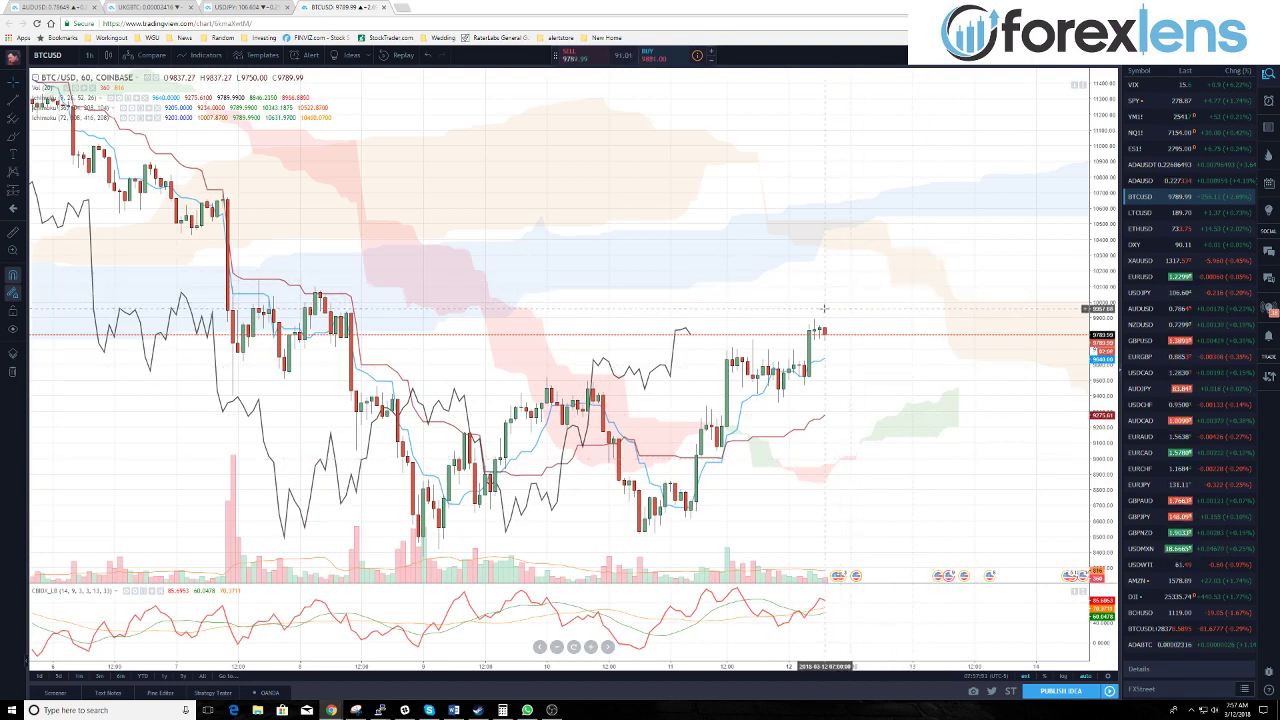
pyautogui.moveTo(892, 402); pyautogui.dragTo(768, 545)
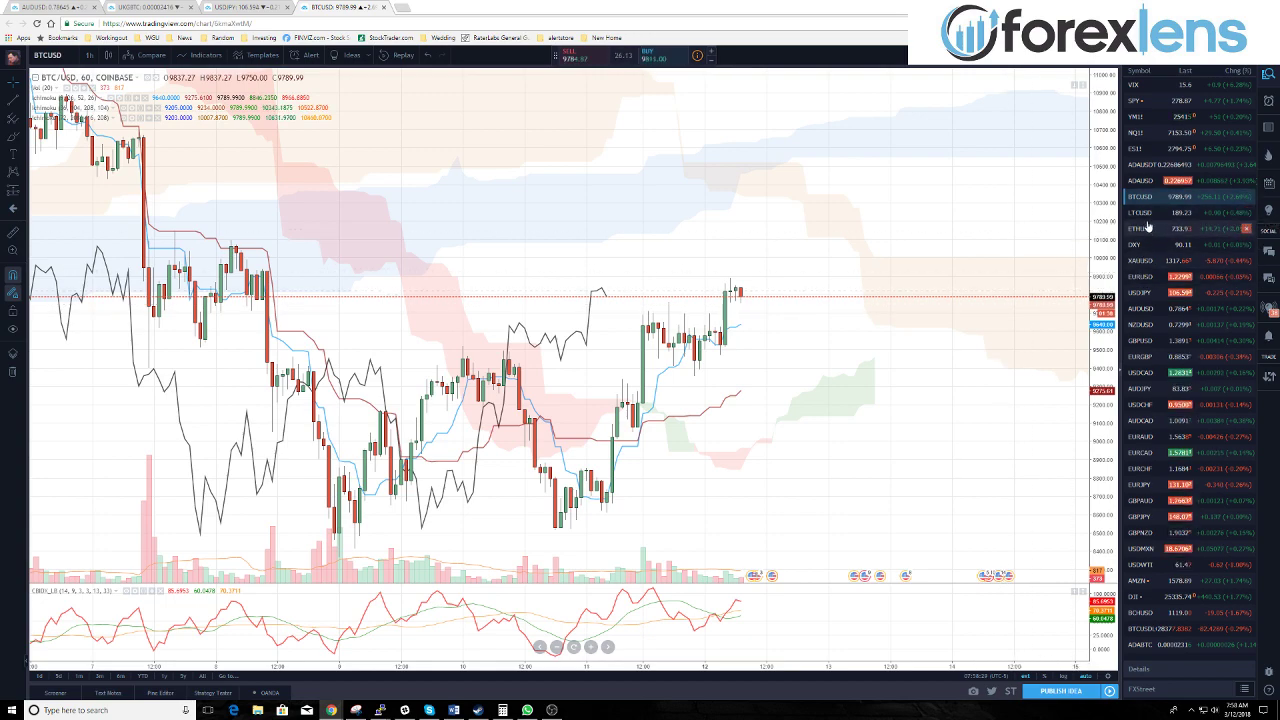
# Display LTCUSD and check its latest candles and lagging line against the three Ichimoku clouds.
pyautogui.click(1158, 212)
pyautogui.scroll(3, 614, 380)
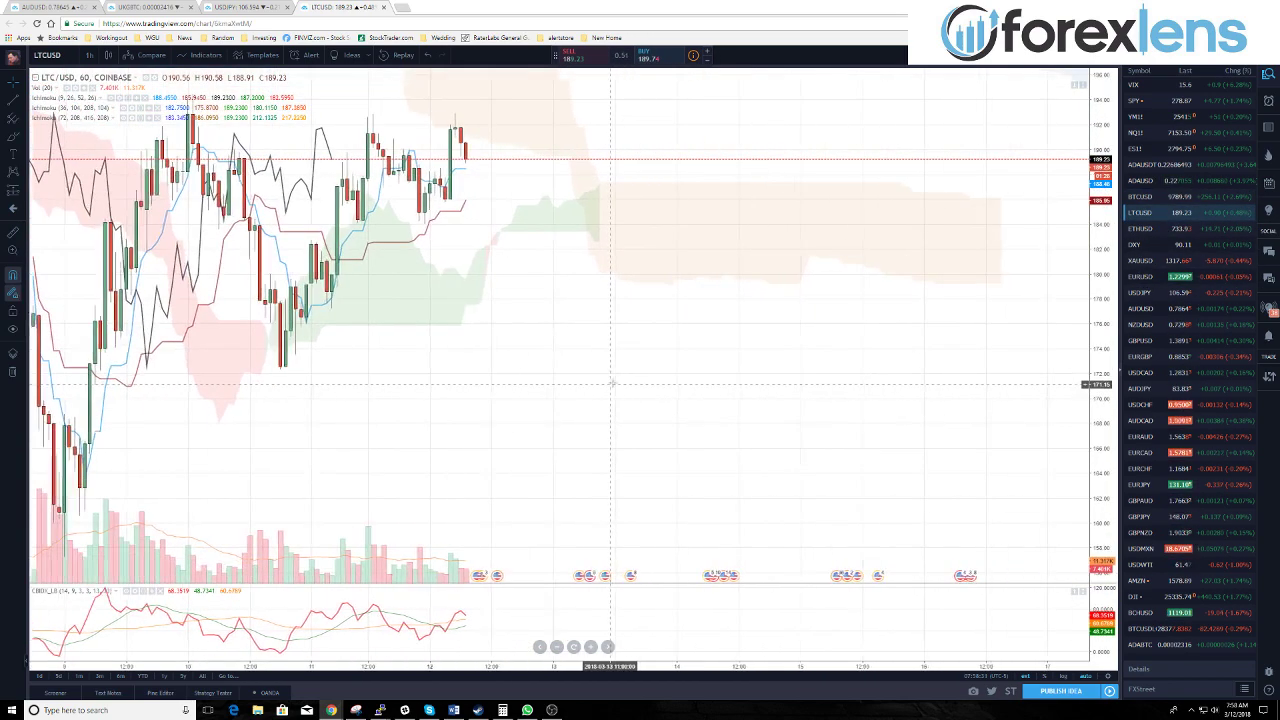
pyautogui.scroll(-5, 833, 270)
pyautogui.scroll(3, 790, 265)
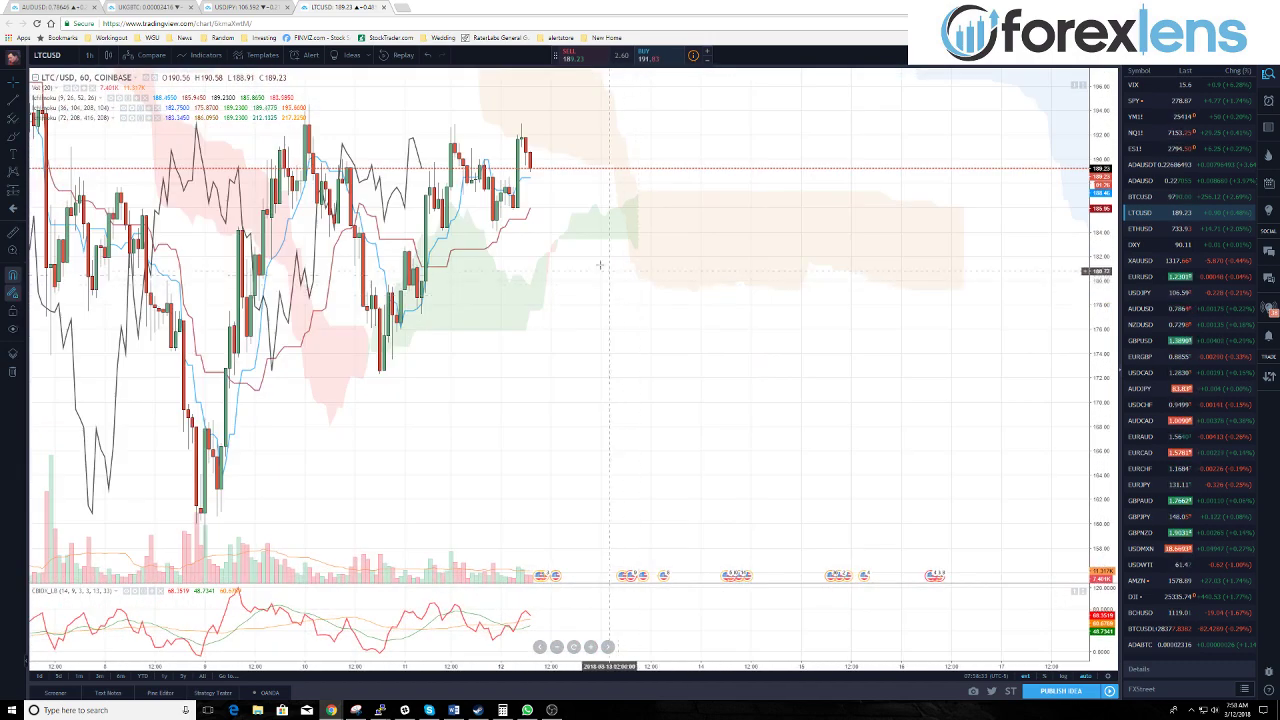
pyautogui.scroll(-1, 585, 212)
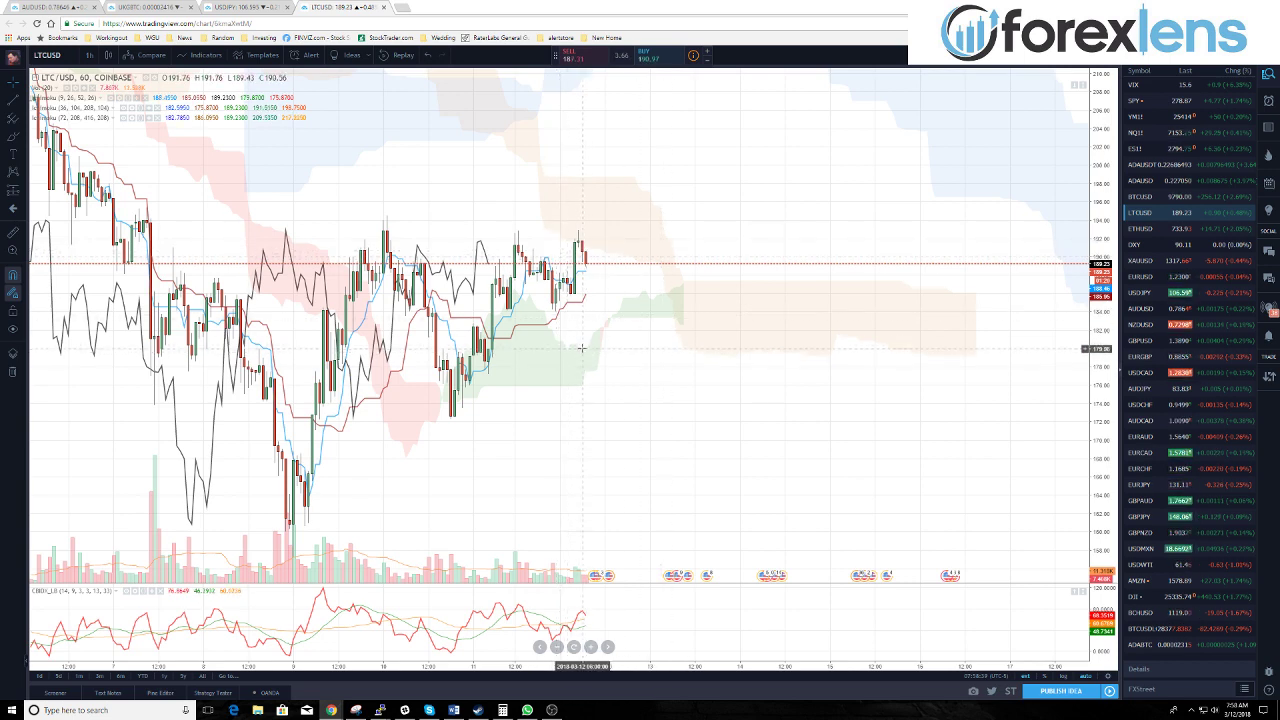
# Display ETHUSD and compare its recent candles and lagging line with the three Ichimoku clouds.
pyautogui.click(1176, 230)
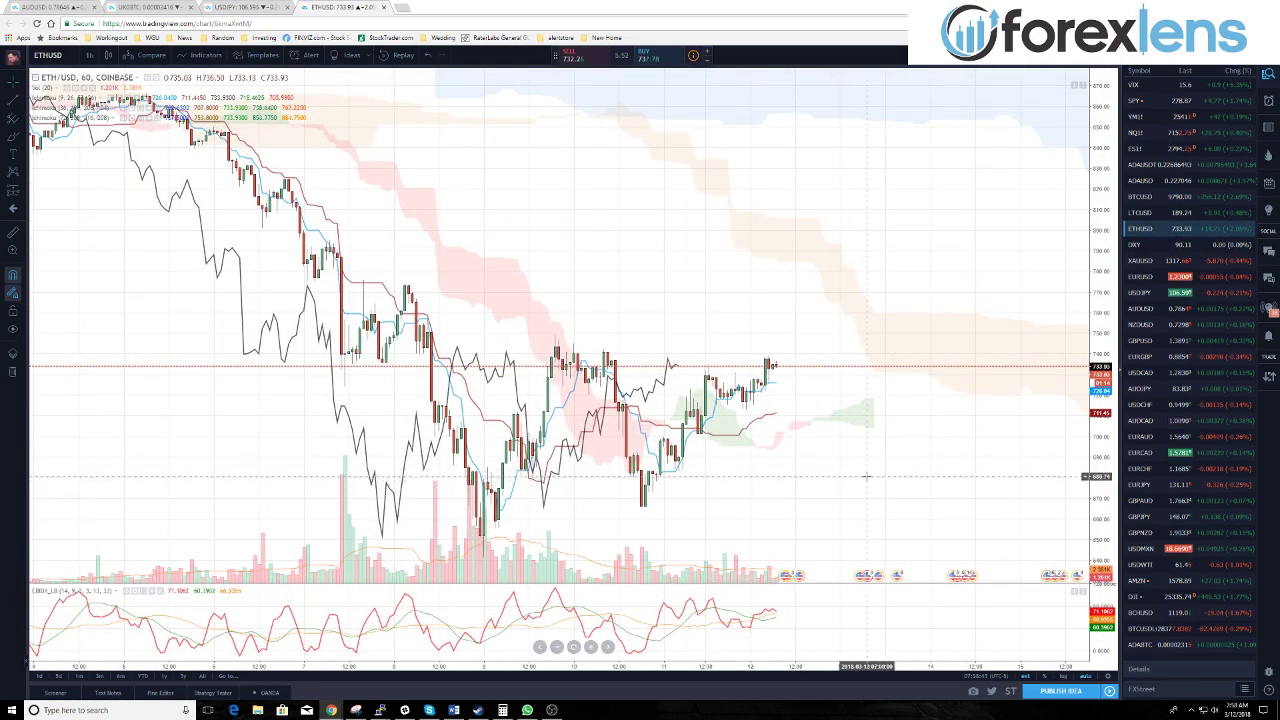
pyautogui.scroll(1, 815, 467)
pyautogui.moveTo(815, 467); pyautogui.dragTo(764, 396)
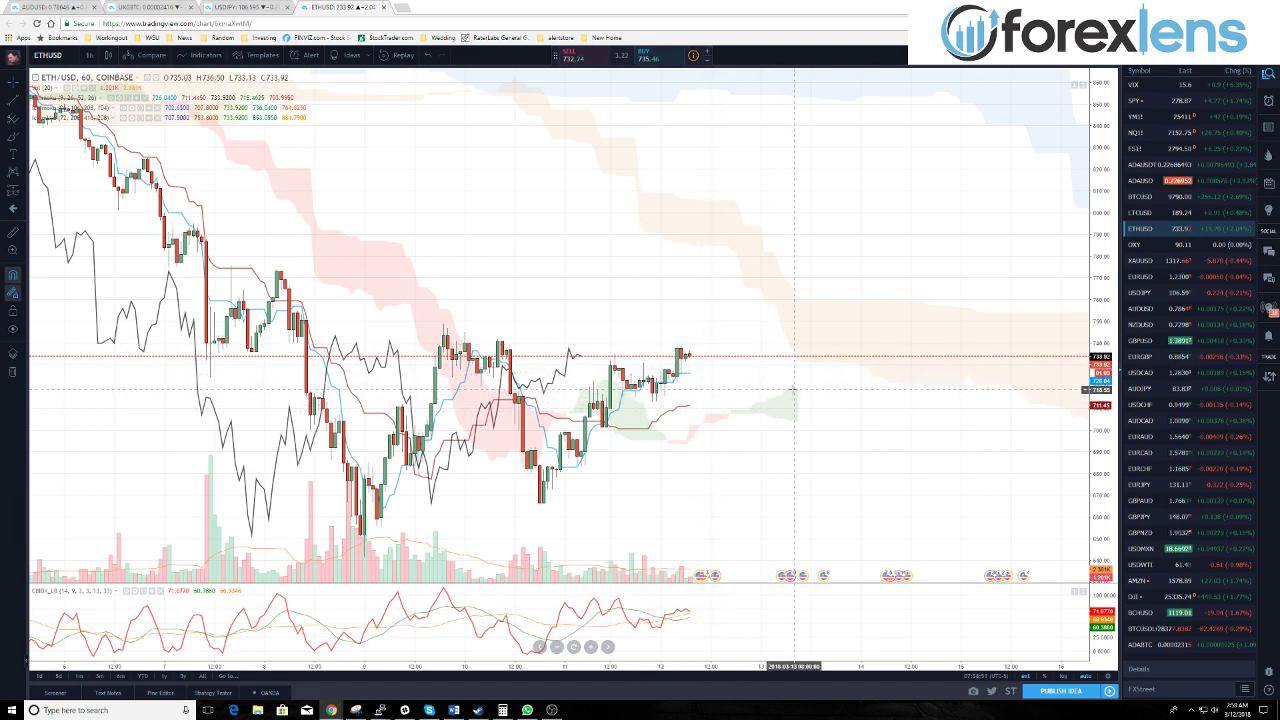
pyautogui.scroll(-3, 793, 395)
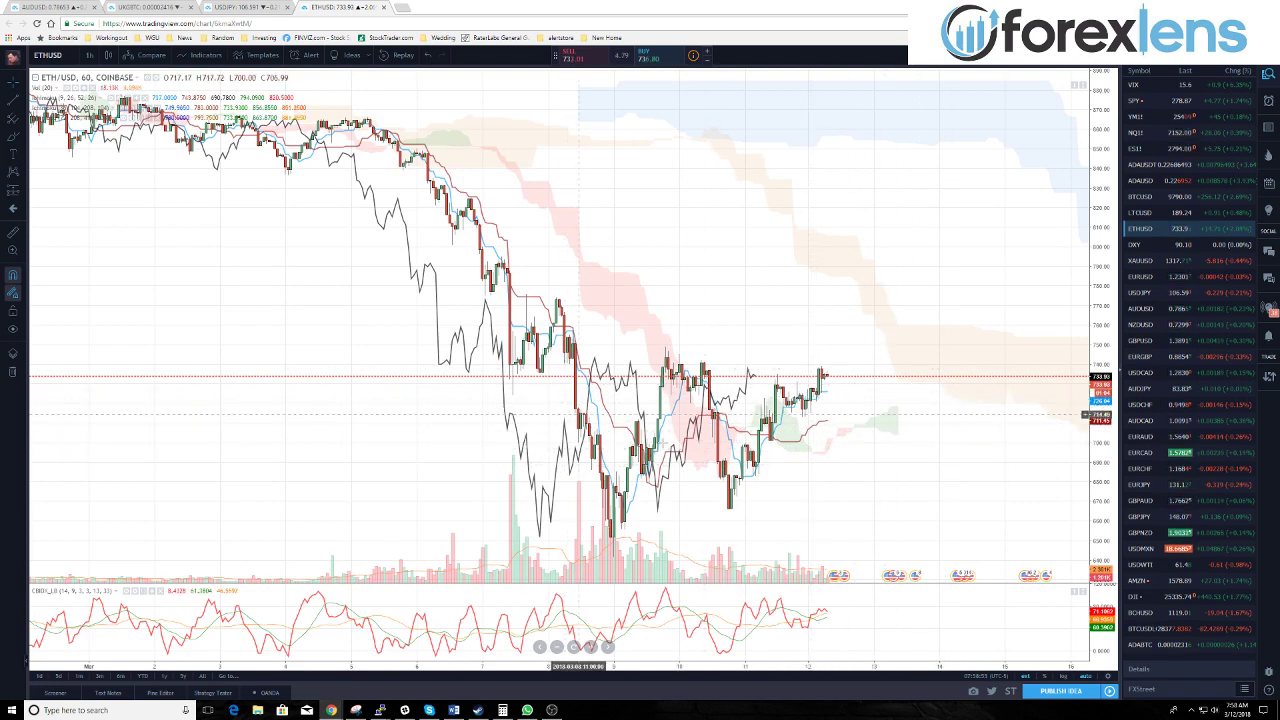
pyautogui.scroll(2, 840, 390)
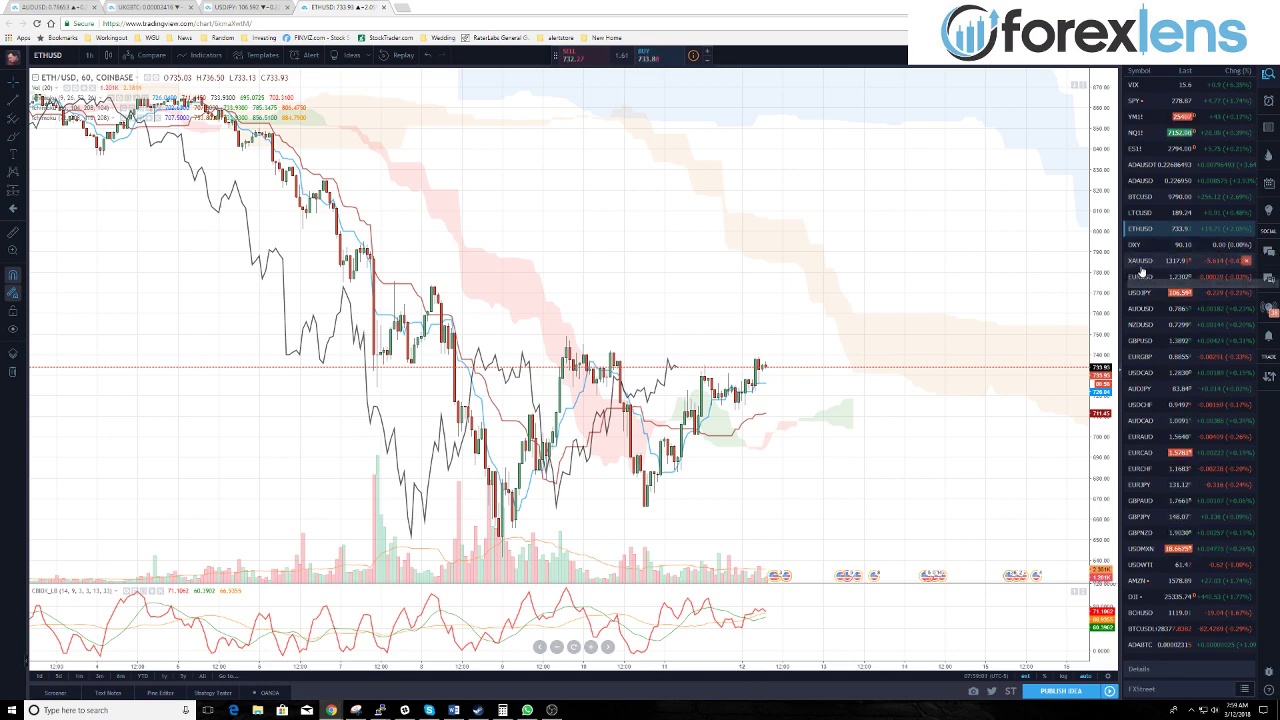
# Review gold (XAUUSD) and EURUSD in turn, checking their latest candles against the surrounding Ichimoku clouds.
pyautogui.click(1141, 263)
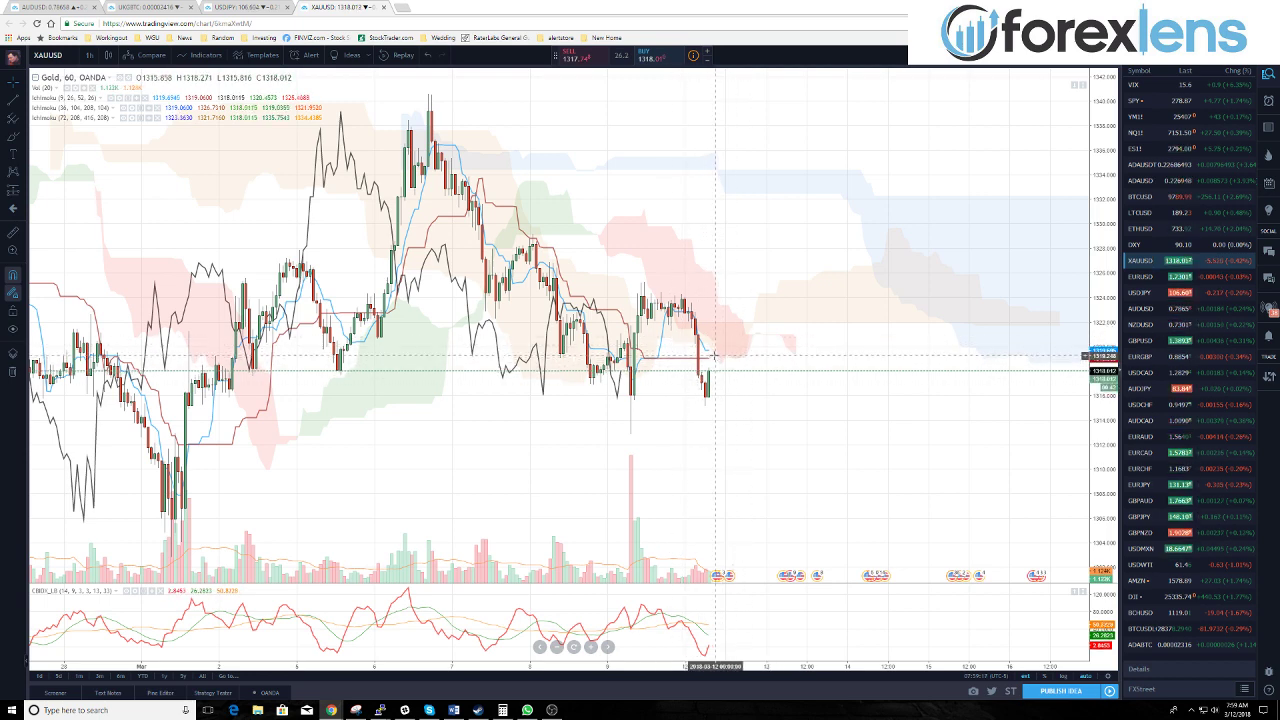
pyautogui.click(1141, 276)
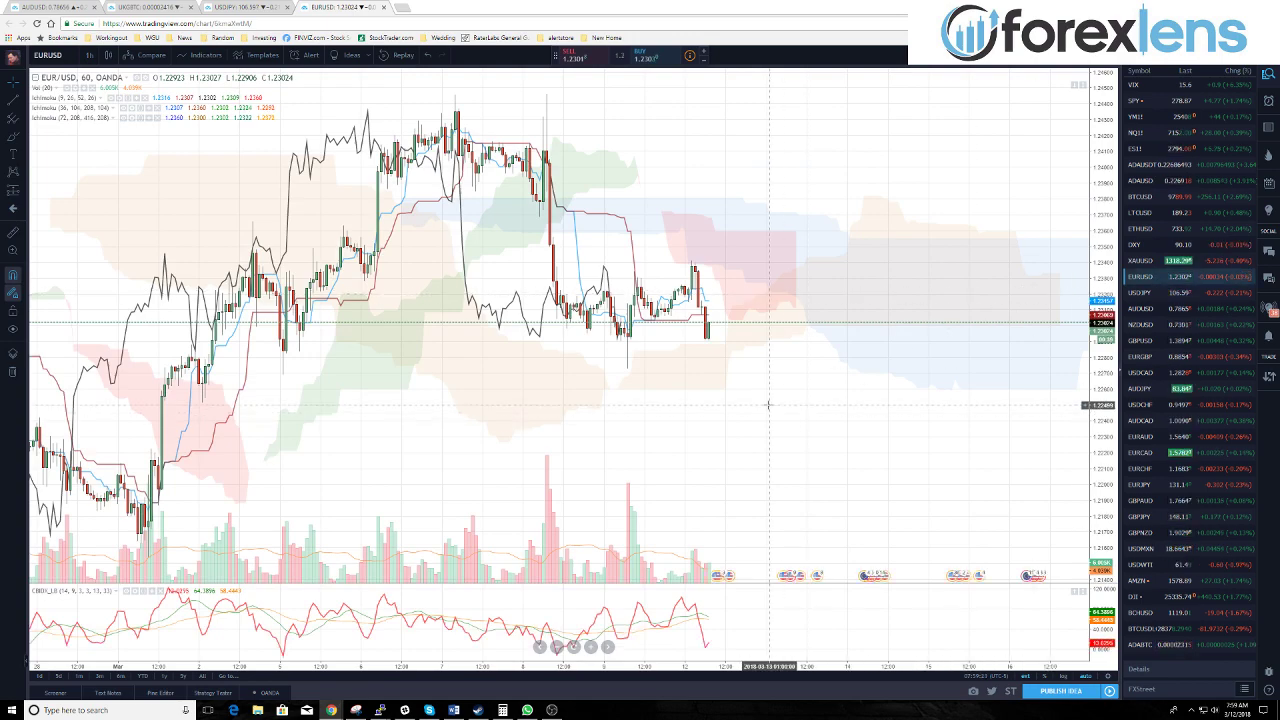
pyautogui.scroll(3, 760, 408)
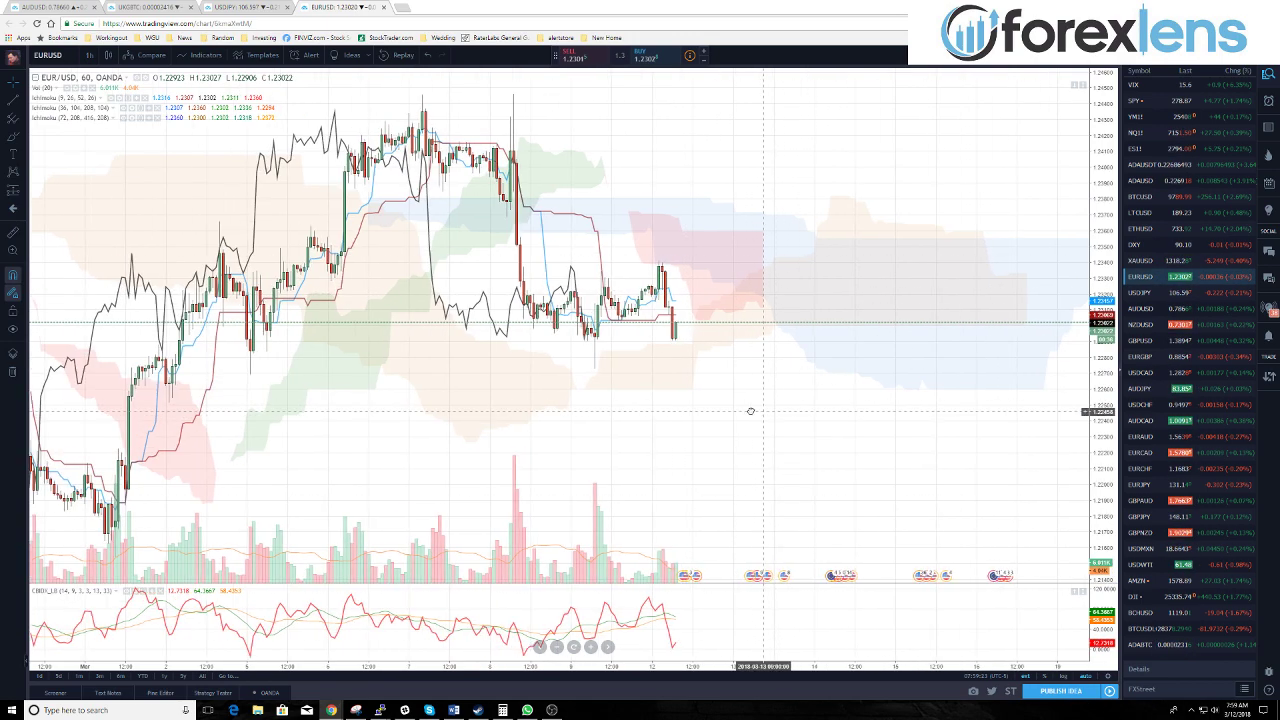
pyautogui.scroll(-2, 680, 400)
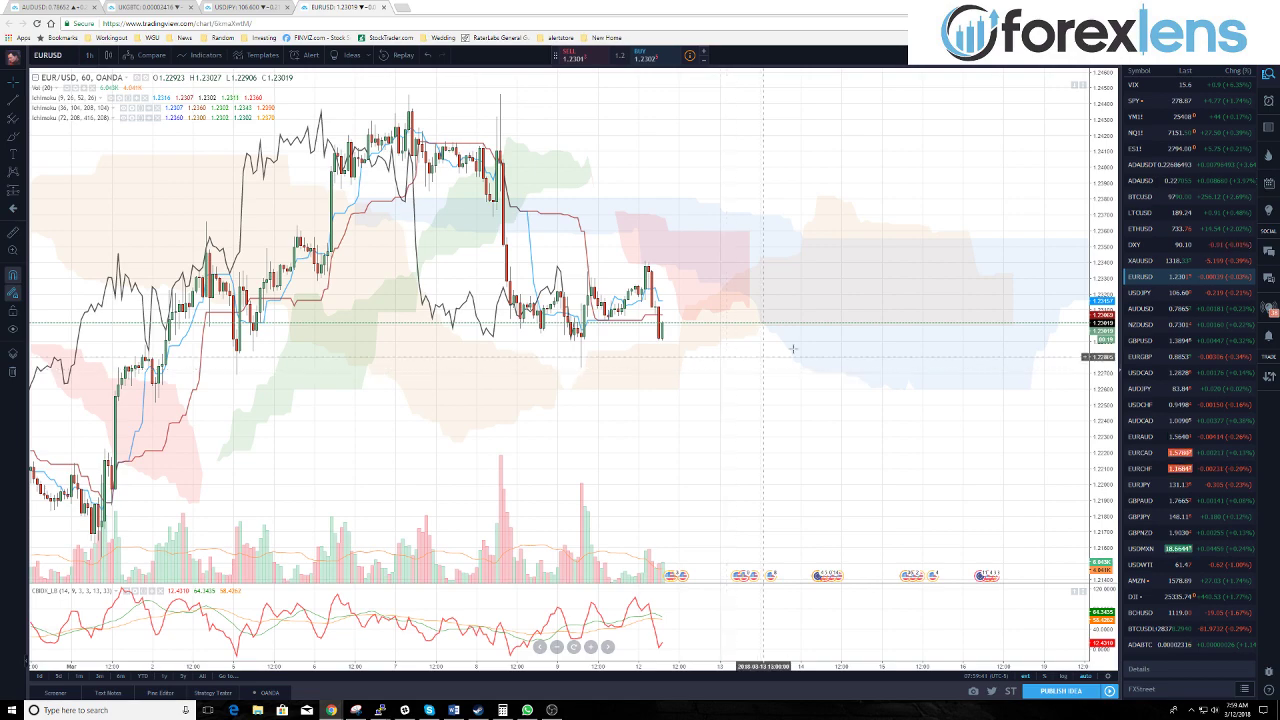
# Review USDJPY's latest candles against the clouds and dismiss the USDCAD price alert.
pyautogui.click(1150, 293)
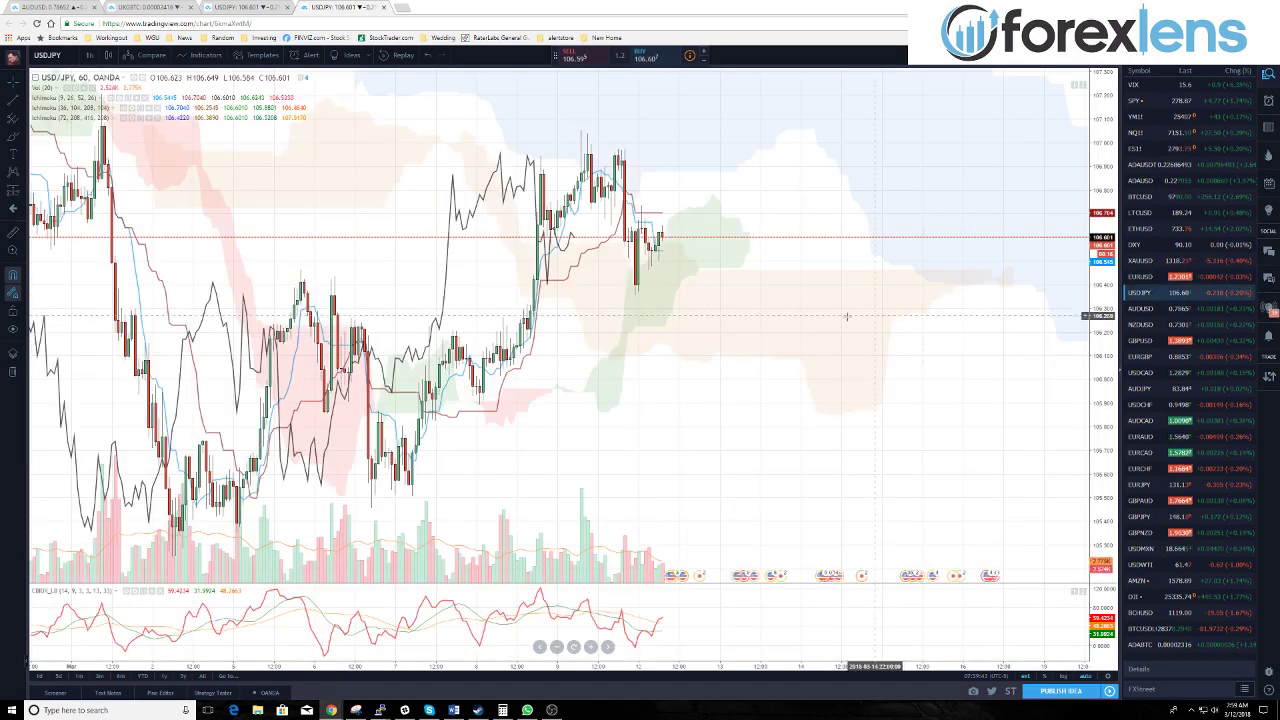
pyautogui.scroll(3, 670, 298)
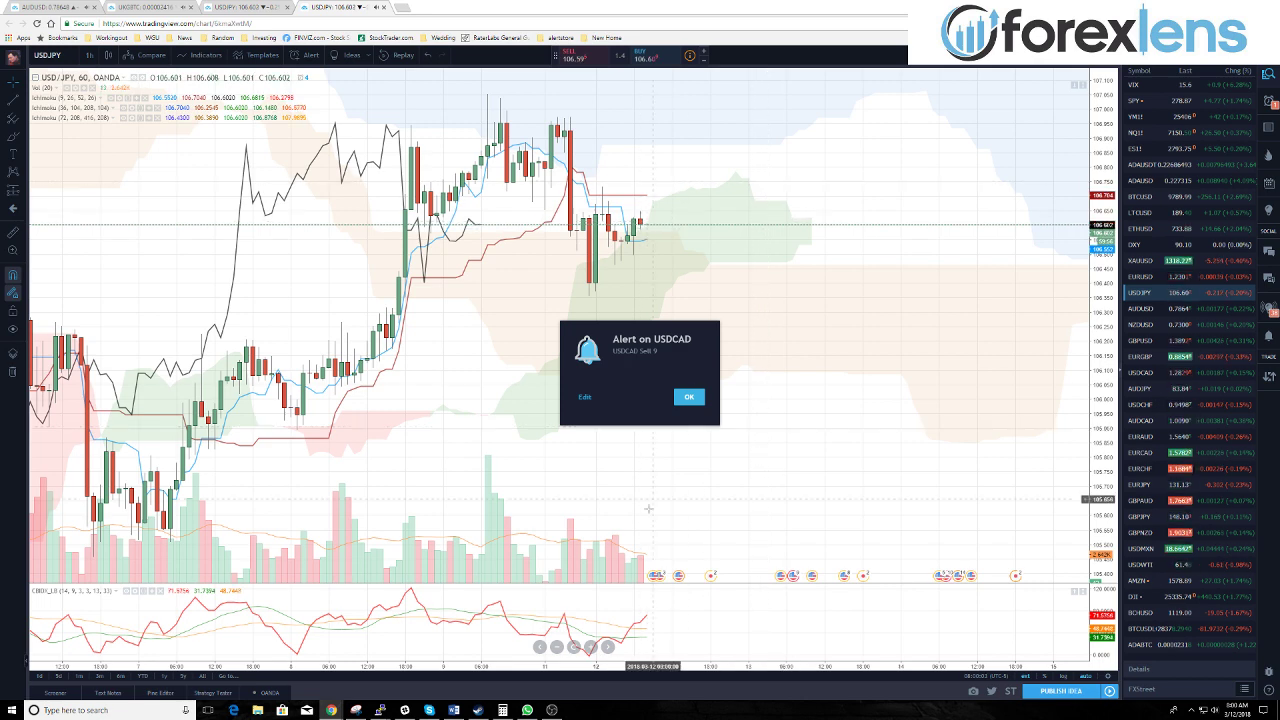
pyautogui.click(687, 400)
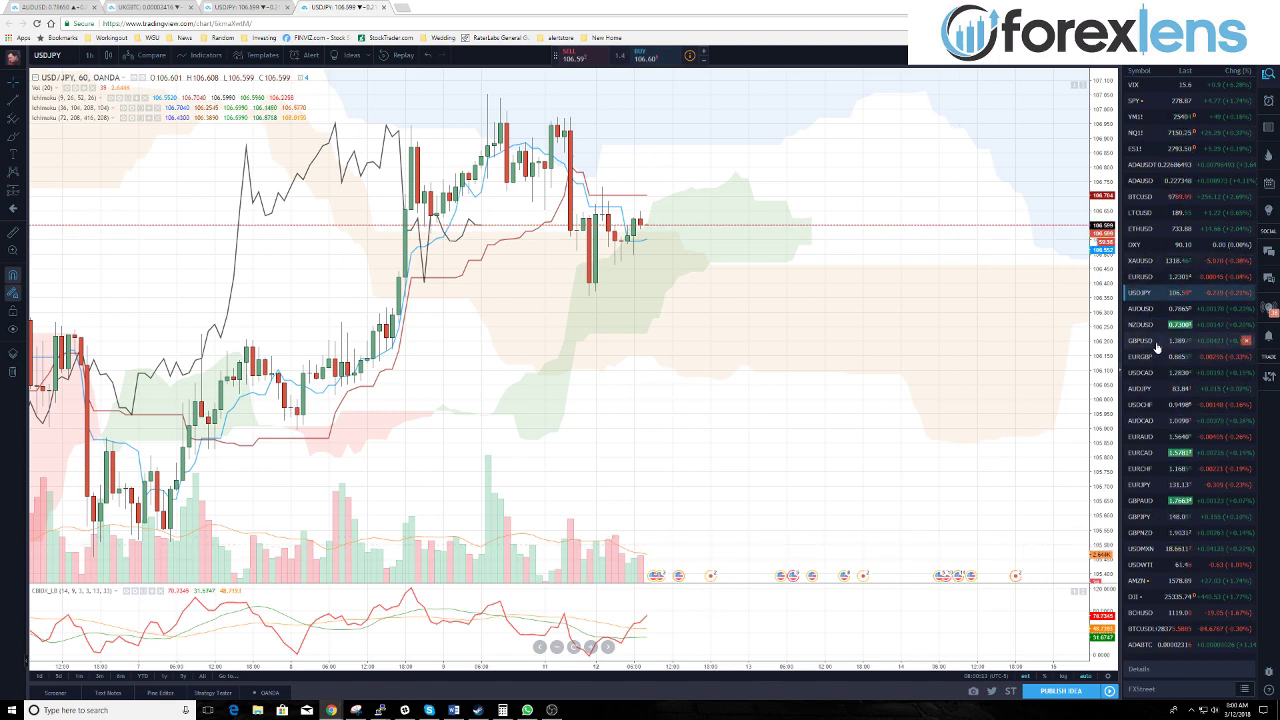
# Review USDCAD and EURGBP in turn, comparing their recent price moves with the clouds ahead.
pyautogui.click(1138, 378)
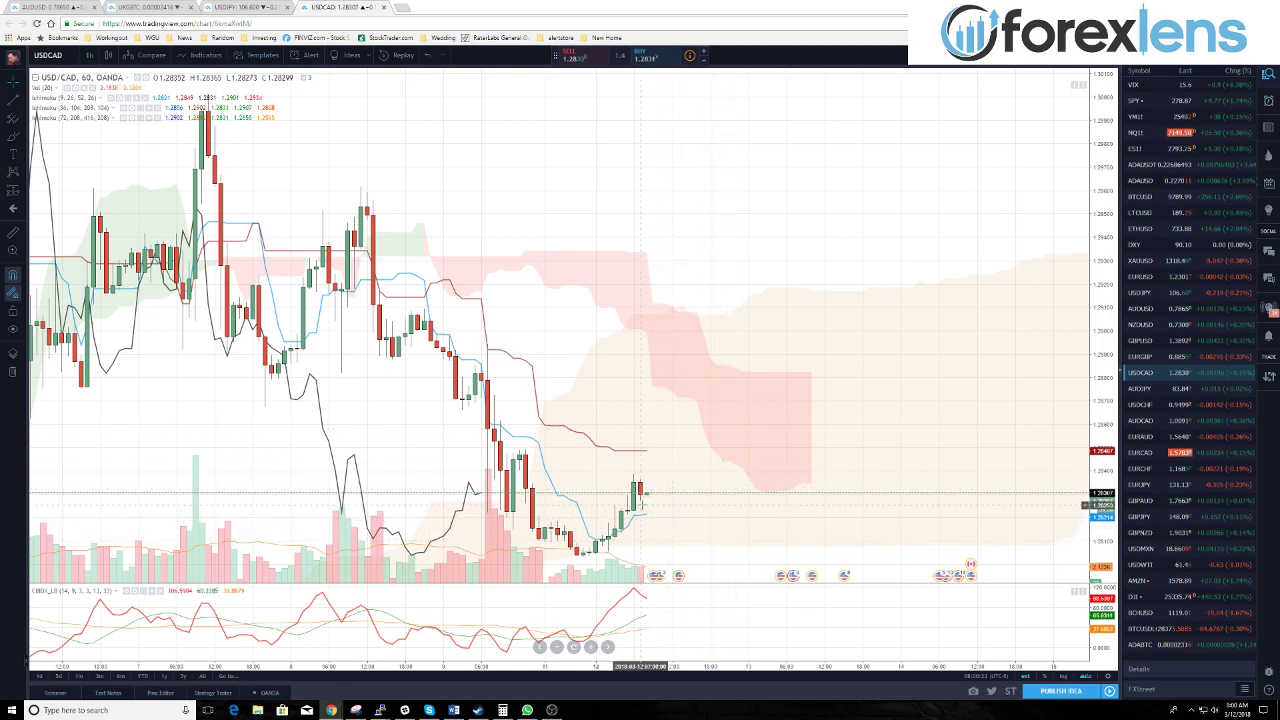
pyautogui.scroll(3, 673, 519)
pyautogui.hscroll(1, 710, 512)
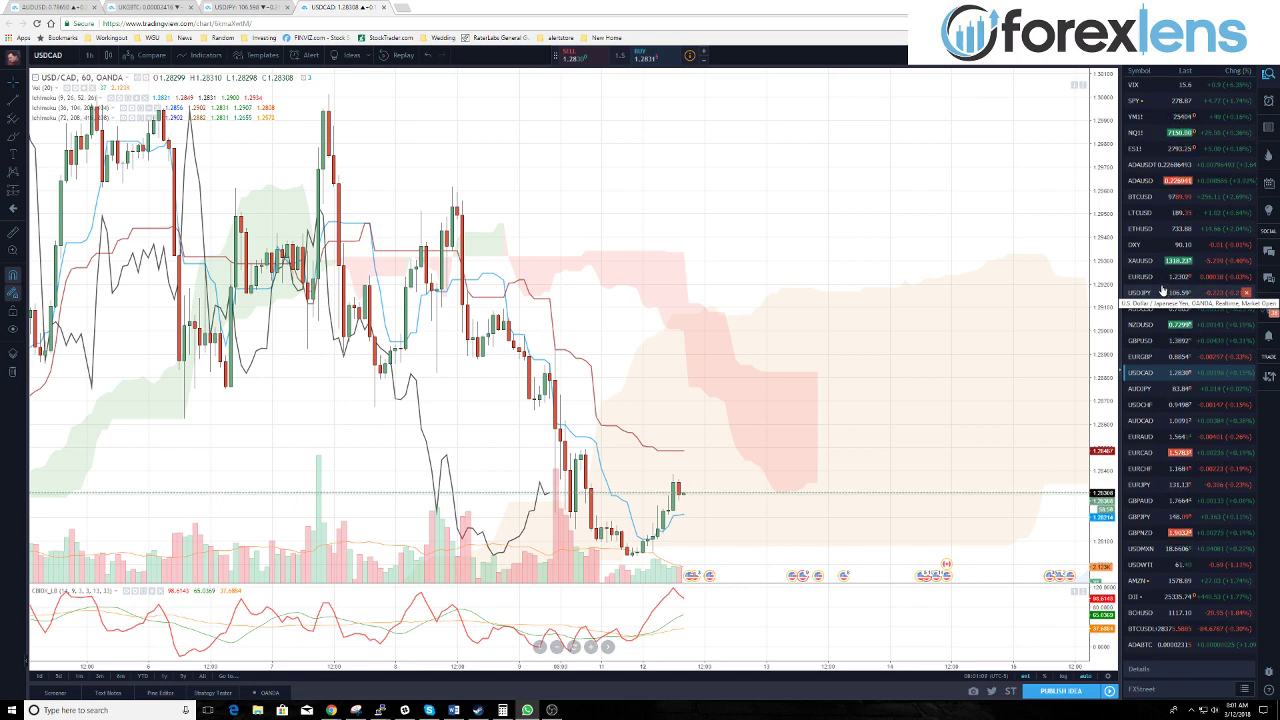
pyautogui.click(1150, 357)
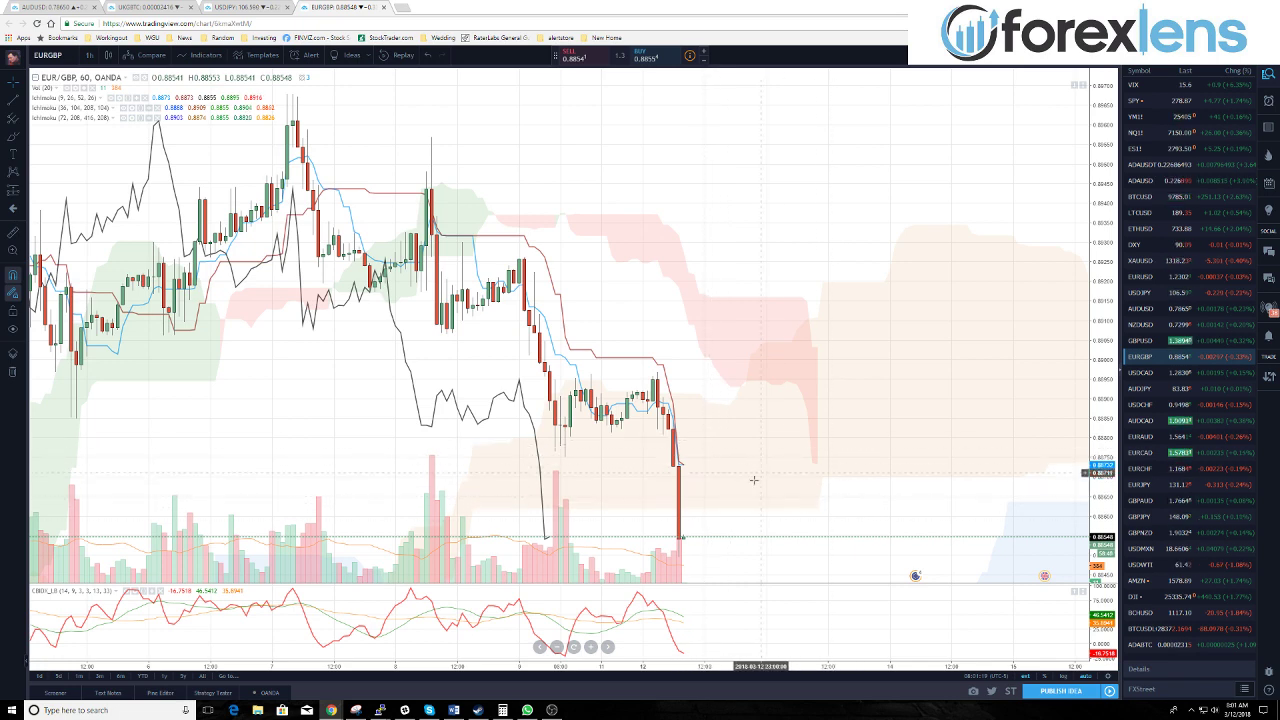
pyautogui.scroll(-2, 790, 460)
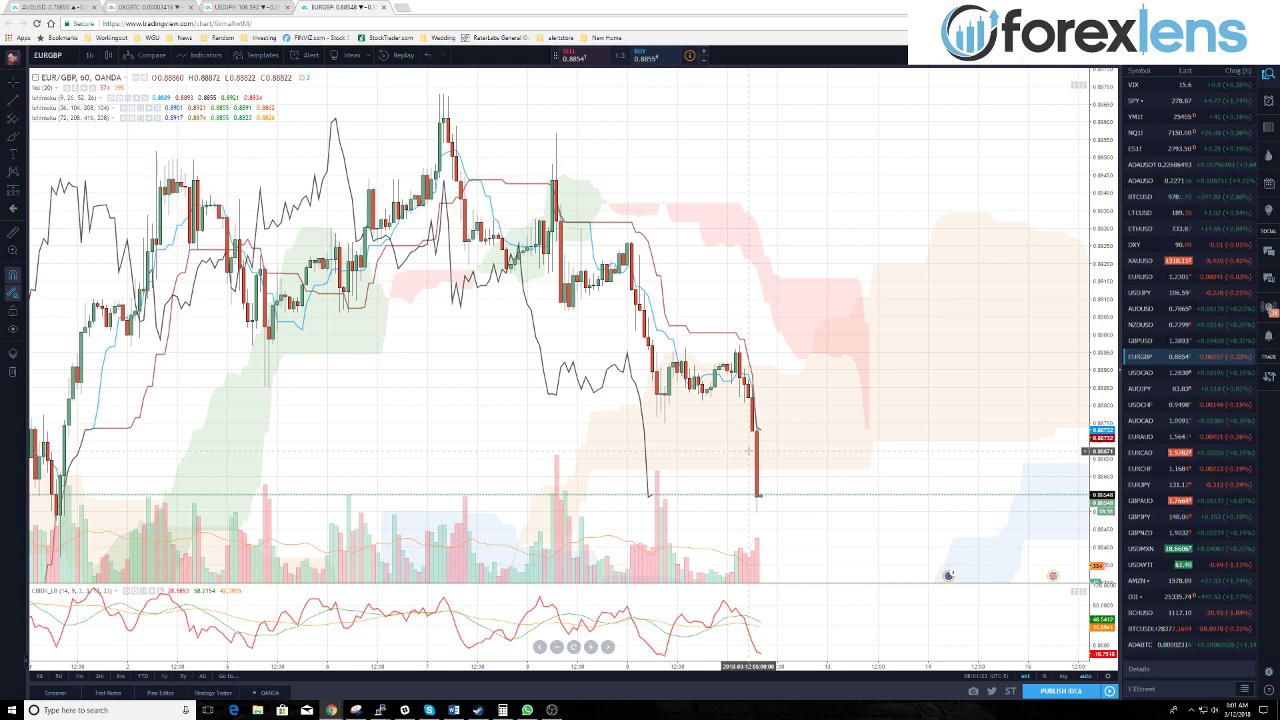
# Display AUDJPY and examine its latest candles and lagging line relative to the higher-timeframe clouds.
pyautogui.click(1168, 390)
pyautogui.scroll(2, 680, 354)
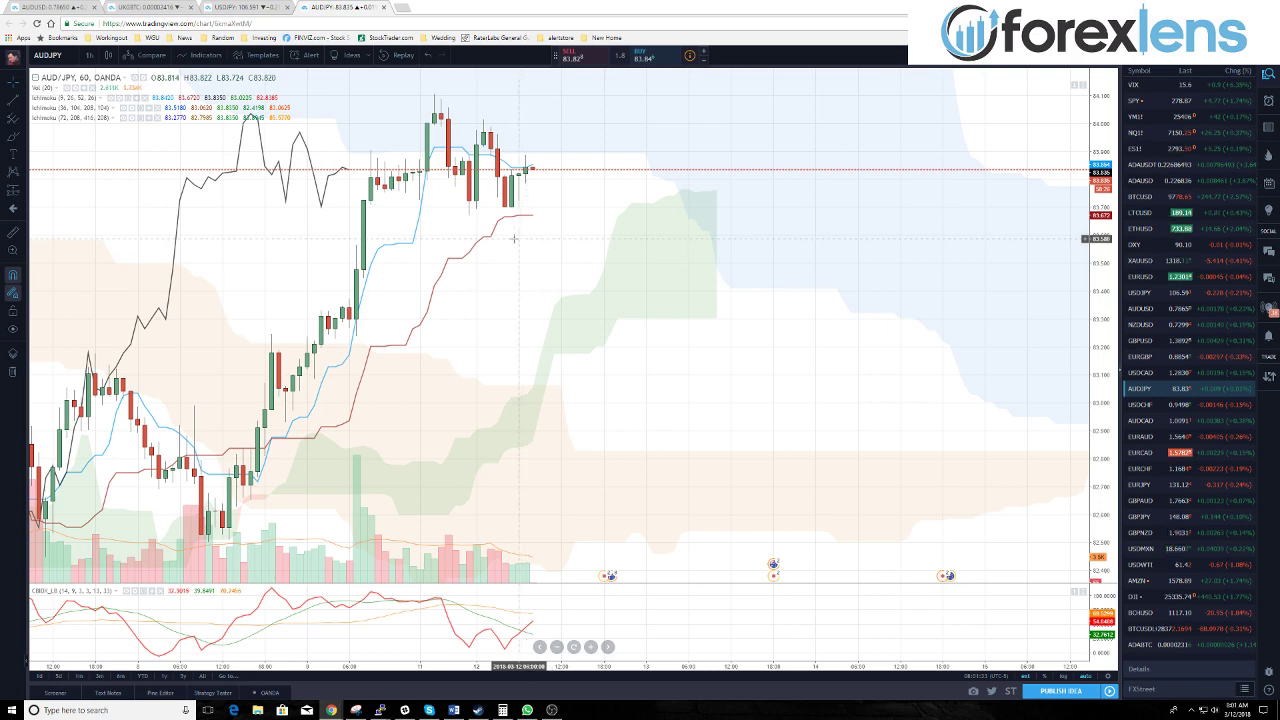
pyautogui.moveTo(497, 263); pyautogui.dragTo(566, 262)
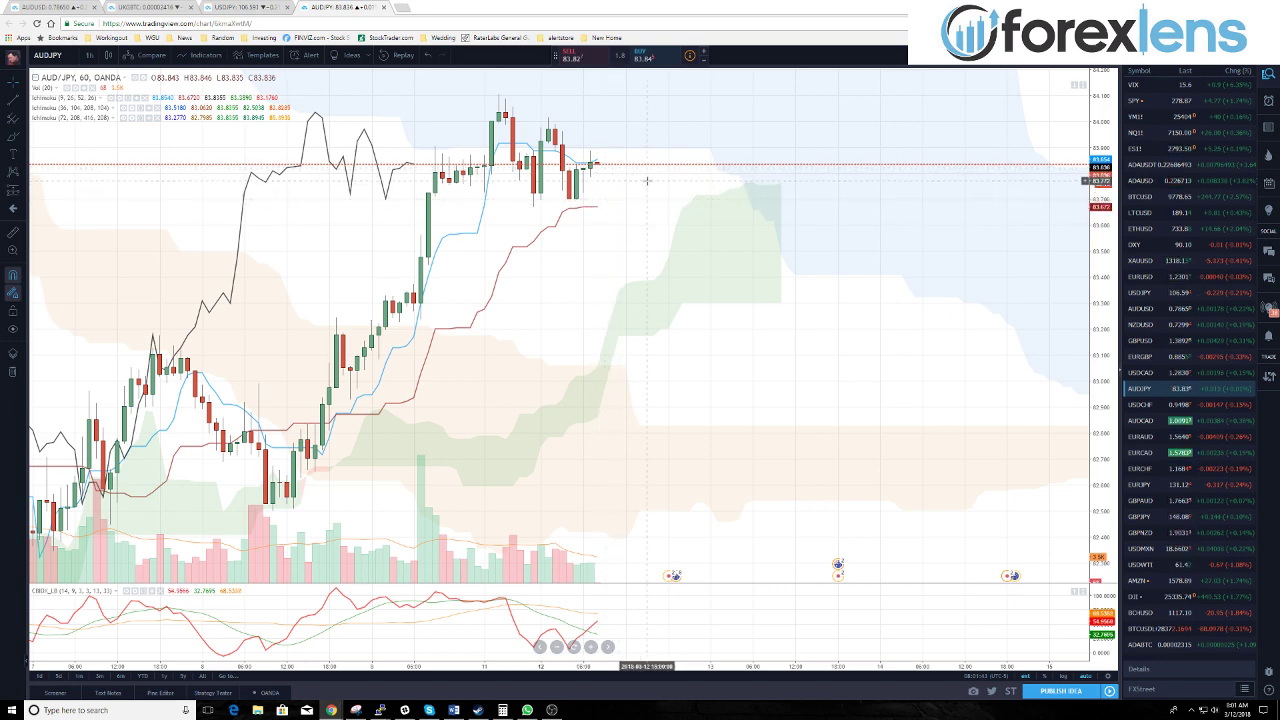
pyautogui.moveTo(680, 200); pyautogui.dragTo(802, 218)
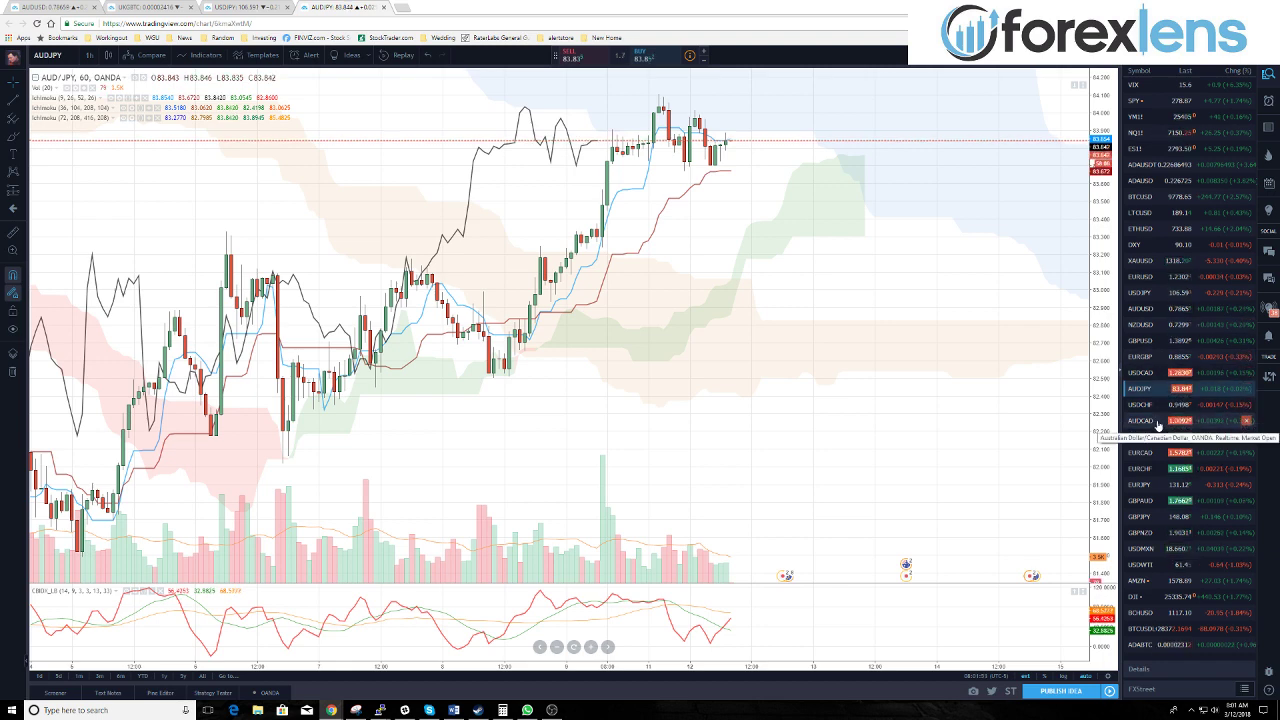
# Review USDCHF and GBPUSD in turn, checking their recent candles against the three Ichimoku clouds.
pyautogui.click(1150, 404)
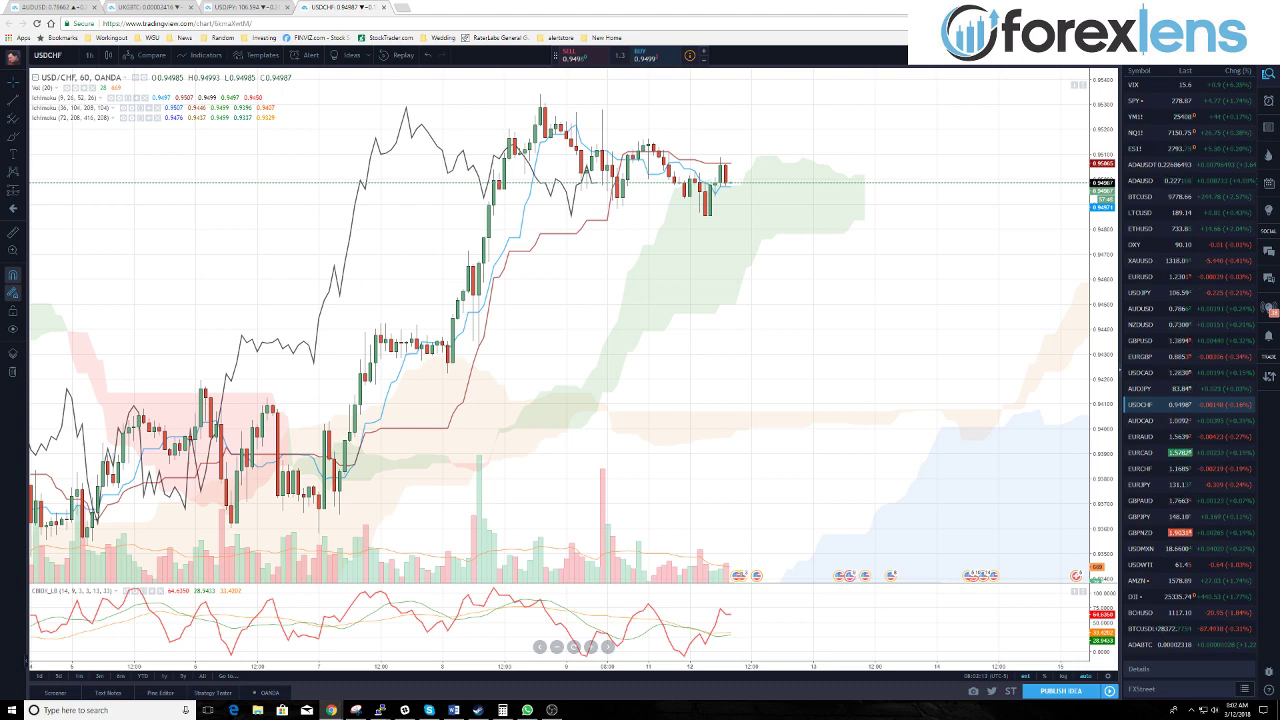
pyautogui.click(1141, 340)
pyautogui.scroll(-3, 823, 408)
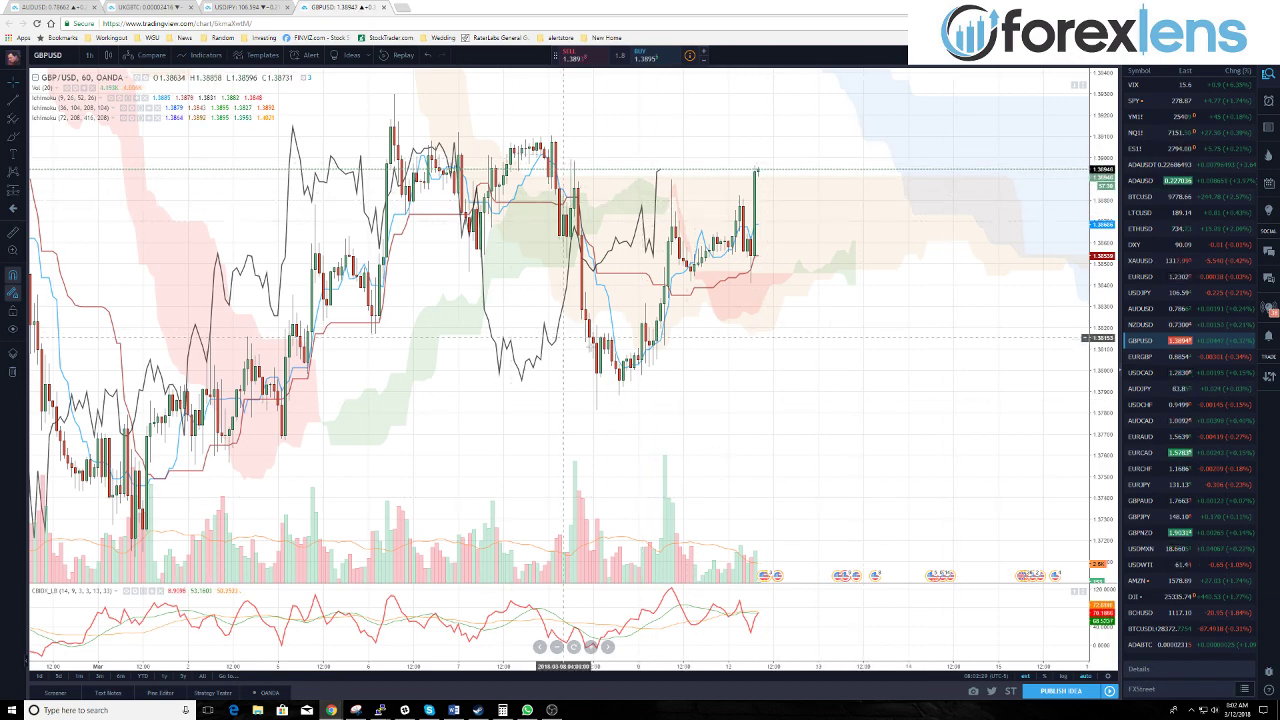
pyautogui.moveTo(924, 378); pyautogui.dragTo(870, 400)
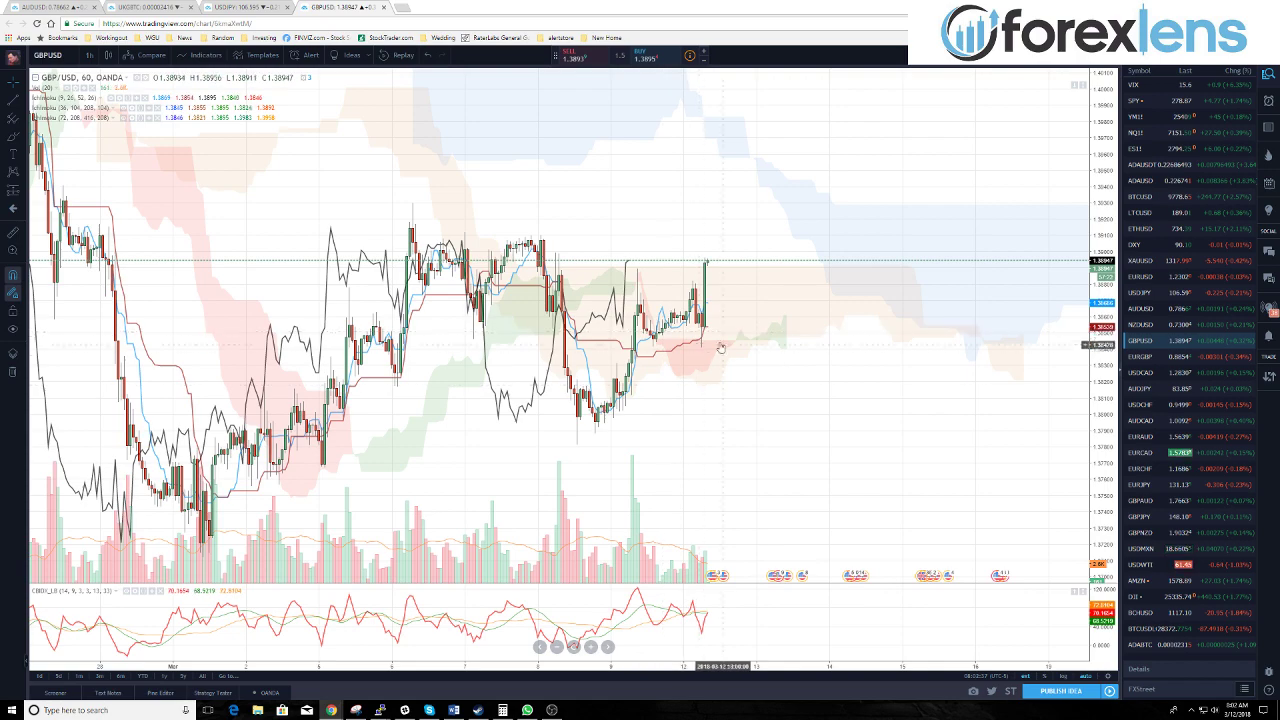
# Show GBPUSD on the 5-minute timeframe and view its price history together with the projected clouds.
pyautogui.click(89, 54)
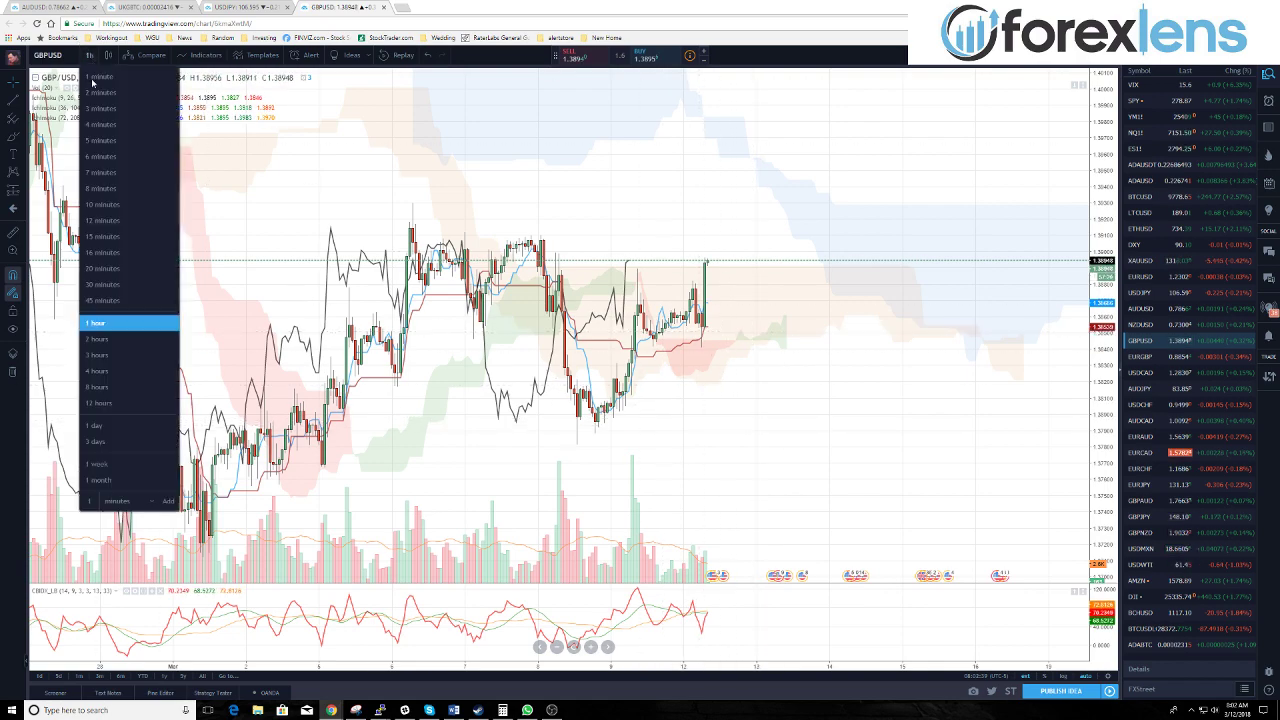
pyautogui.click(101, 140)
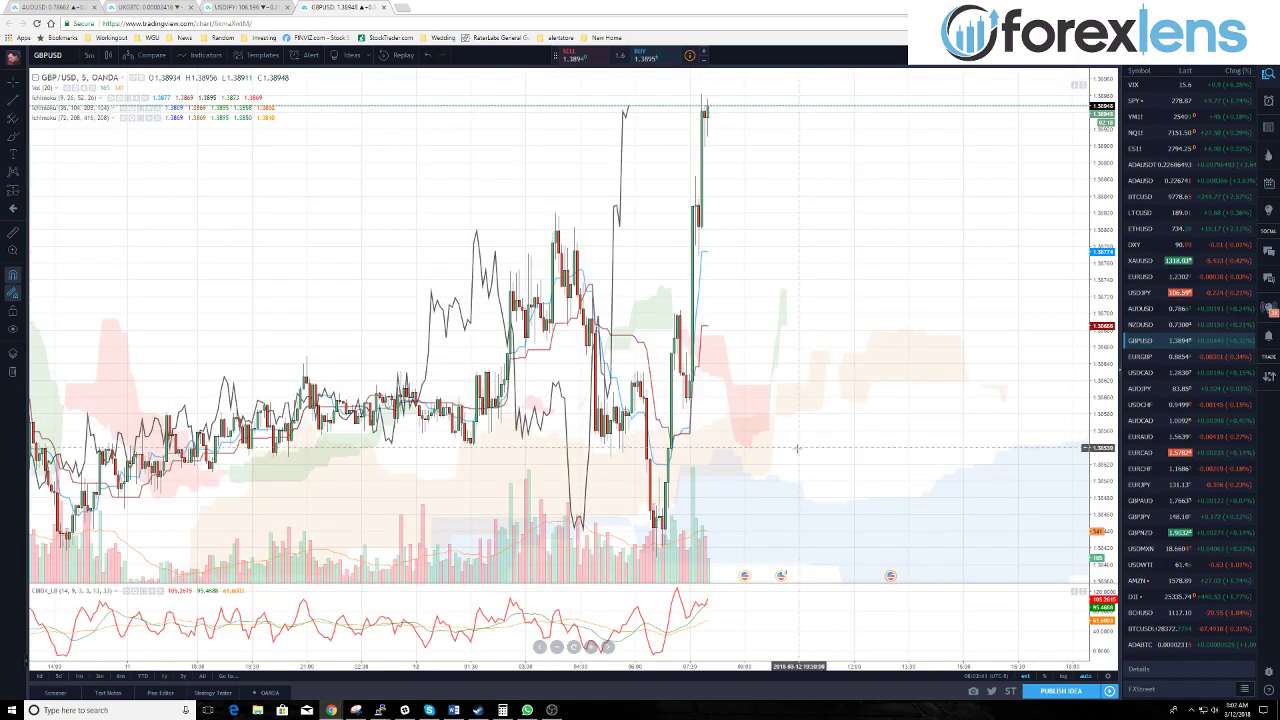
pyautogui.scroll(-3, 762, 456)
pyautogui.moveTo(909, 400); pyautogui.dragTo(663, 440)
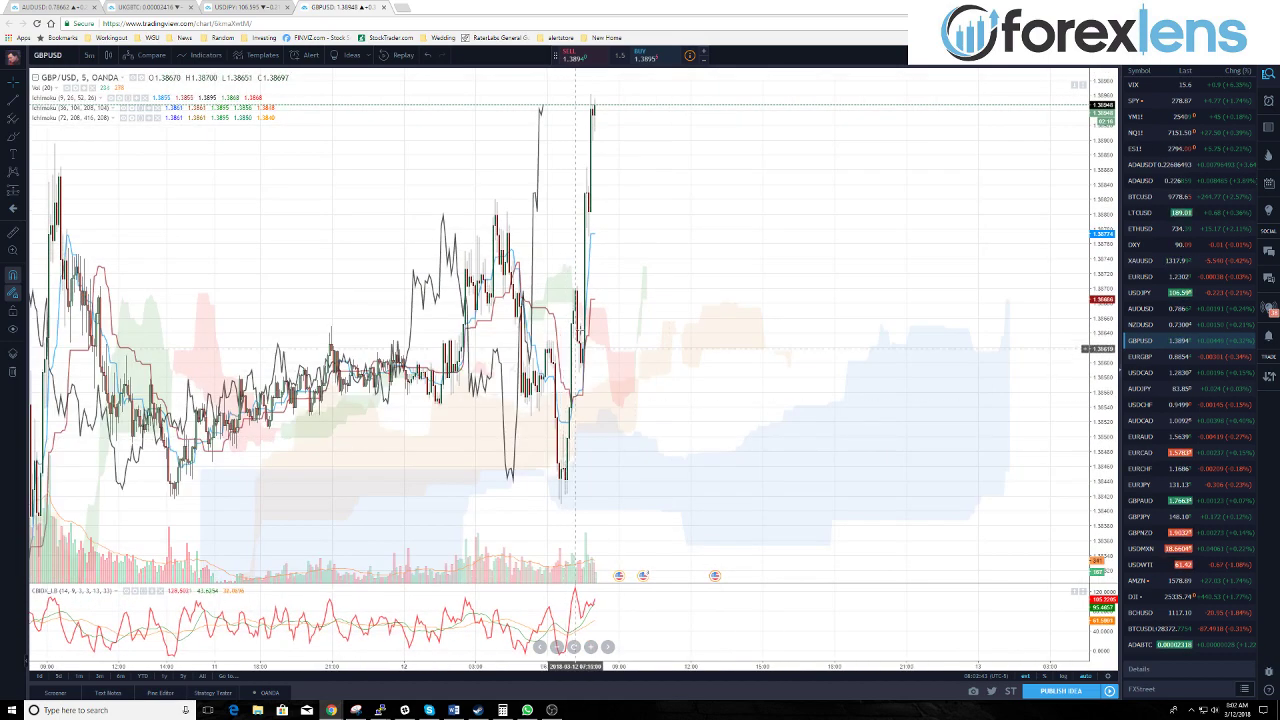
# Check GBPUSD's clouds on the 1-day timeframe and return the chart to 1 hour.
pyautogui.click(89, 54)
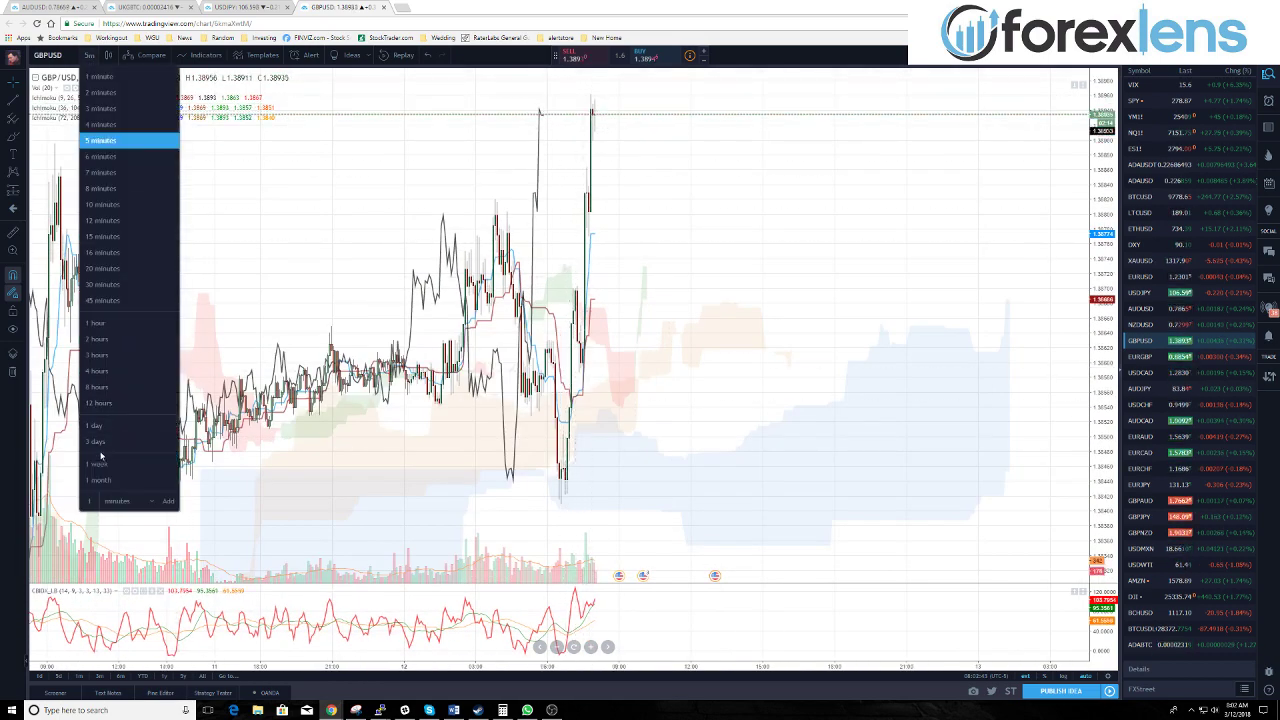
pyautogui.click(28, 661)
pyautogui.moveTo(609, 289); pyautogui.dragTo(788, 311)
pyautogui.click(89, 54)
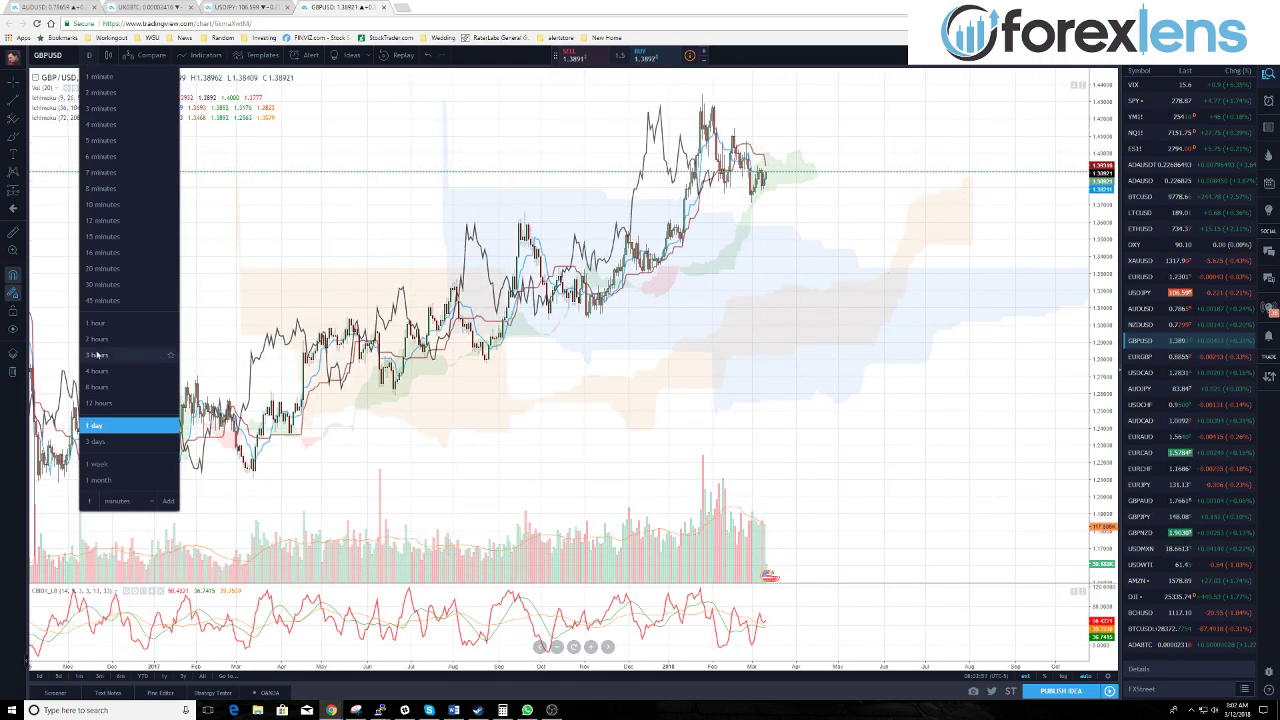
pyautogui.click(95, 323)
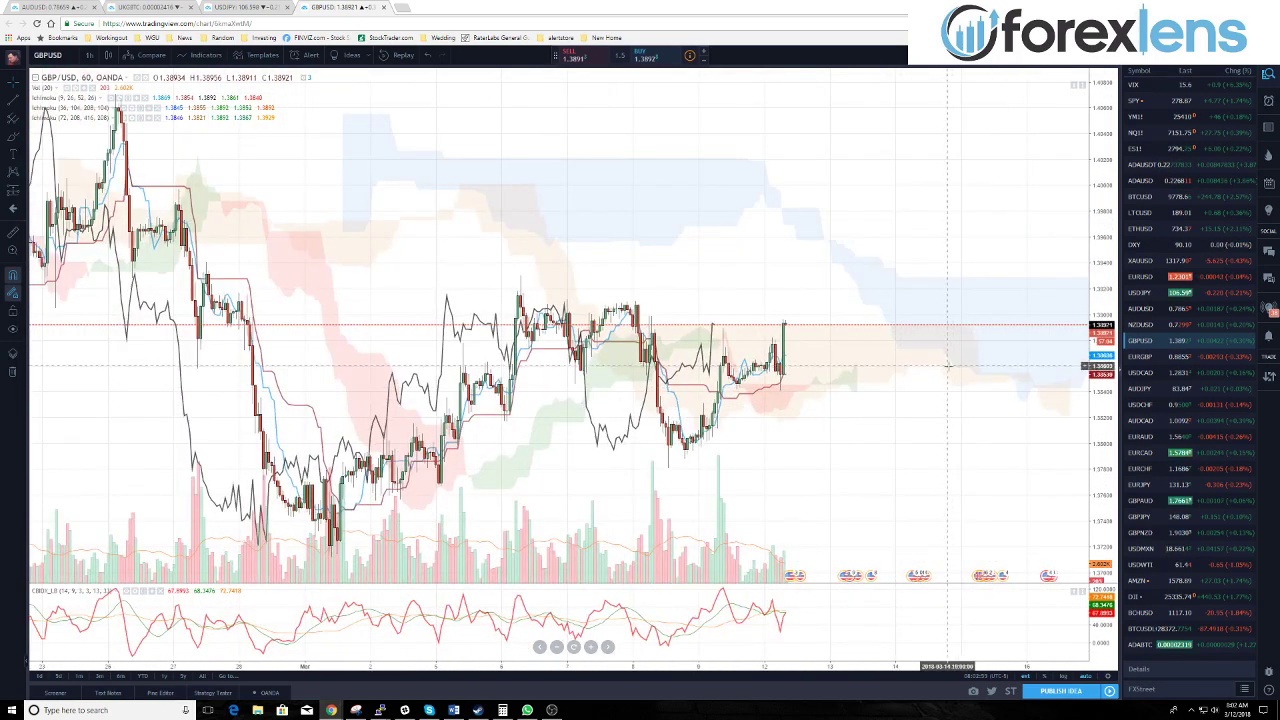
pyautogui.moveTo(918, 420); pyautogui.dragTo(806, 416)
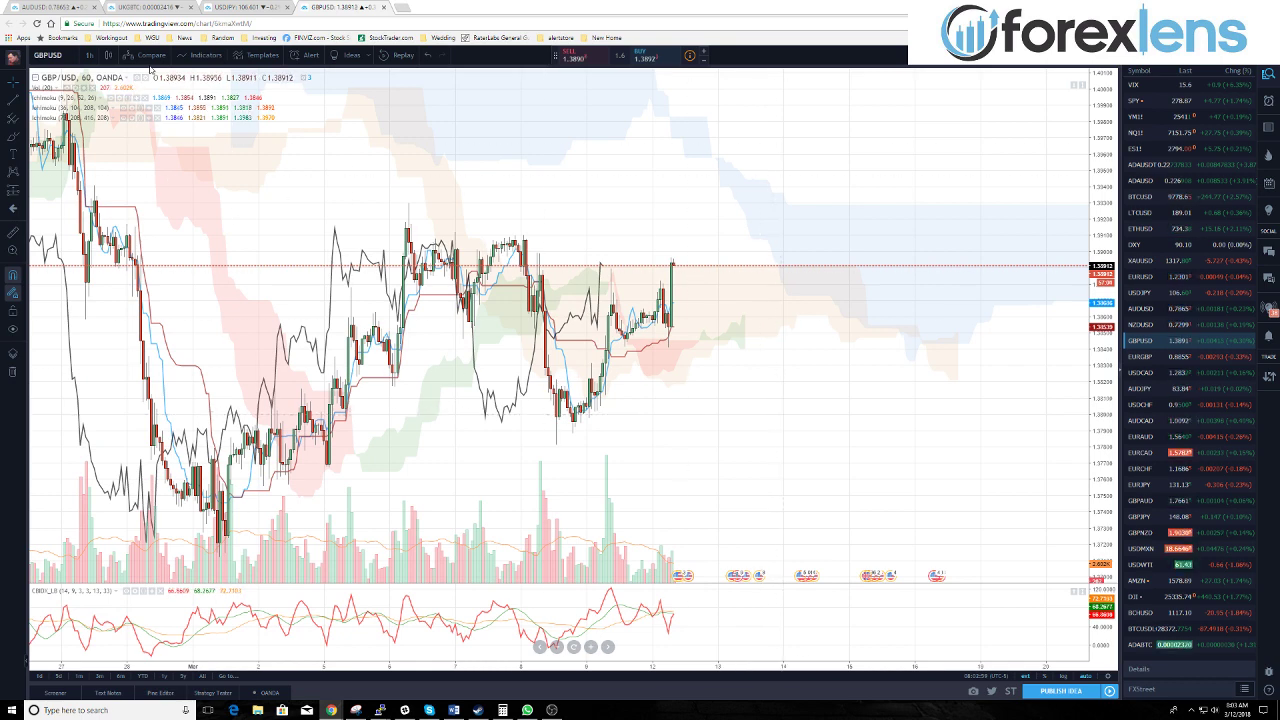
# Add a fourth built-in Ichimoku Cloud indicator to the hourly GBPUSD chart.
pyautogui.click(202, 56)
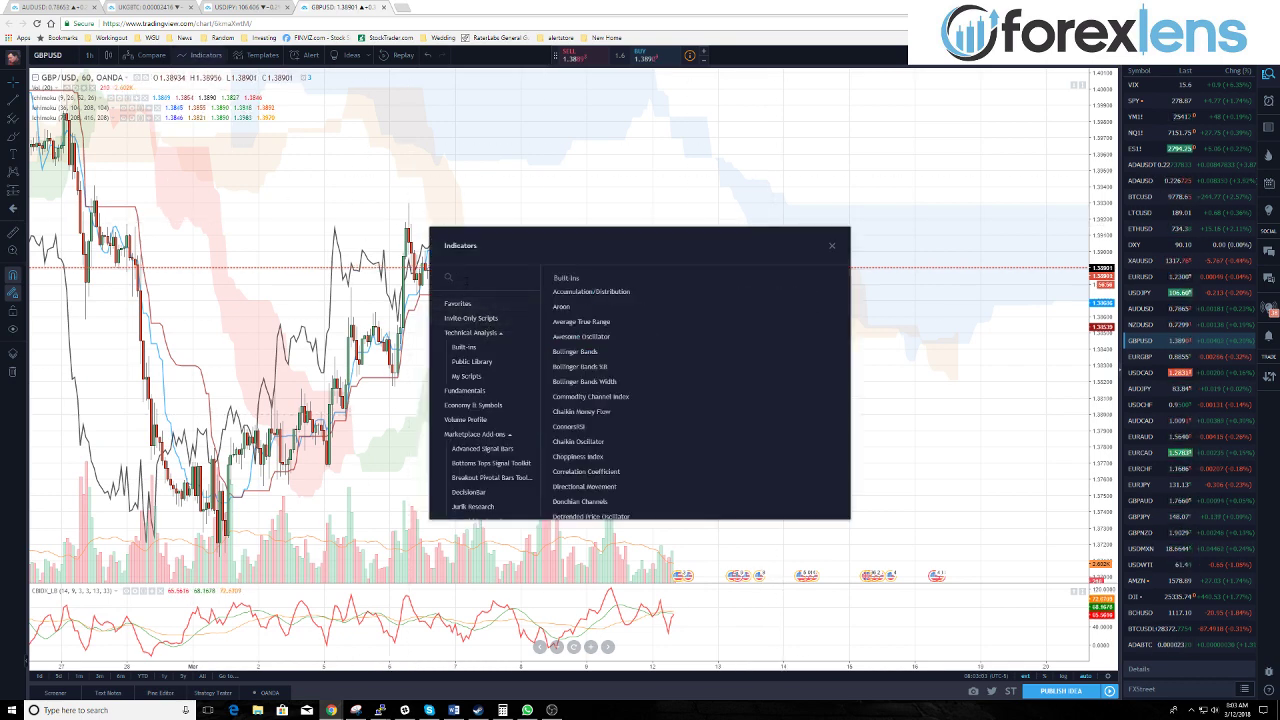
pyautogui.write('ichi')
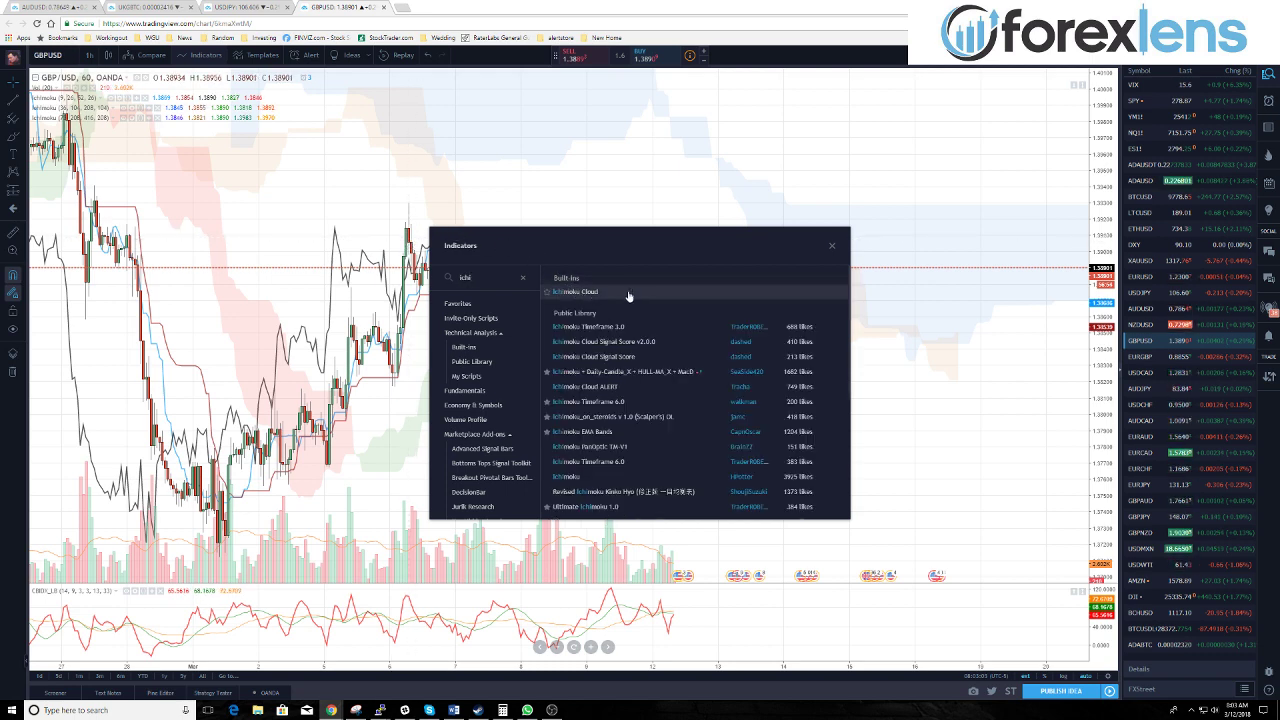
pyautogui.click(832, 248)
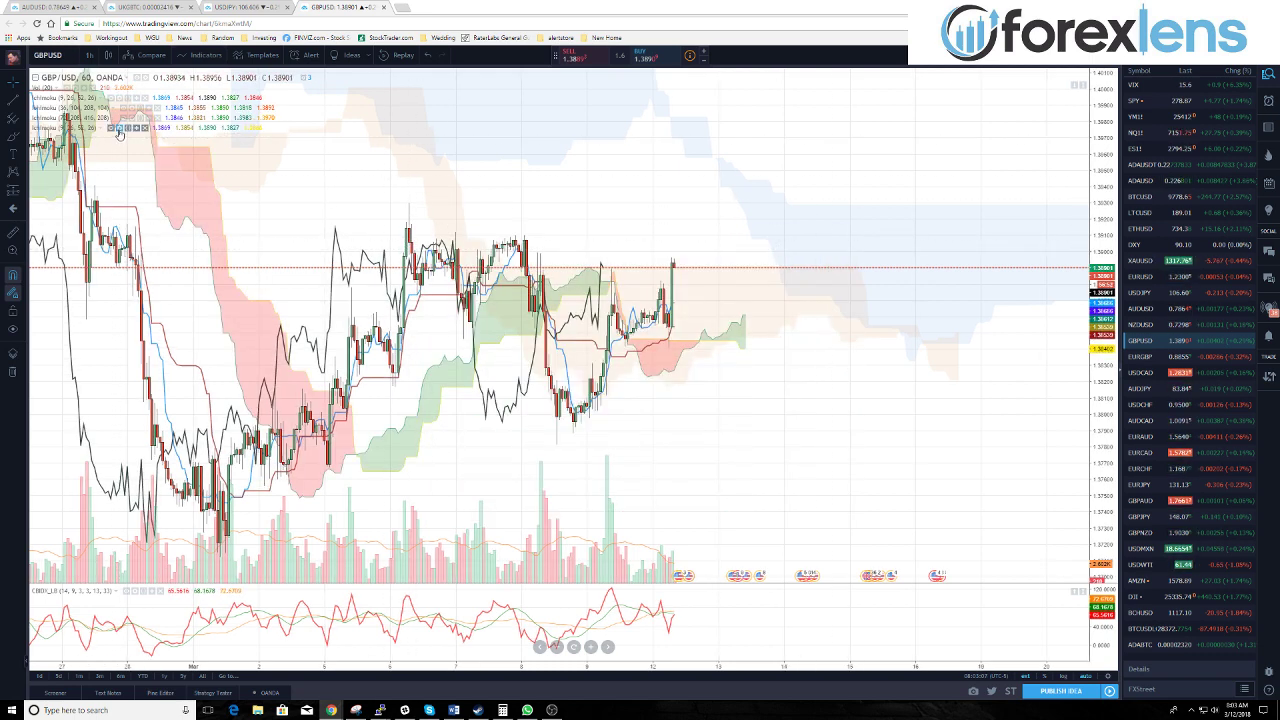
# Hide the new Ichimoku Cloud's Conversion Line, Base Line, Lagging Span, Lead 1 and Lead 2, keeping the plots background.
pyautogui.click(131, 127)
pyautogui.click(516, 301)
pyautogui.click(516, 317)
pyautogui.click(516, 334)
pyautogui.click(516, 350)
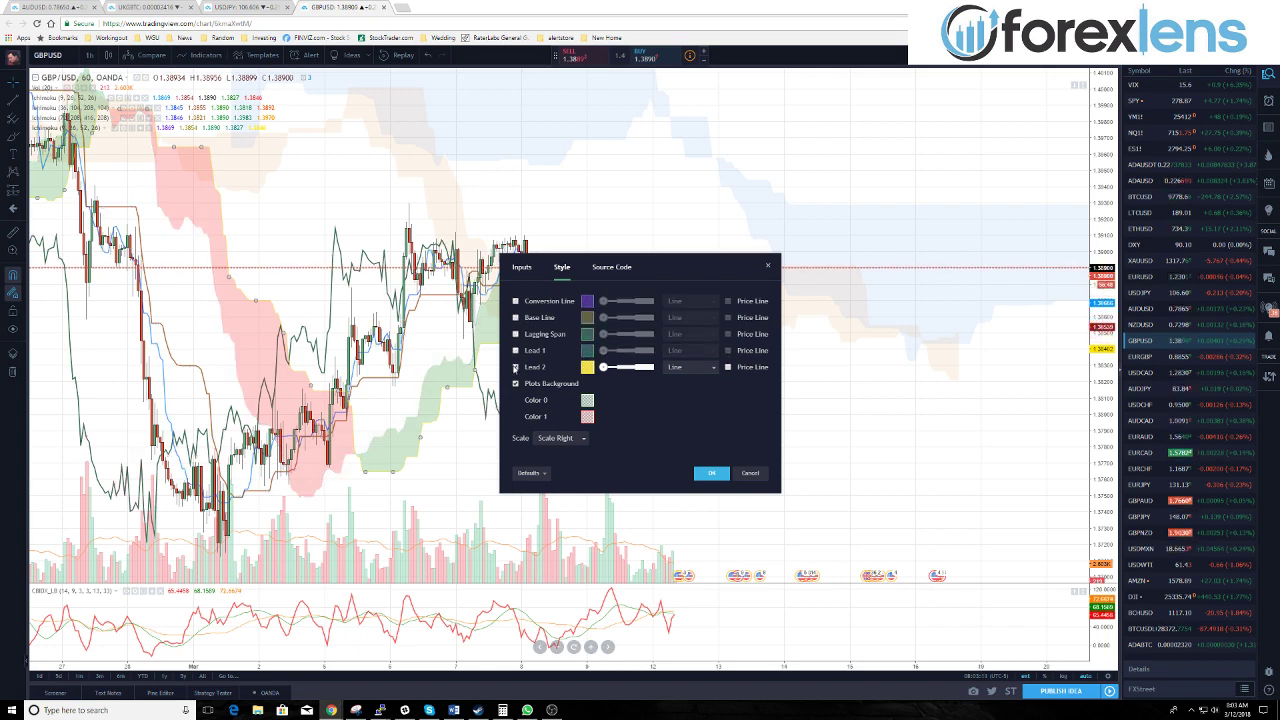
# Set both background colours of the new Ichimoku Cloud, Color 0 and Color 1, to grey.
pyautogui.click(586, 400)
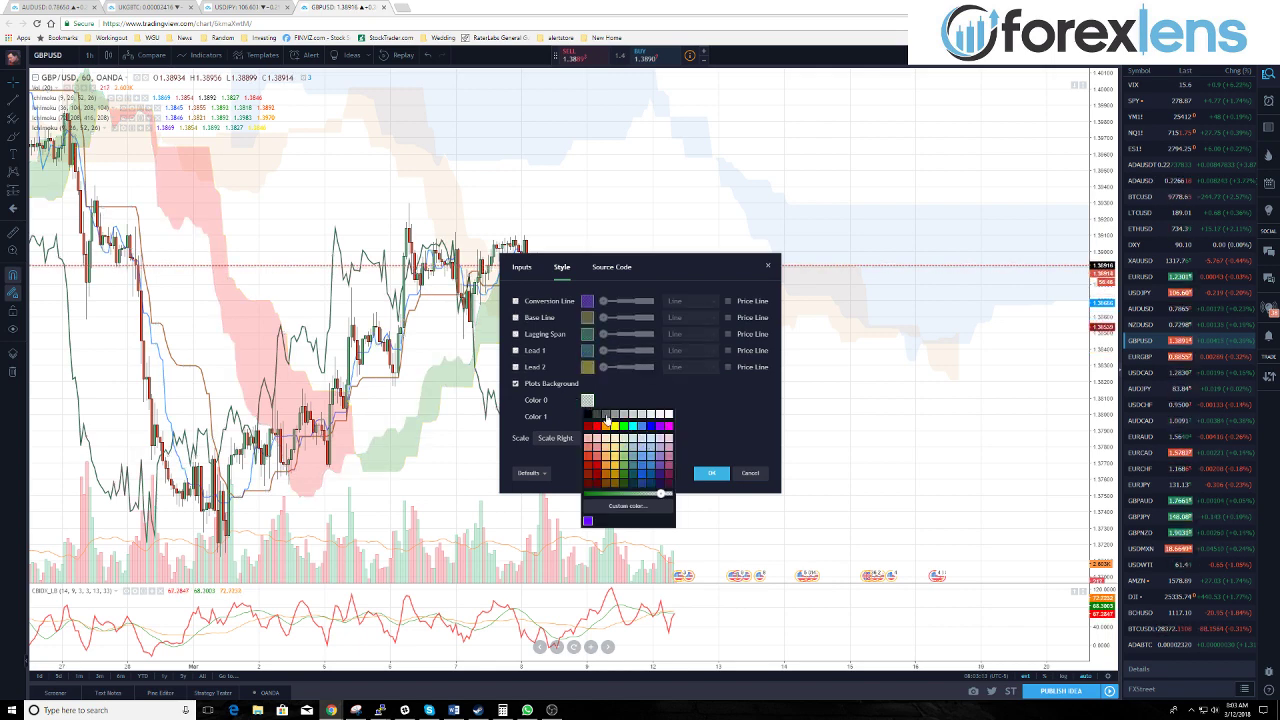
pyautogui.click(587, 418)
pyautogui.click(587, 418)
pyautogui.click(587, 418)
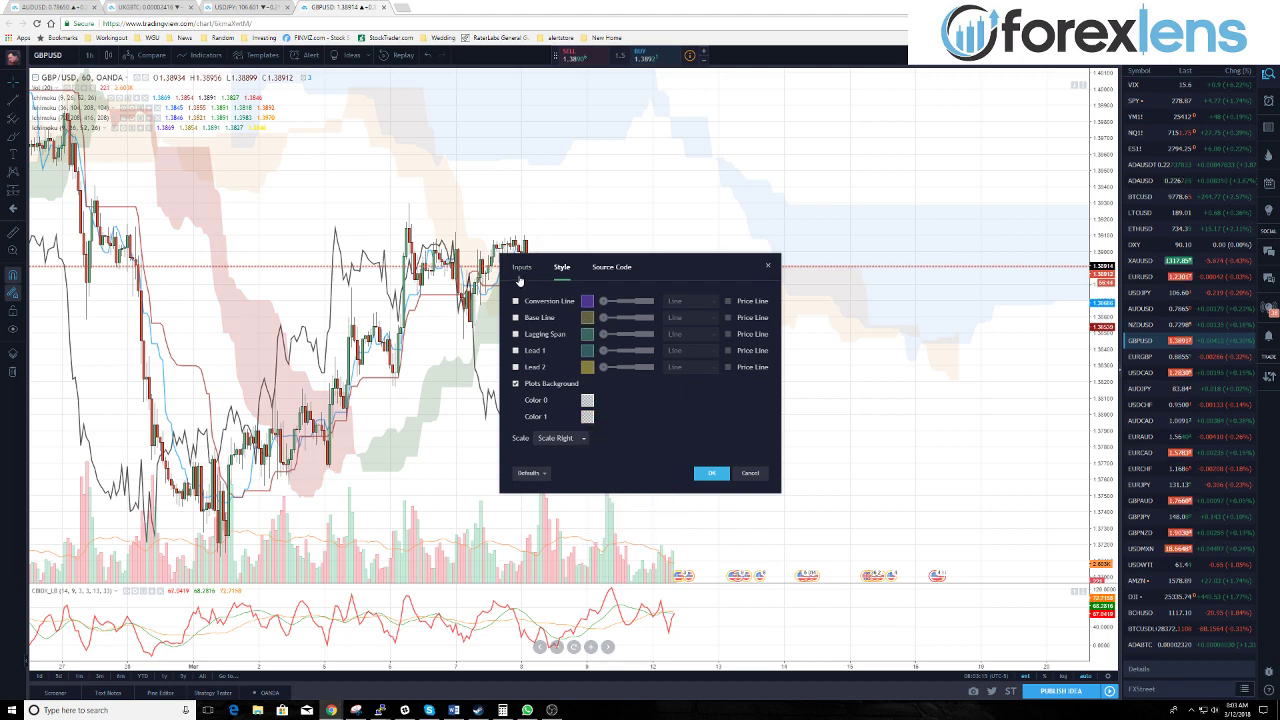
# Multiply 9 by 24 in Calculator and set the new Ichimoku Cloud's Conversion Line Periods to 216.
pyautogui.click(502, 710)
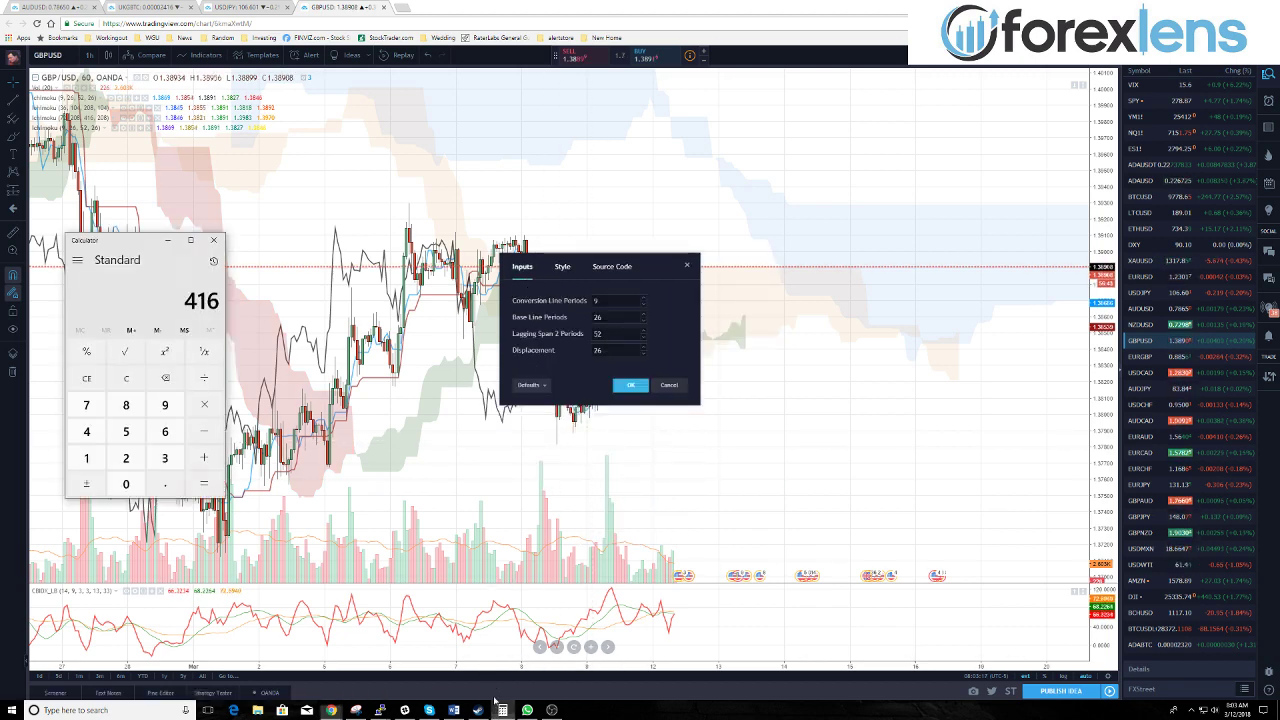
pyautogui.click(136, 385)
pyautogui.write('9*')
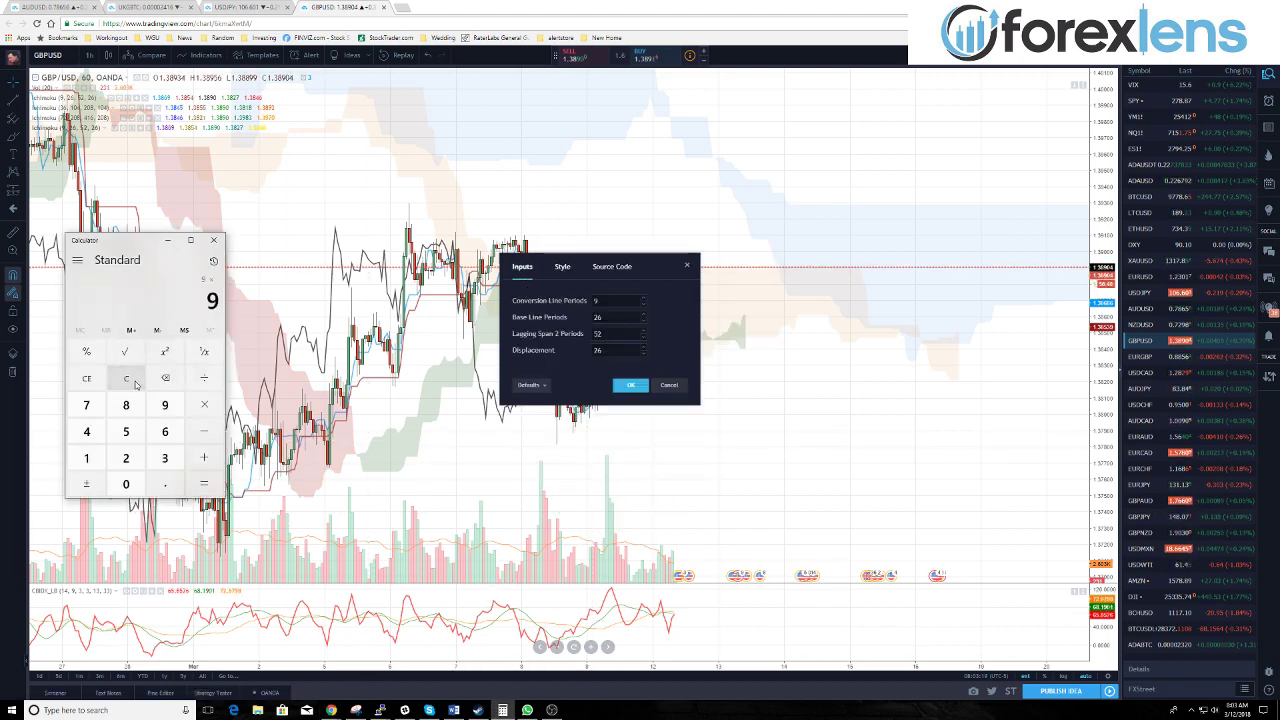
pyautogui.click(540, 303)
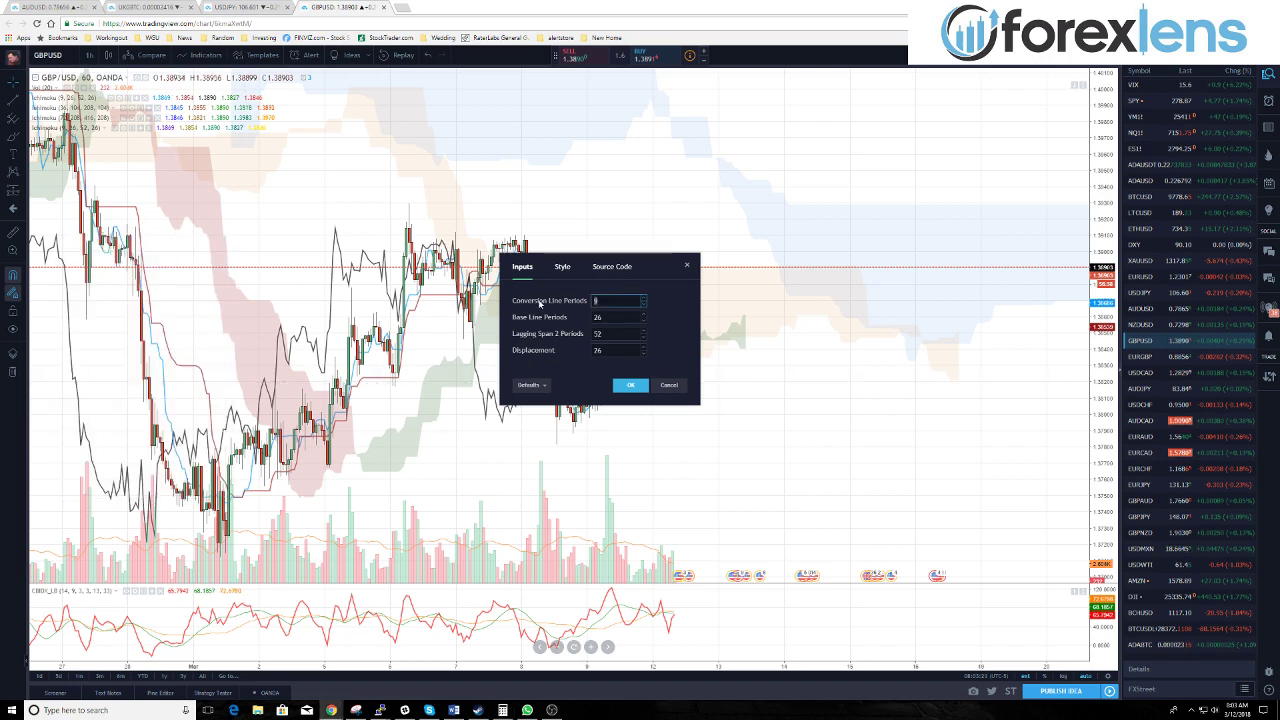
# Multiply 26 by 24 in Calculator and set the new cloud's Displacement and Base Line Periods to 624.
pyautogui.click(502, 710)
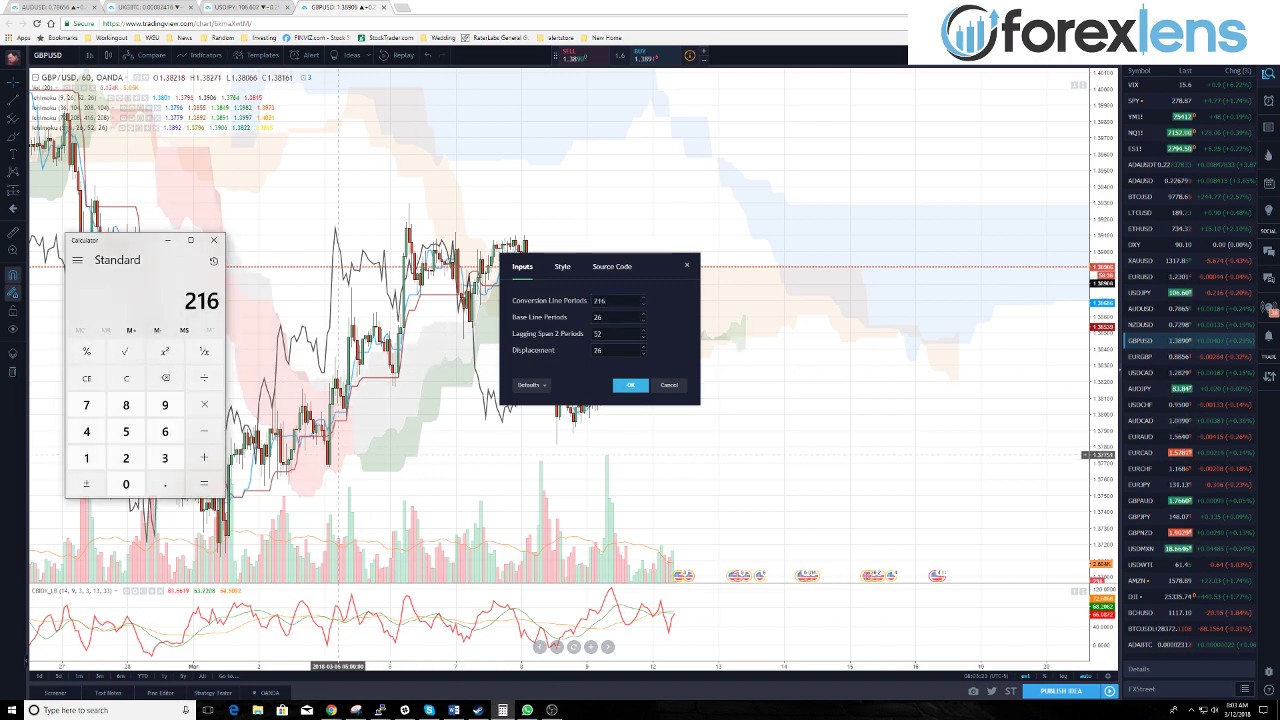
pyautogui.click(142, 380)
pyautogui.write('26')
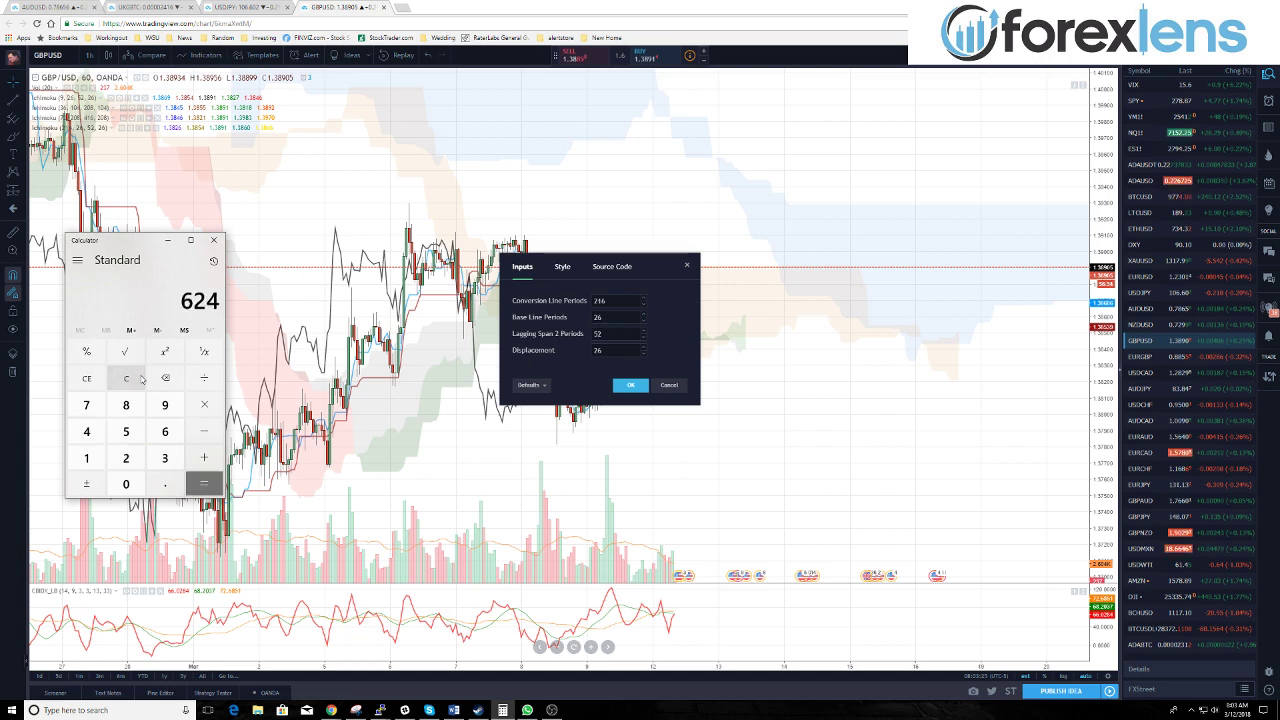
pyautogui.click(454, 349)
pyautogui.write('624')
pyautogui.click(558, 318)
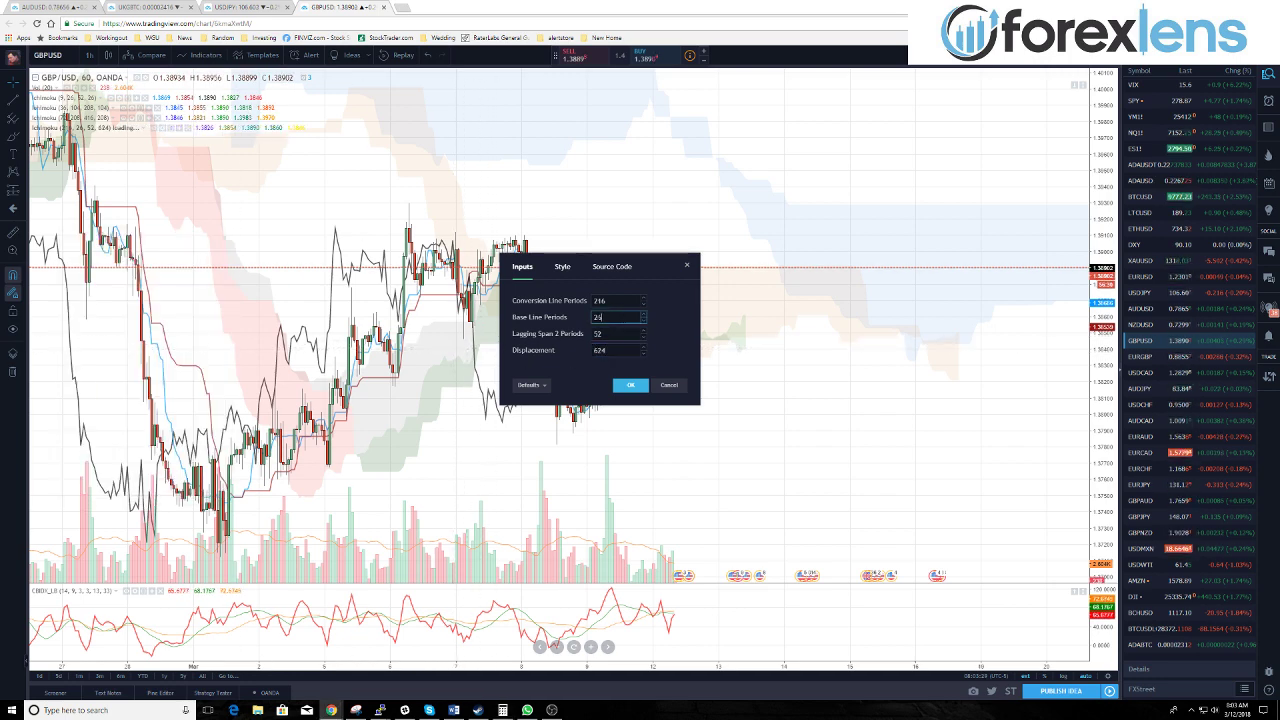
pyautogui.write('624')
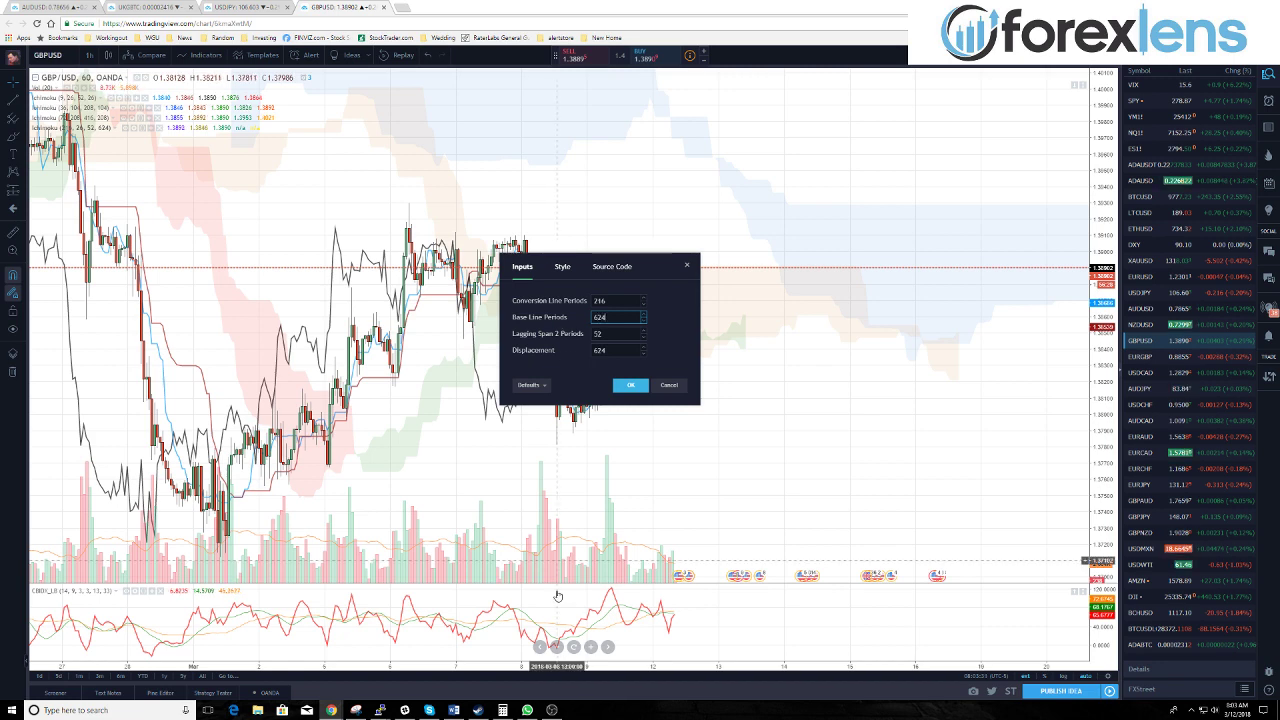
# Multiply 52 by 24 in Calculator, set the cloud's Lagging Span 2 Periods to 1248 and apply the settings.
pyautogui.click(502, 710)
pyautogui.click(133, 380)
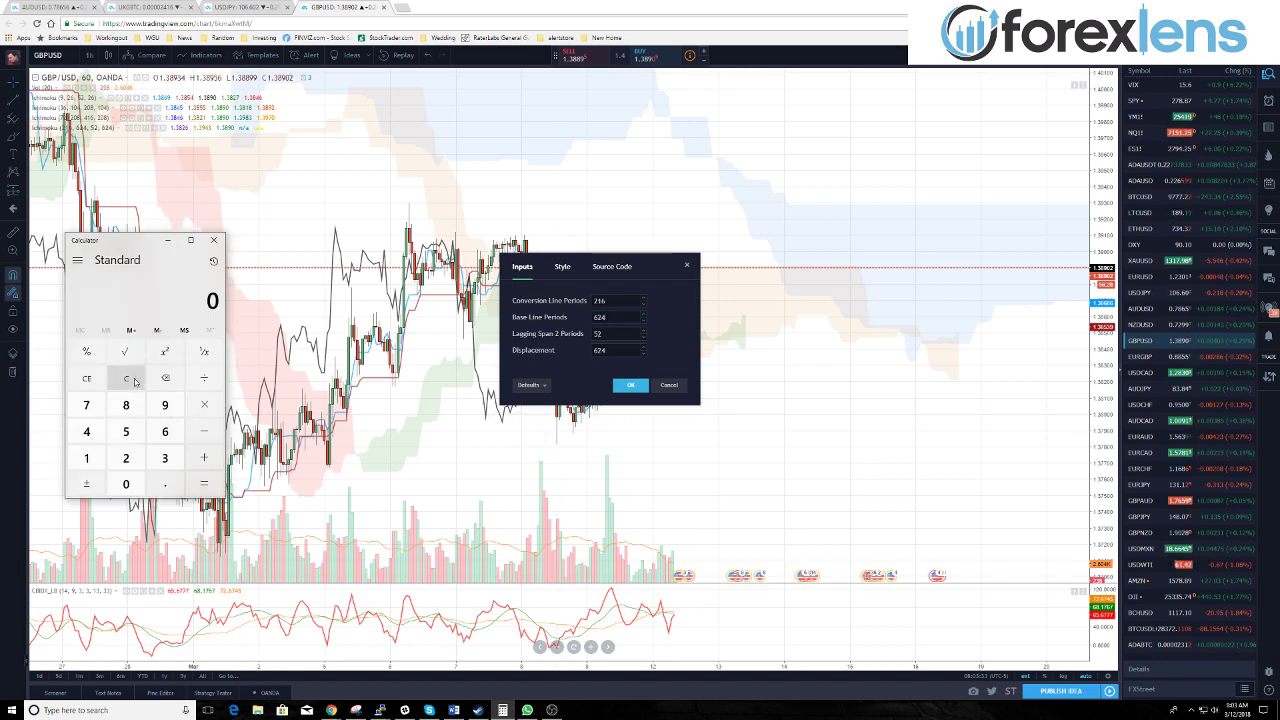
pyautogui.write('52*24')
pyautogui.press('Return')
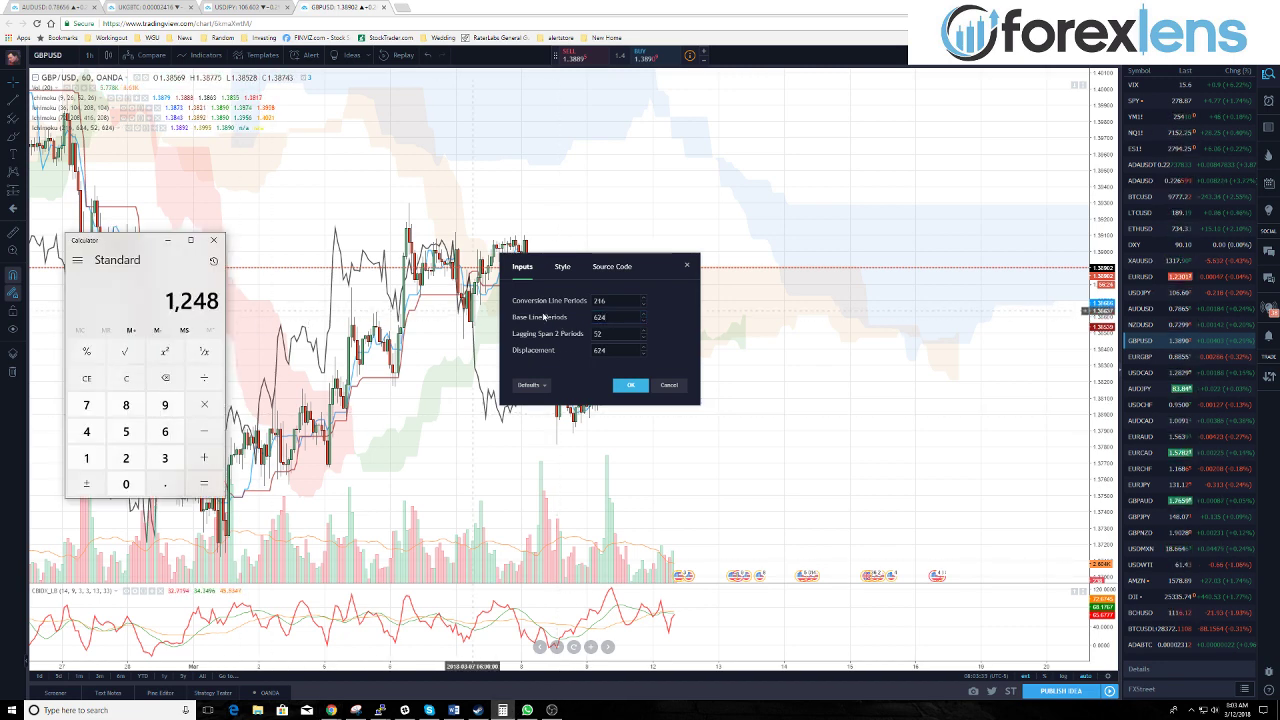
pyautogui.doubleClick(596, 334)
pyautogui.write('1248')
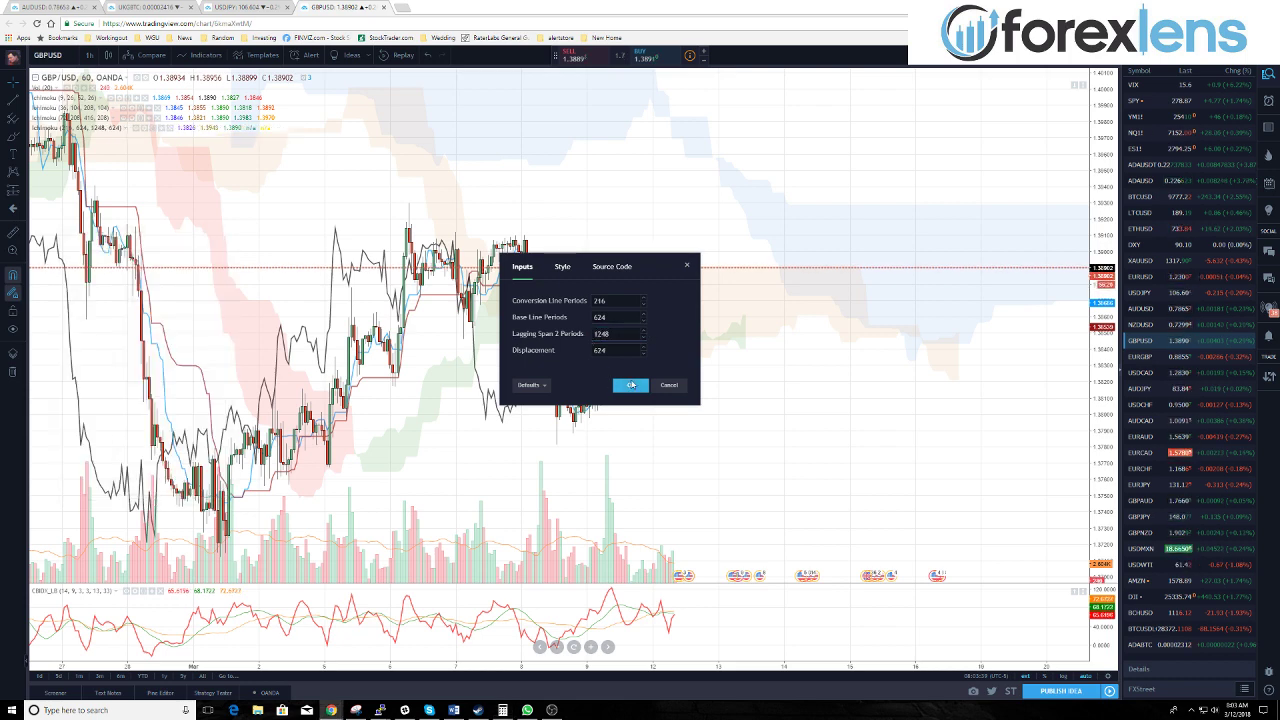
pyautogui.click(630, 385)
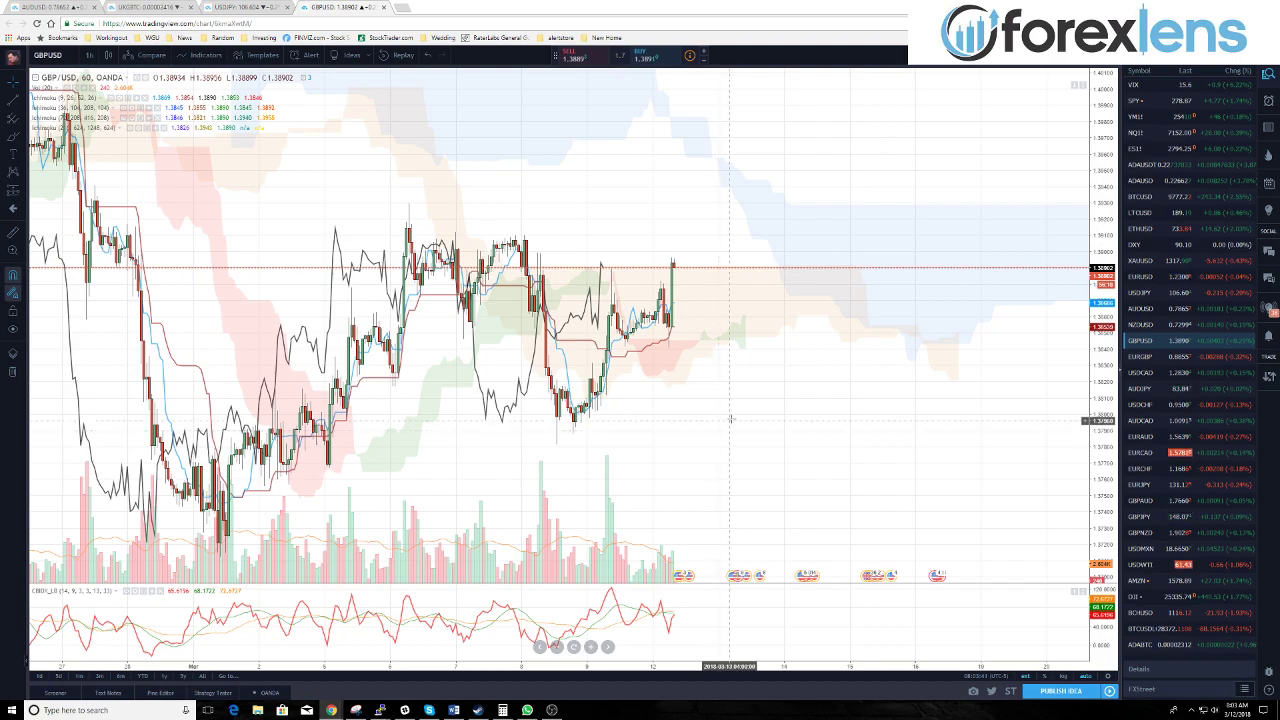
# Examine the grey fourth cloud on the hourly GBPUSD chart, hiding it and showing it again for comparison.
pyautogui.scroll(-5, 741, 397)
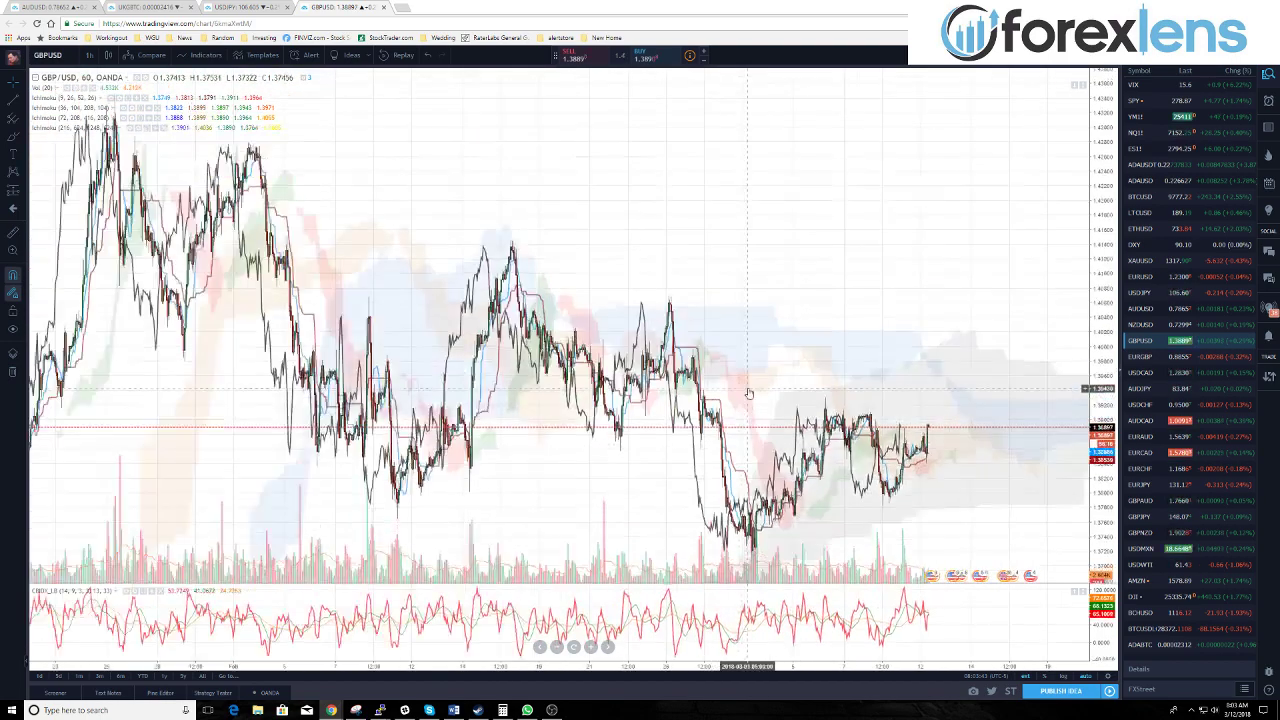
pyautogui.scroll(5, 767, 397)
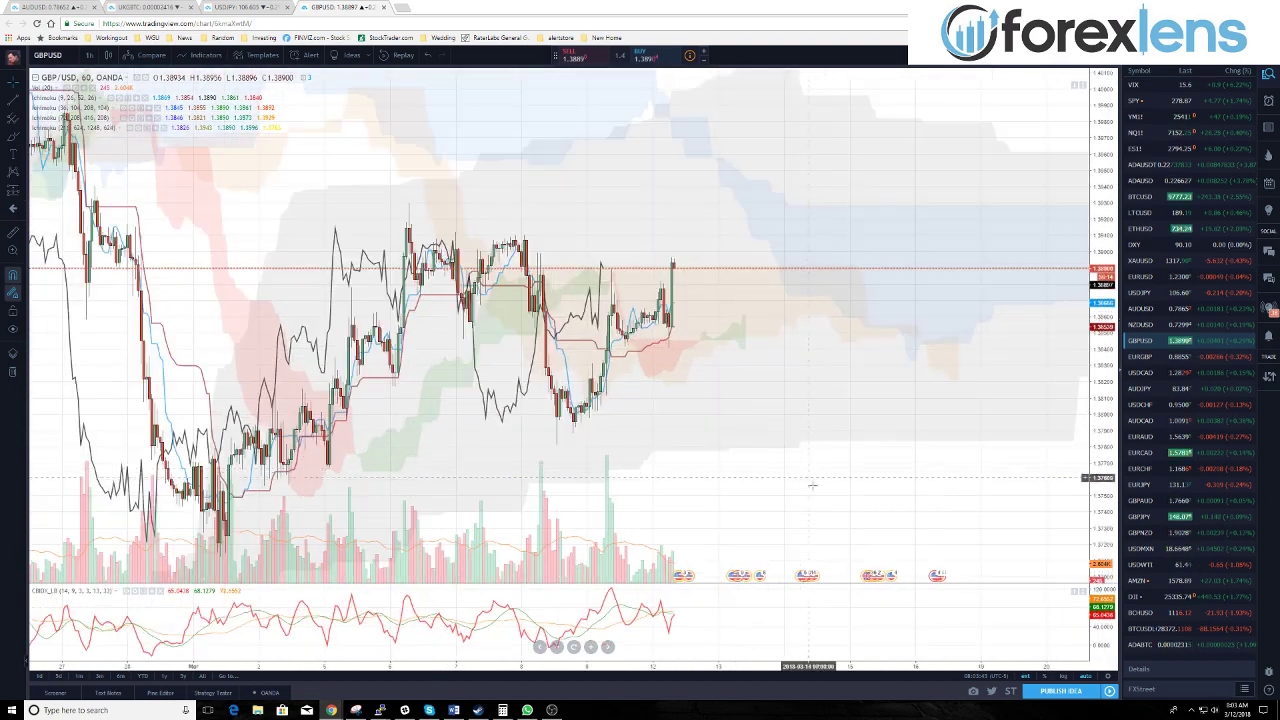
pyautogui.scroll(2, 697, 477)
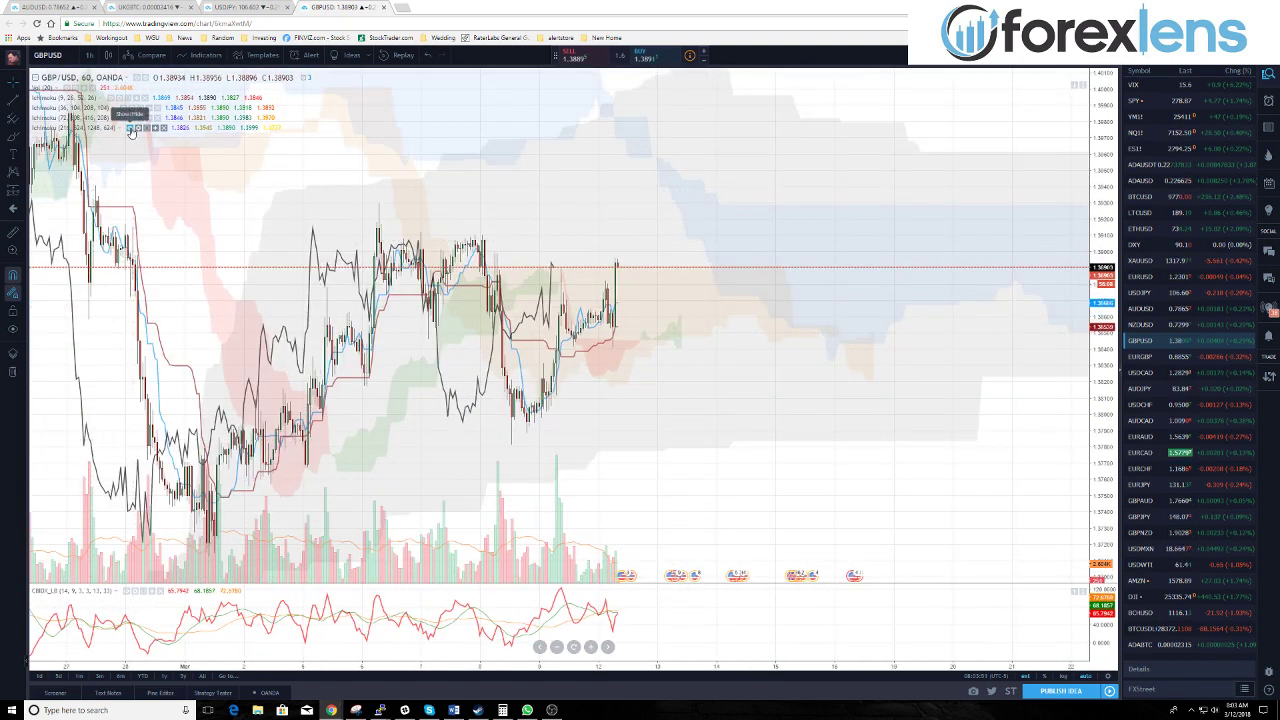
pyautogui.click(131, 129)
pyautogui.click(131, 130)
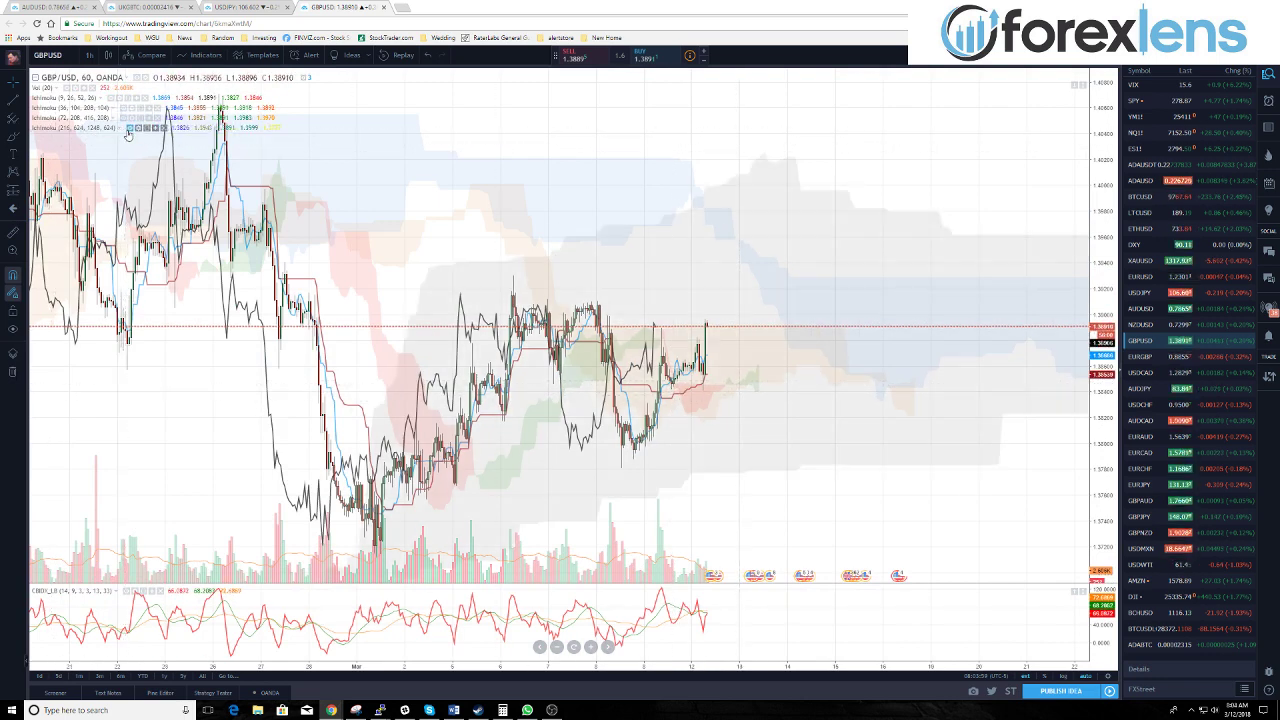
pyautogui.hscroll(3, 723, 486)
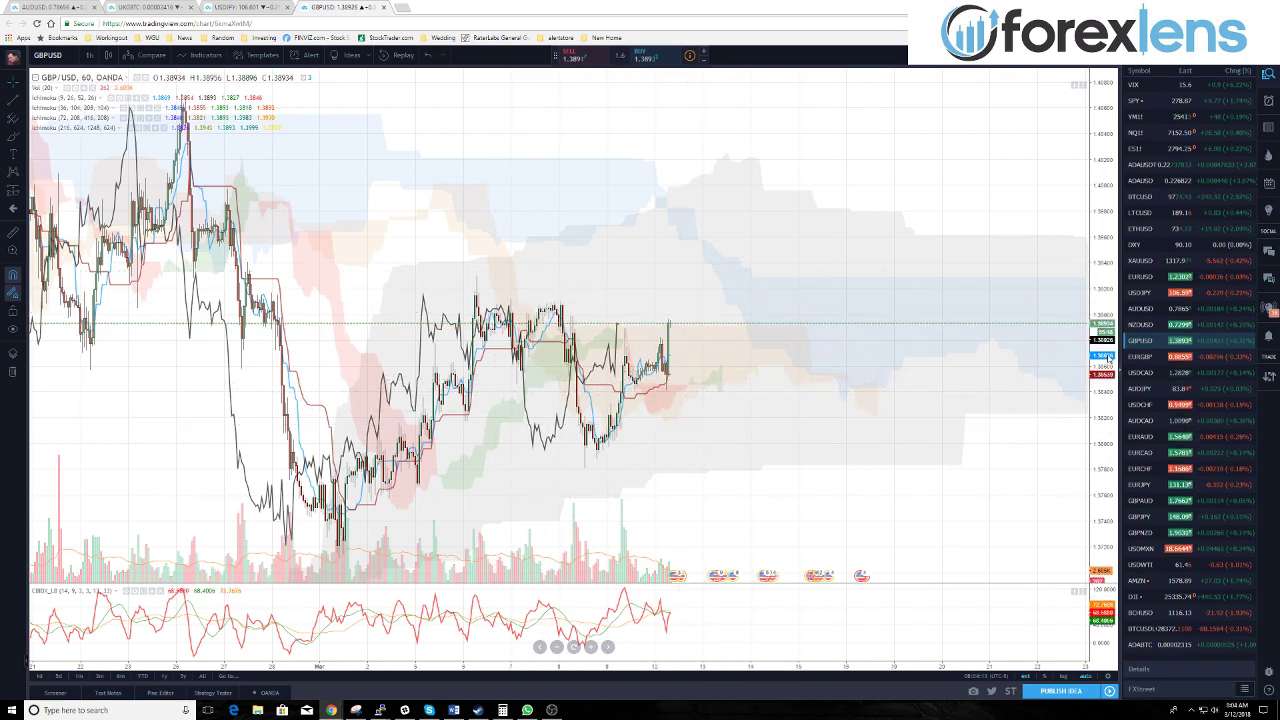
# Switch the chart to USDJPY and examine the hourly price action against the layered clouds.
pyautogui.click(1160, 296)
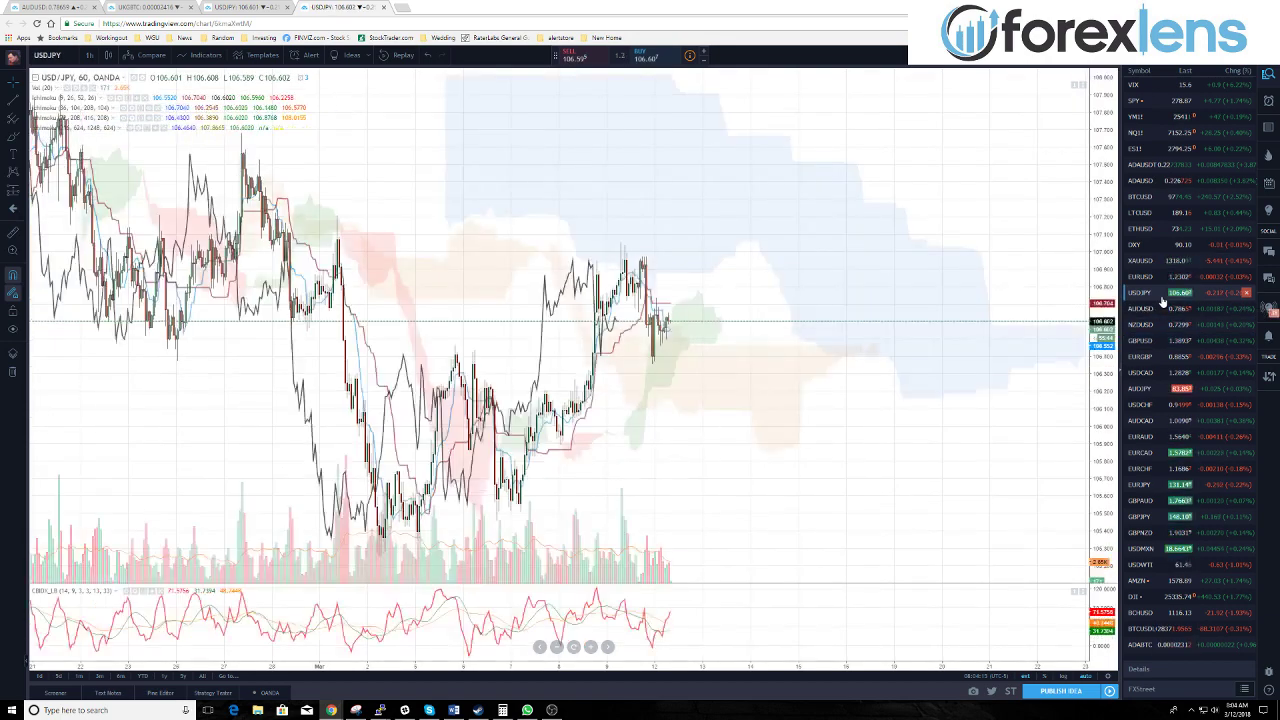
pyautogui.scroll(4, 685, 462)
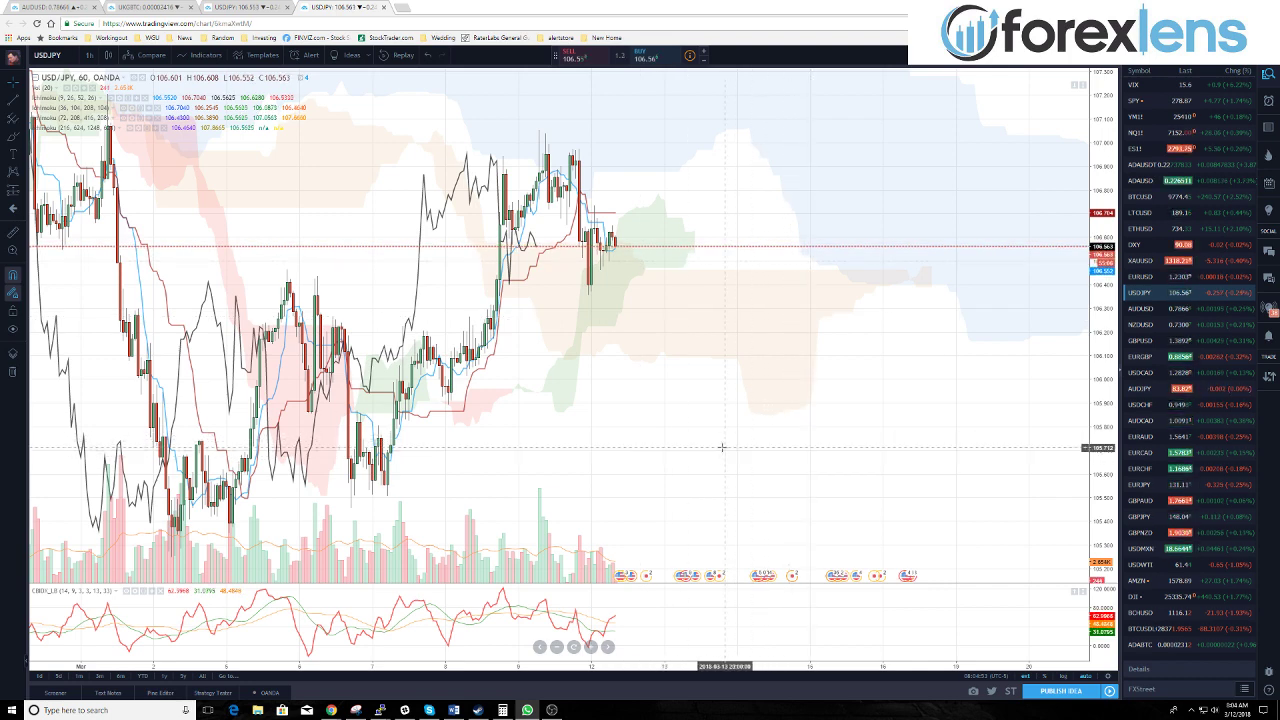
pyautogui.scroll(3, 673, 461)
pyautogui.moveTo(606, 289); pyautogui.dragTo(352, 270)
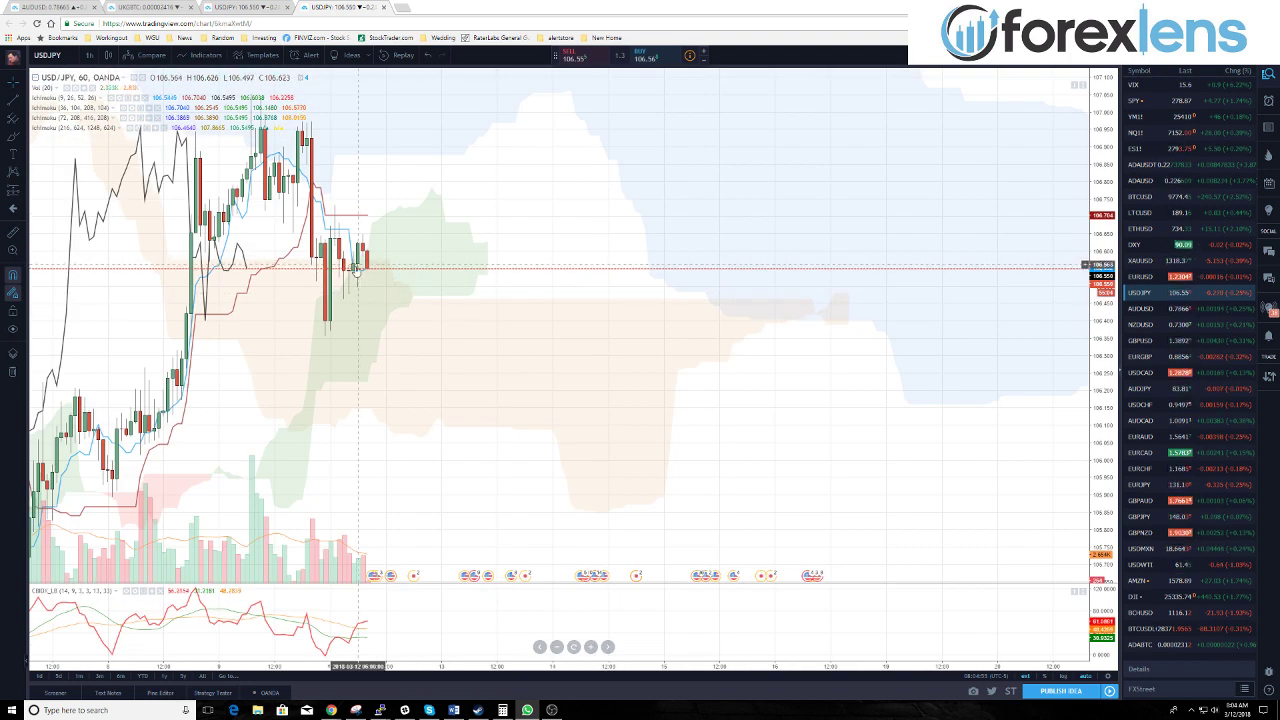
pyautogui.scroll(-3, 352, 270)
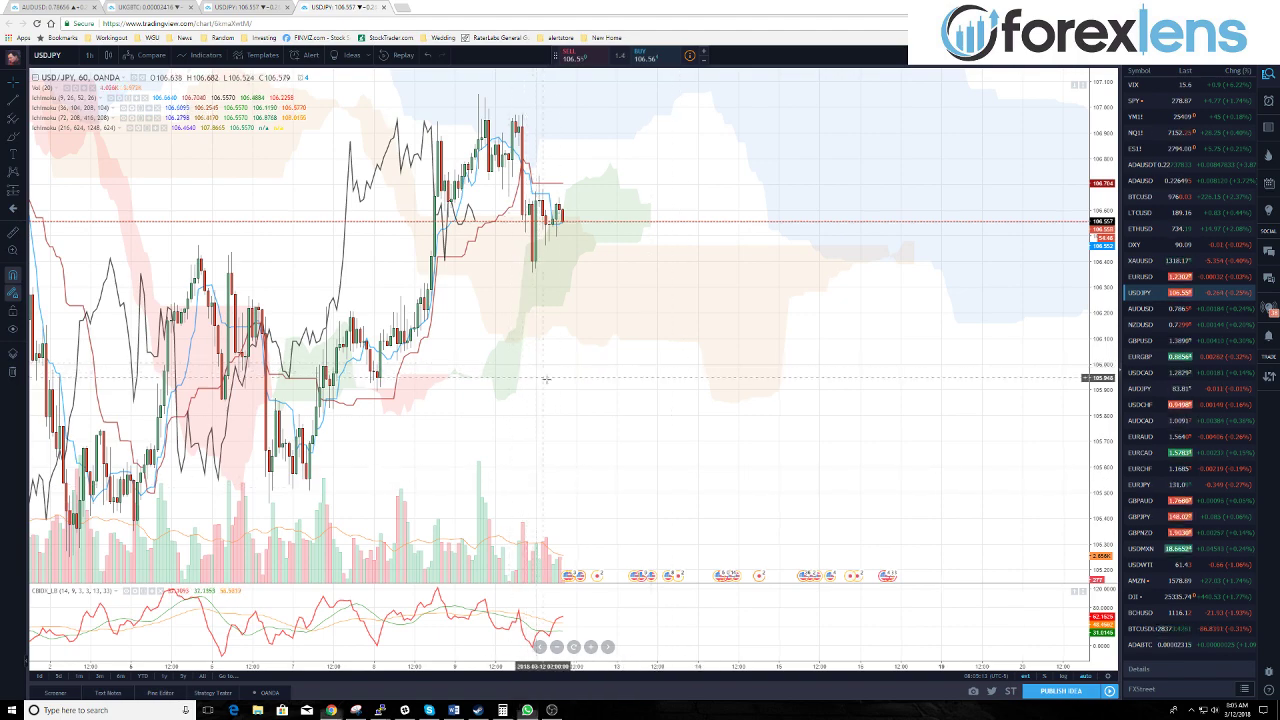
pyautogui.moveTo(543, 371); pyautogui.dragTo(674, 400)
pyautogui.moveTo(775, 428); pyautogui.dragTo(854, 457)
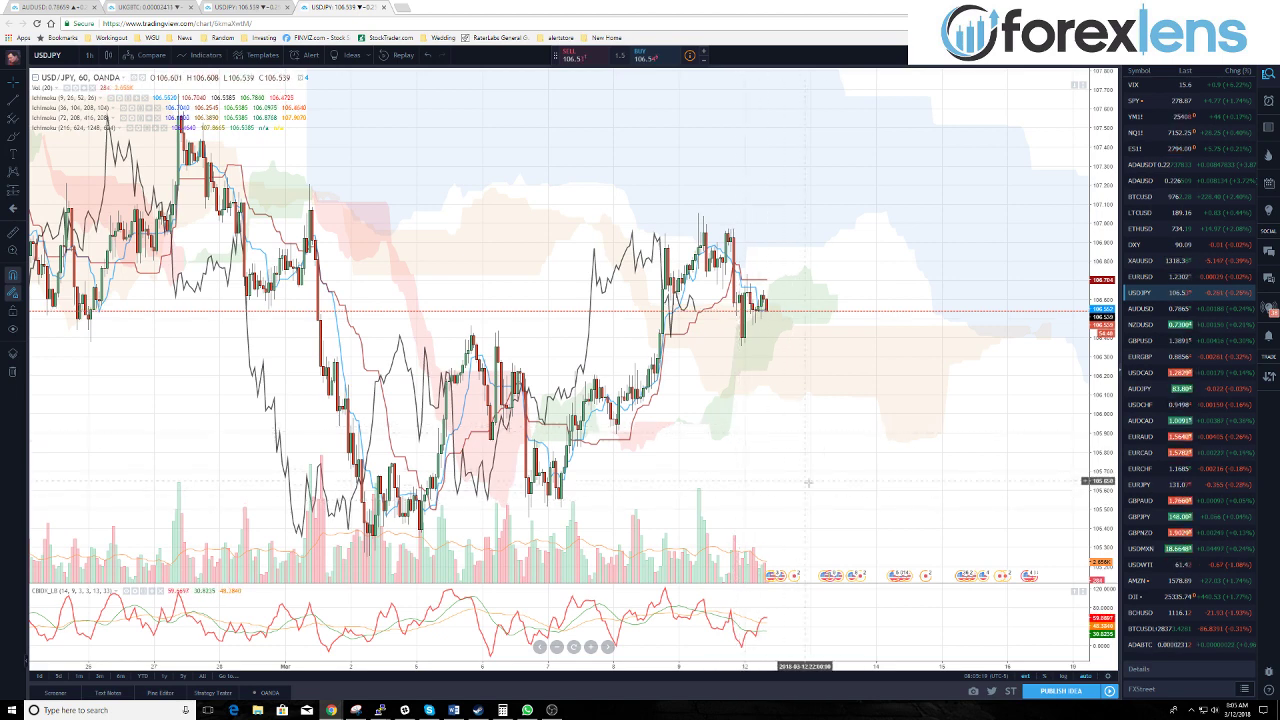
pyautogui.scroll(3, 832, 496)
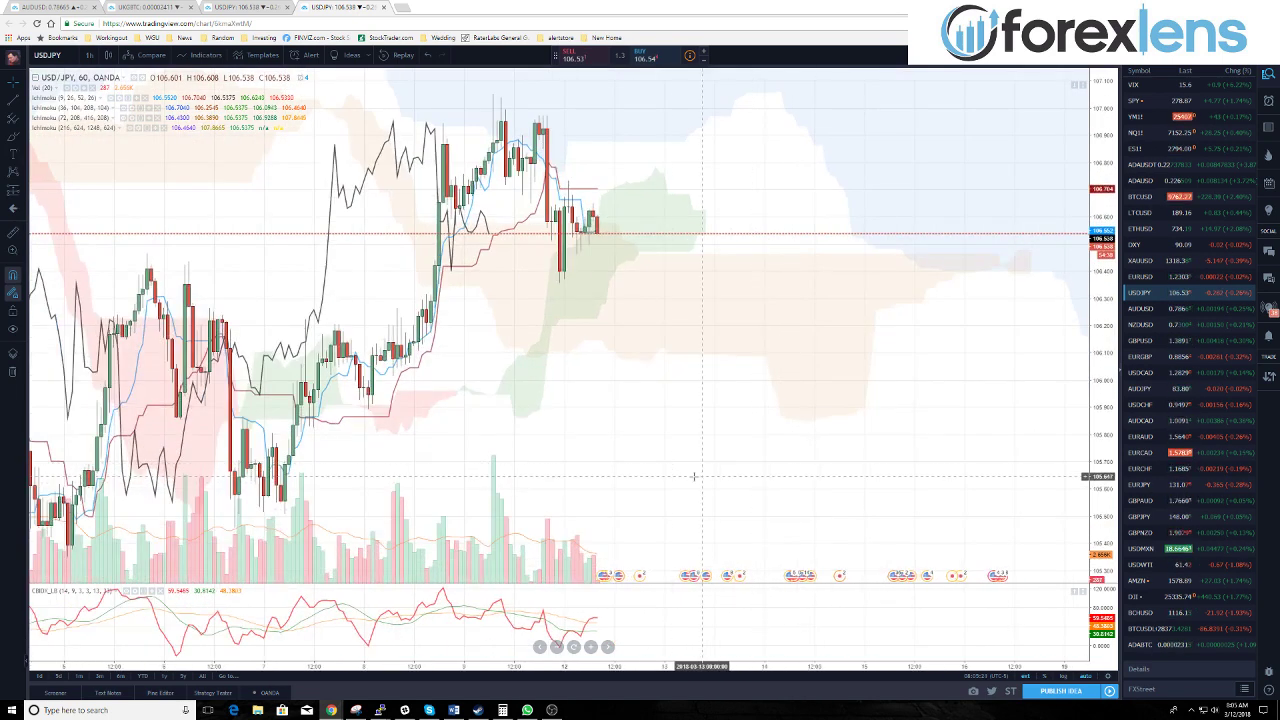